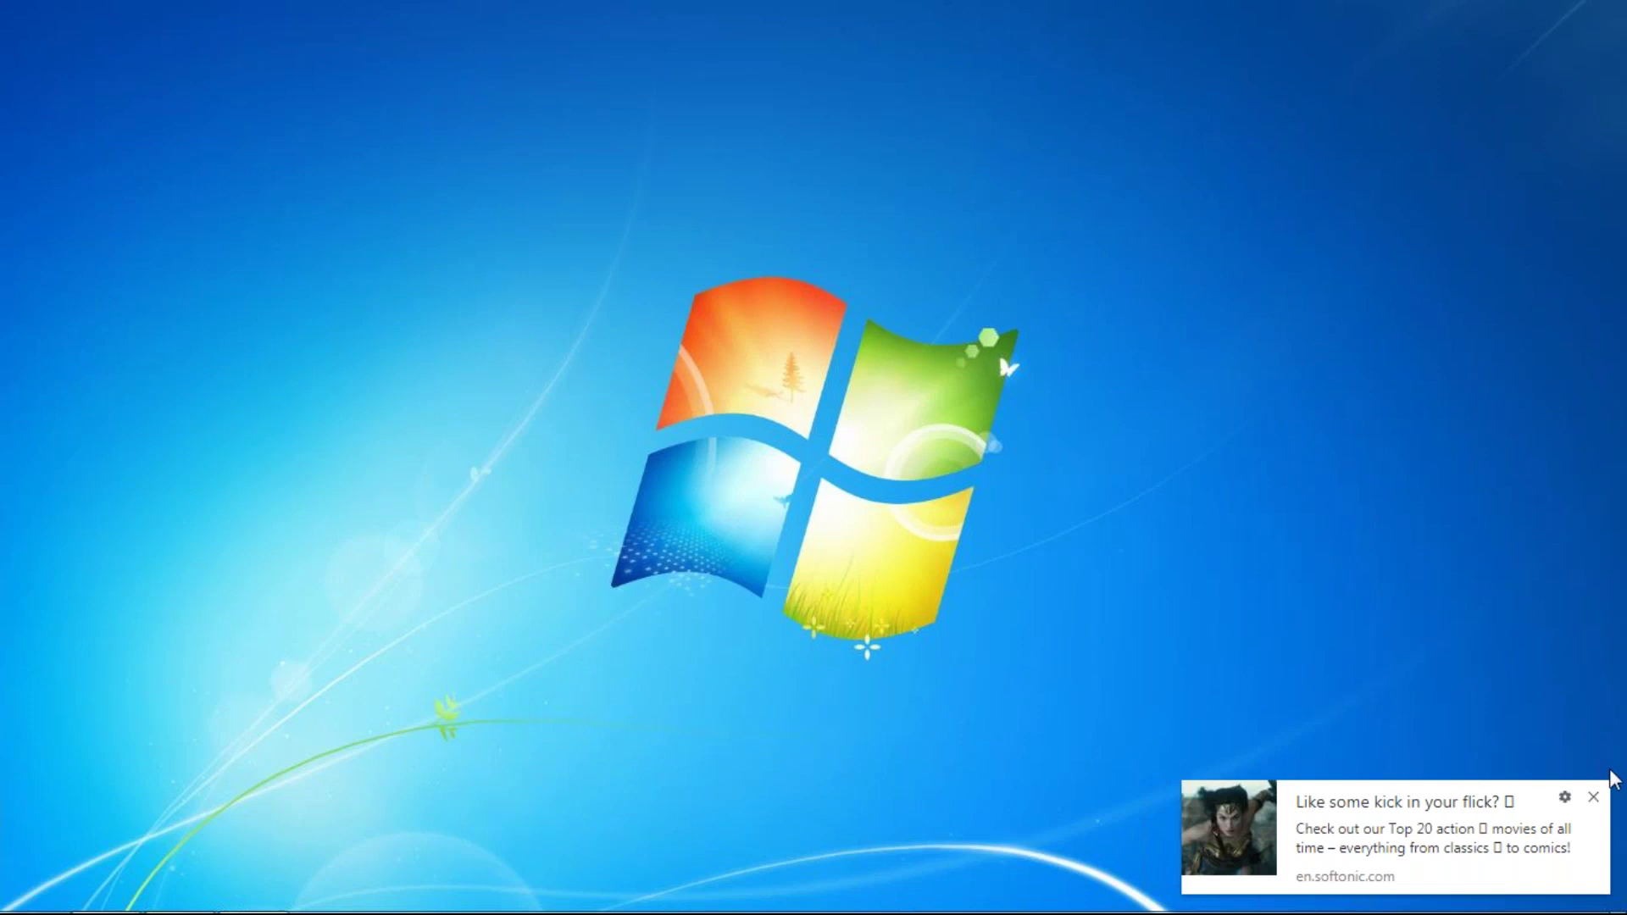
- Dismiss the Softonic movie advertisement notification on the desktop
left_click(1593, 796)
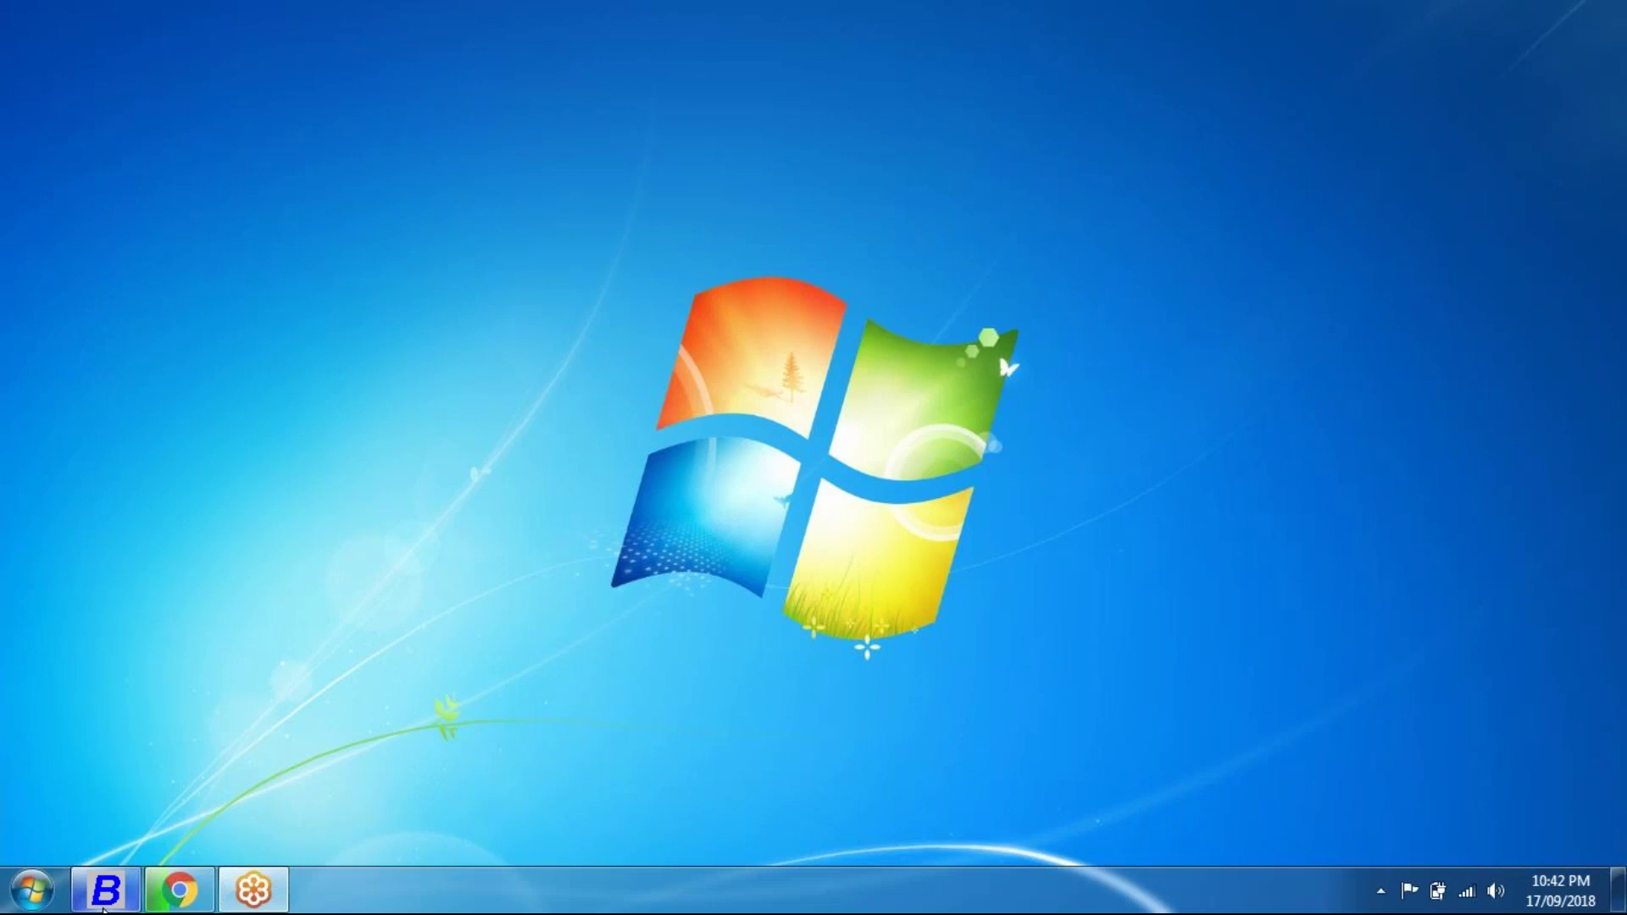
- Launch Busy and set Enable Master Series Groups to Y in Enterprise Features
left_click(106, 889)
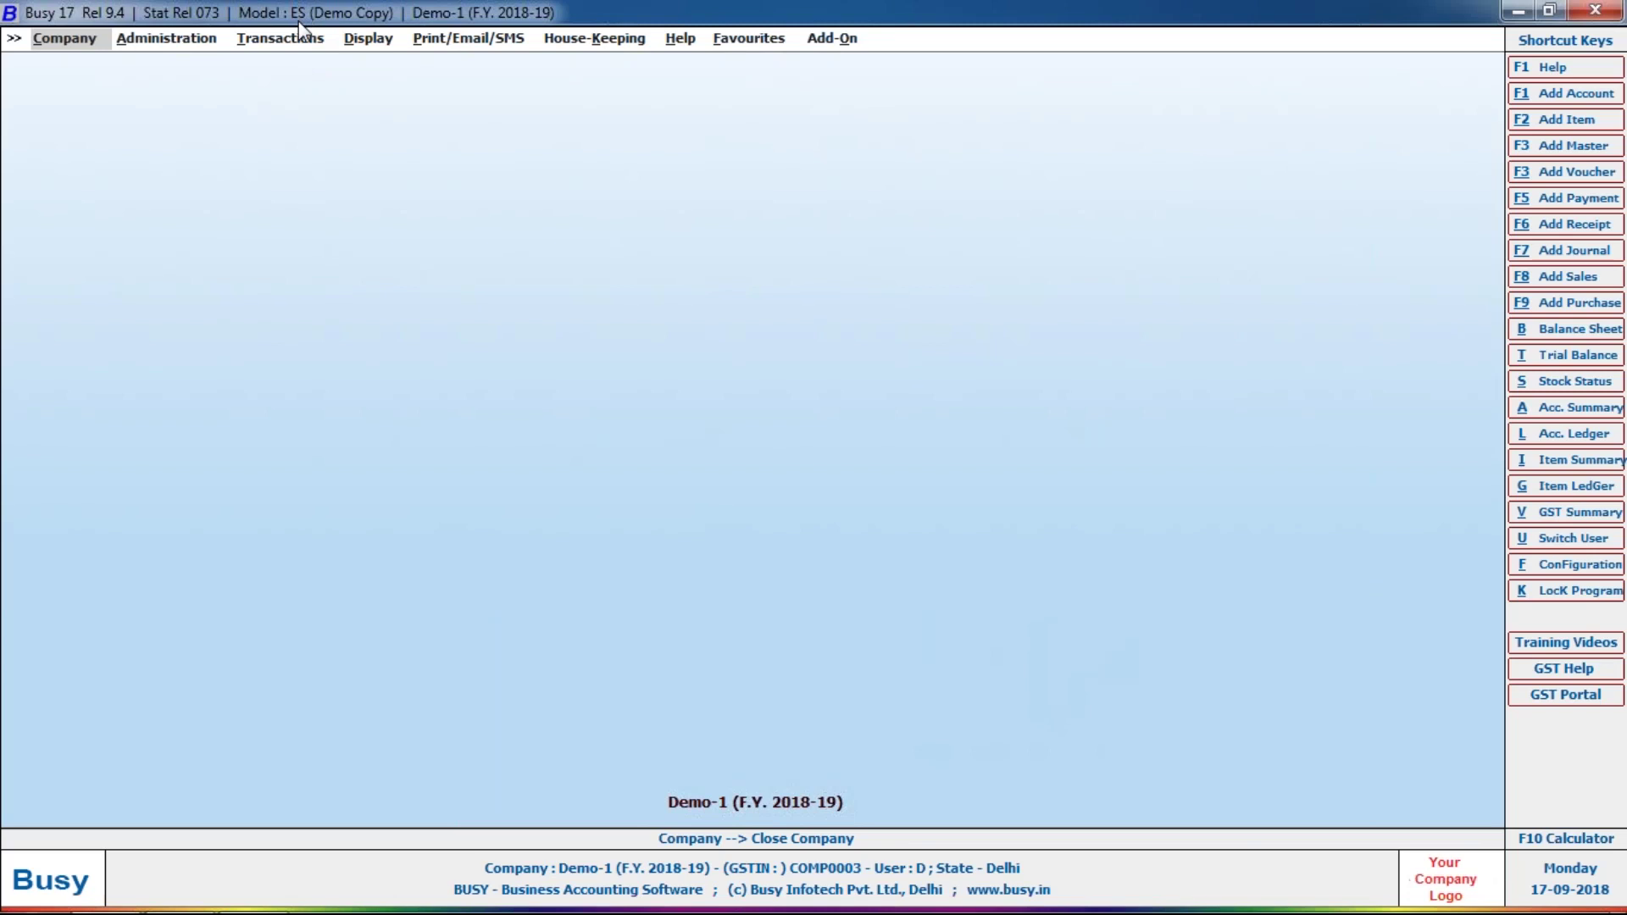
key("Right")
key("Down")
key("Down")
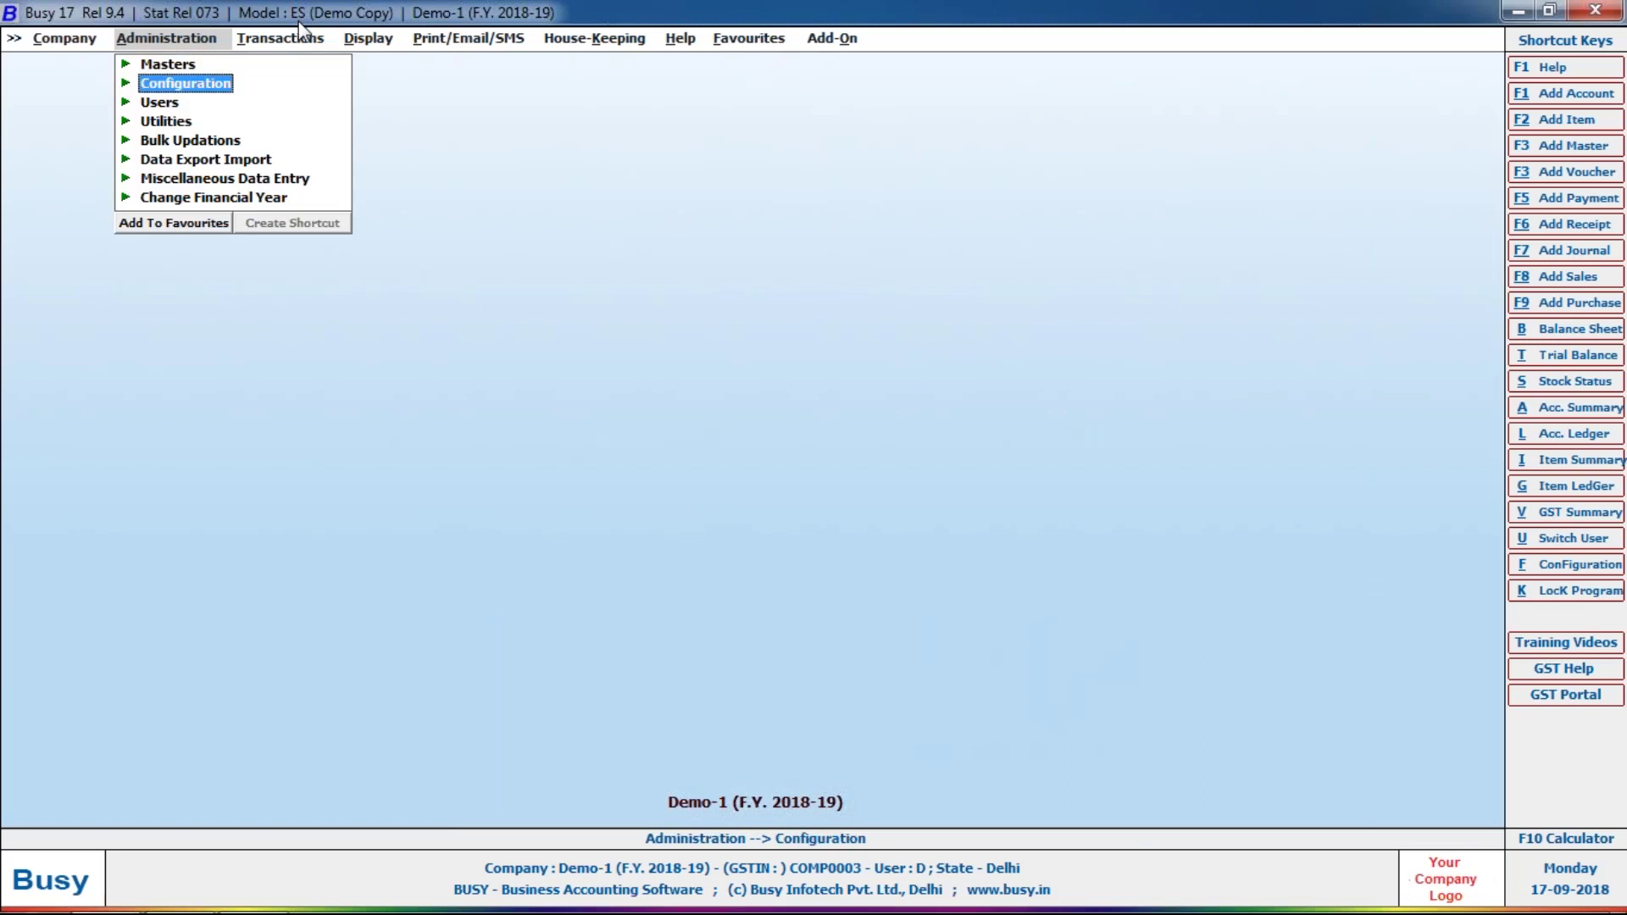
key("Return")
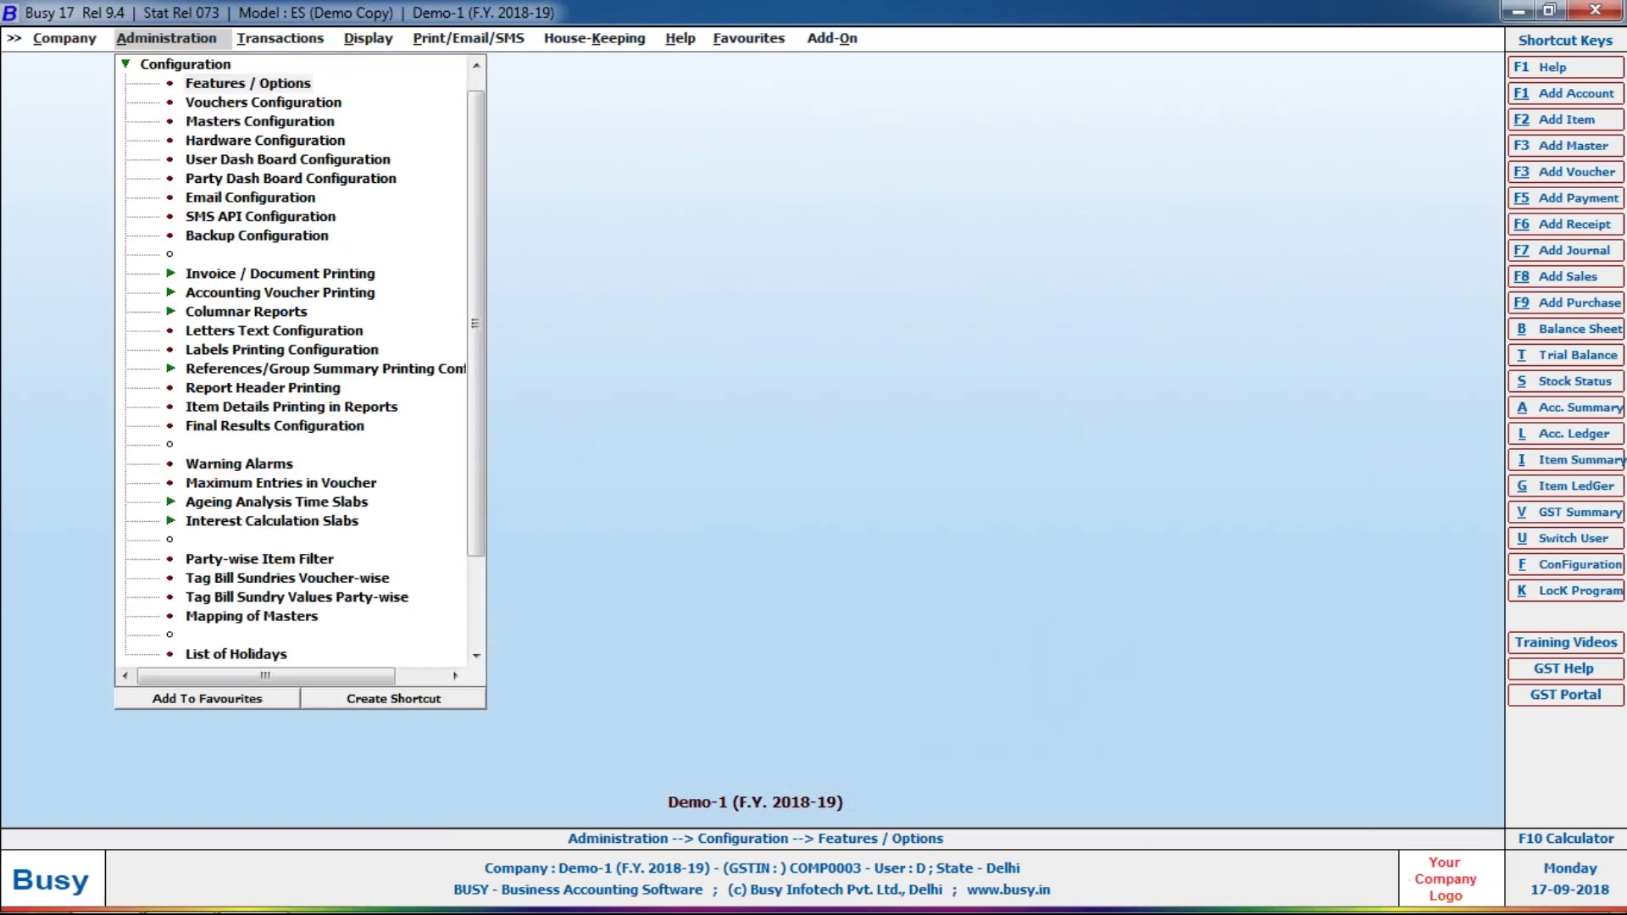
key("Return")
key("Down")
key("Down")
key("Down")
key("Down")
key("Down")
key("Down")
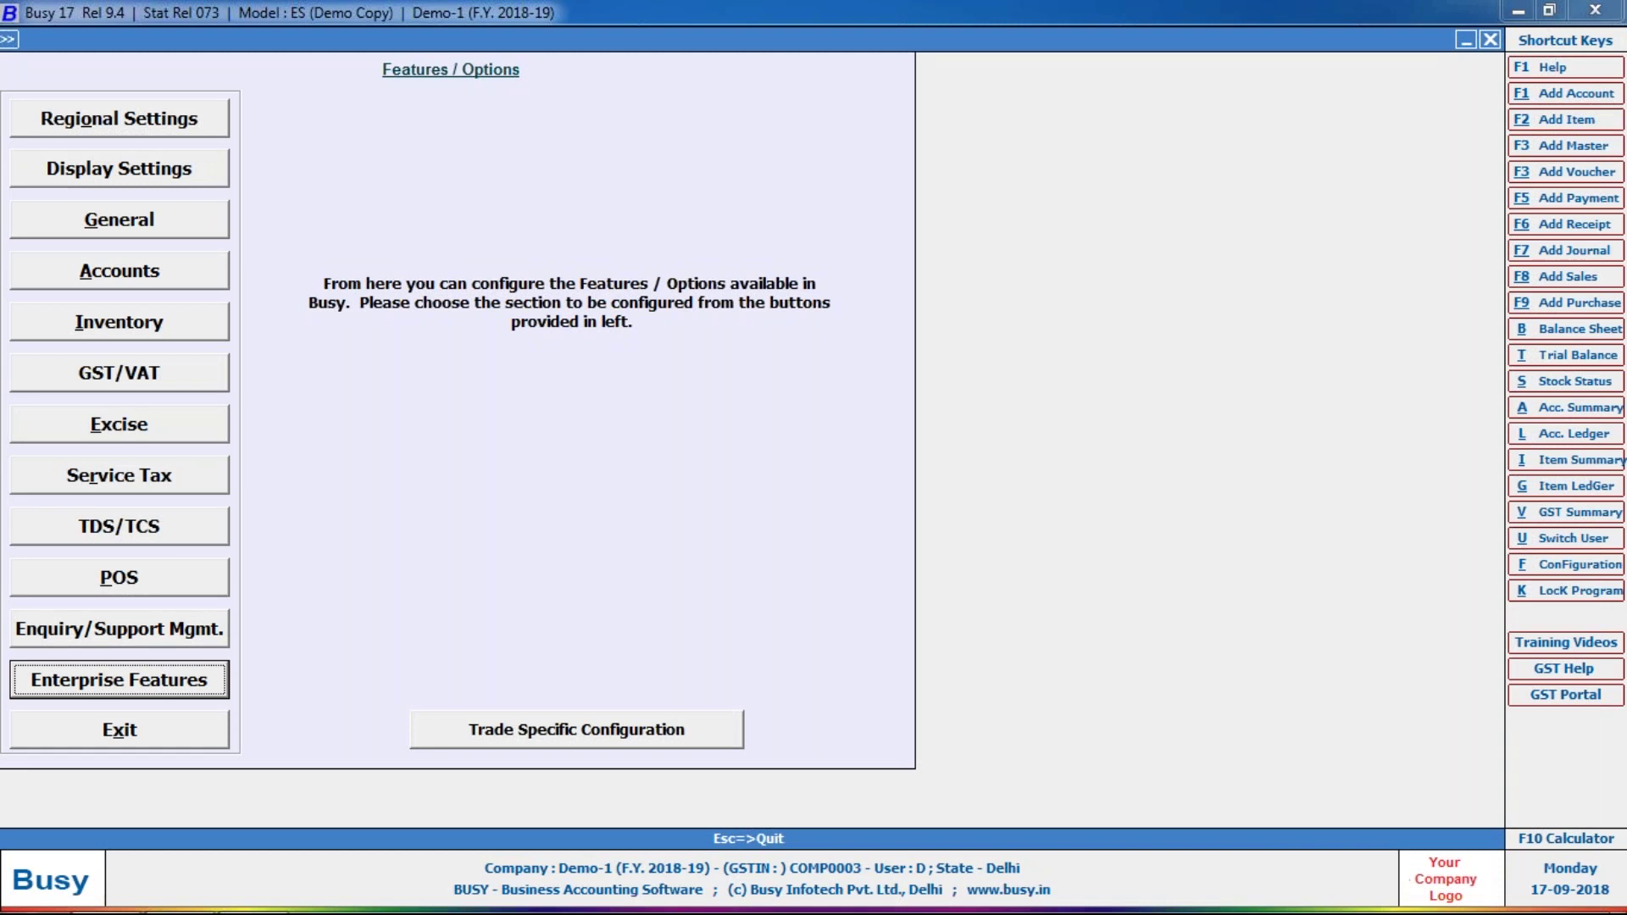
key("Return")
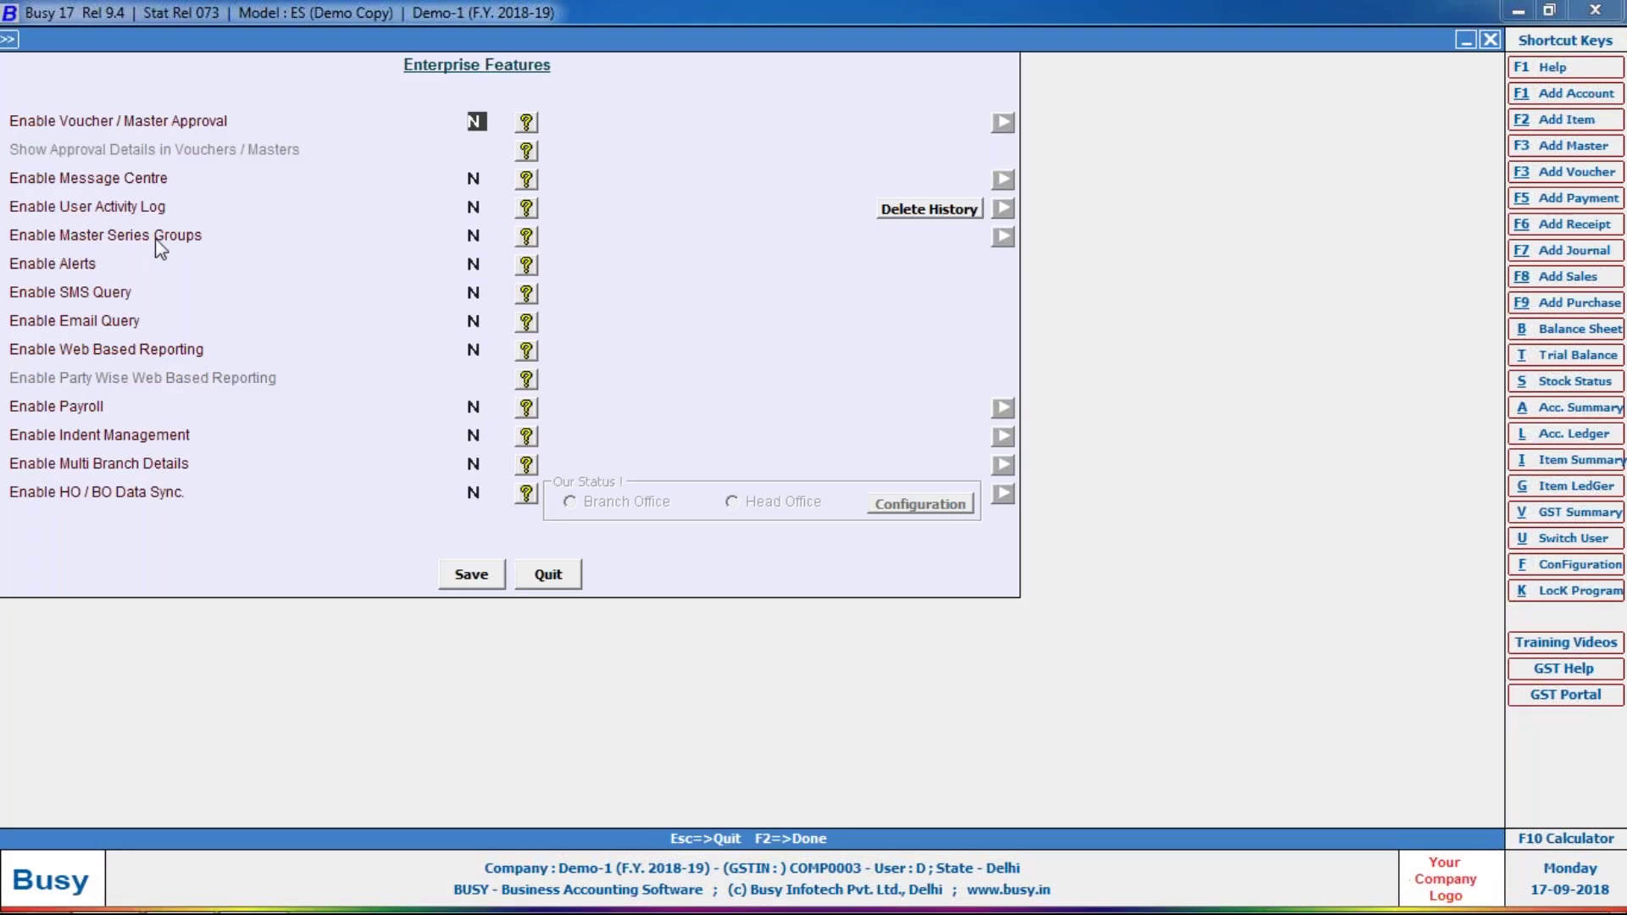
left_click(476, 234)
type("y")
- Tick every master type from Account Group through Bill of Material and save the configuration
left_click(924, 237)
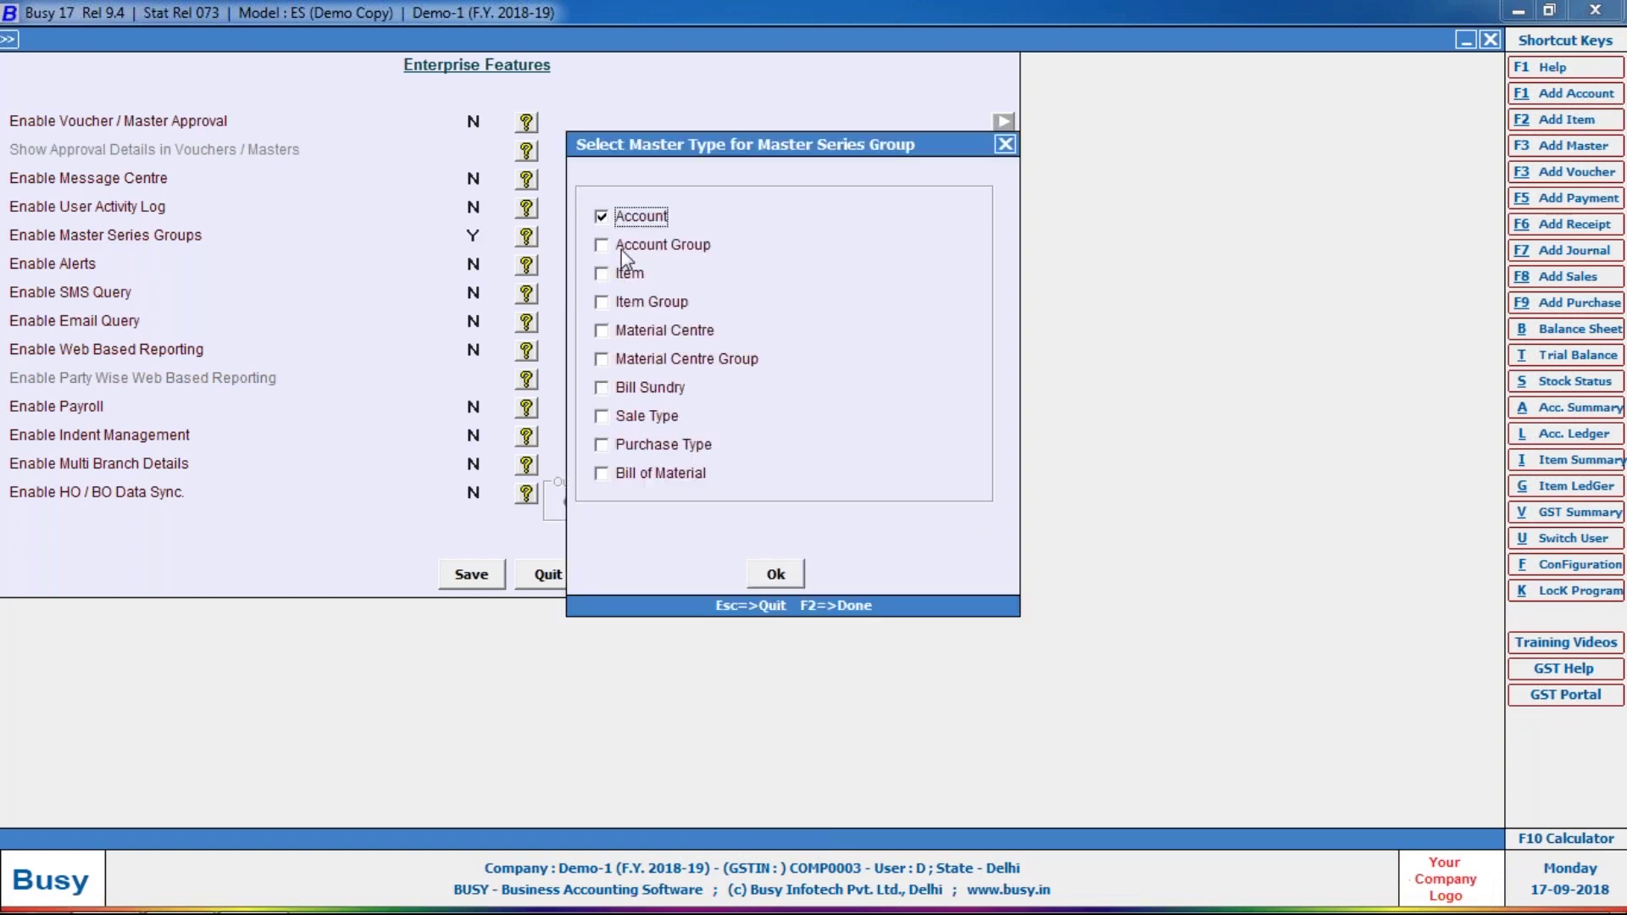
left_click(621, 249)
left_click(624, 275)
left_click(626, 304)
left_click(619, 333)
left_click(617, 360)
left_click(616, 388)
left_click(614, 417)
left_click(612, 444)
left_click(619, 473)
left_click(762, 576)
left_click(457, 571)
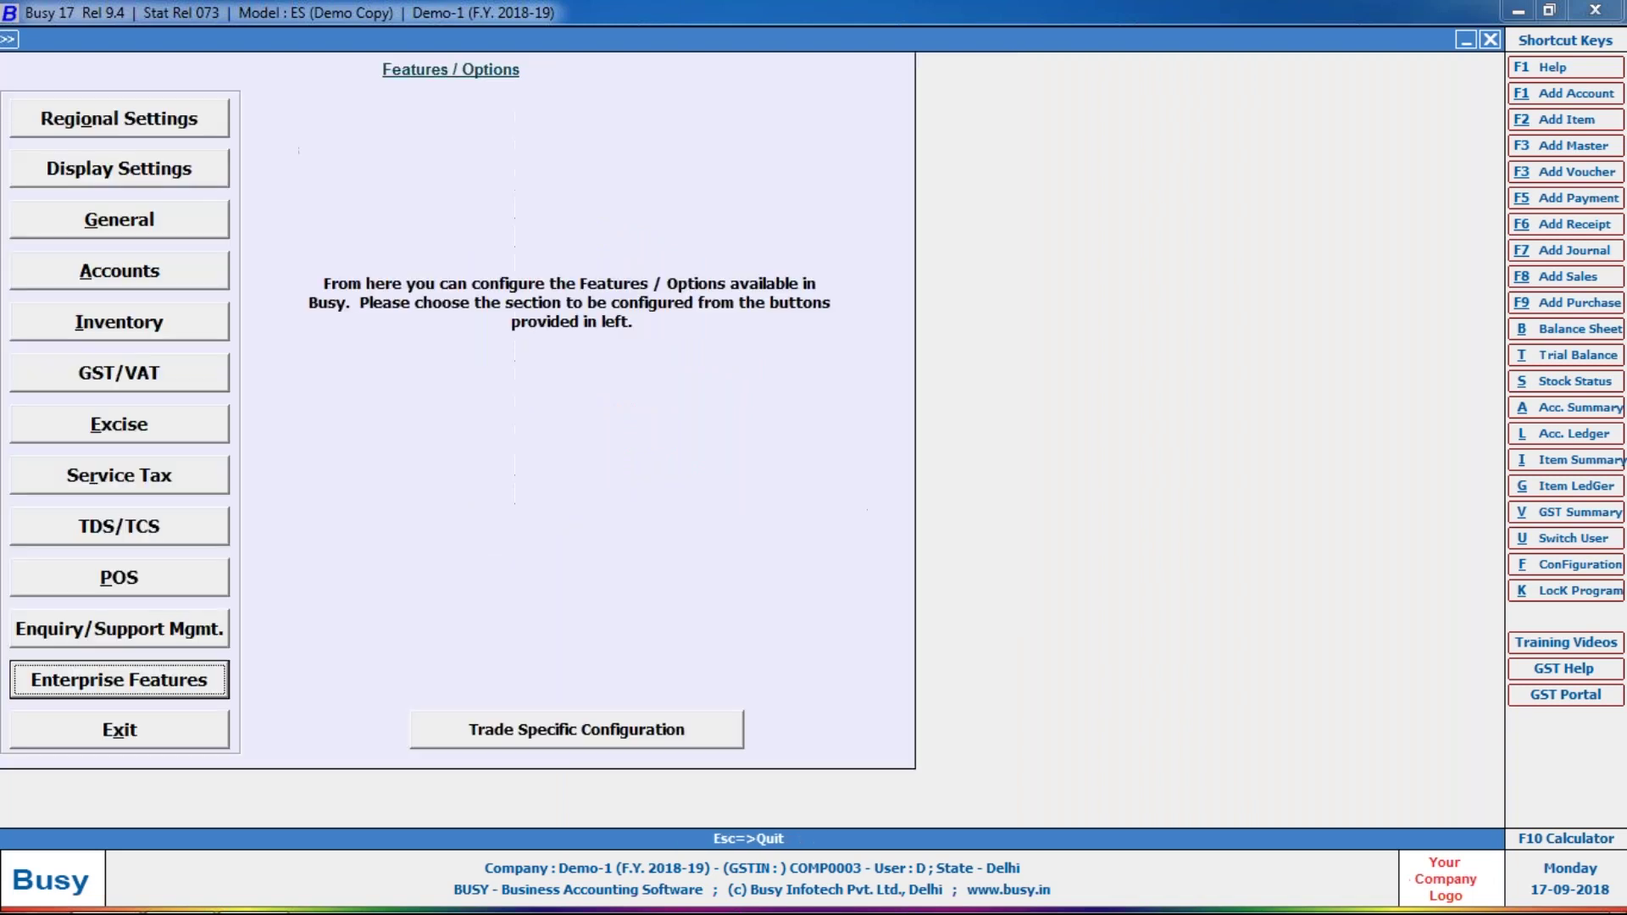
key("Escape")
key("Escape")
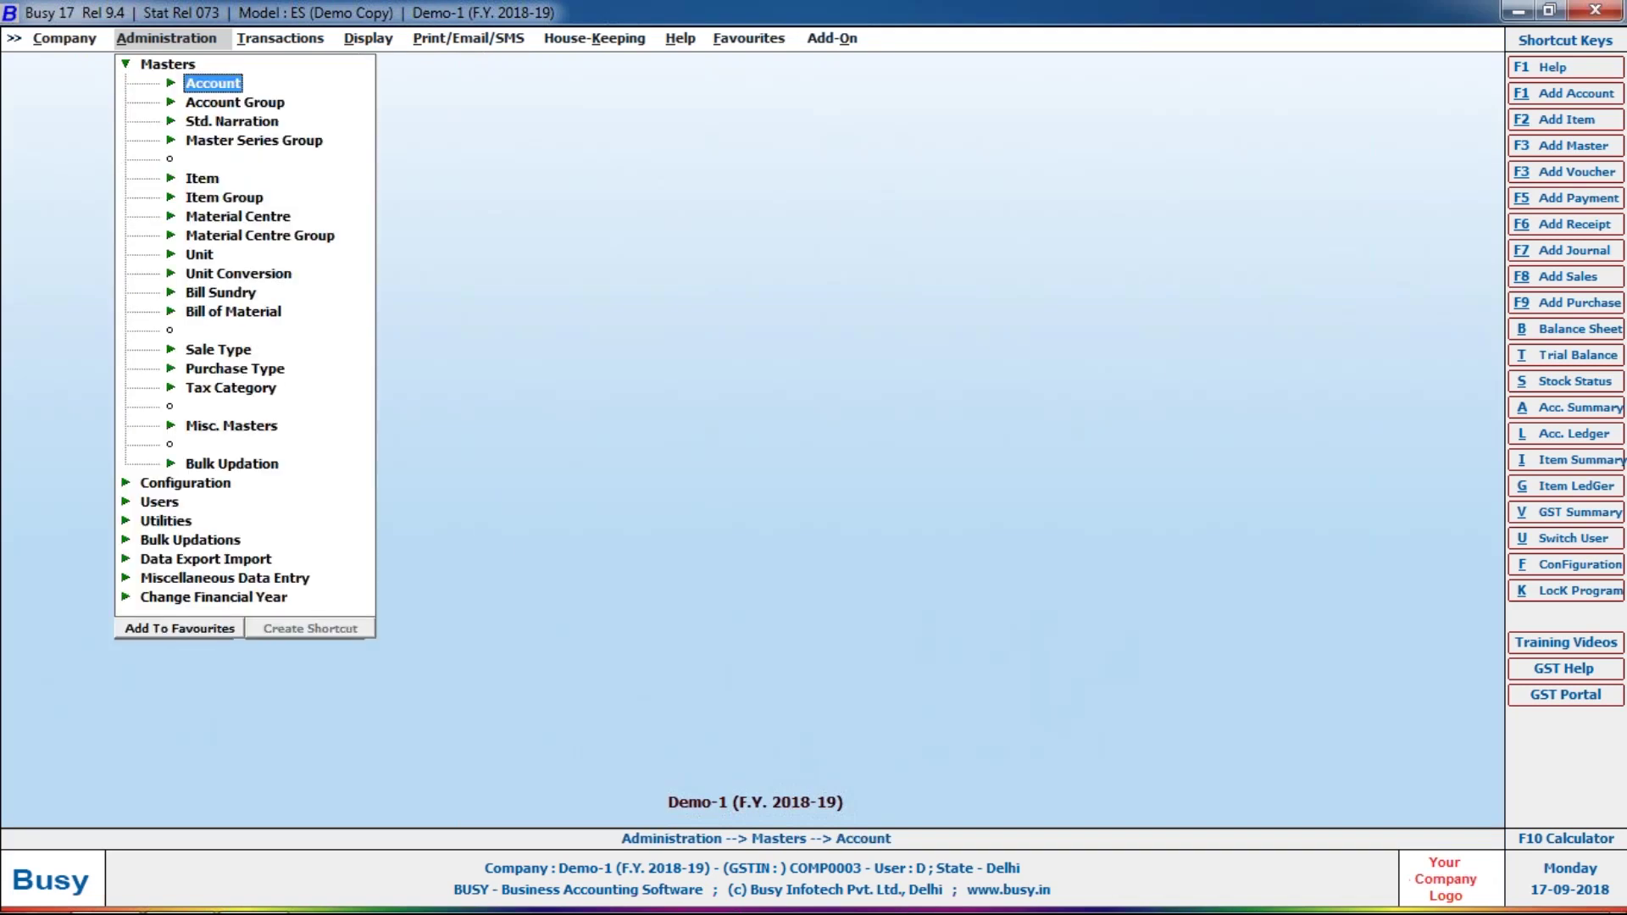
- Add a Sundry Debtors account for the first customer, tagged to a new Delhi master series group
key("Return")
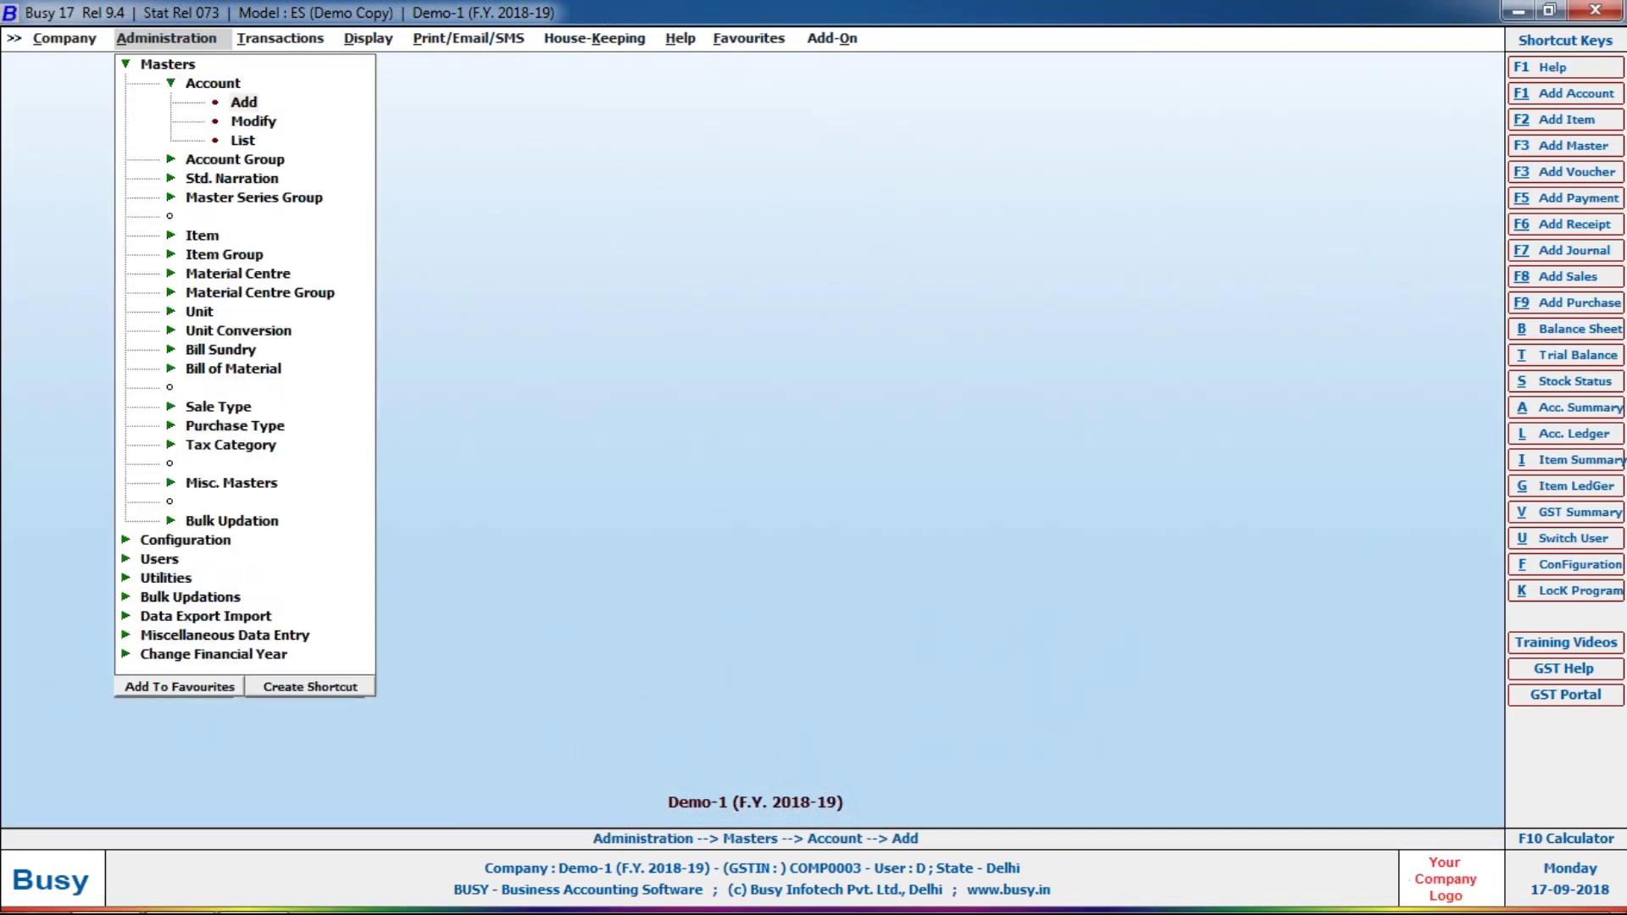
key("Return")
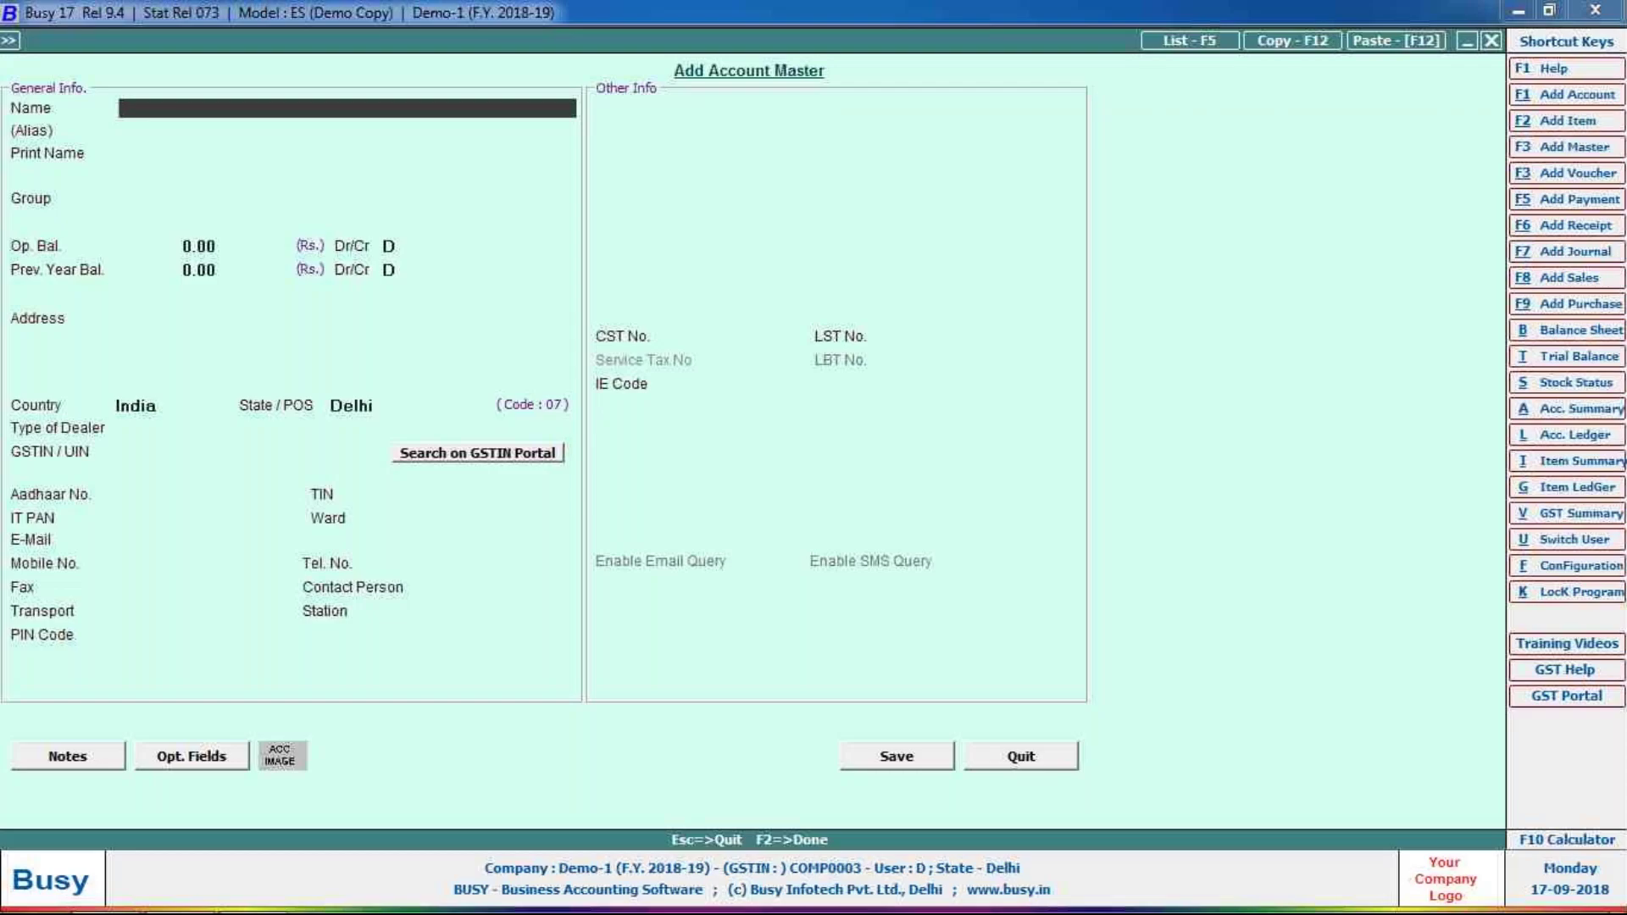
key("Return")
key("Return")
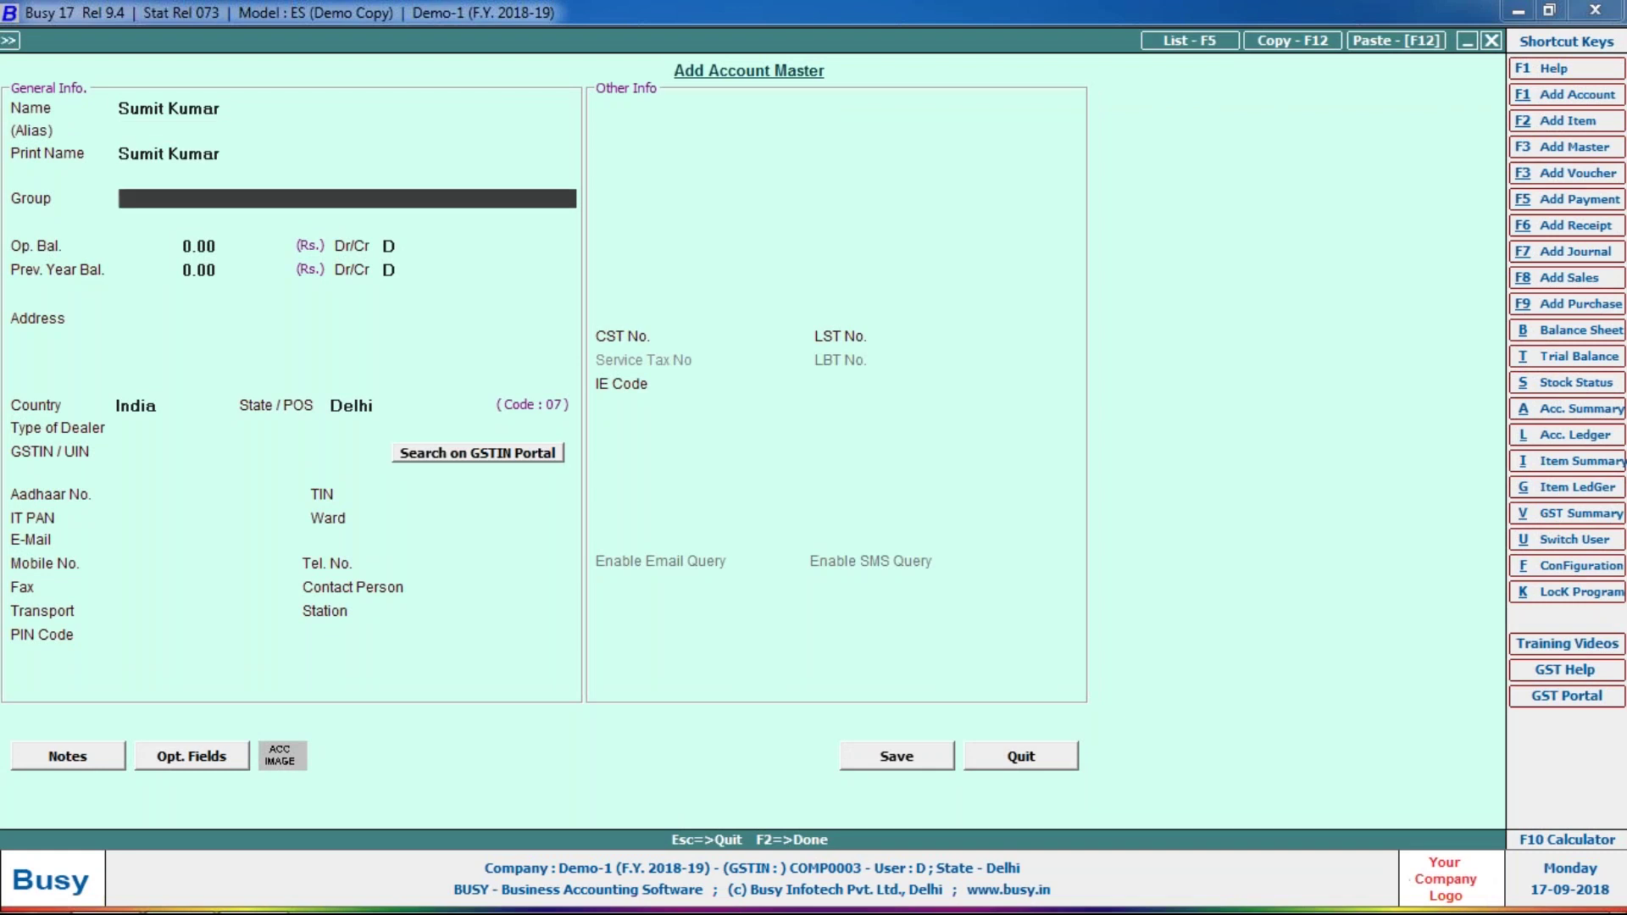
type("sun")
key("Down")
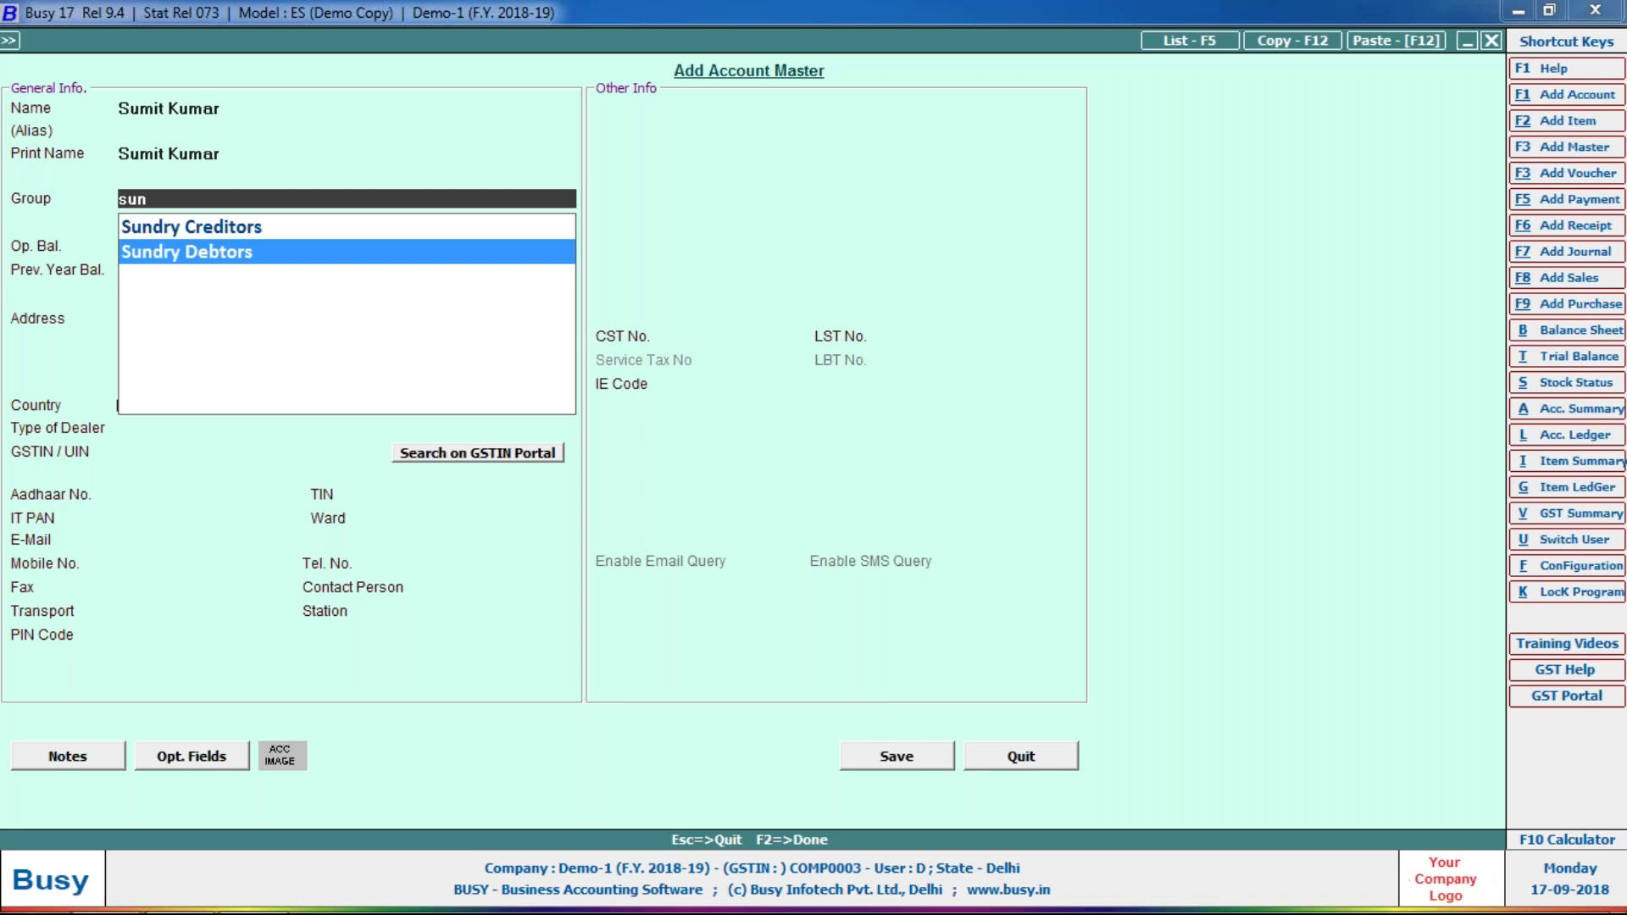
key("Return")
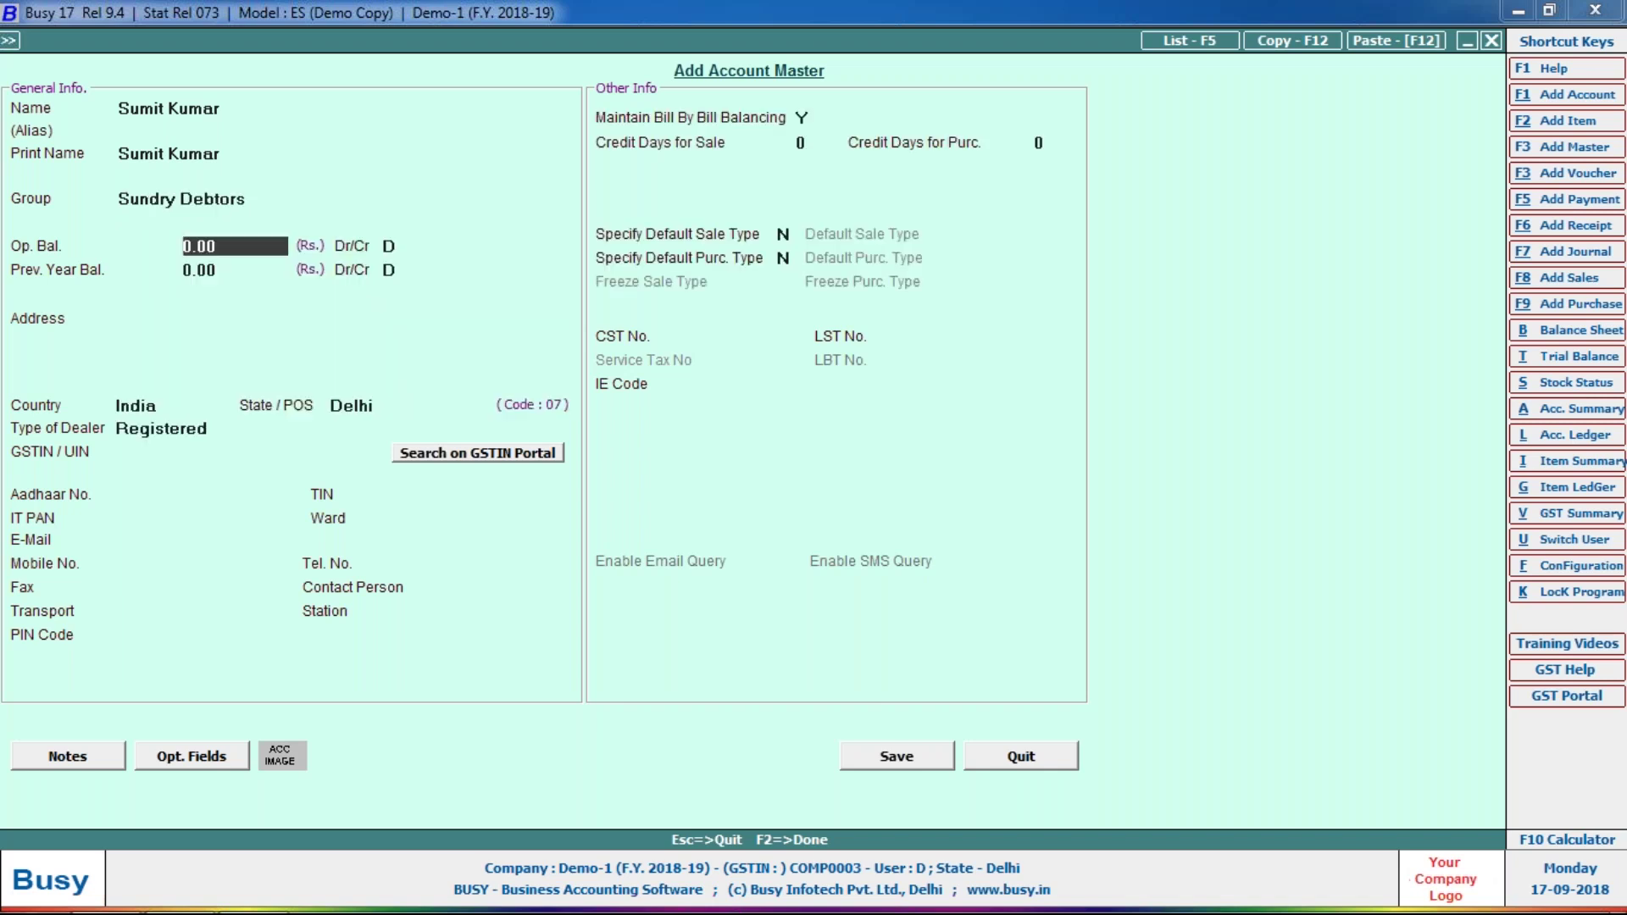
key("Return")
key("Return")
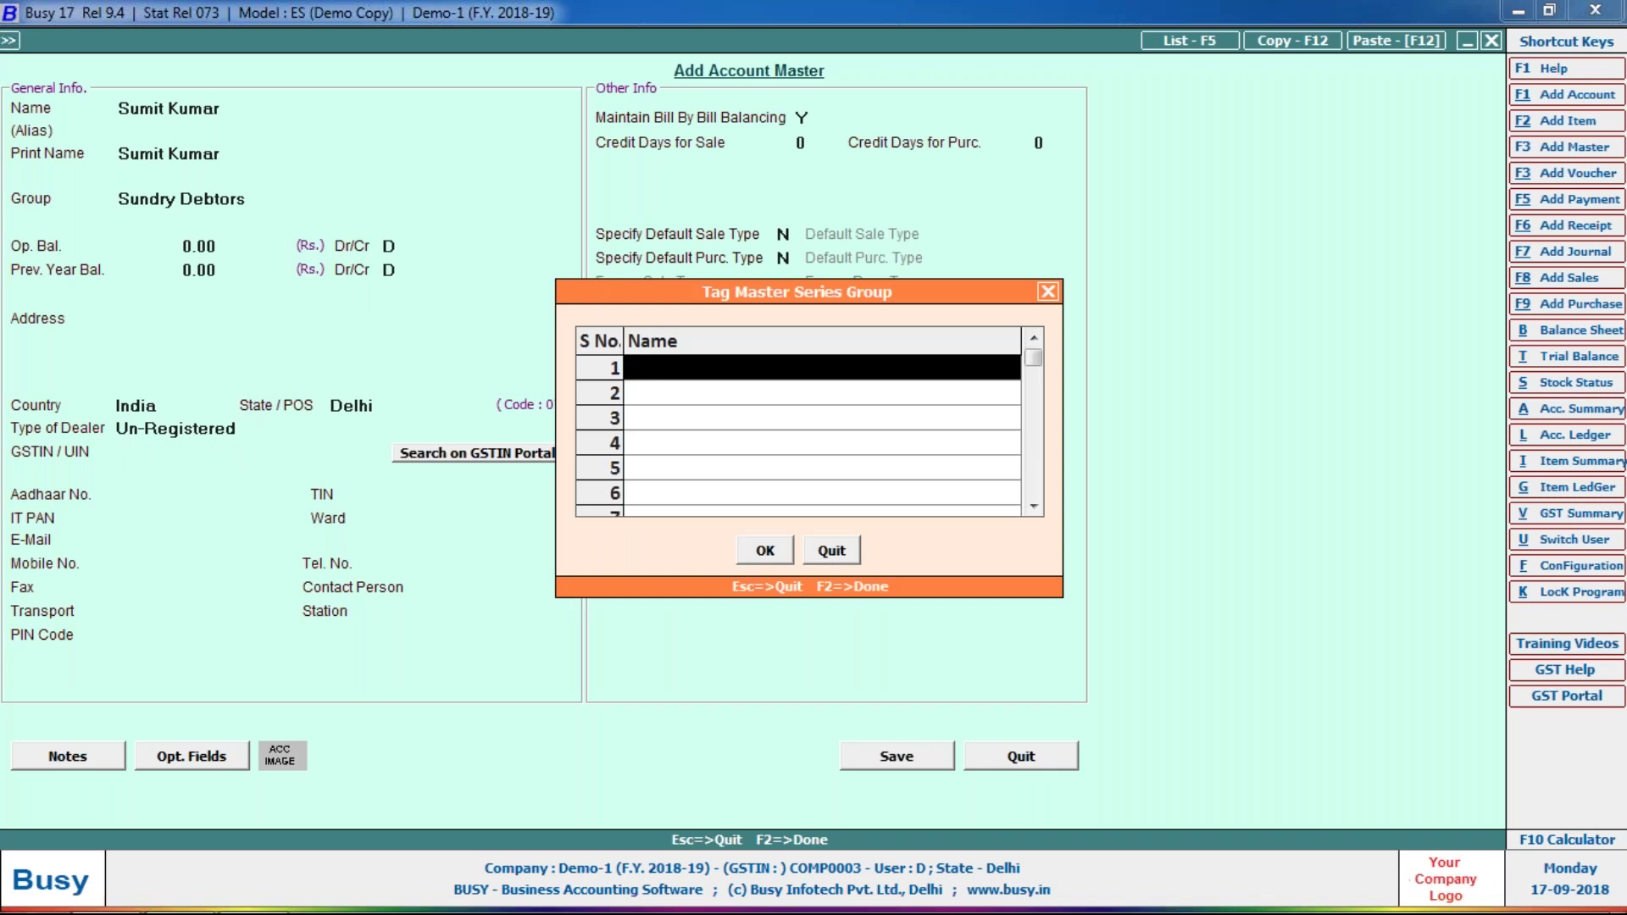
key("Return")
type("delhi")
key("Return")
key("Return")
key("F2")
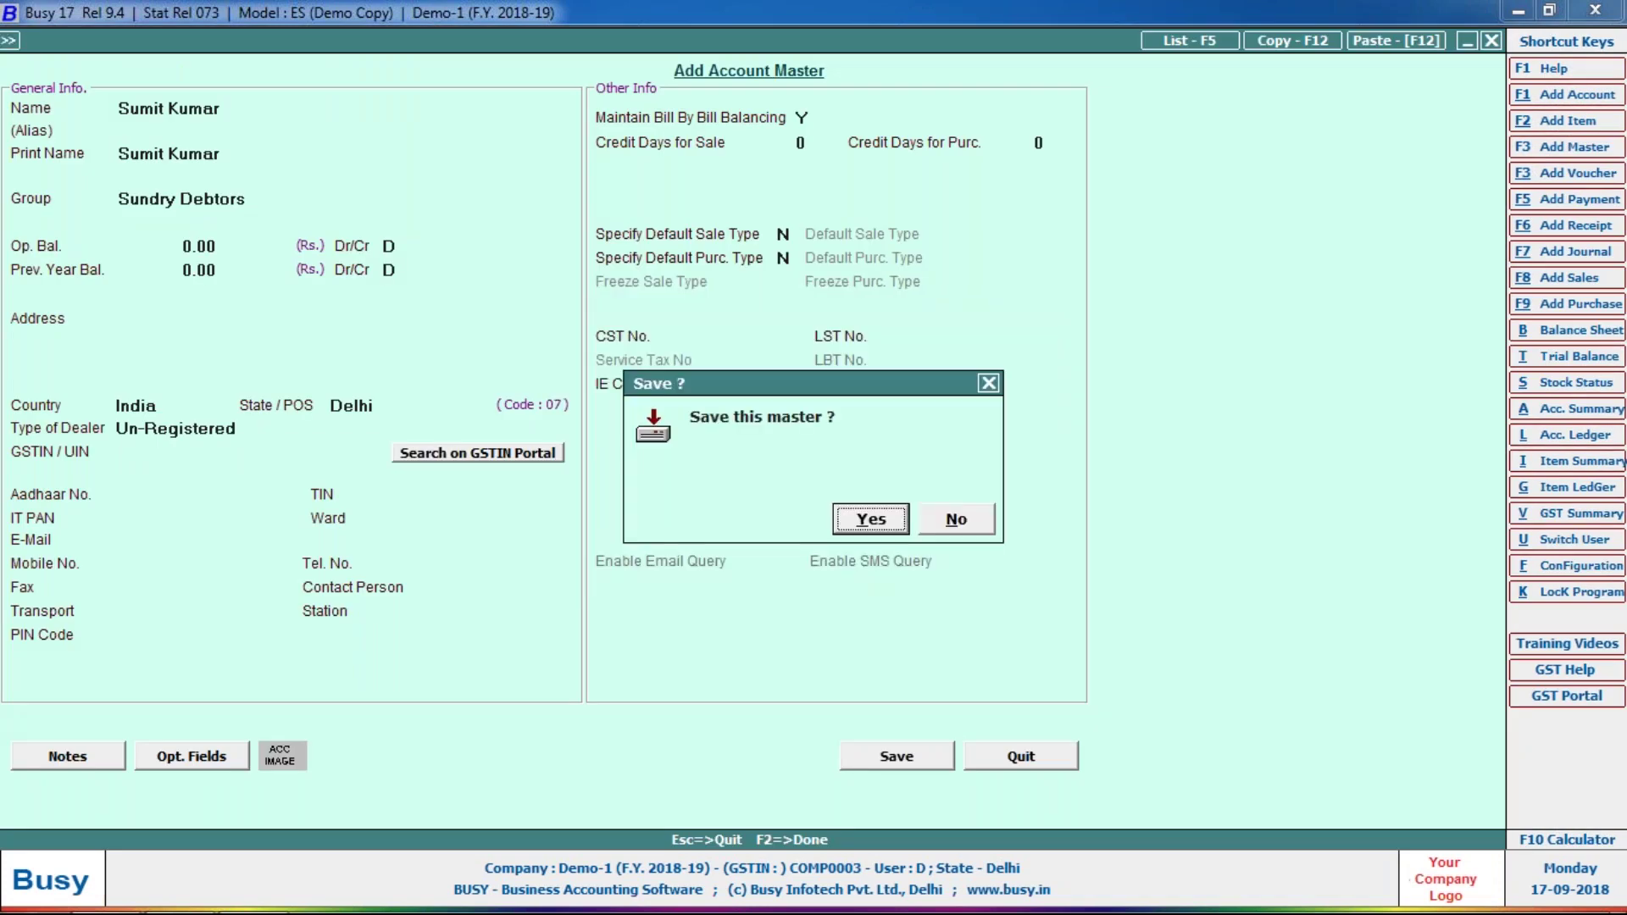
key("Return")
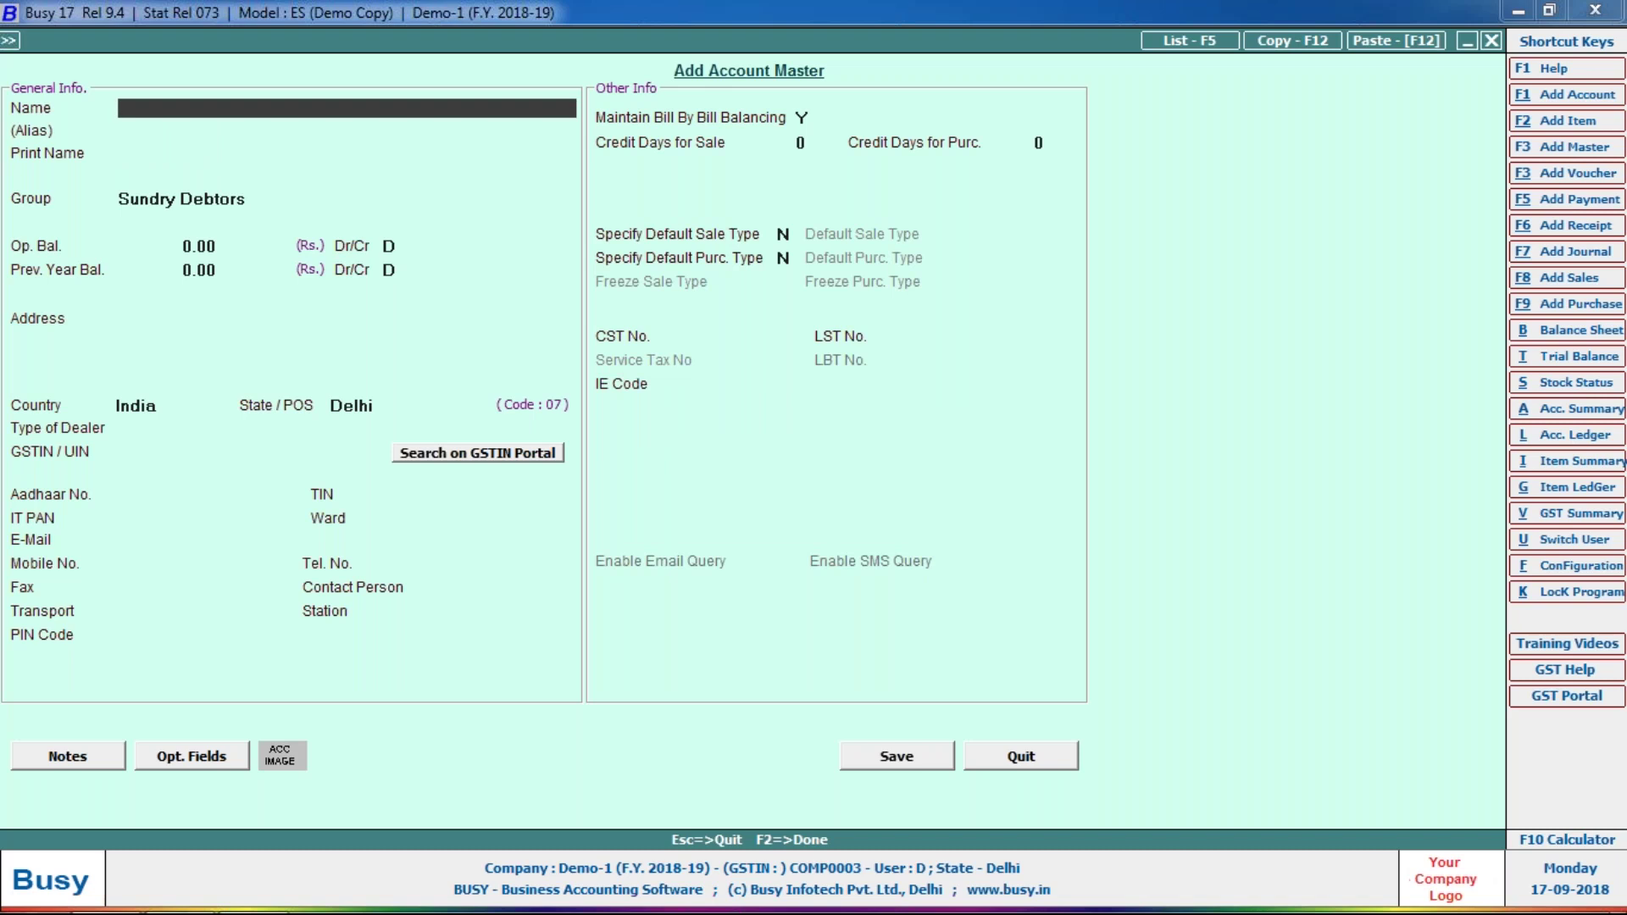
- Add a second Sundry Debtors account tagged to a new Mumbai master series group
type("Kamal")
key("Return")
key("Return")
key("Return")
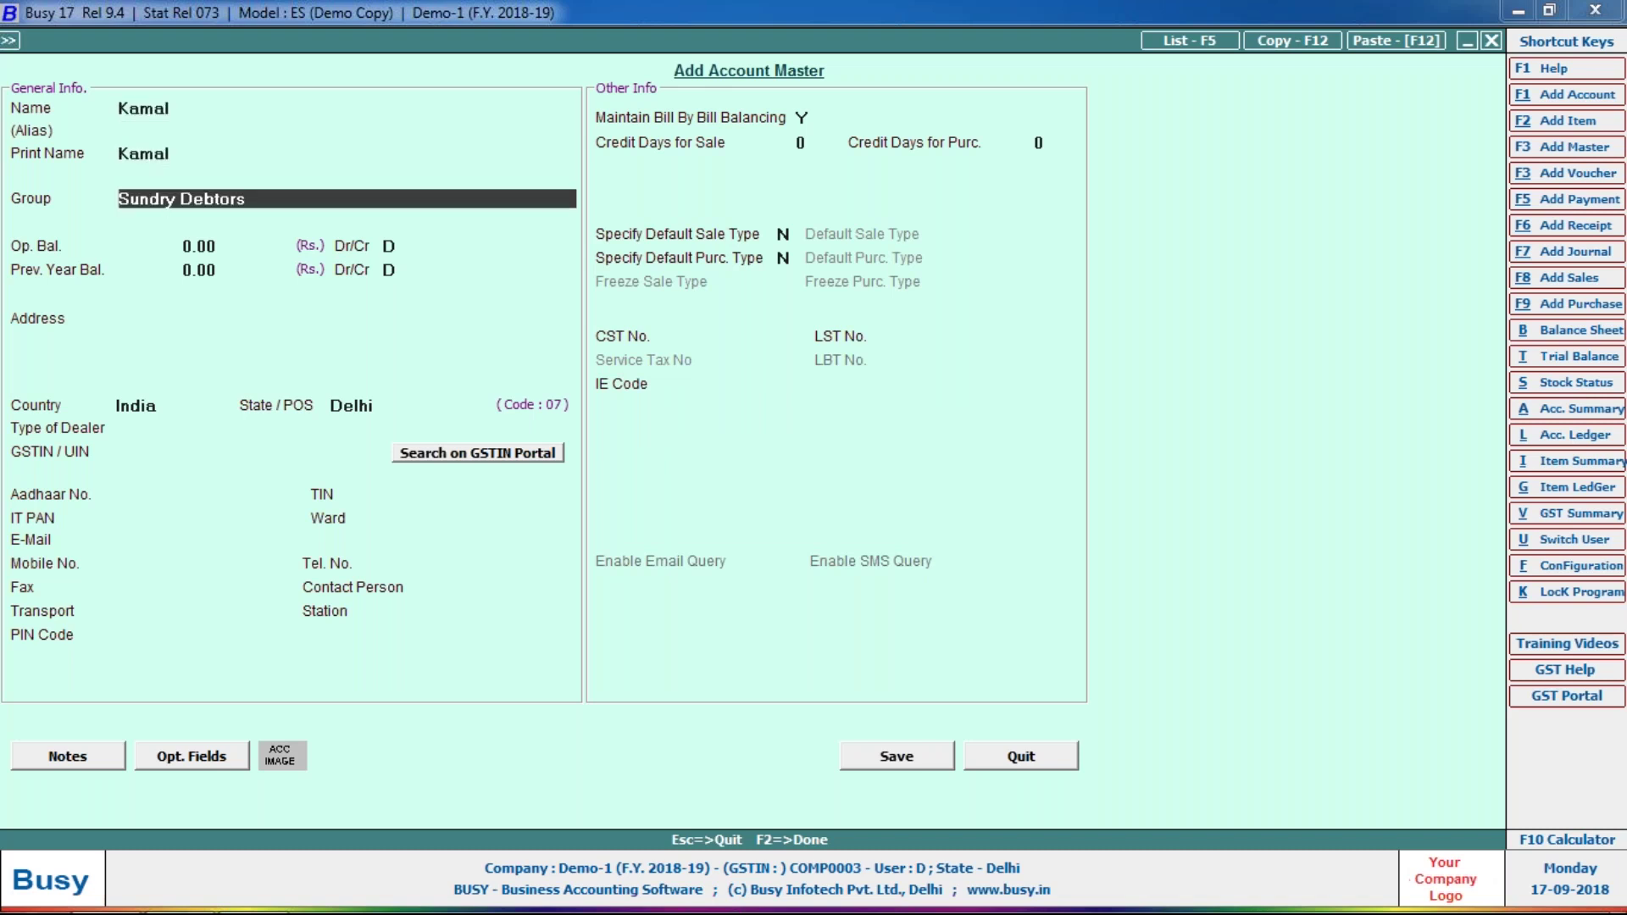
key("Return")
key("F2")
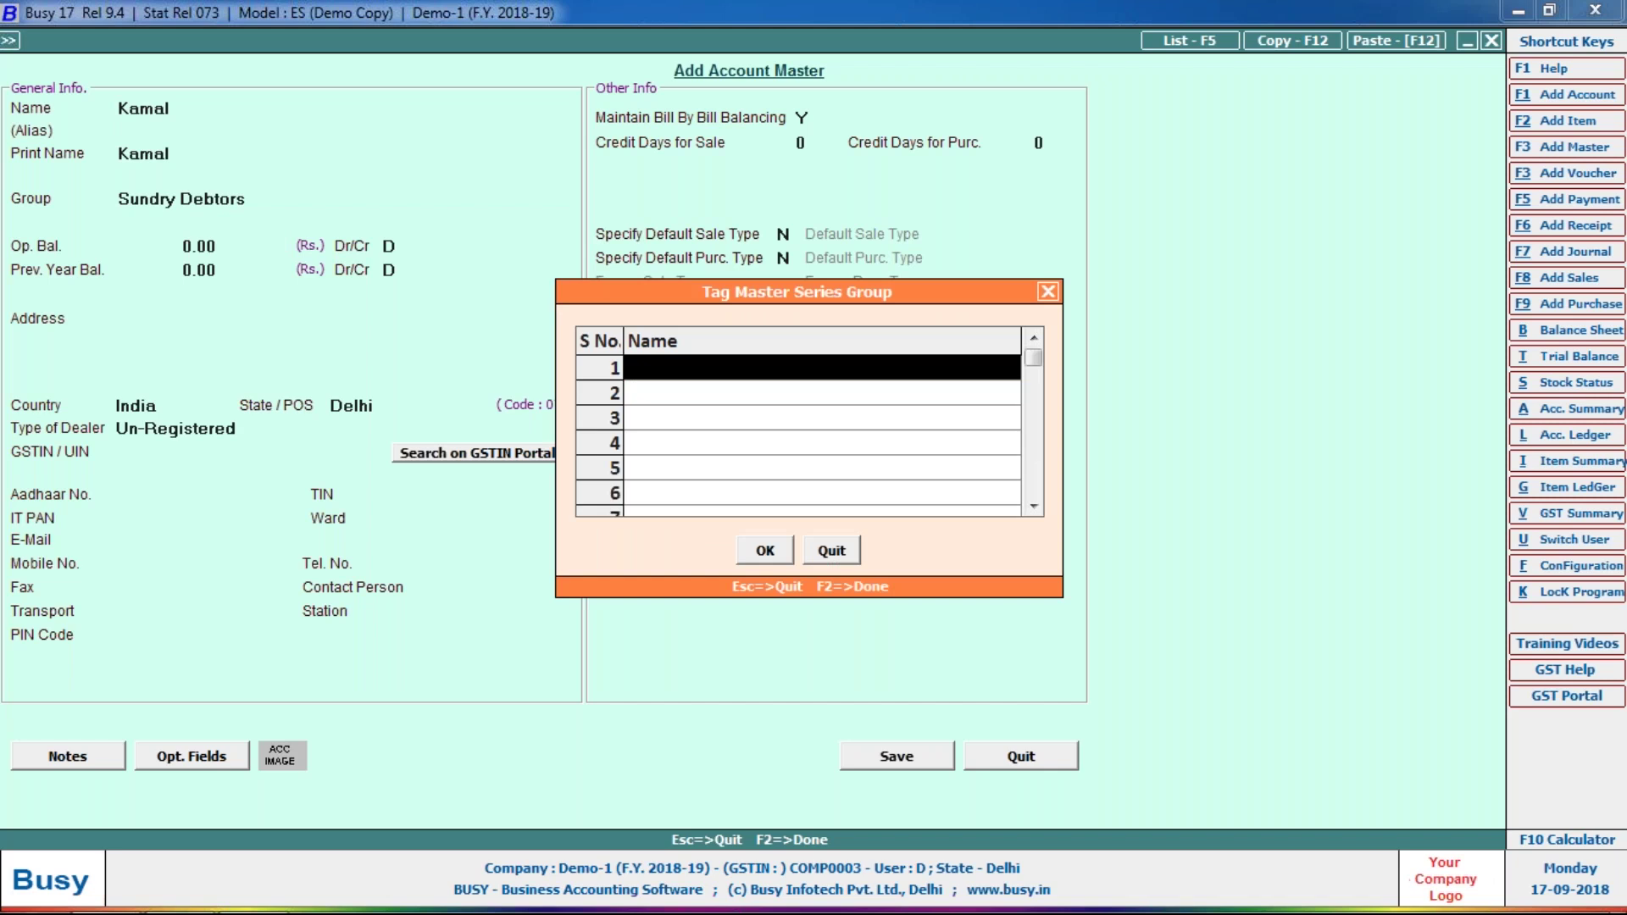
key("F3")
type("mumbai")
key("Return")
key("Return")
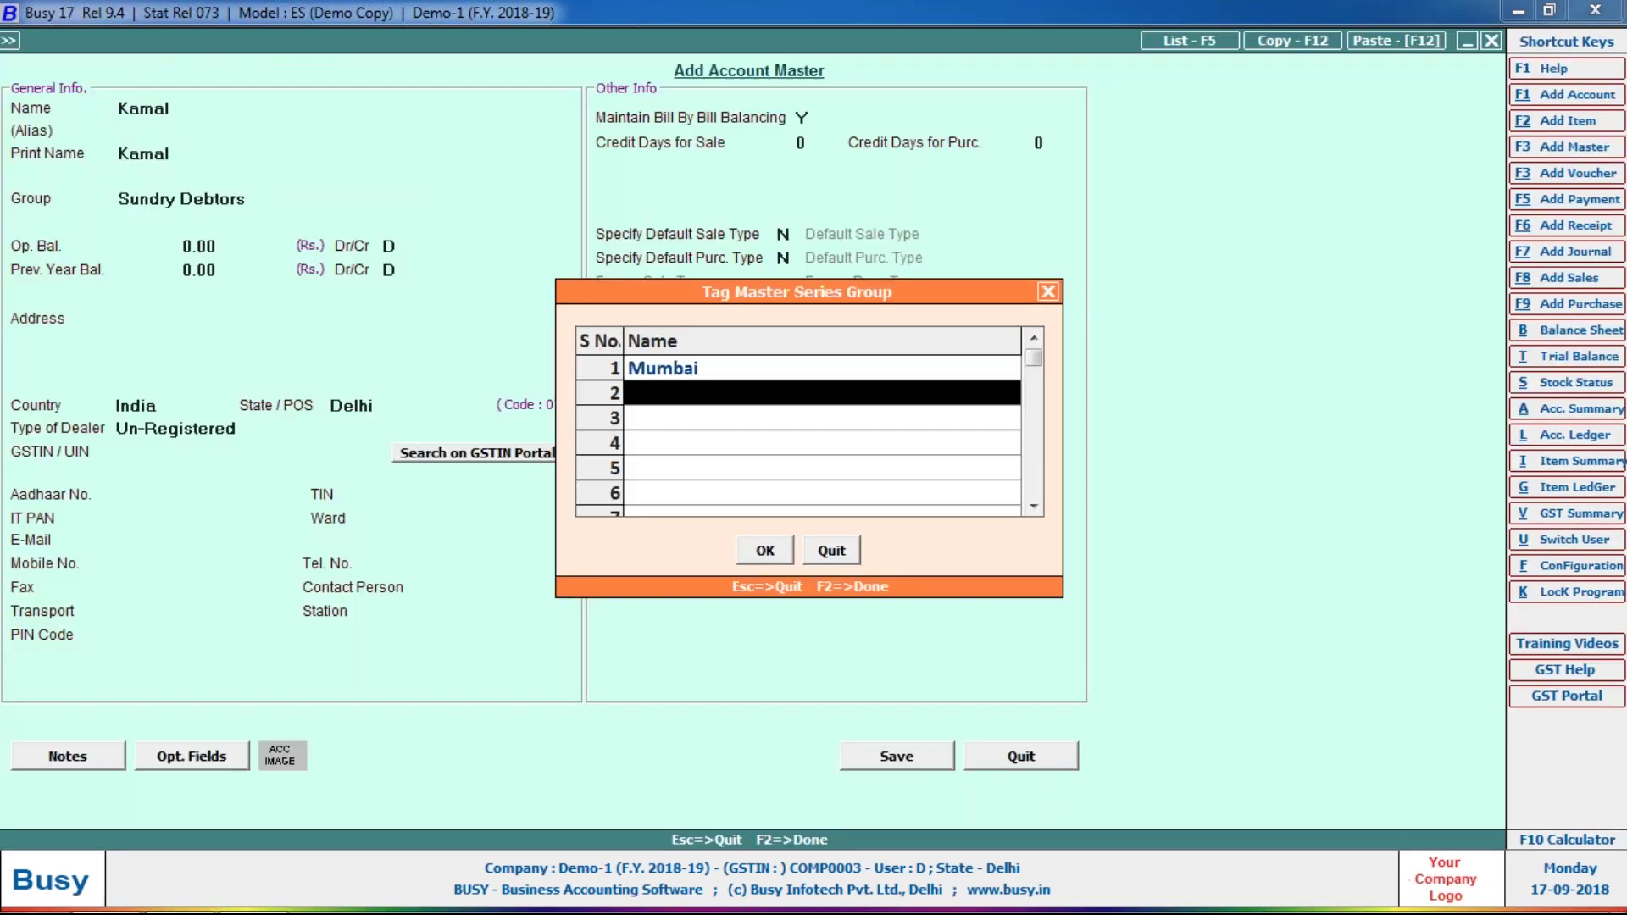
key("F2")
key("Return")
key("Escape")
key("Escape")
key("Down")
key("Down")
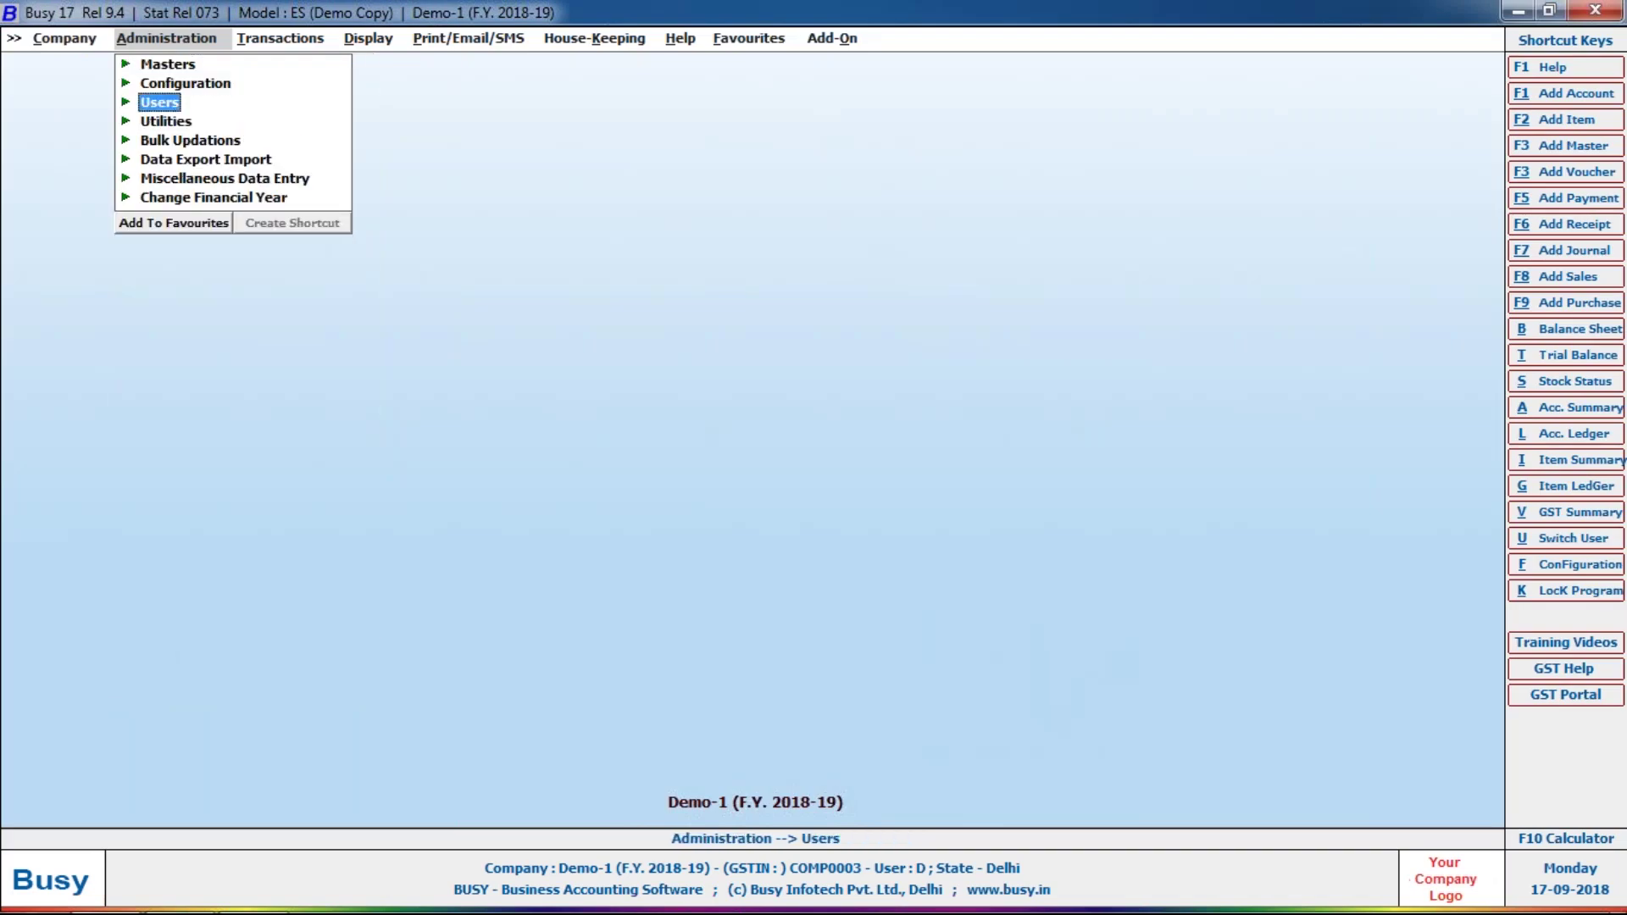
- Open the Delhi user in the Modify User form
key("Return")
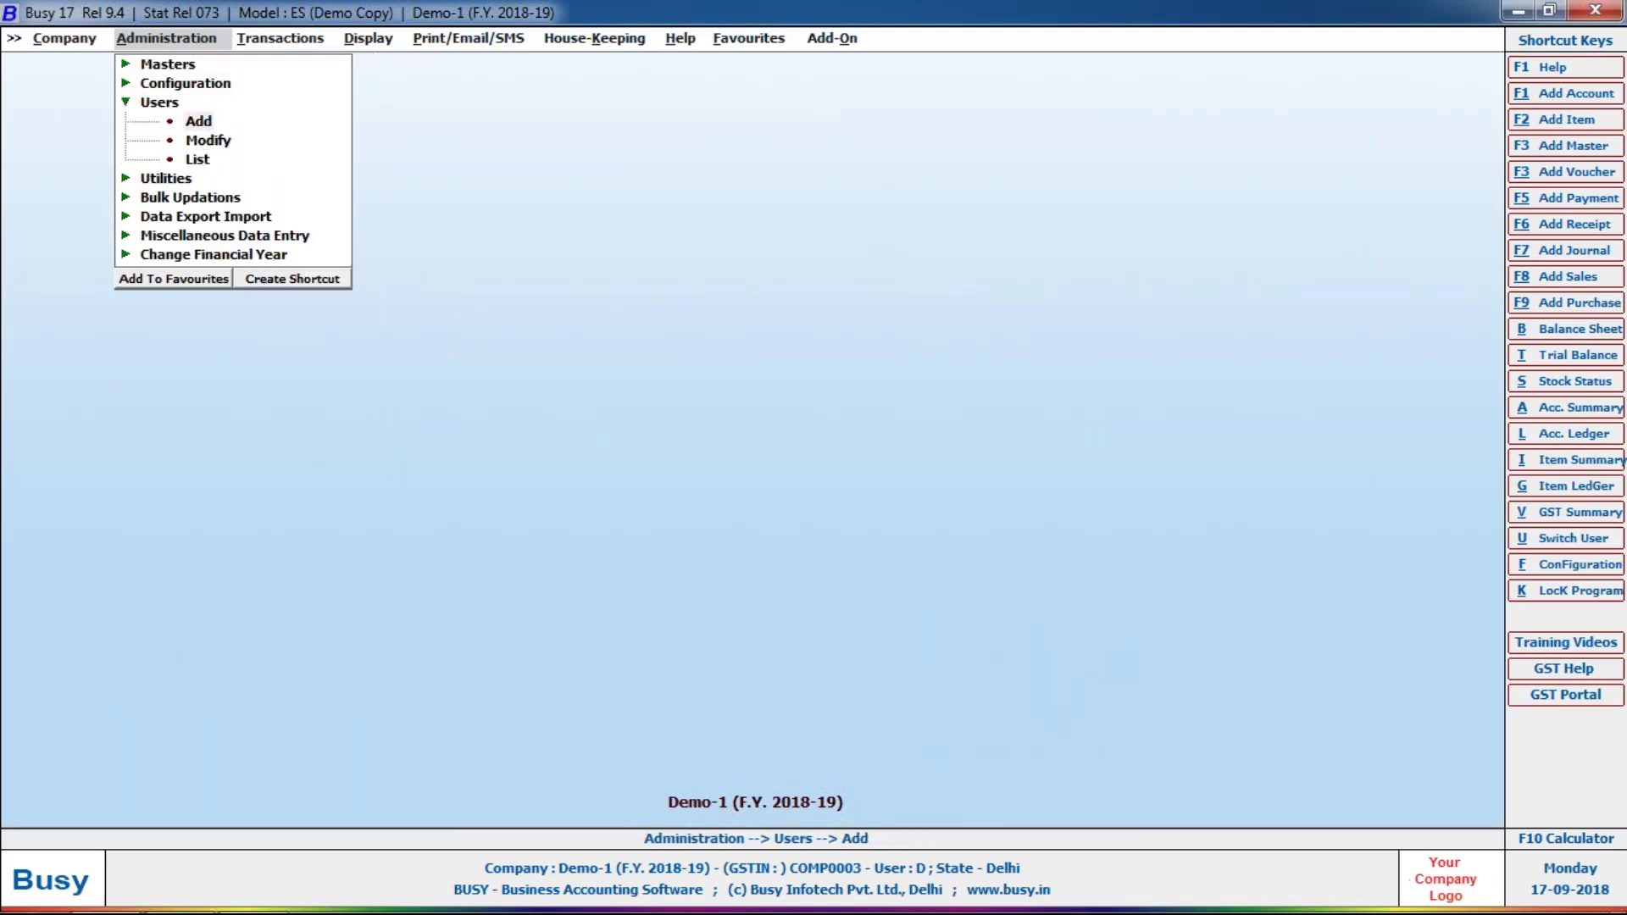
key("Return")
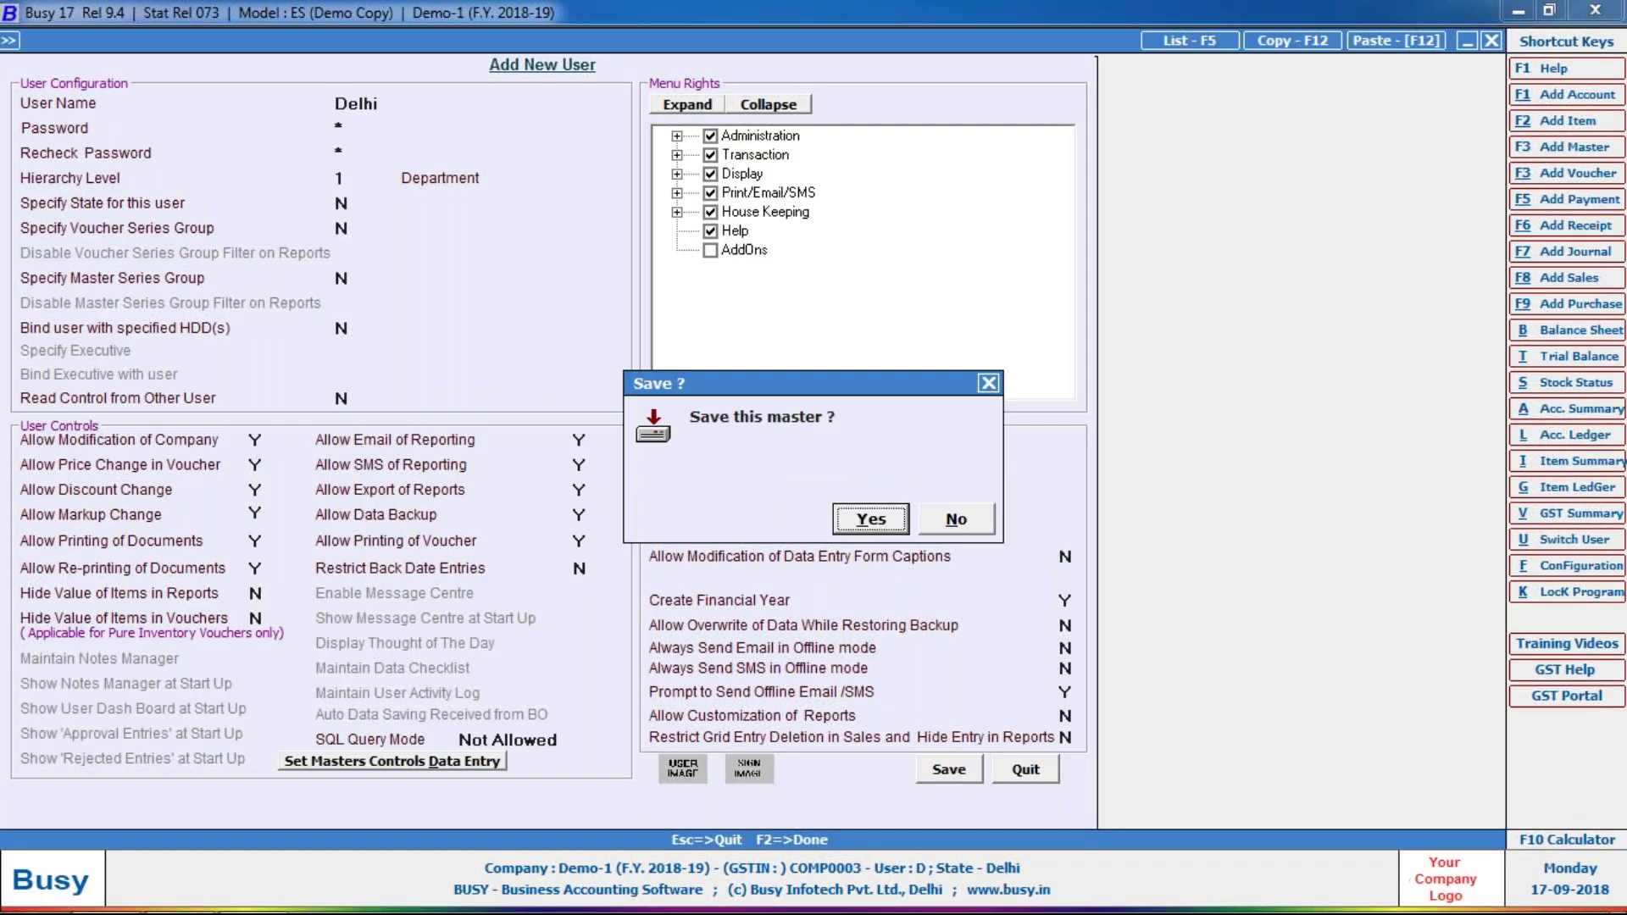
key("Escape")
key("Down")
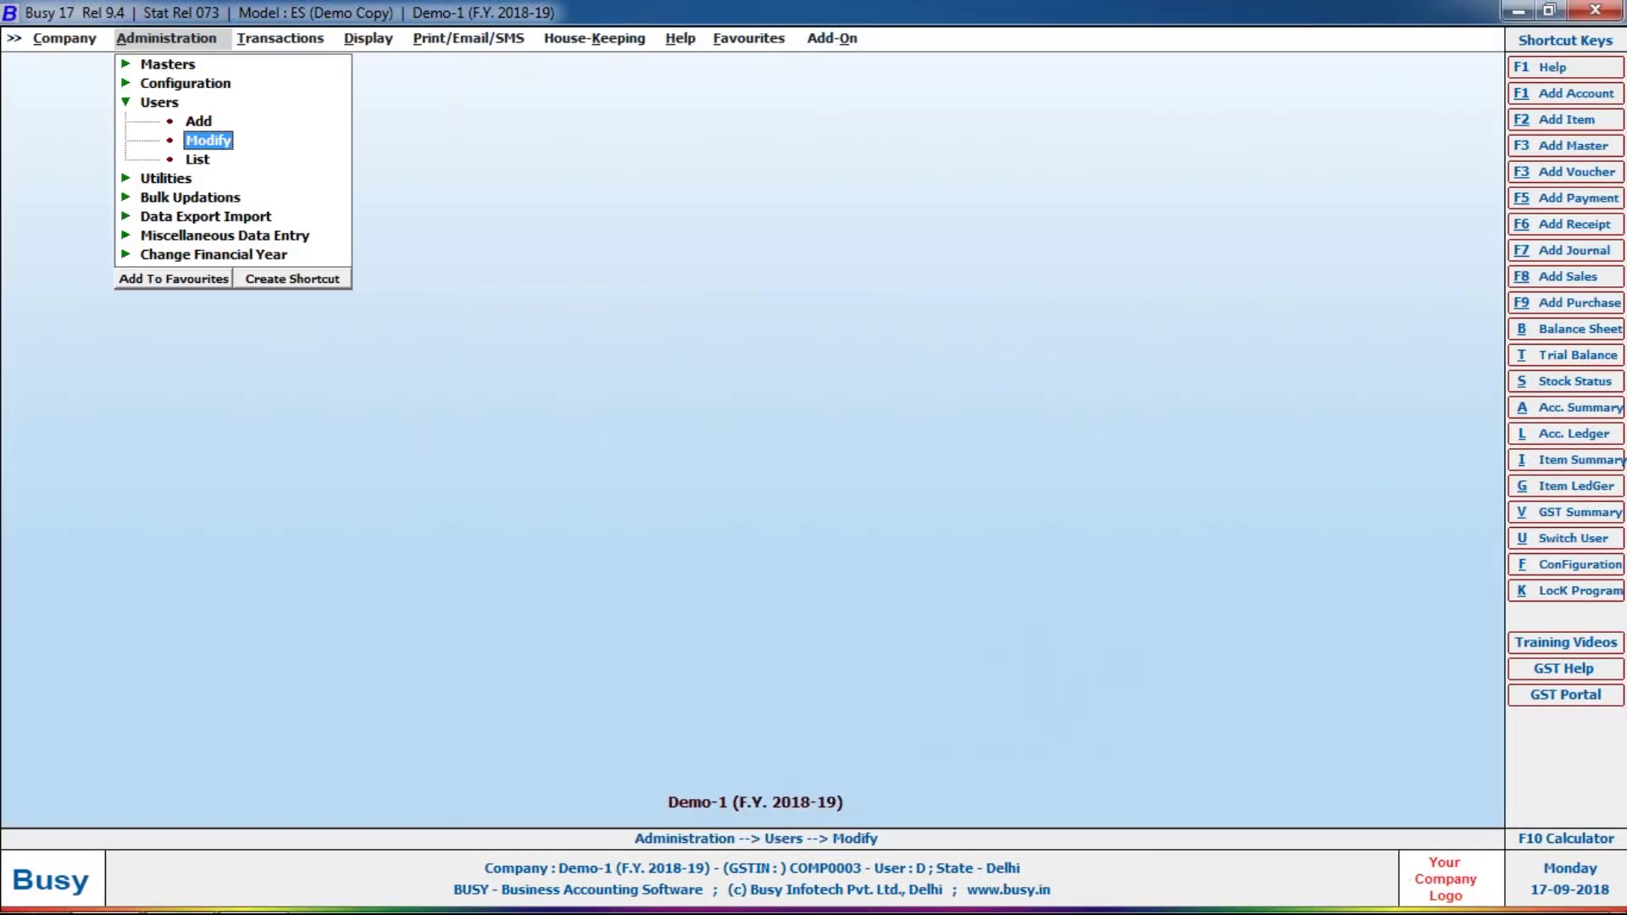
key("Return")
key("Down")
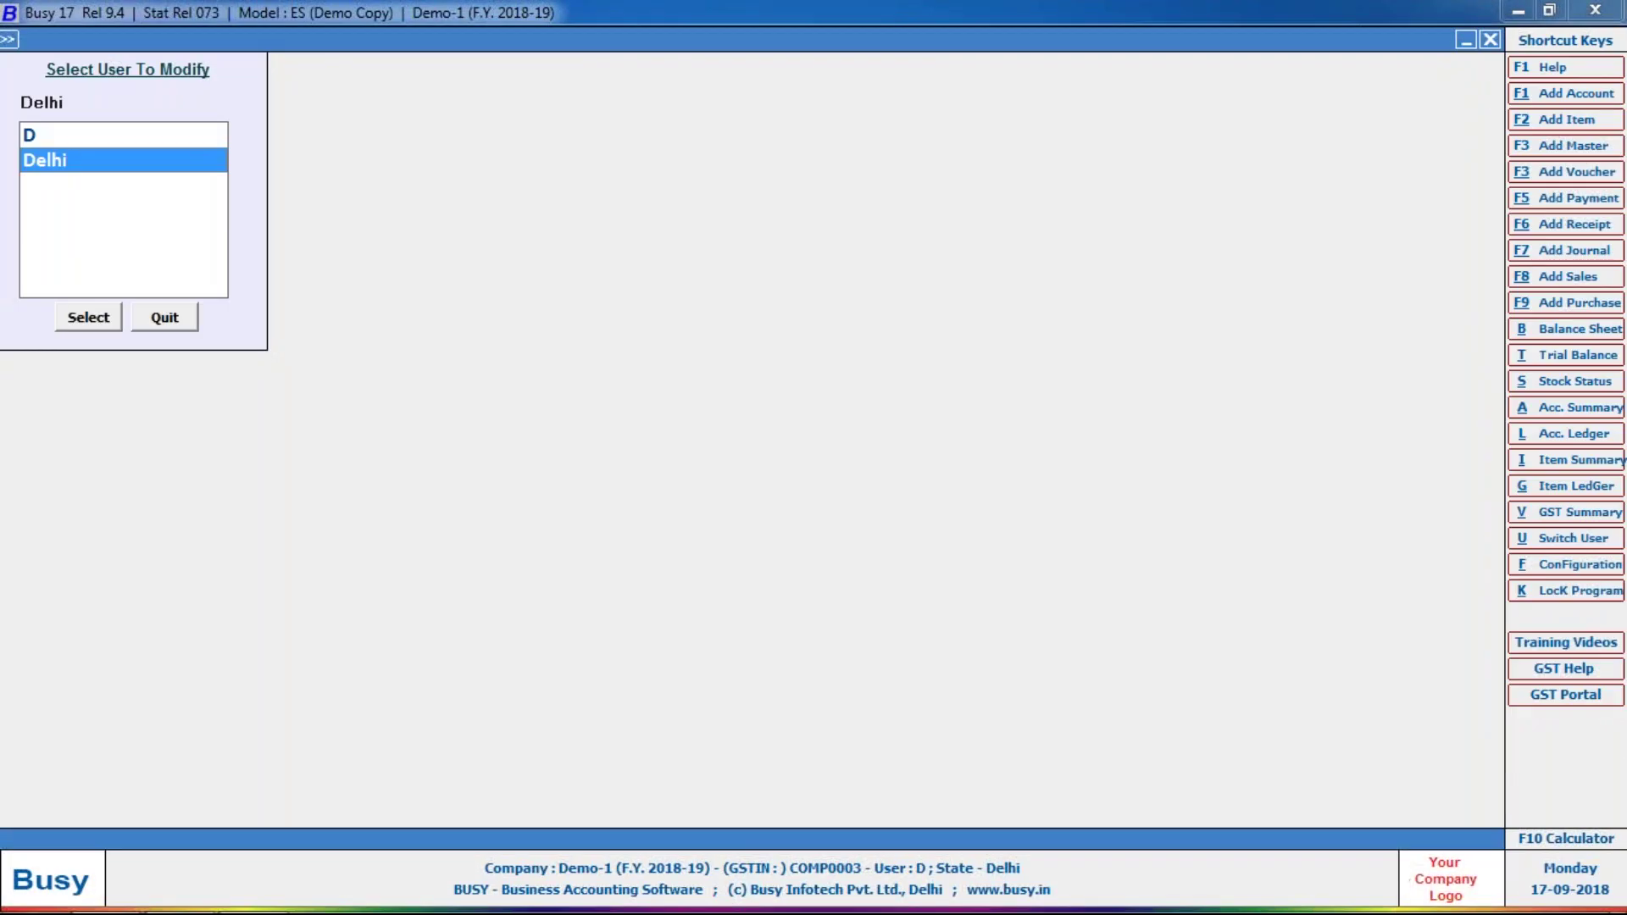
key("Return")
key("Return")
key("Return")
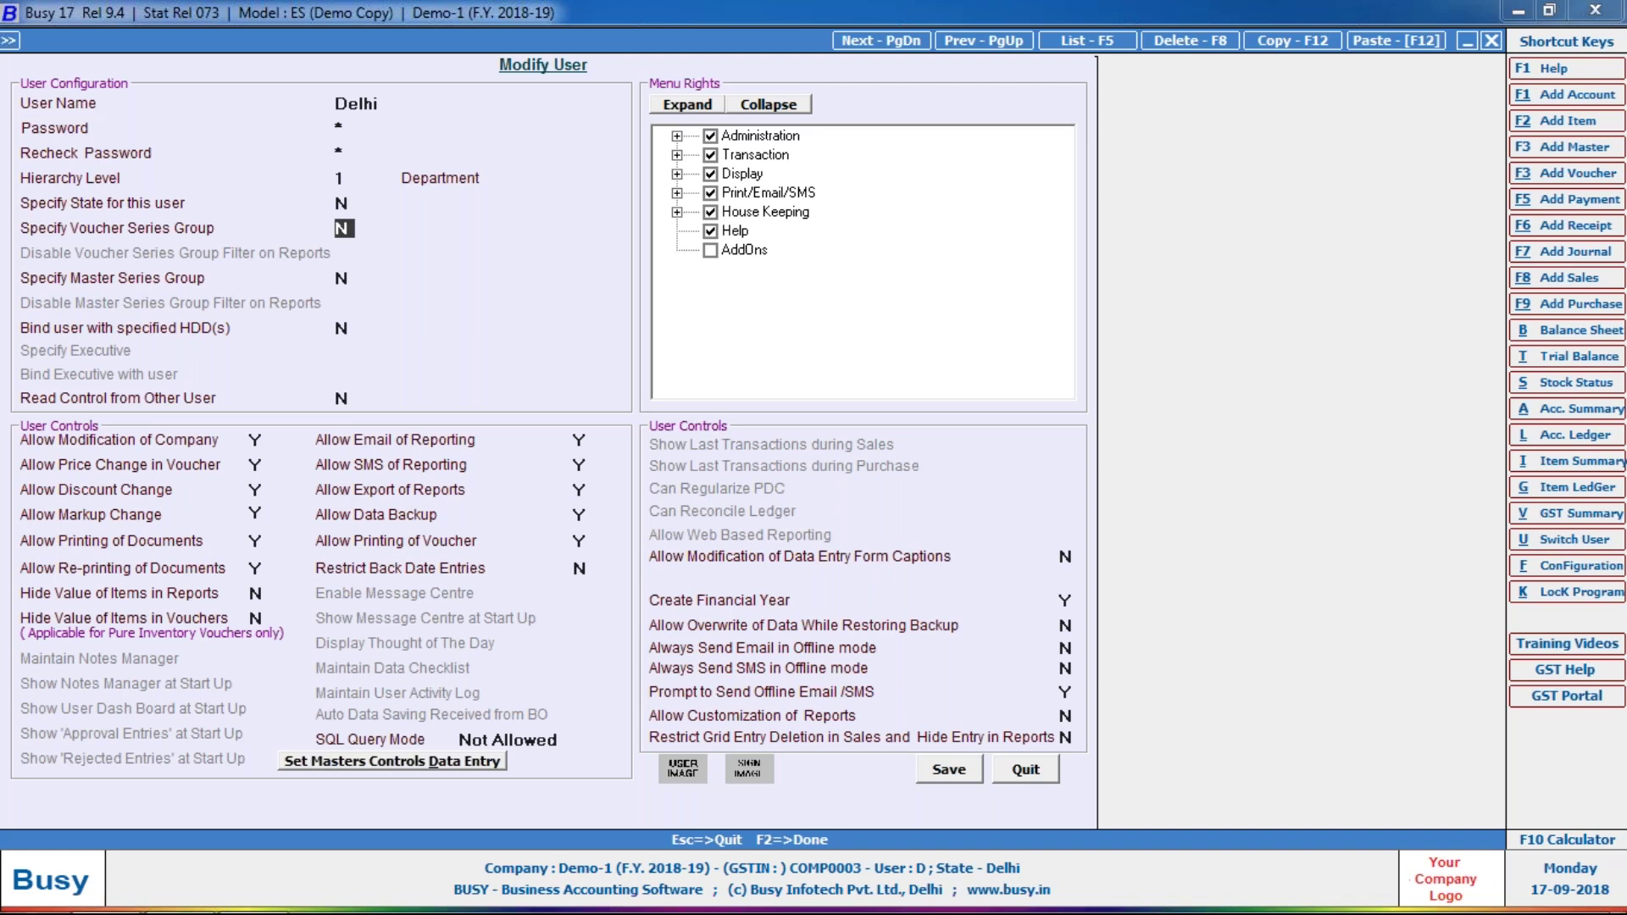
- Change the Delhi user's Specify Voucher Series Group option and quit the form without saving a group
type("y")
key("Return")
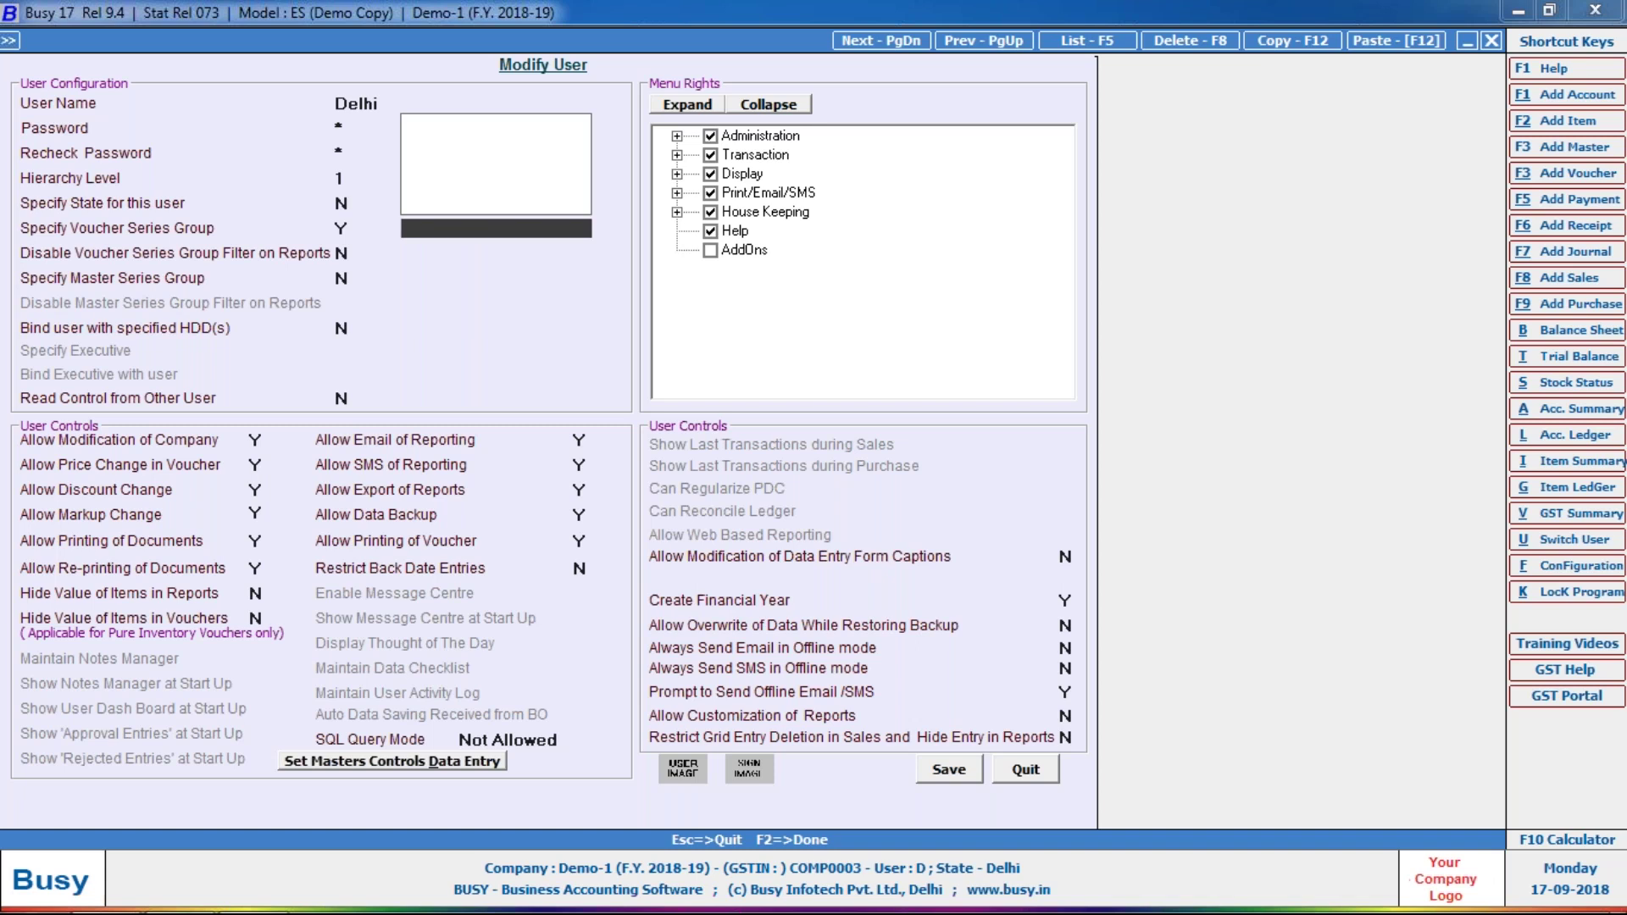
key("Escape")
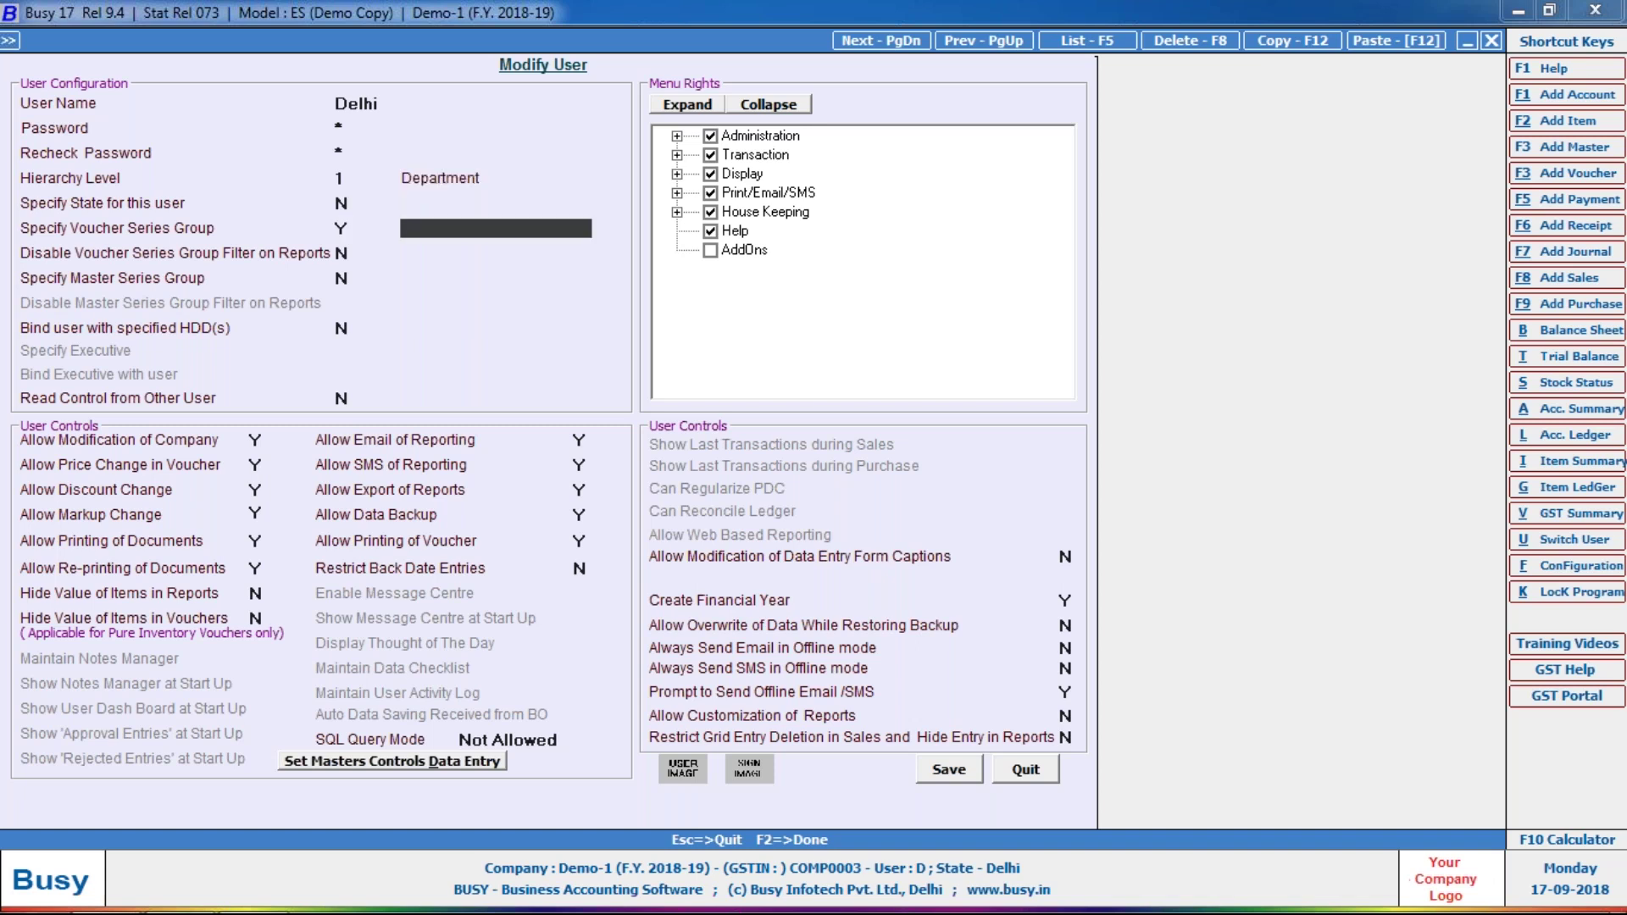
type("n")
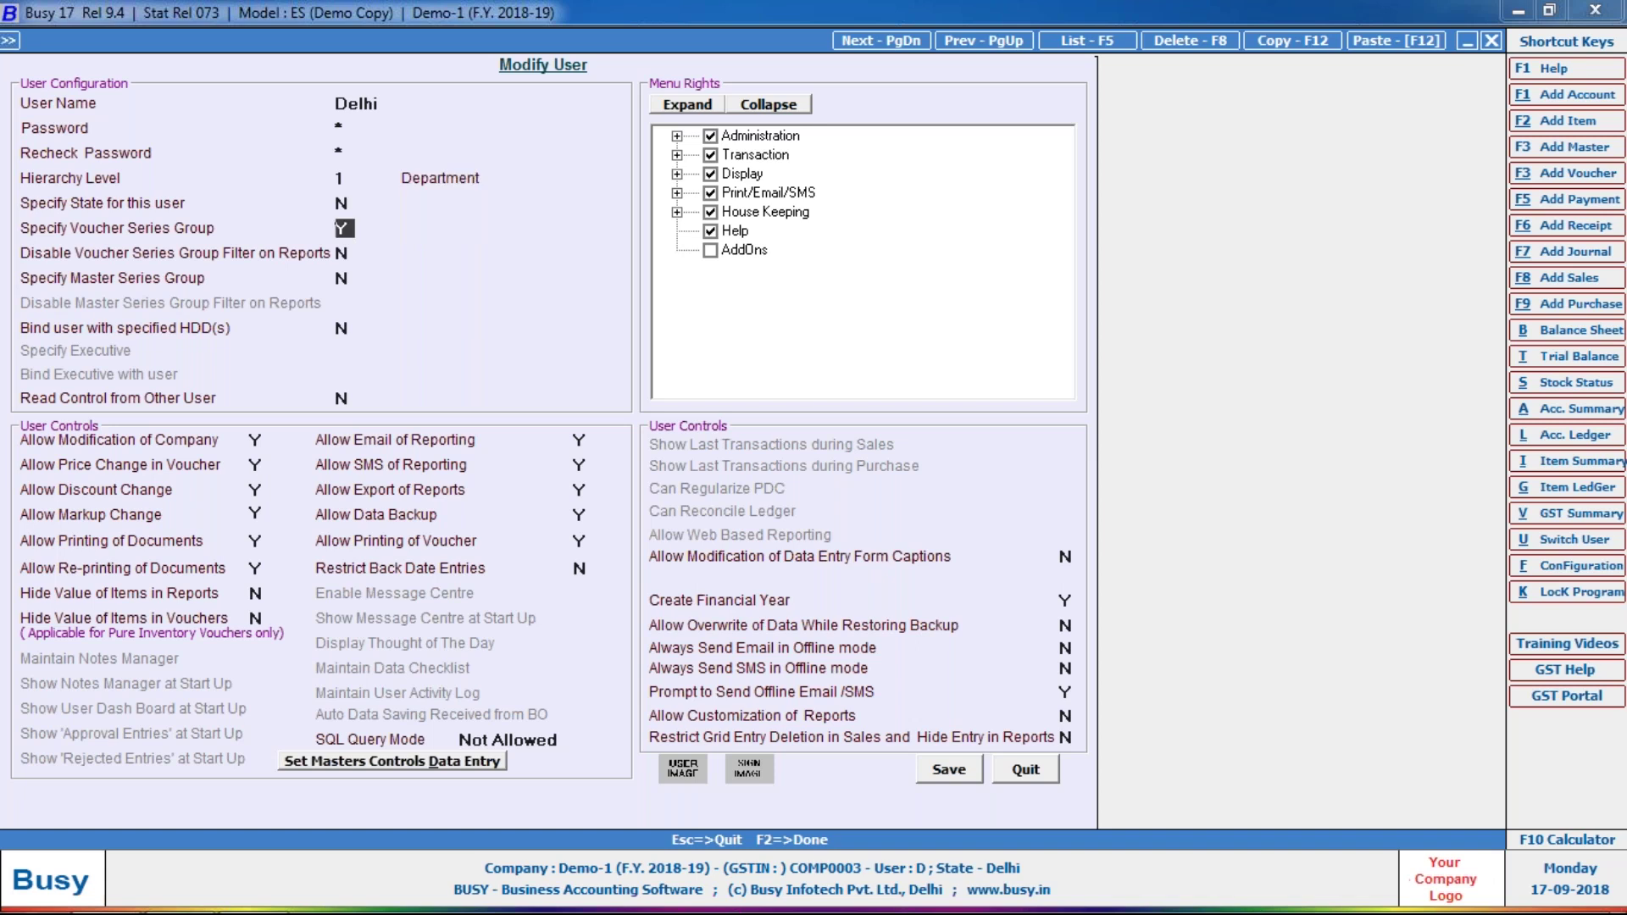
type("y")
key("Escape")
key("Escape")
key("Up")
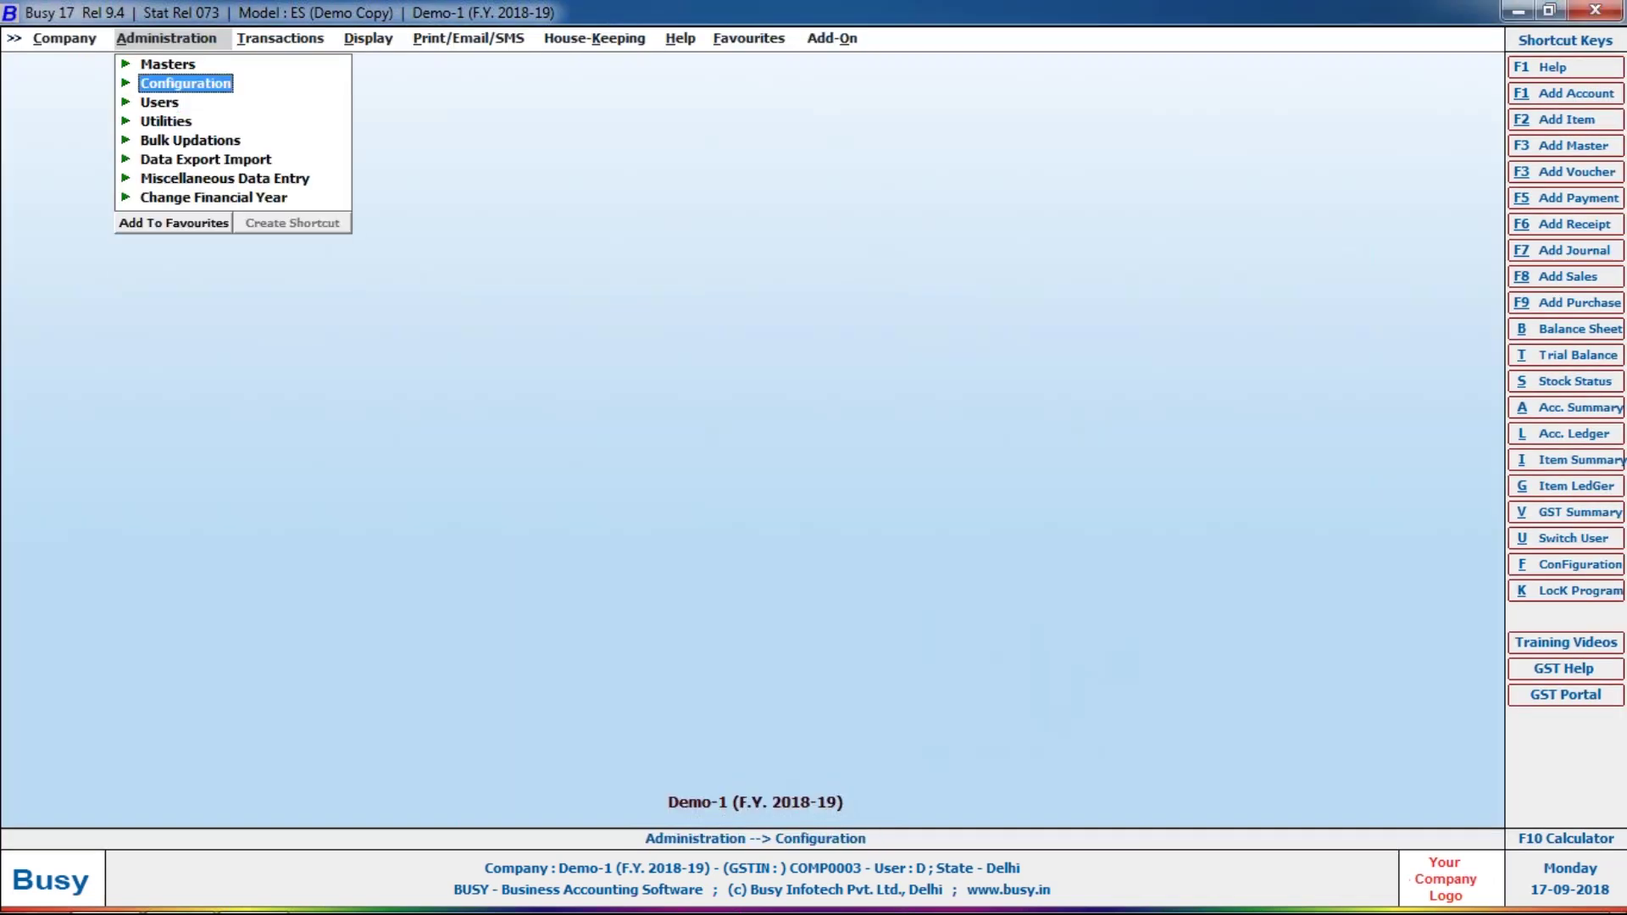
- Create the Delhi voucher series group with all series tagged and save it
key("Return")
key("Down")
key("Return")
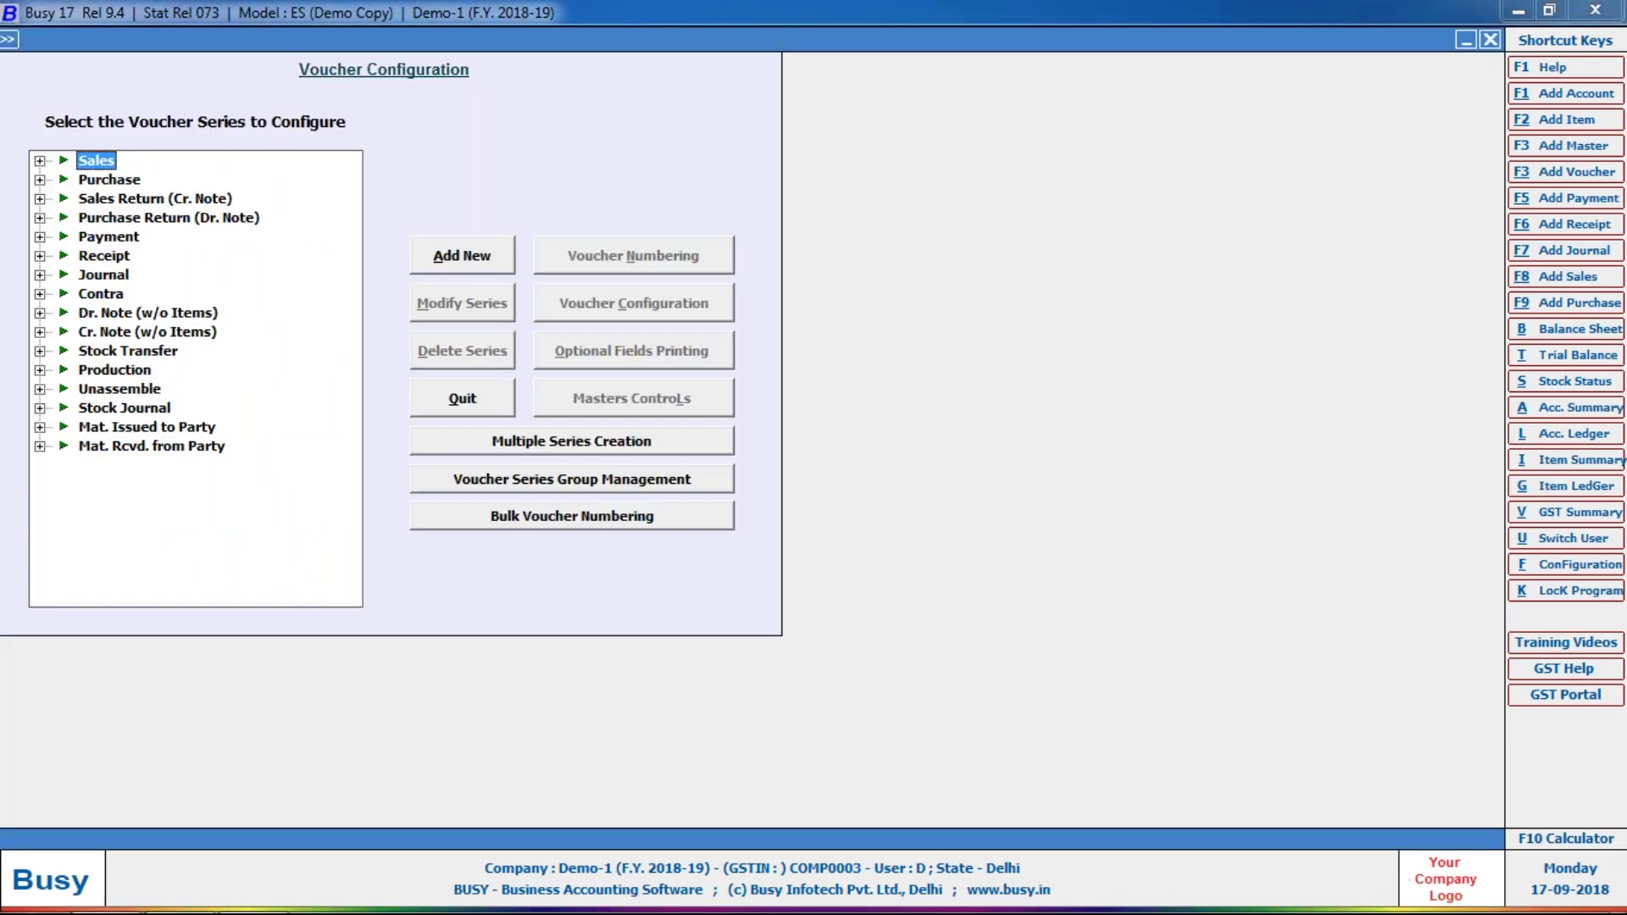
left_click(578, 489)
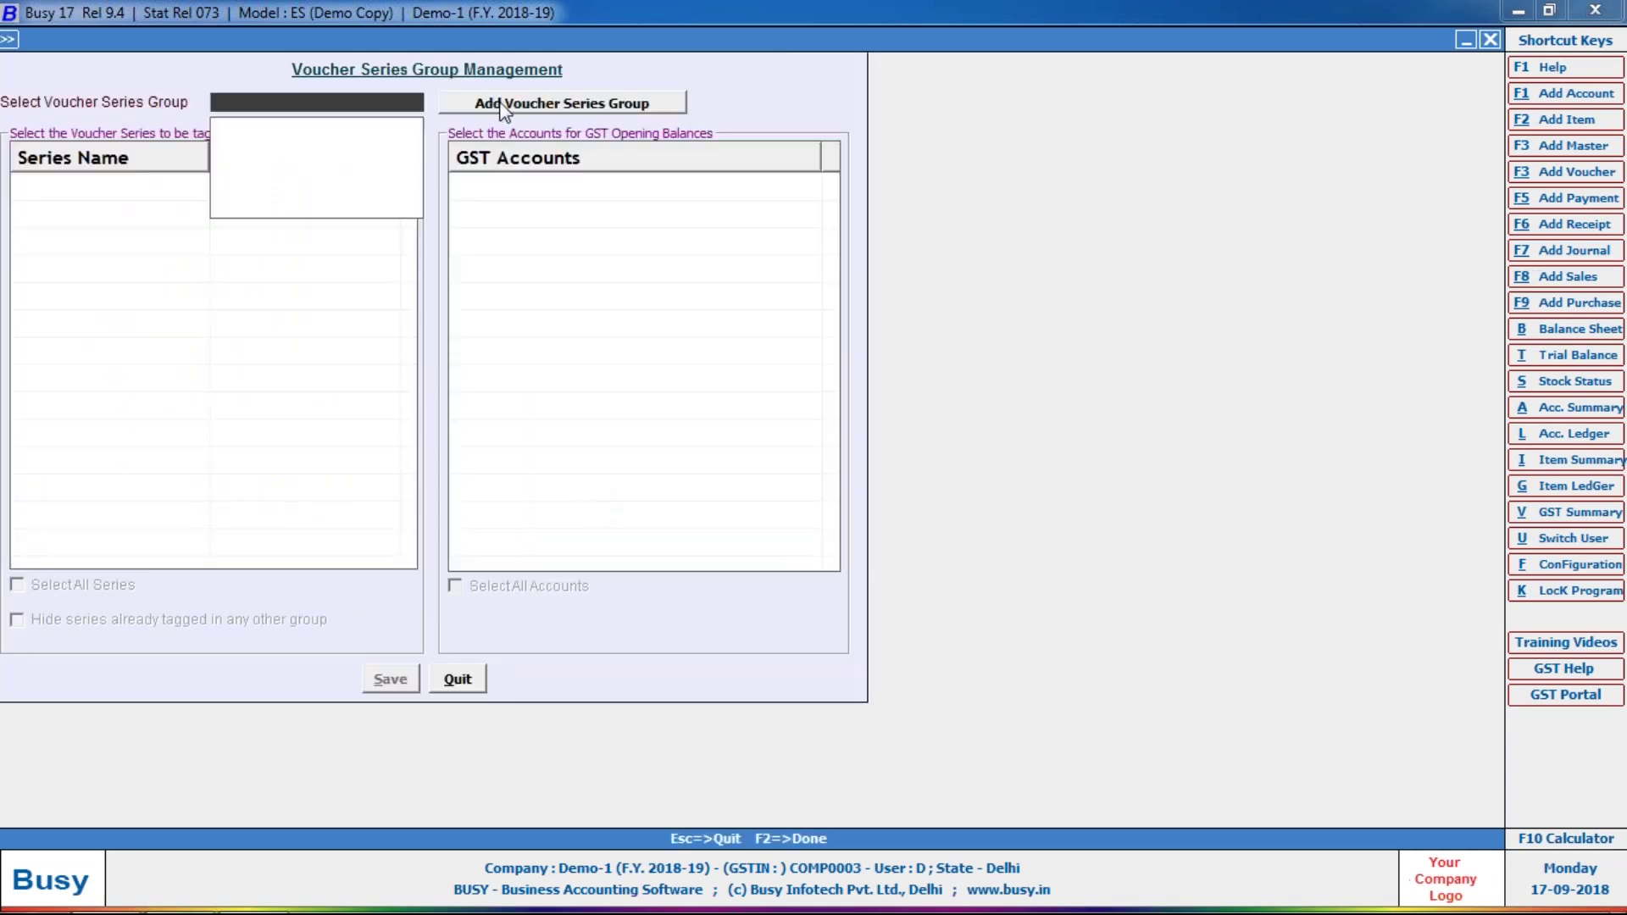
left_click(502, 106)
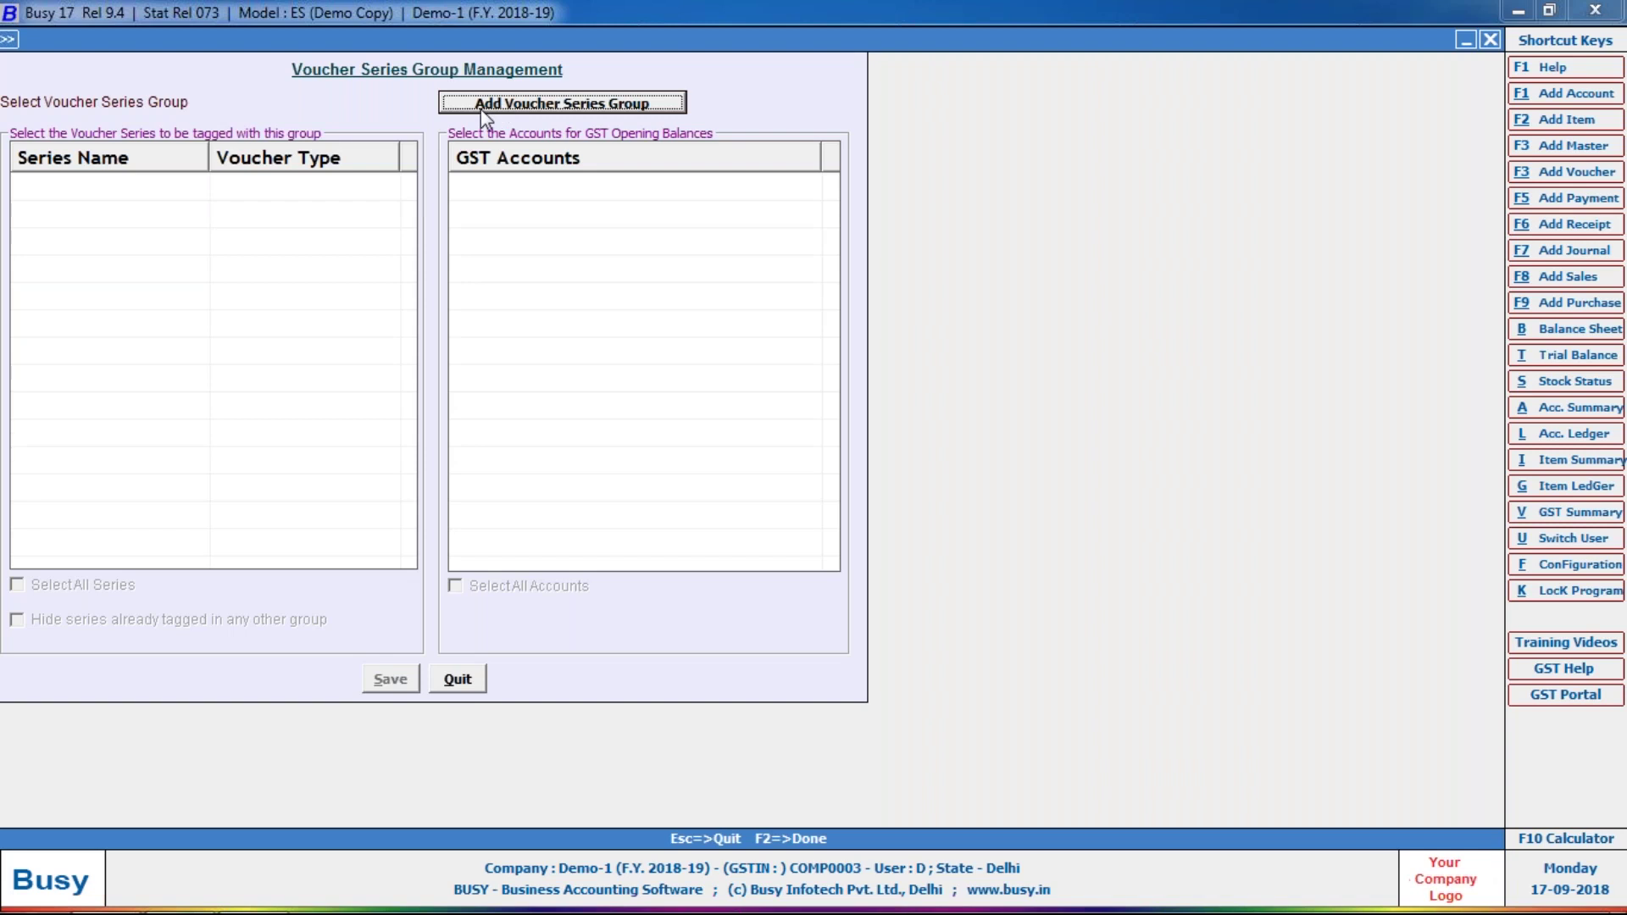
left_click(480, 108)
type("delhi")
key("Return")
key("Return")
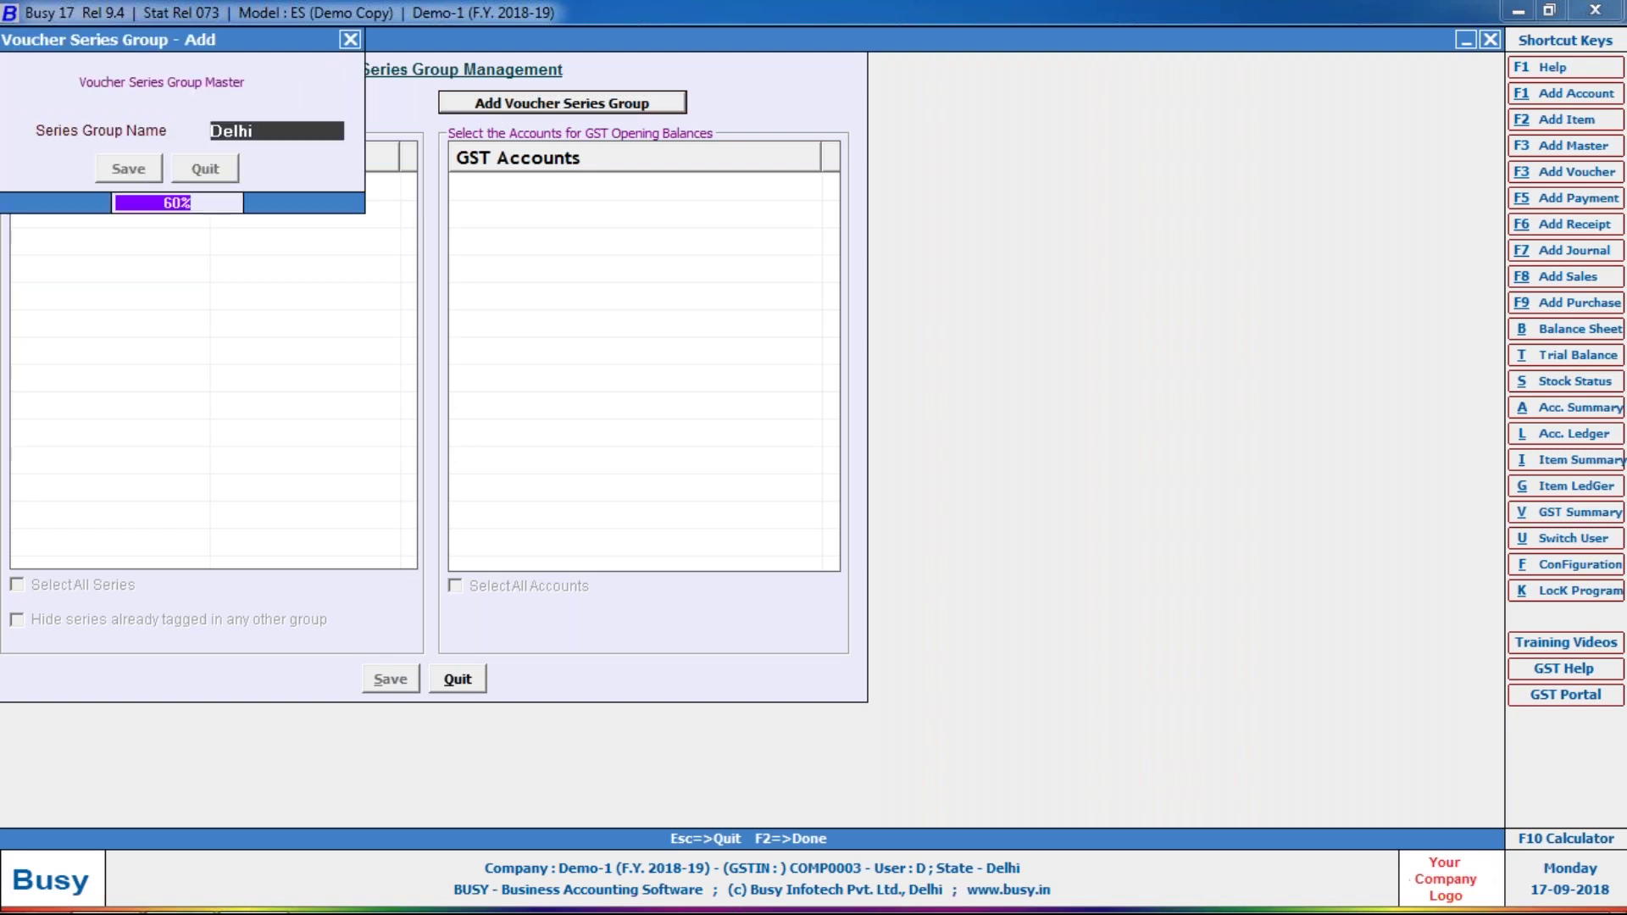
left_click(39, 587)
left_click(389, 678)
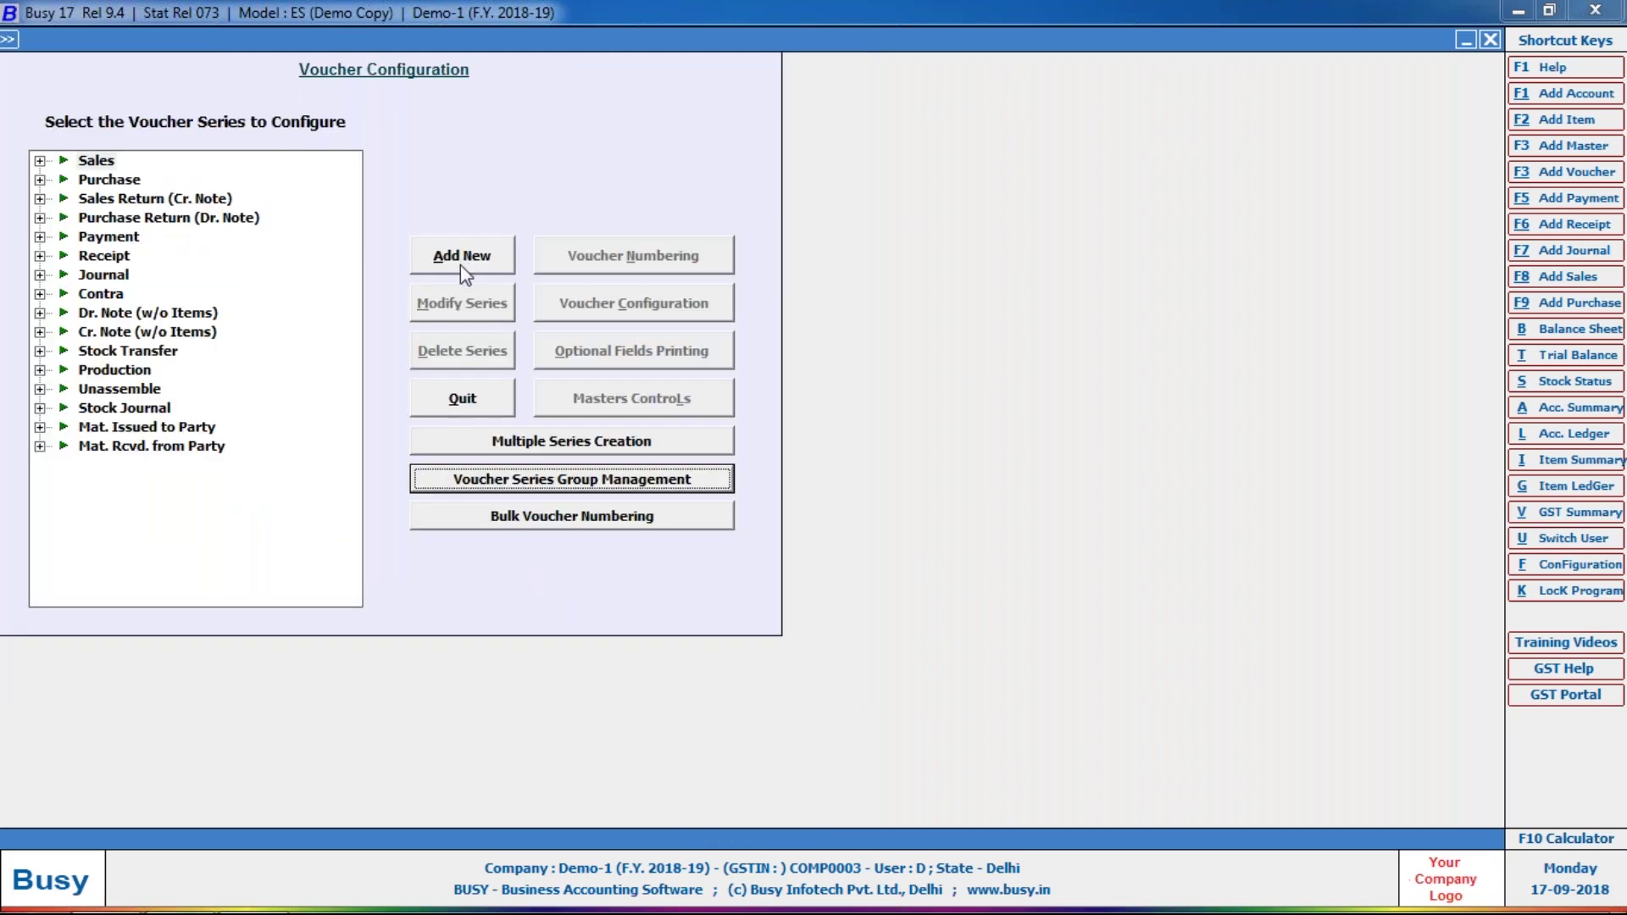
- Create the Mumbai voucher series group, select all series, and save it
left_click(473, 491)
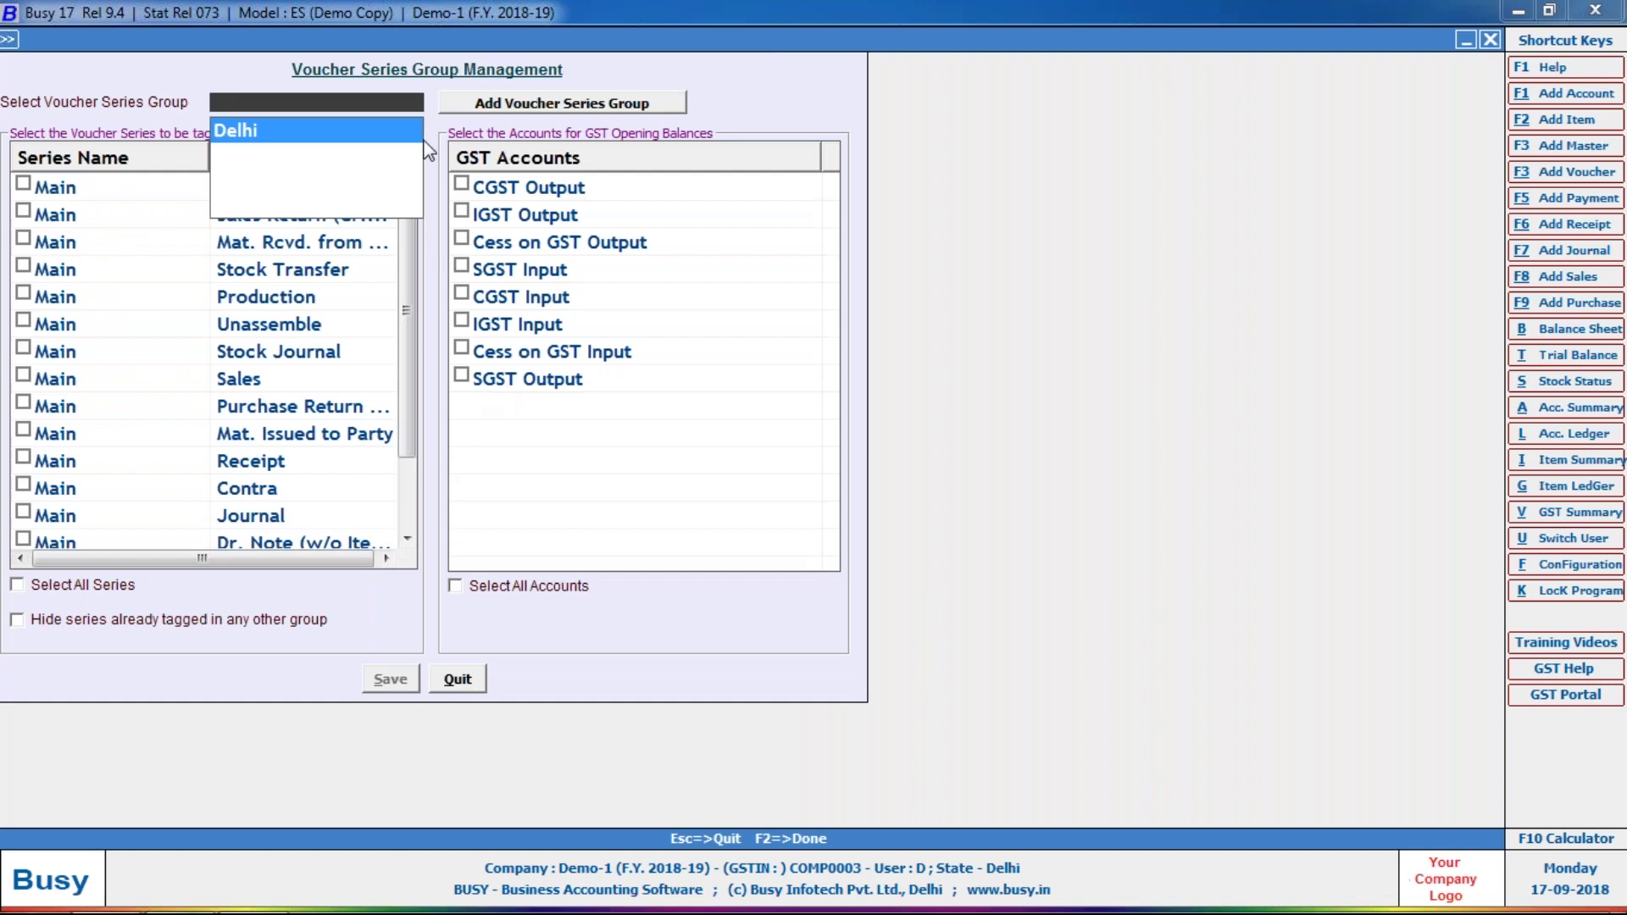
left_click(490, 103)
type("mu")
key("Return")
key("Return")
left_click(955, 518)
left_click(110, 586)
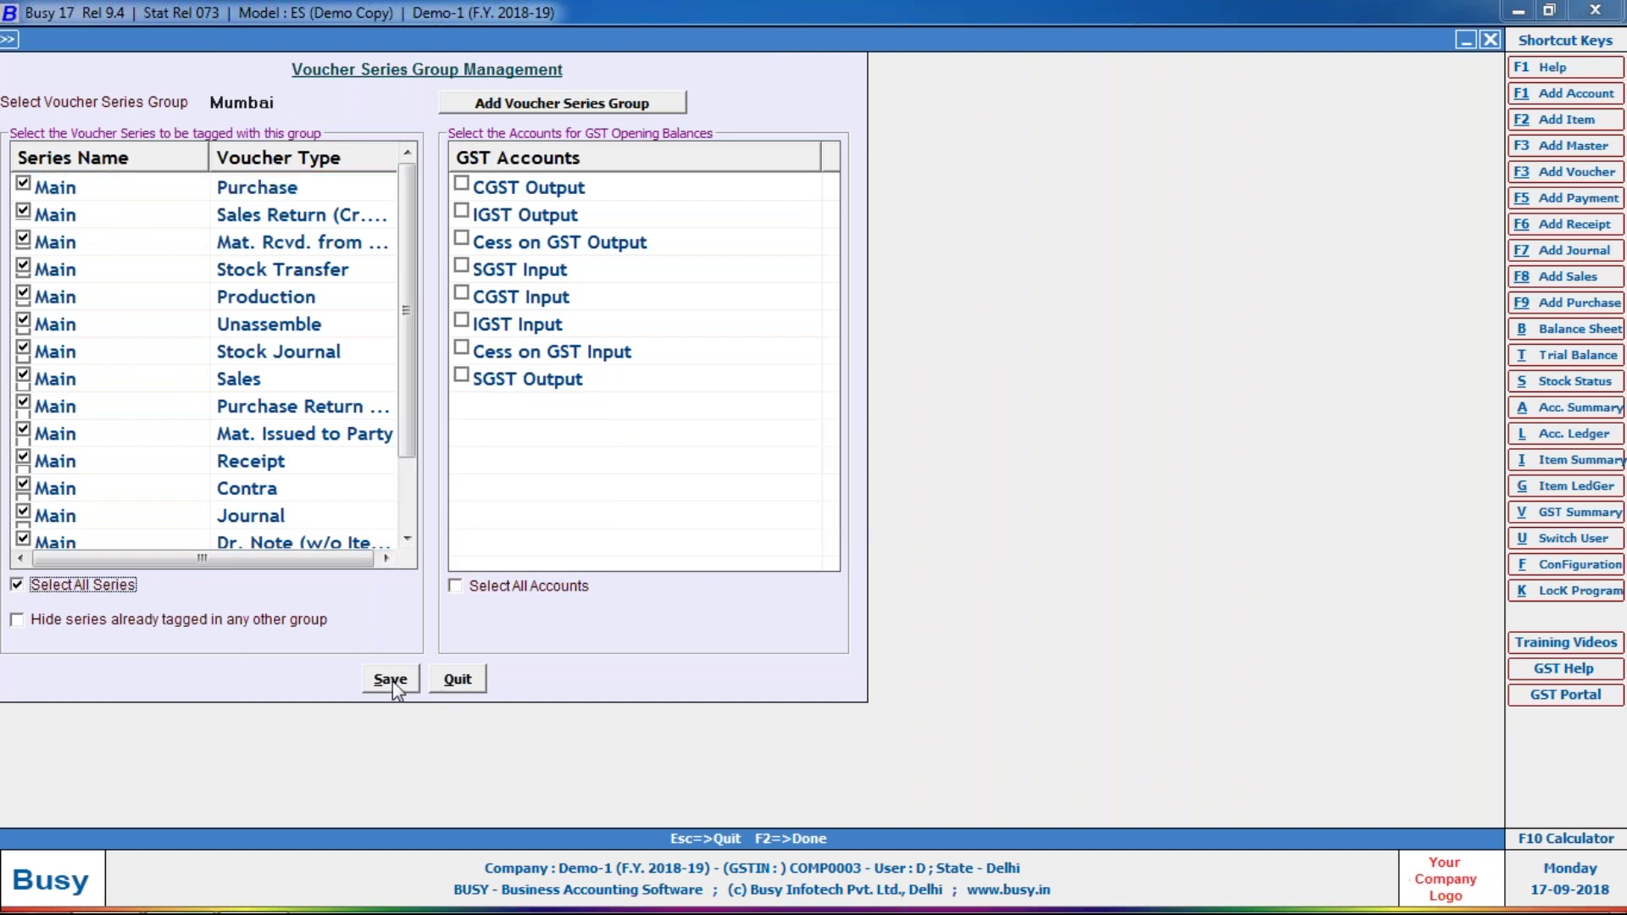
left_click(391, 678)
- Go to Administration > Users > Modify and open the SuperUser's details
key("Escape")
key("Left")
key("Down")
key("Return")
key("Down")
key("Return")
key("Return")
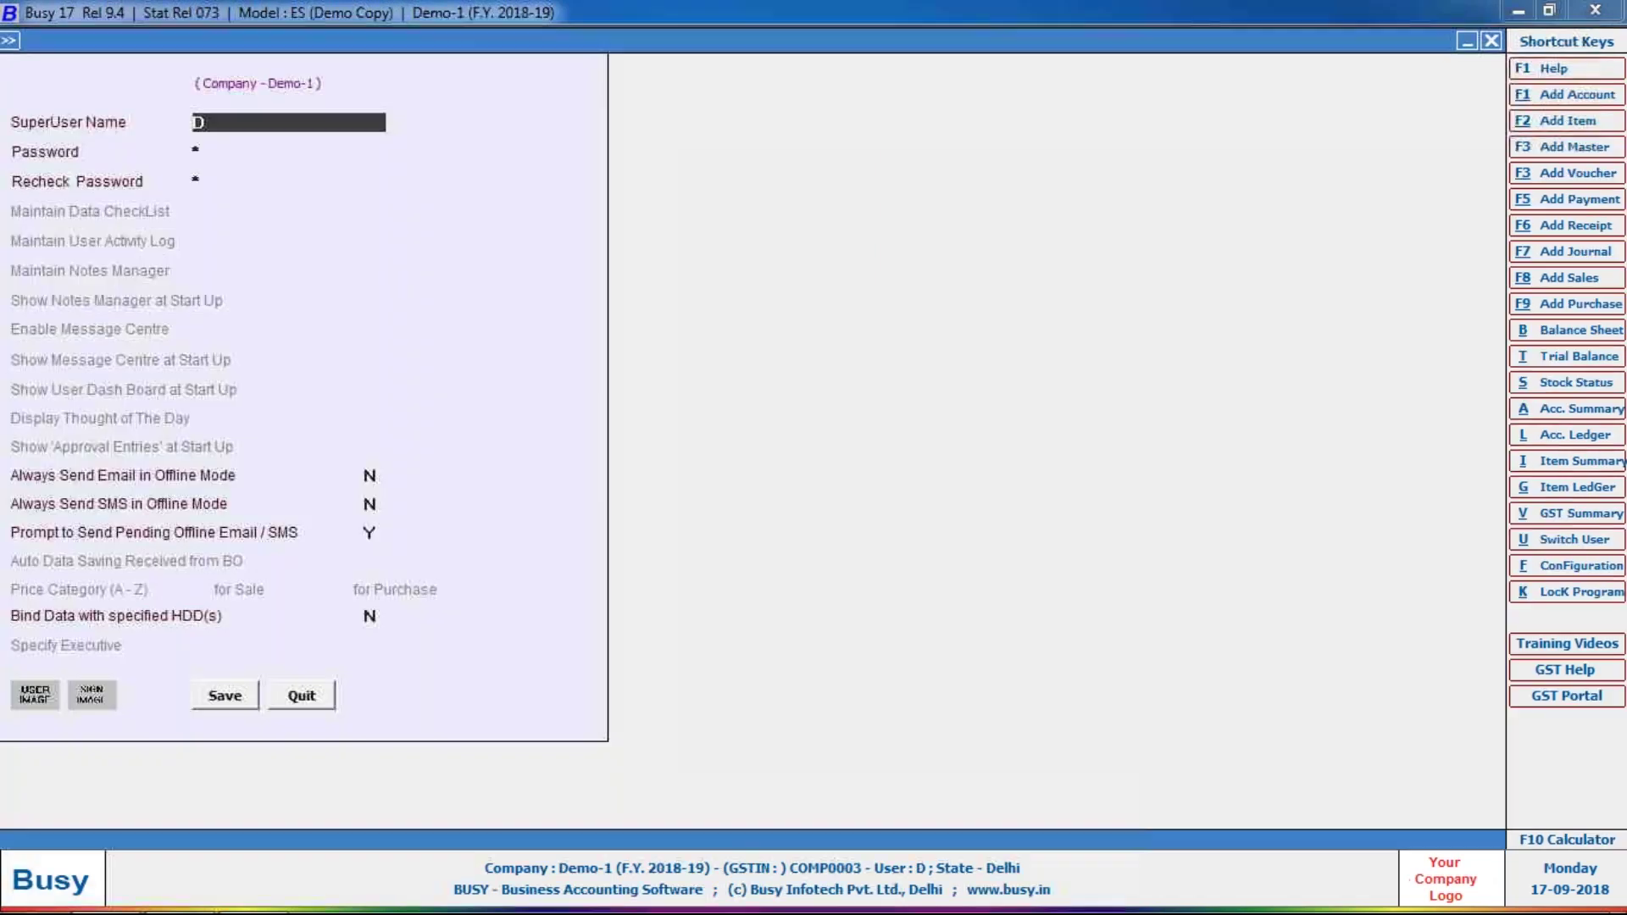
- Set the Delhi user's voucher series group to Delhi and save
key("Escape")
key("Return")
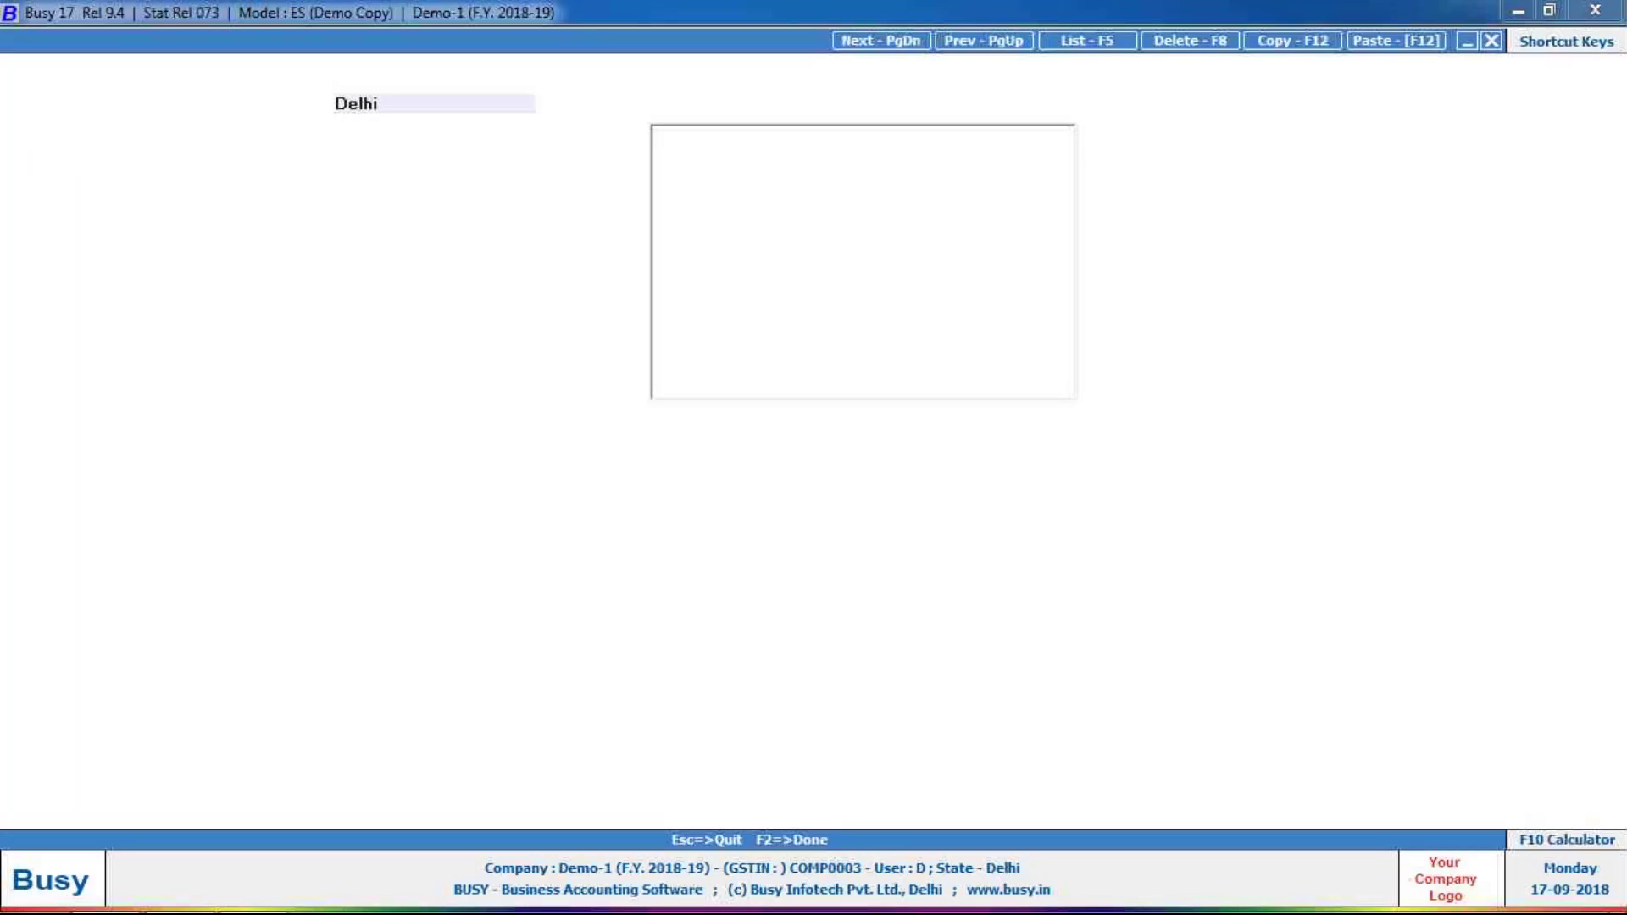
key("n")
key("Return")
key("y")
key("Return")
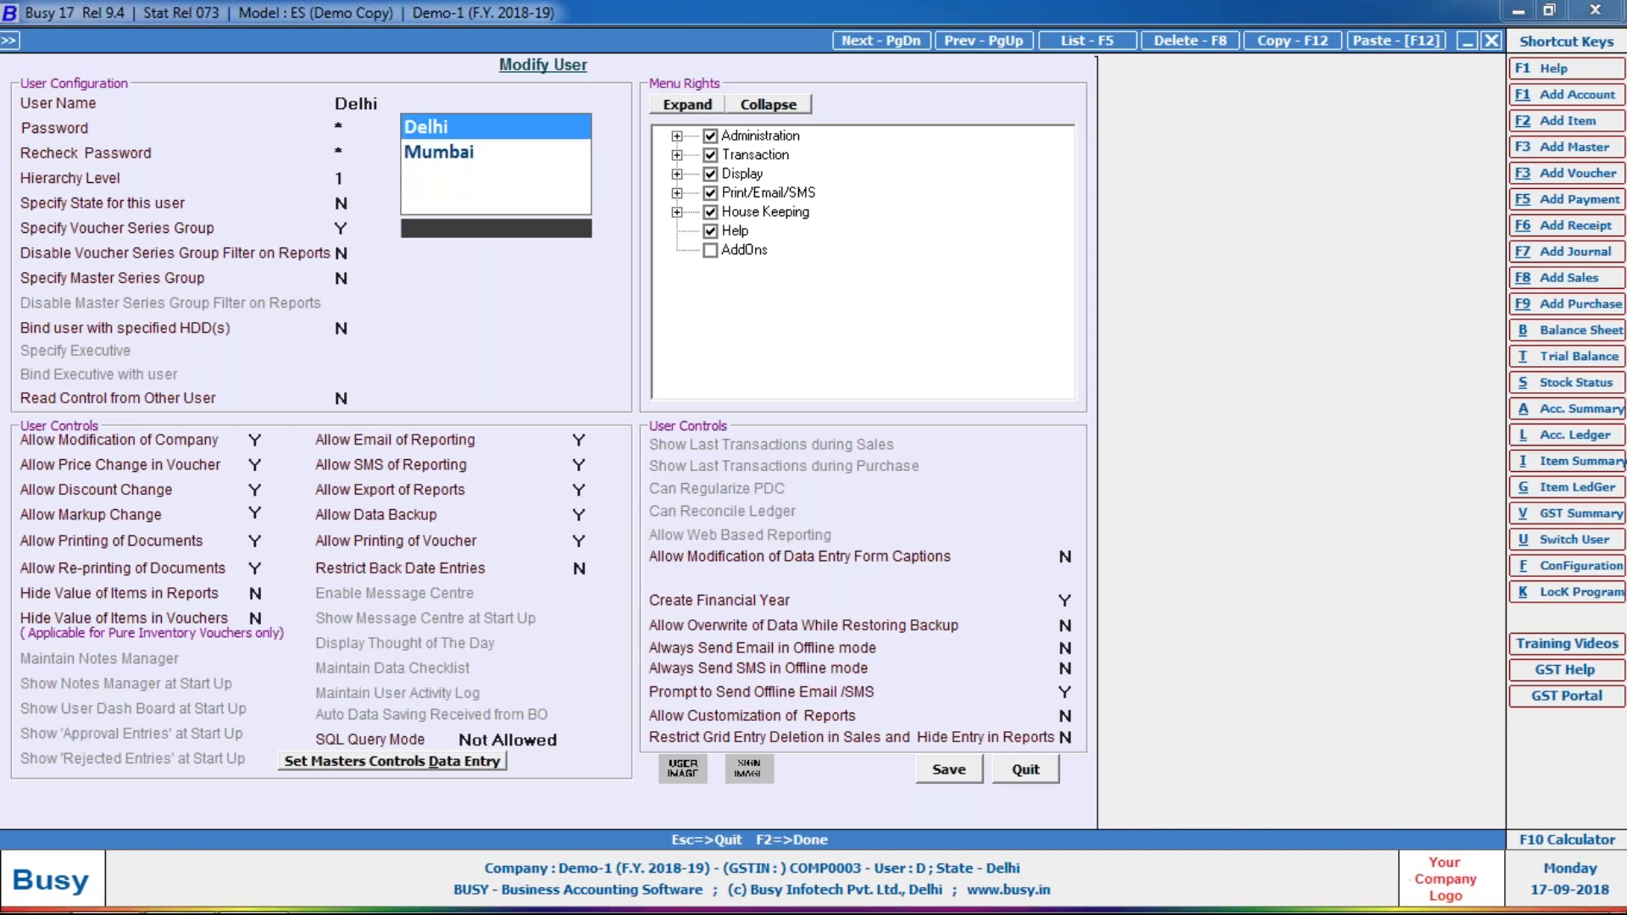
key("Return")
key("F2")
key("Return")
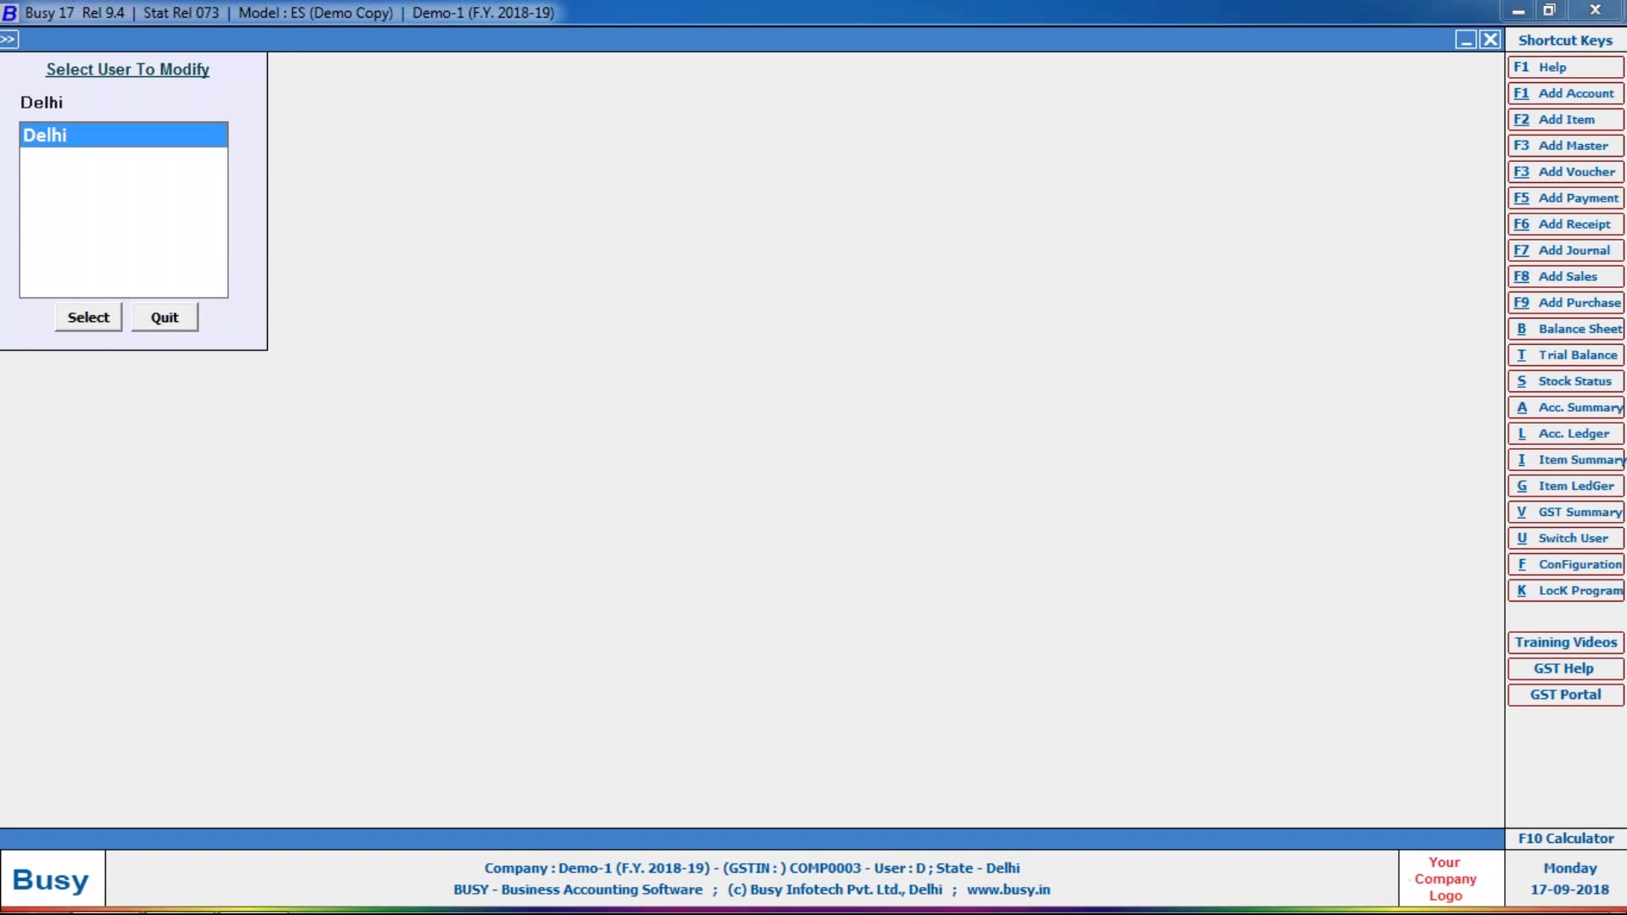
- Set the Delhi user's master series group to Delhi and save
key("Return")
key("Return")
key("Return")
key("Return")
key("Return")
key("Return")
key("Return")
key("Return")
key("Return")
type("Y")
key("Return")
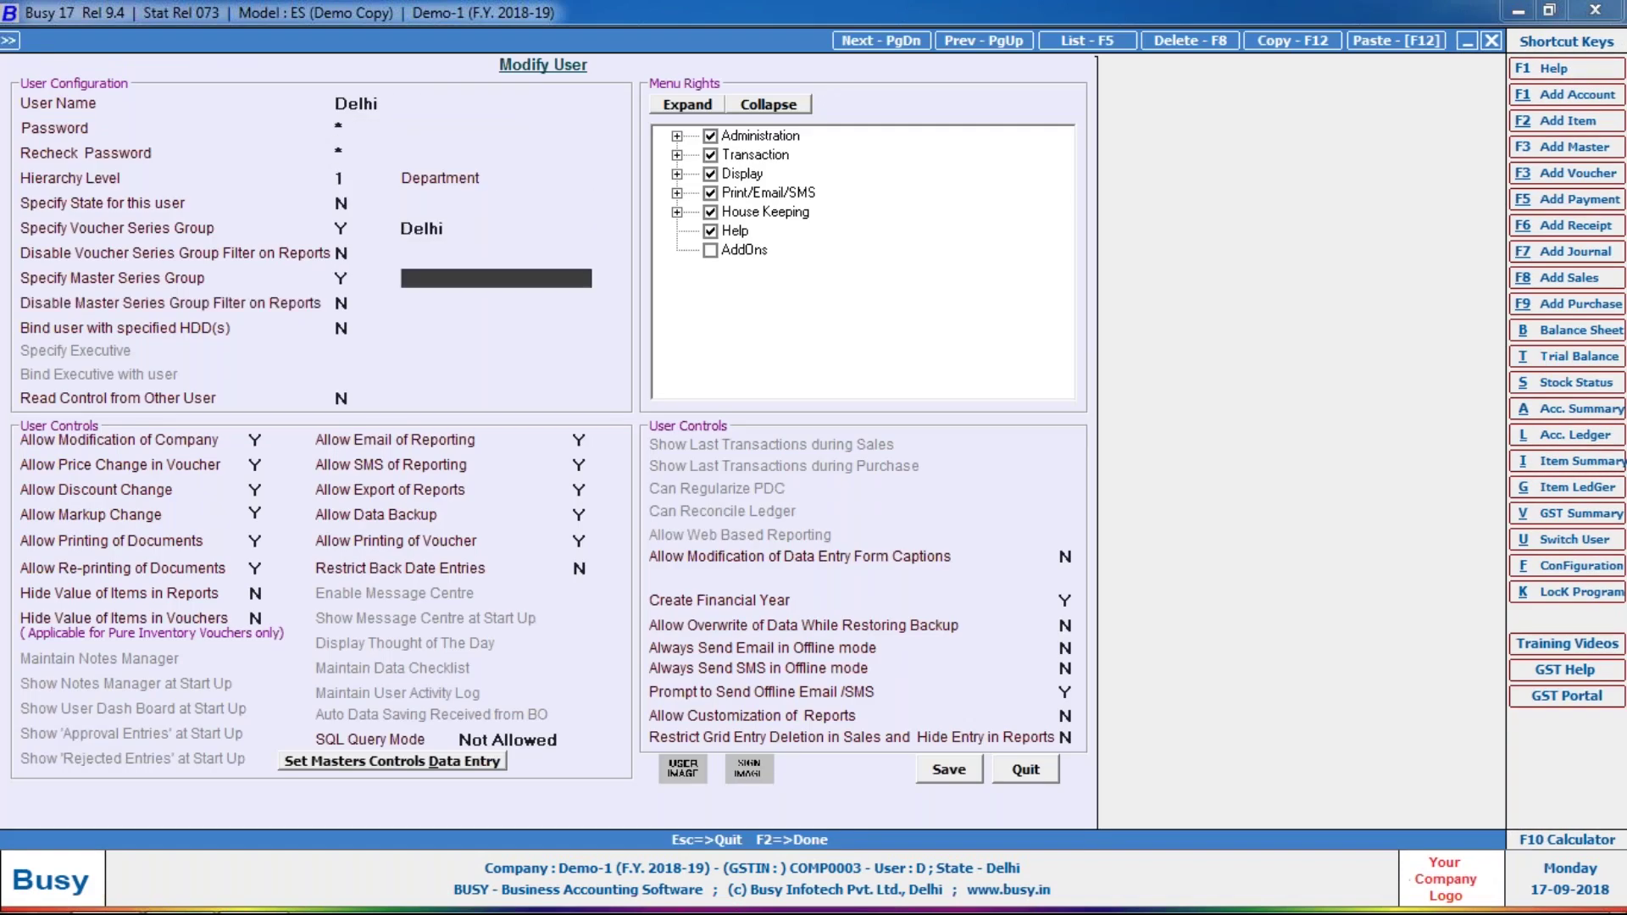
key("Return")
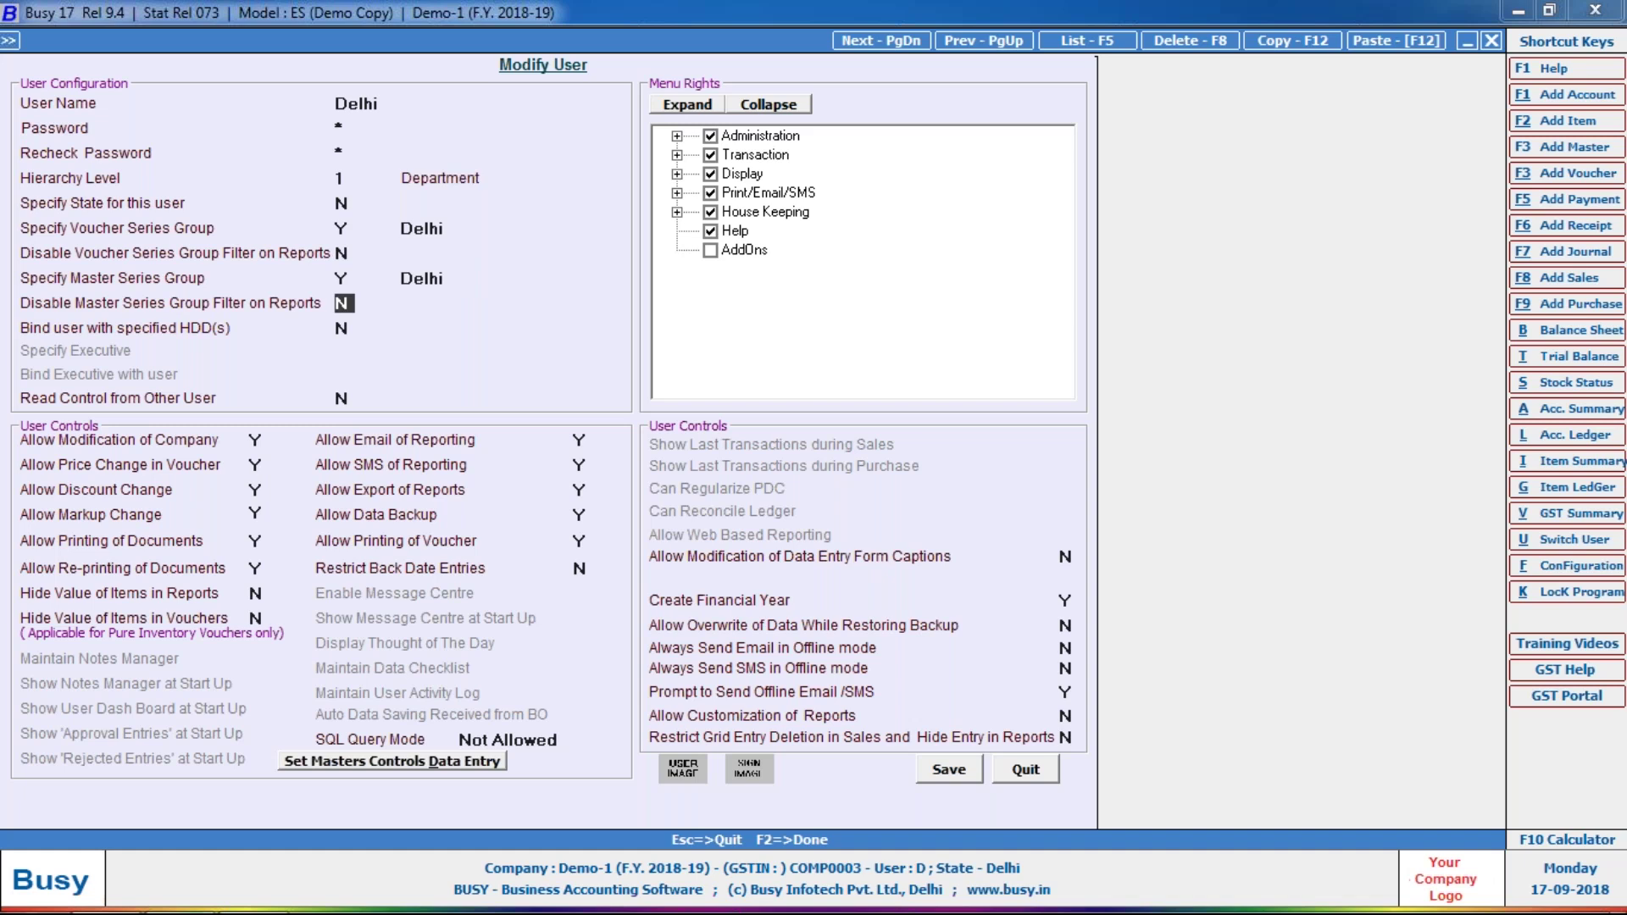
key("F2")
key("Return")
key("Escape")
key("Up")
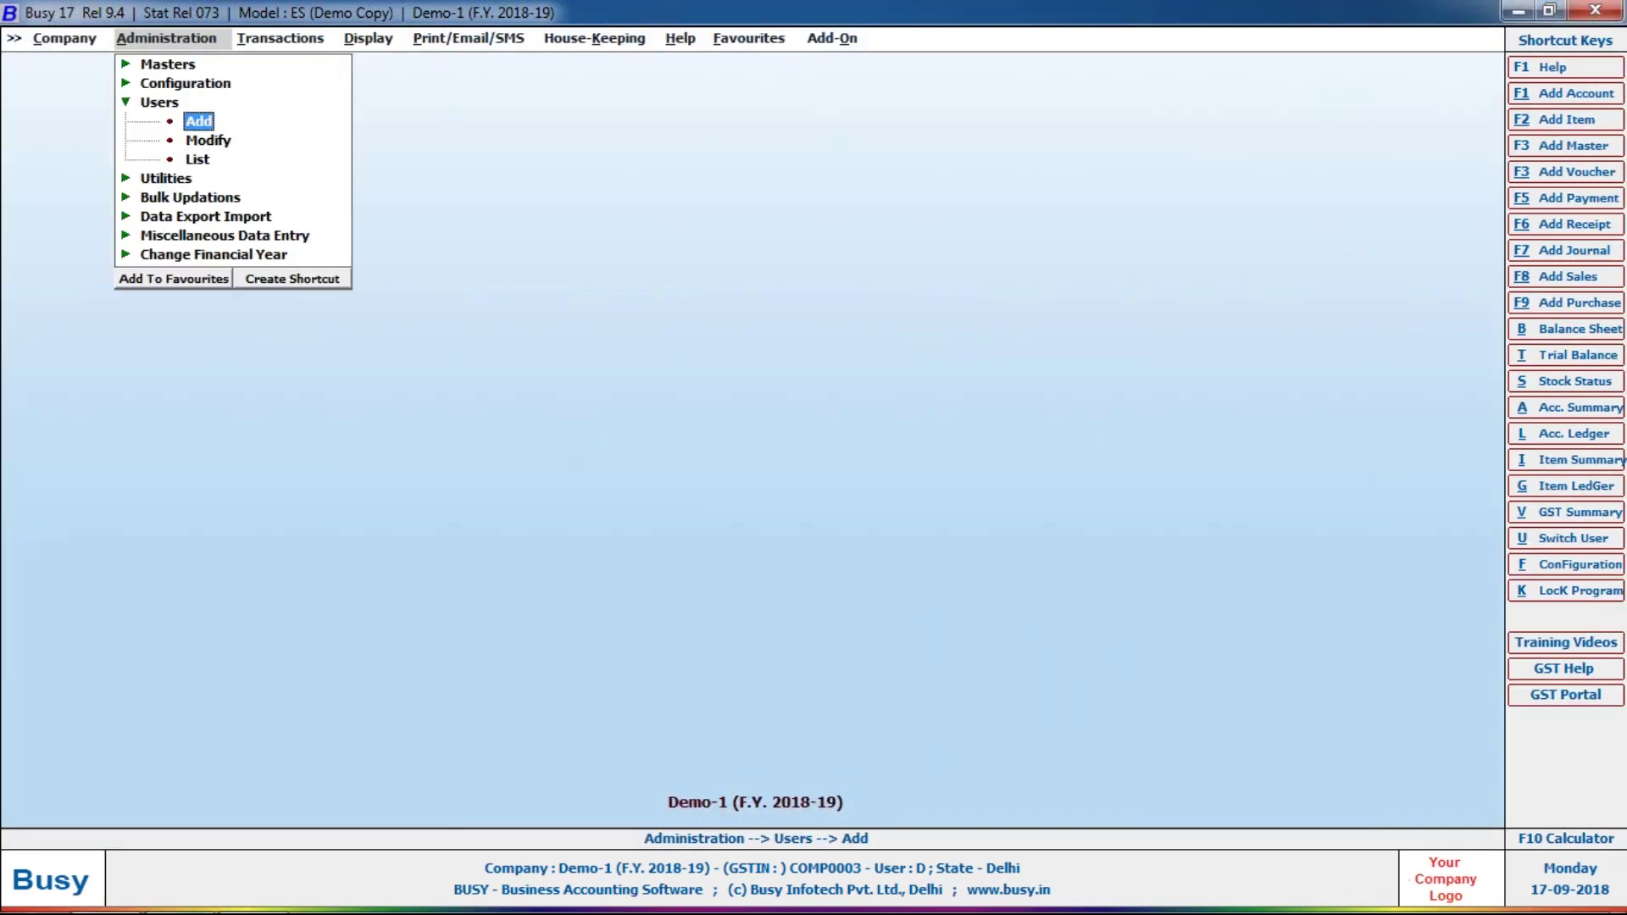
- Add a new user named Mumbai and enter and confirm its password
key("Return")
type("mumbai")
key("Return")
type("1")
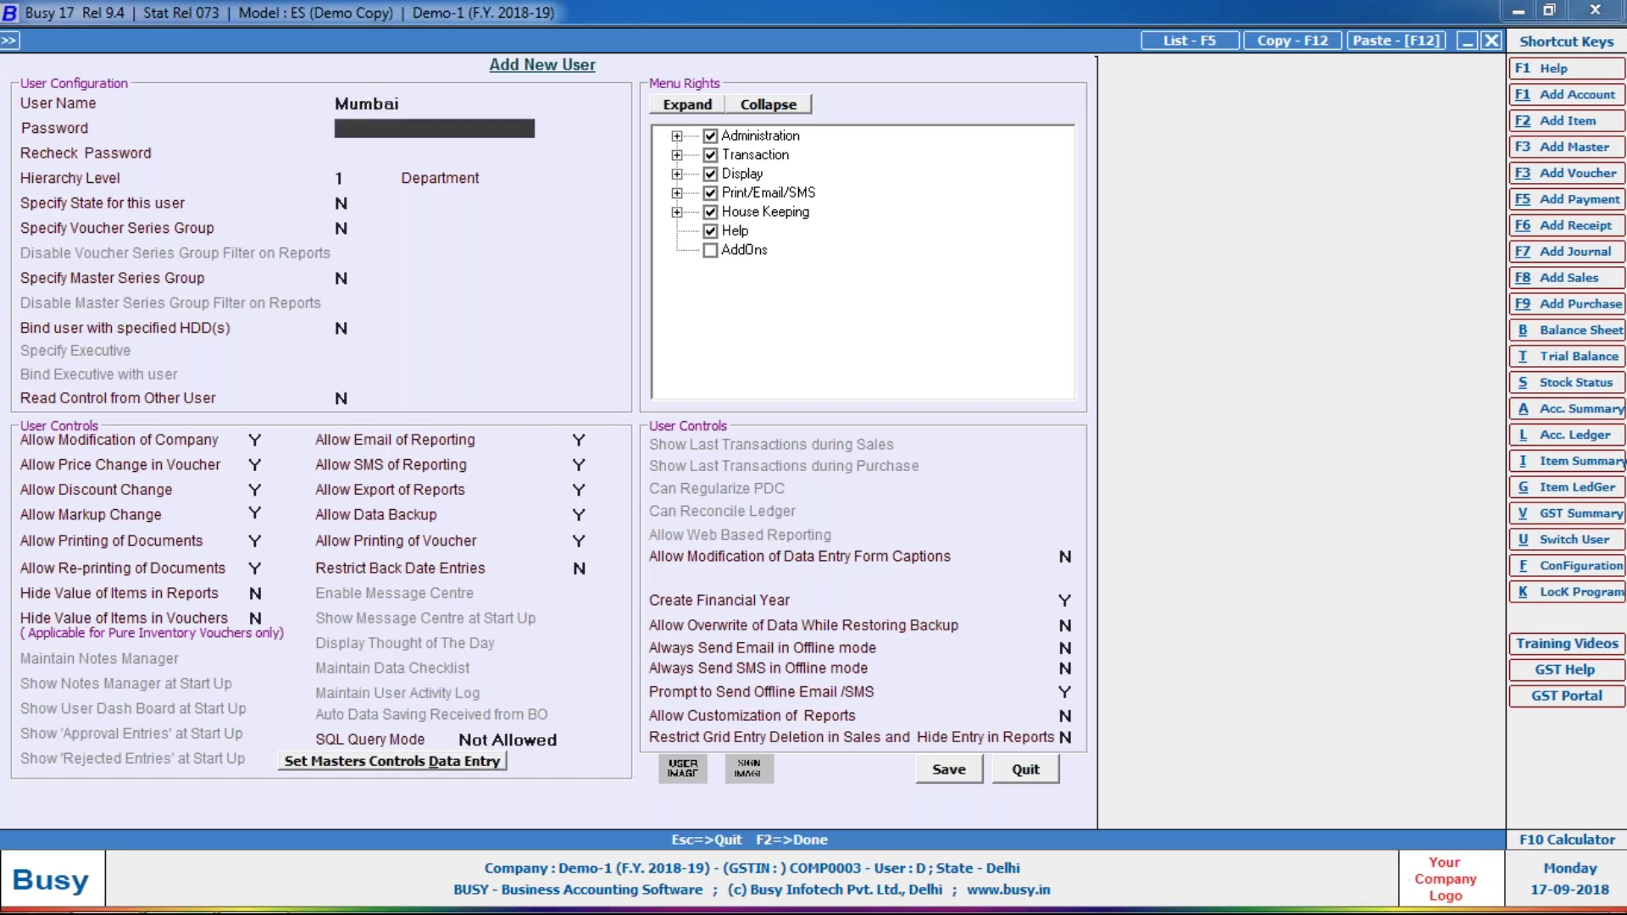
key("Return")
type("1")
key("Return")
- Enable voucher series groups for the Mumbai user and select the Mumbai group
key("Return")
key("Return")
key("Return")
key("Return")
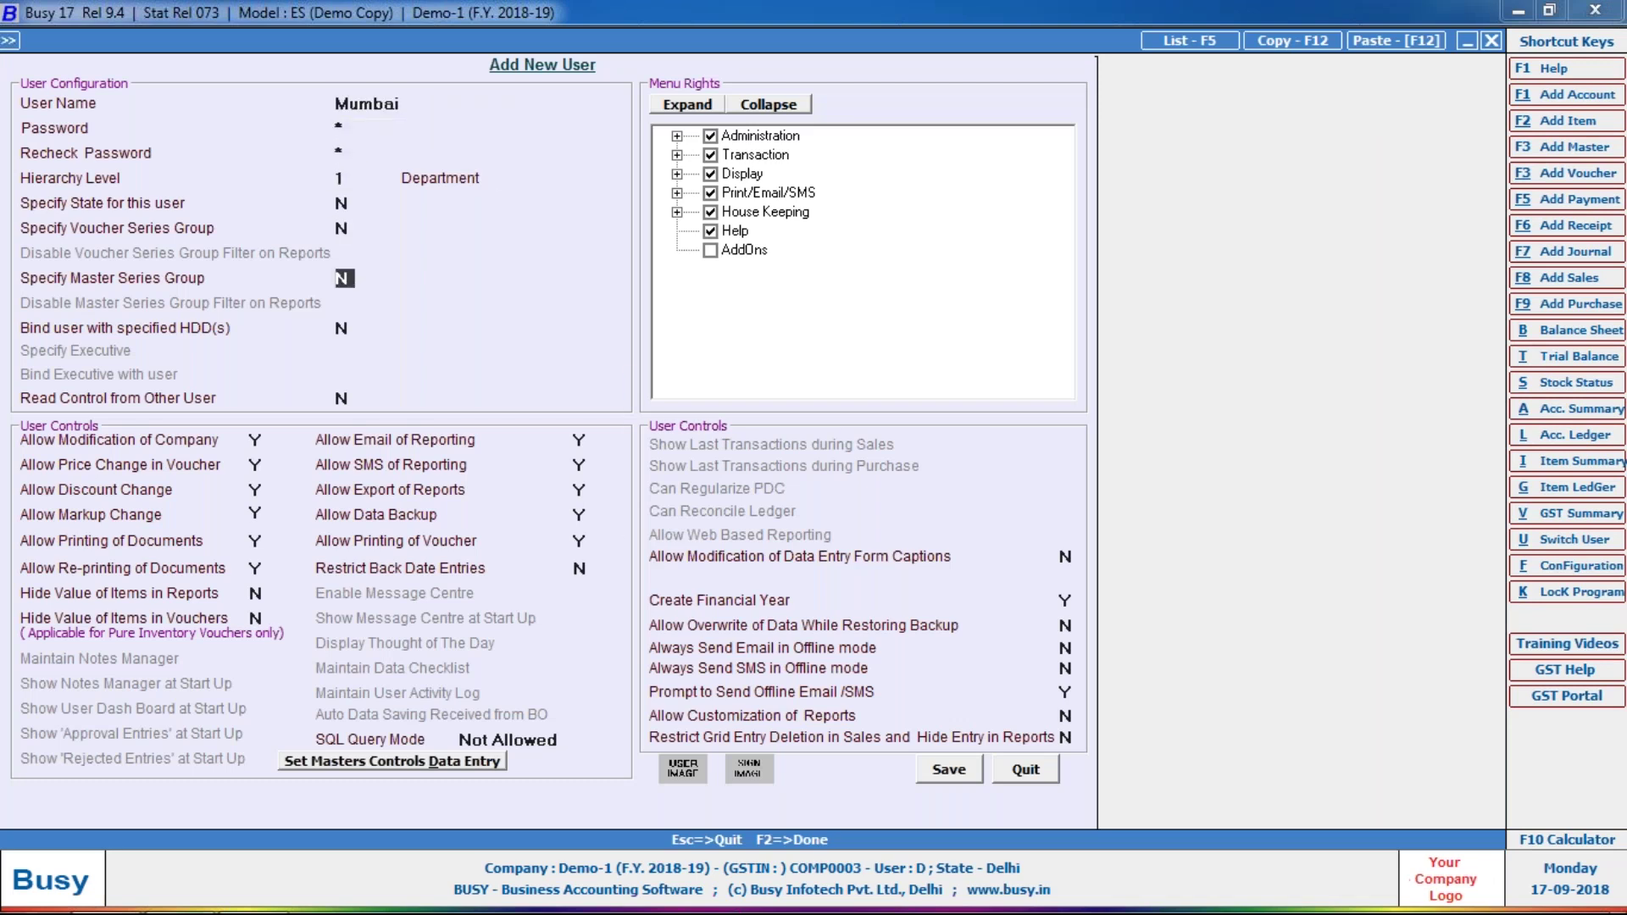
key("Up")
type("Y")
key("Return")
left_click(438, 152)
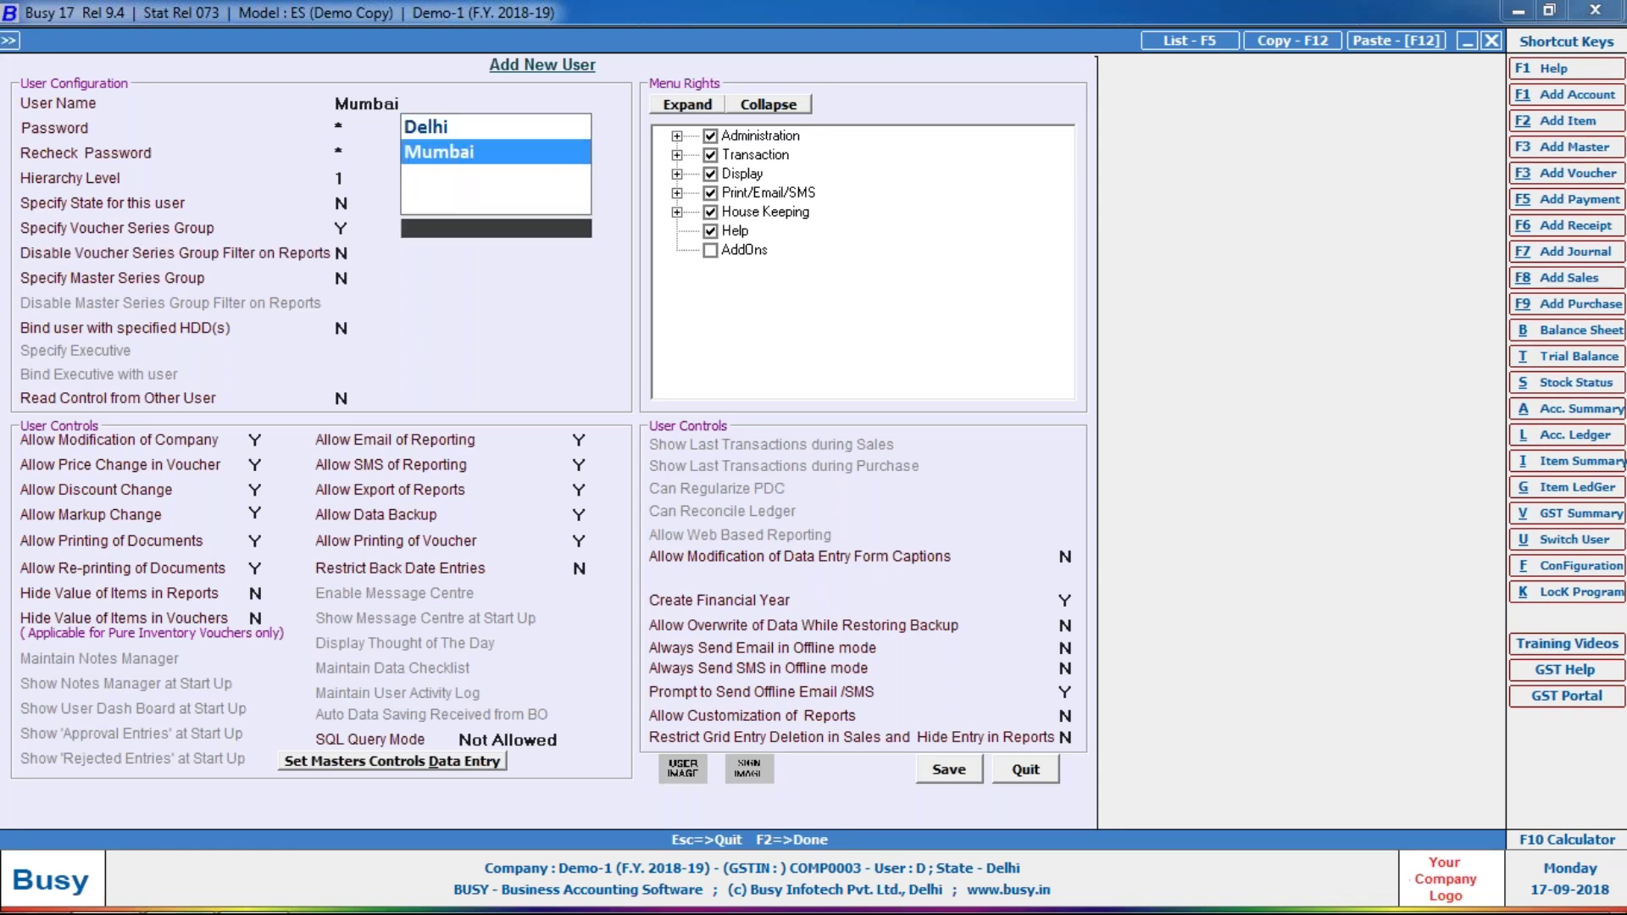
key("Return")
- Set the Mumbai user's master series group to Mumbai, save the user, and close Demo-1
key("Return")
key("Return")
key("Up")
type("Y")
key("Return")
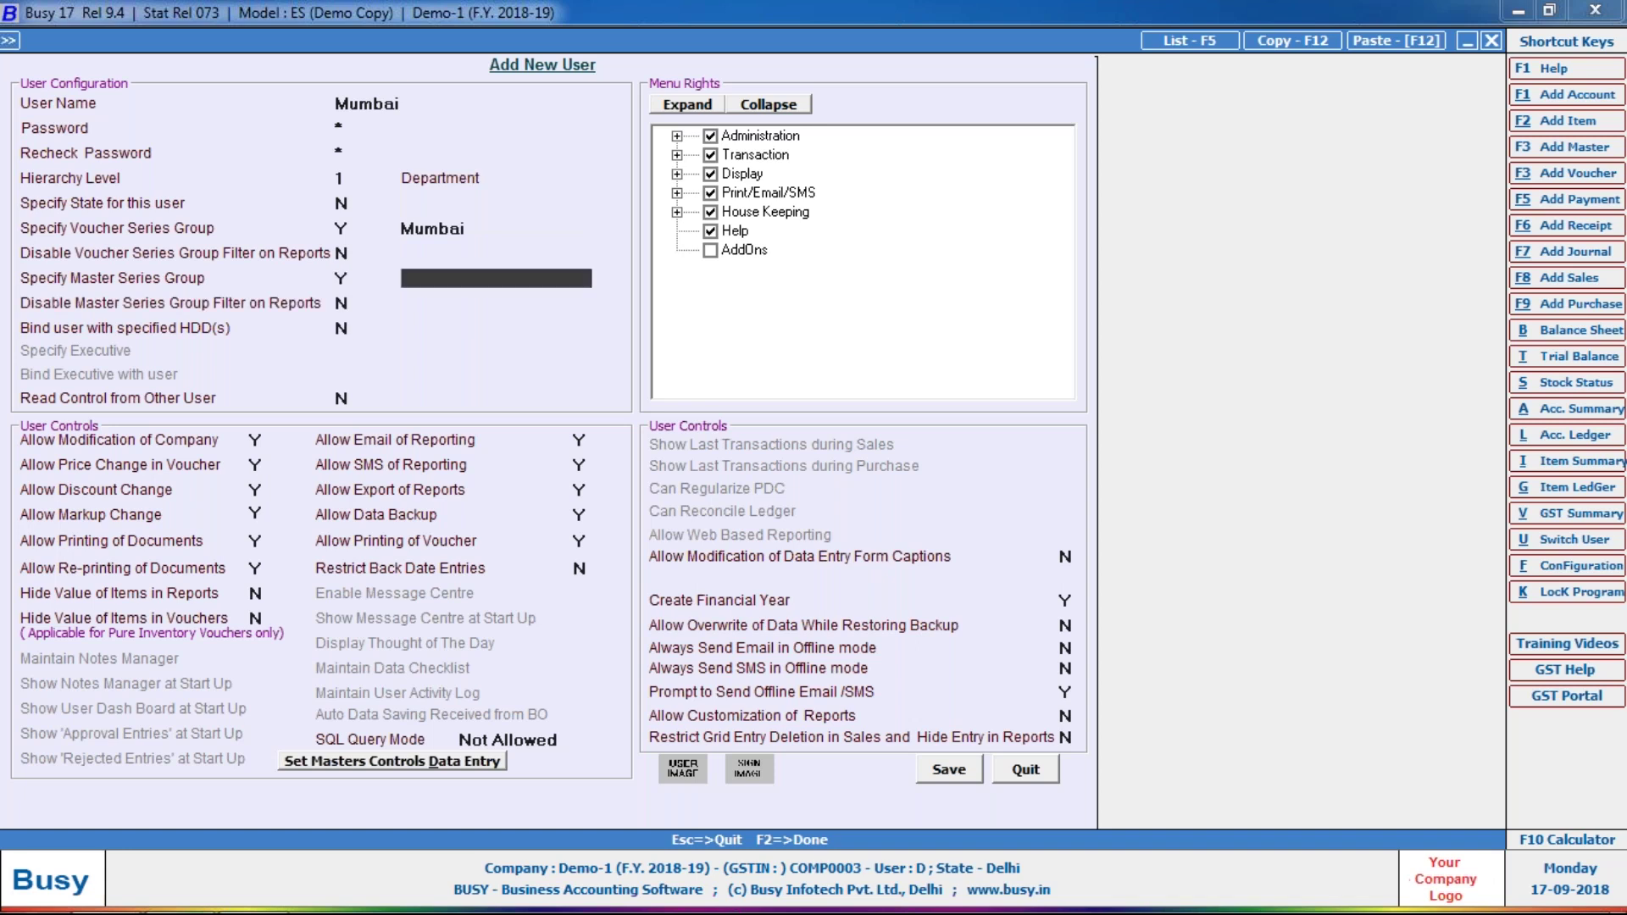
key("Down")
key("Return")
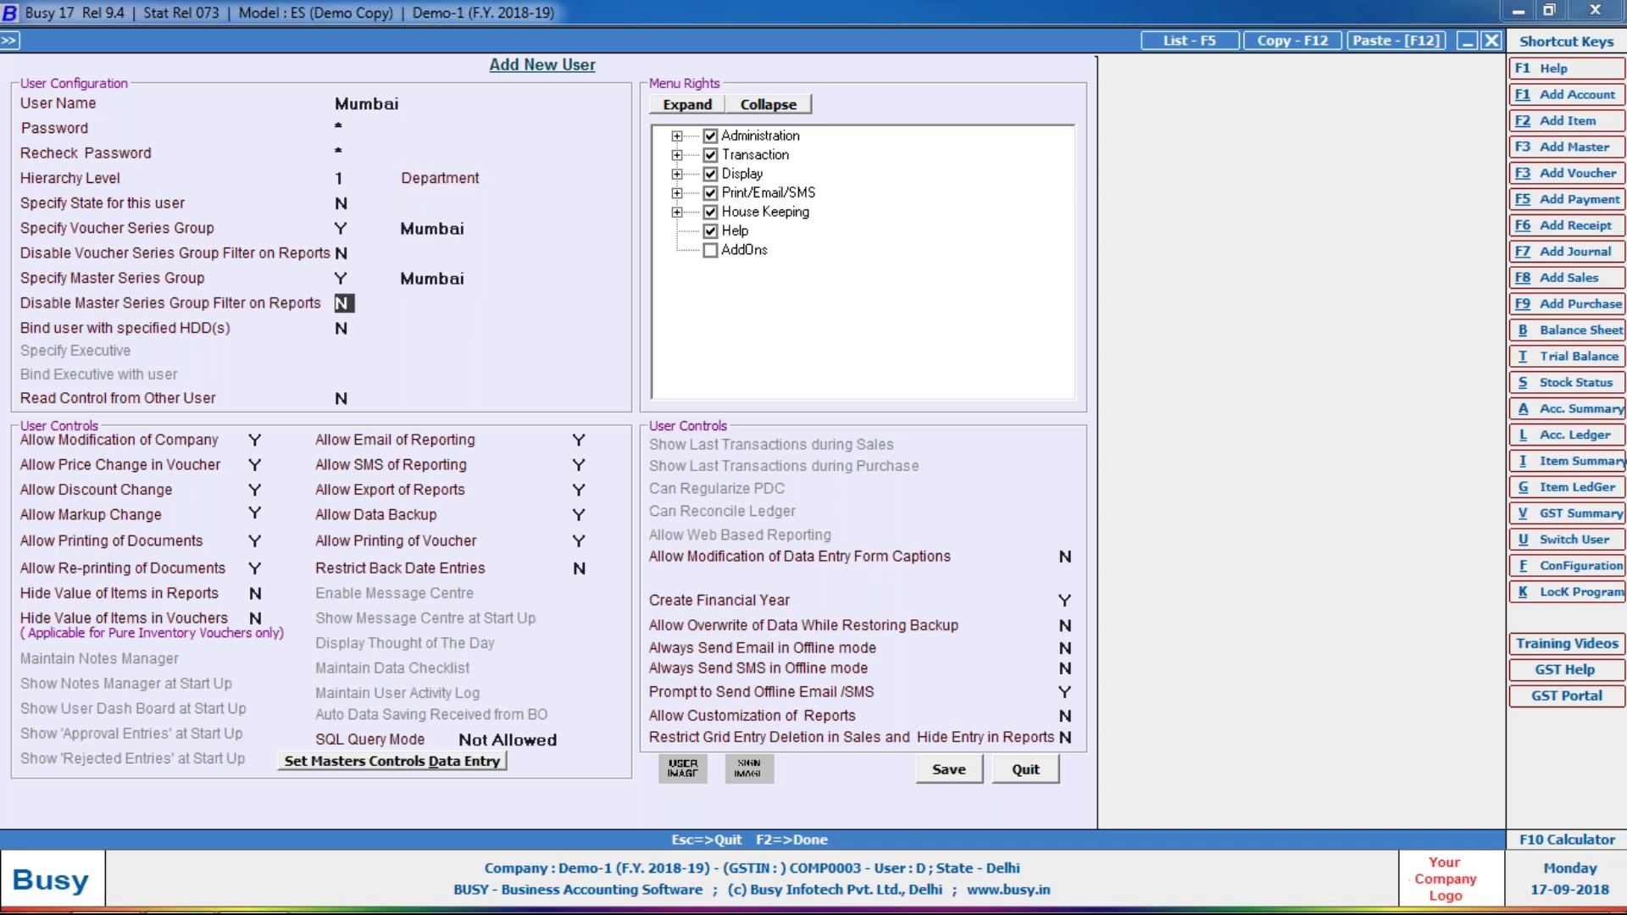
key("F2")
key("Return")
key("Escape")
key("Left")
key("Return")
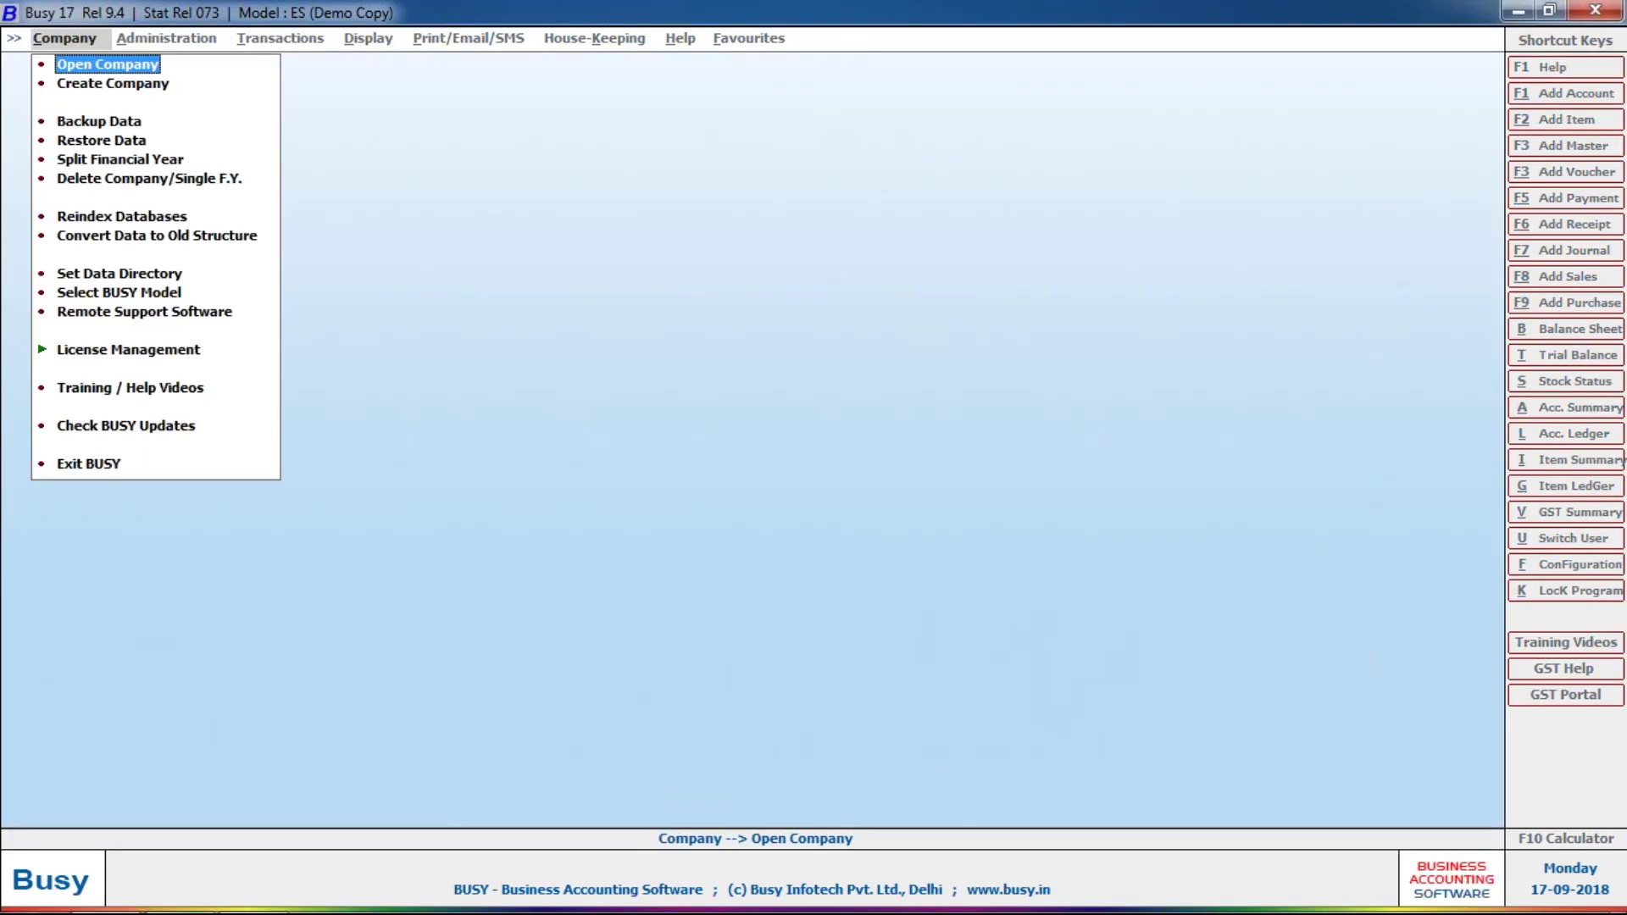
key("Return")
key("Down")
key("Return")
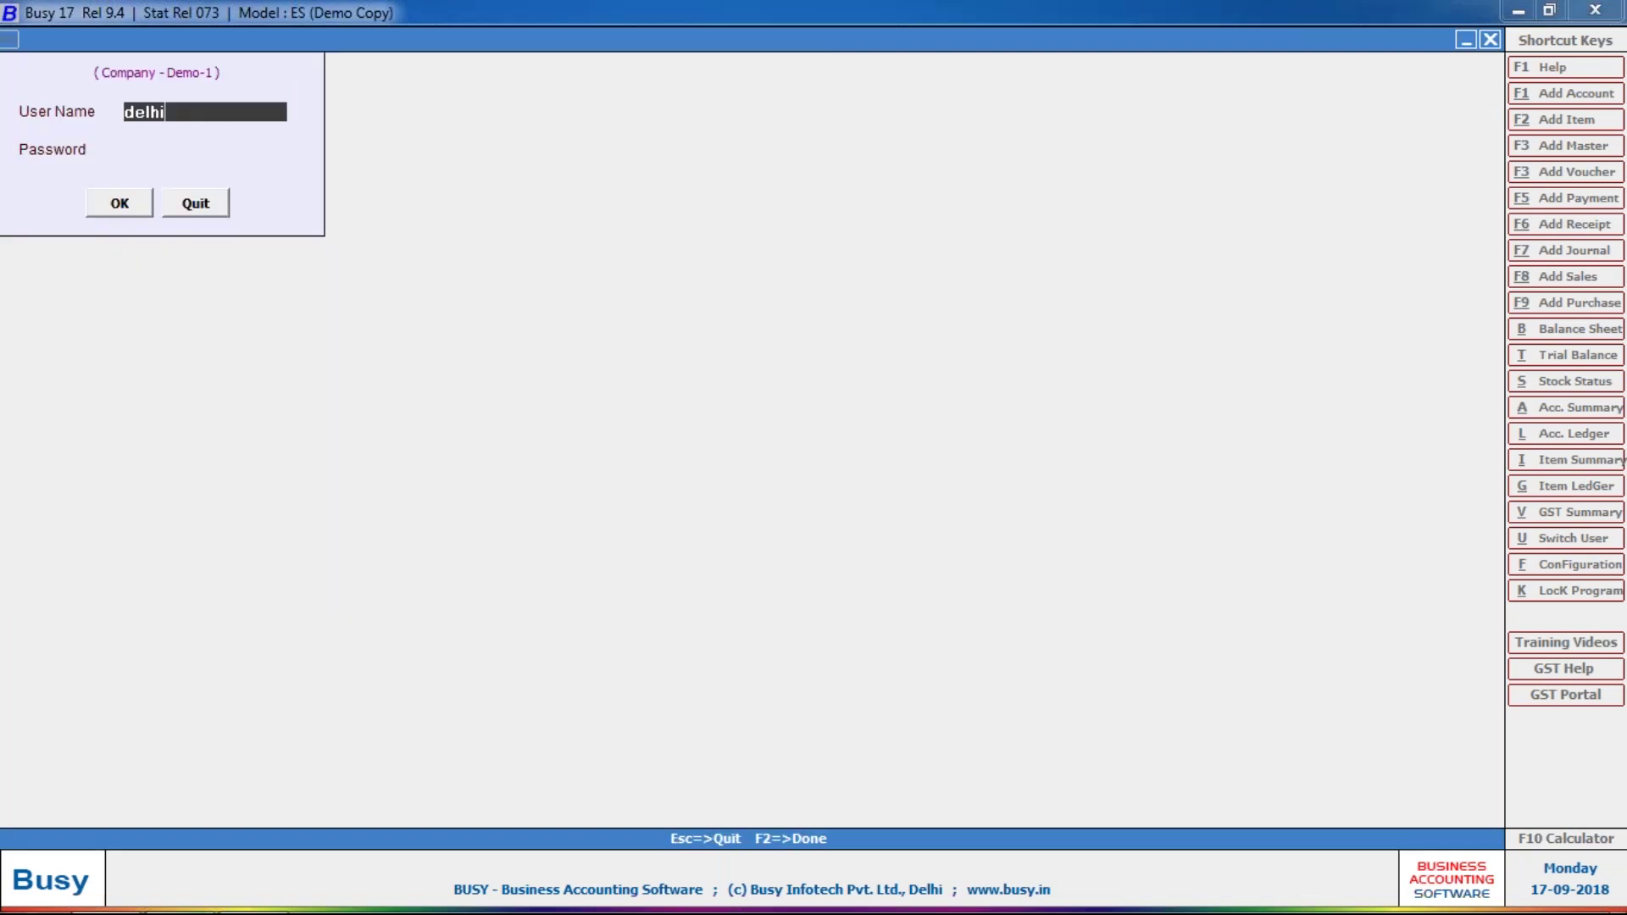
key("Return")
key("Return")
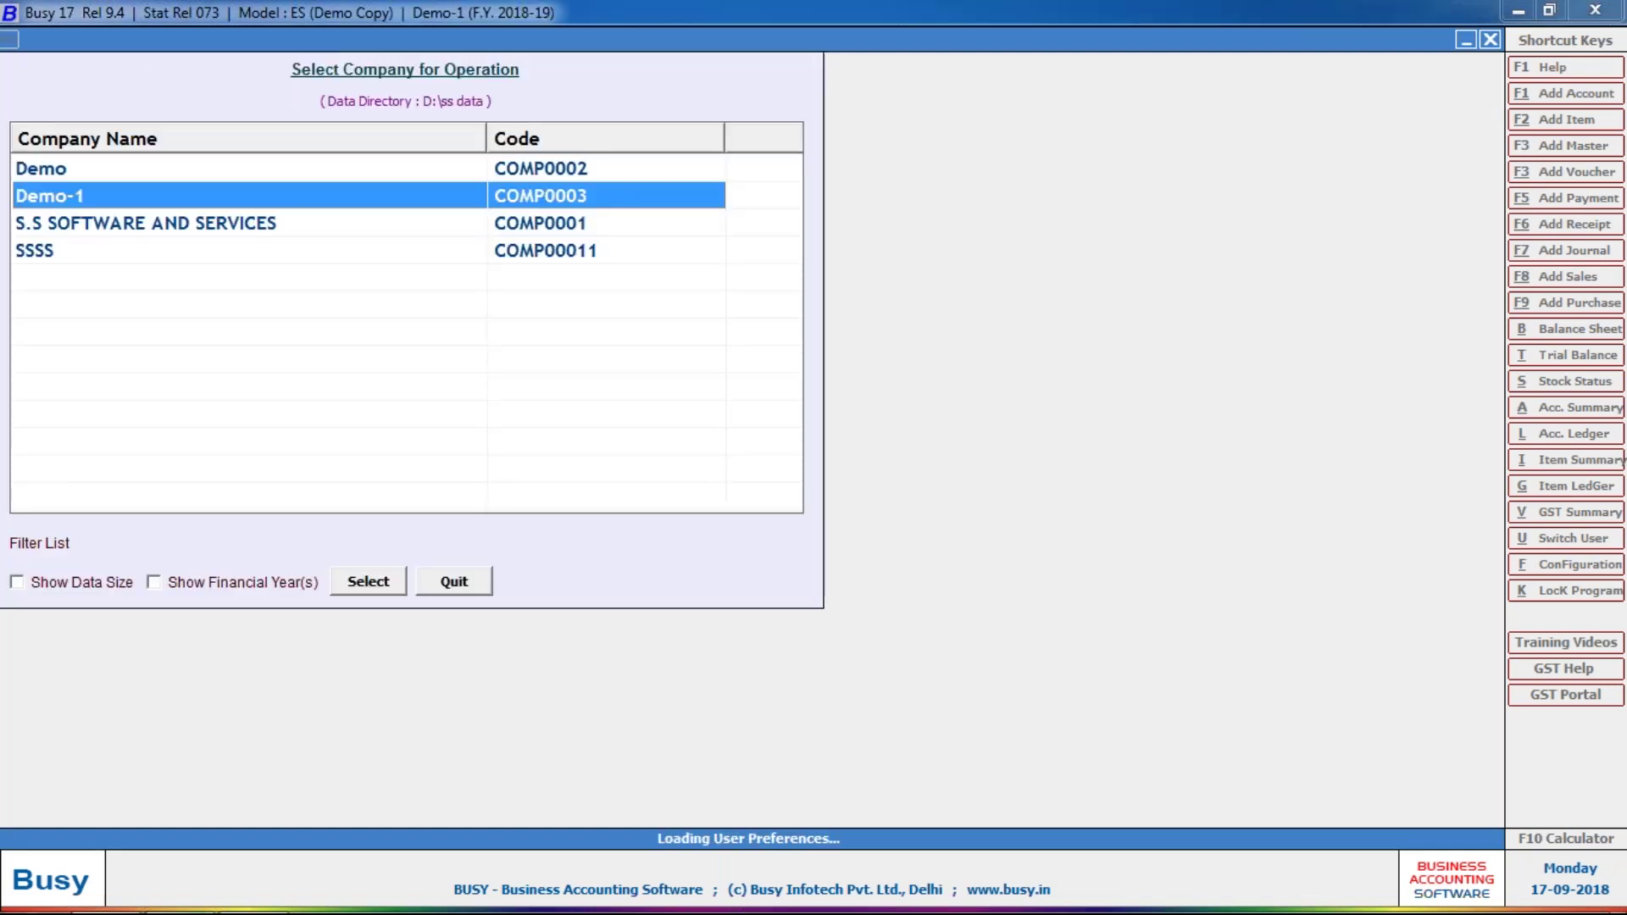
key("Return")
key("Return")
key("Return")
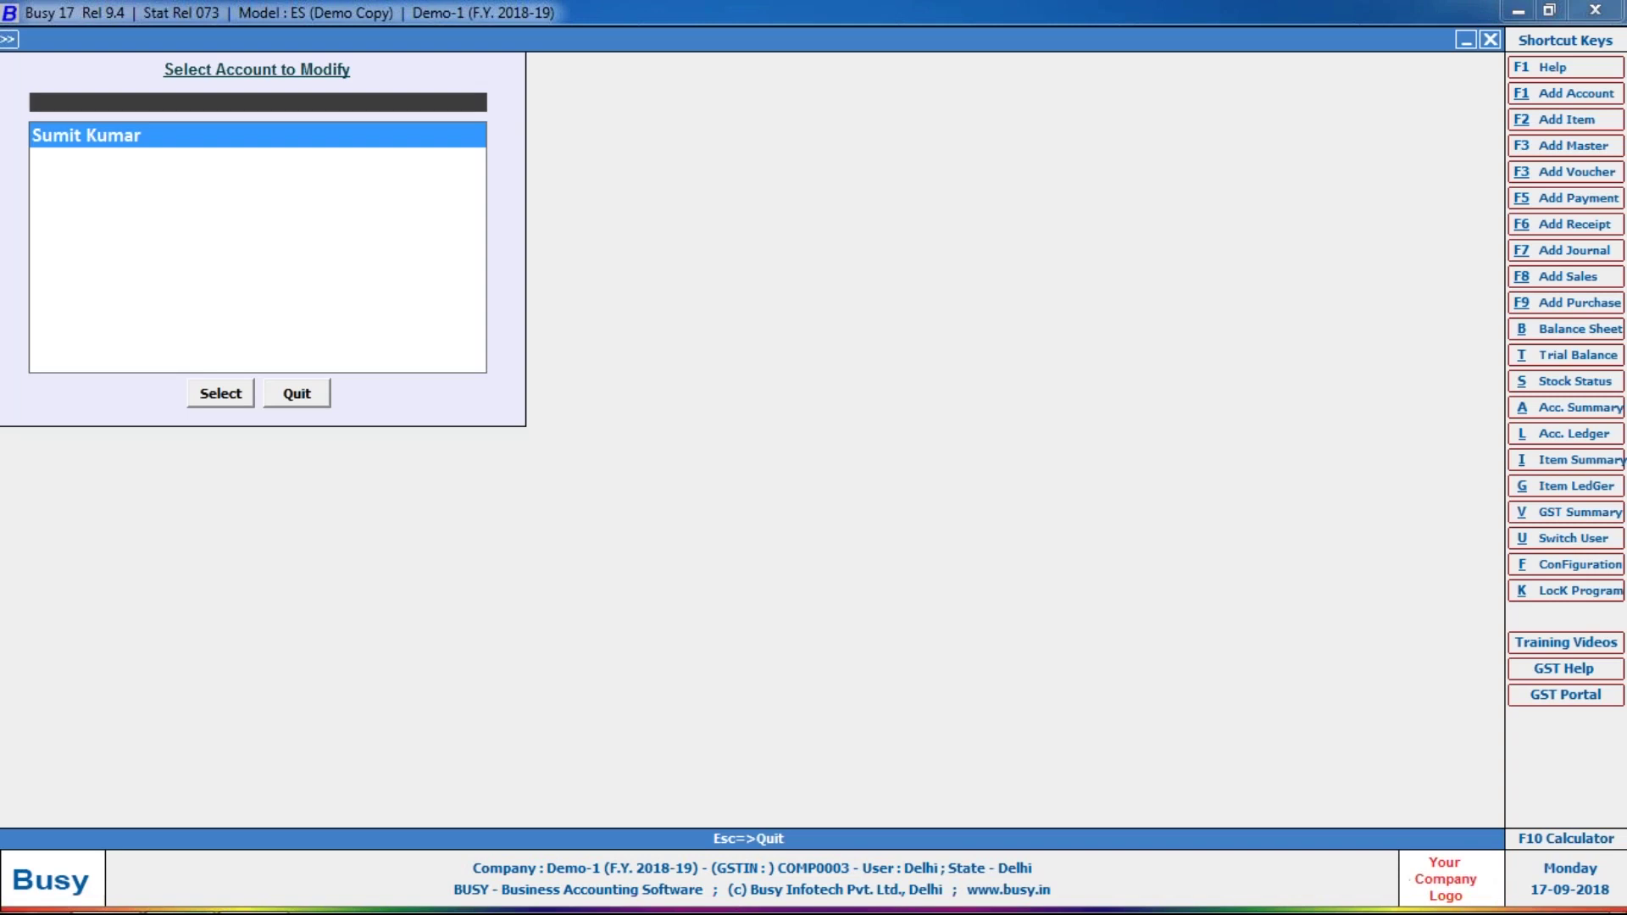
key("Escape")
key("Escape")
key("Return")
- Reopen Demo-1 as mumbai to verify only the Mumbai debtor appears, then log in as D
key("Return")
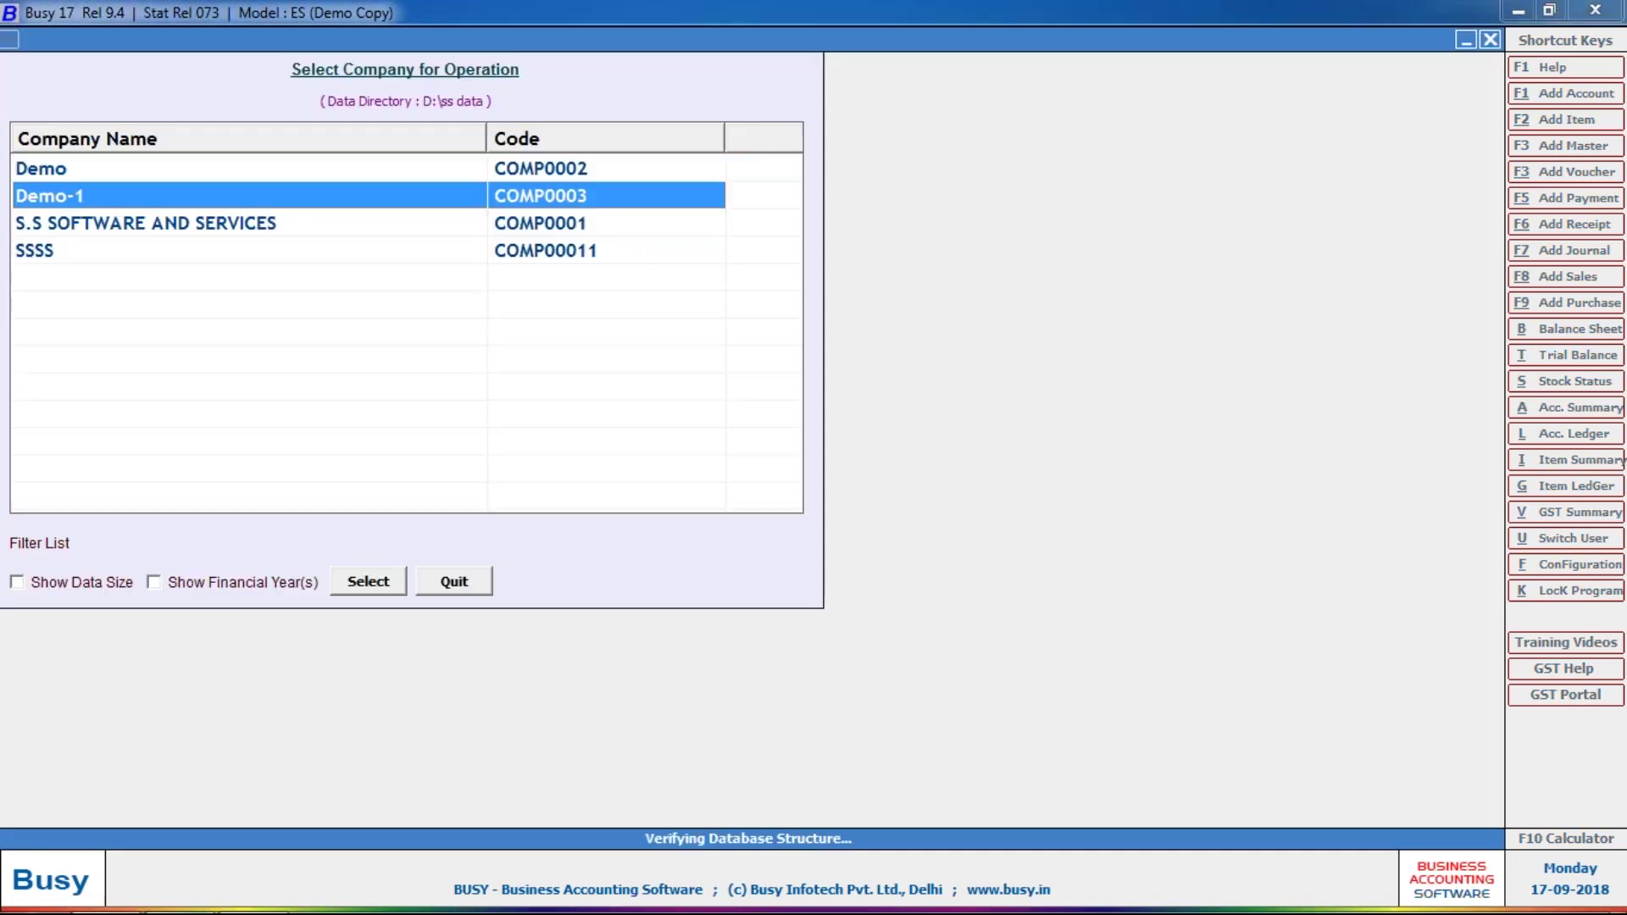
key("Return")
type("mum")
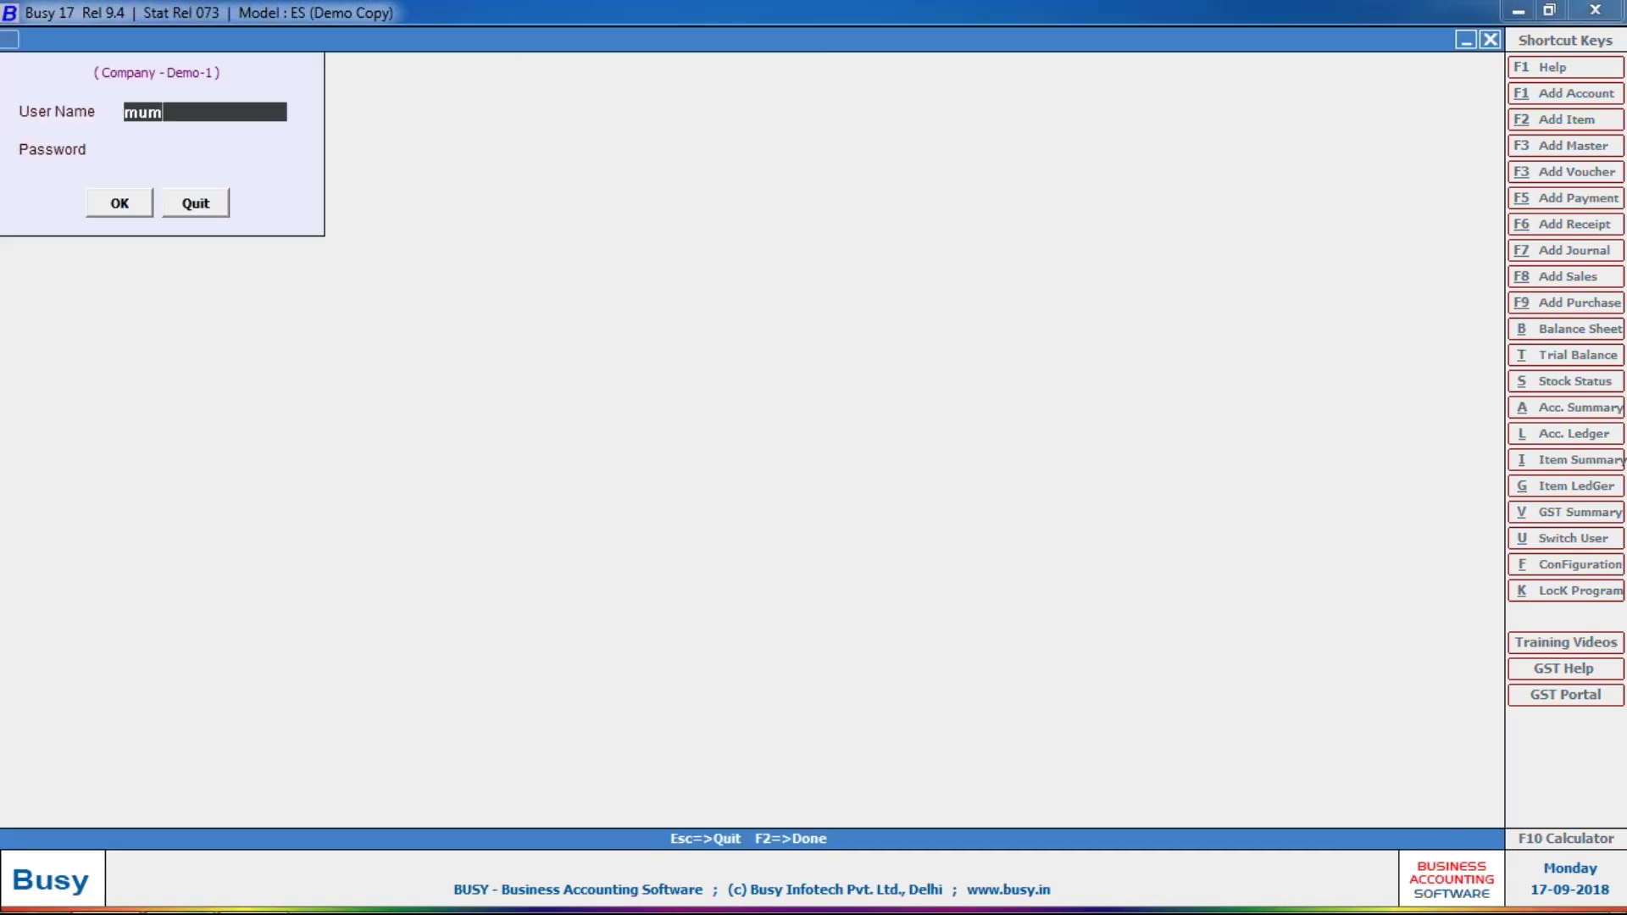
type("ba")
type("i")
key("Return")
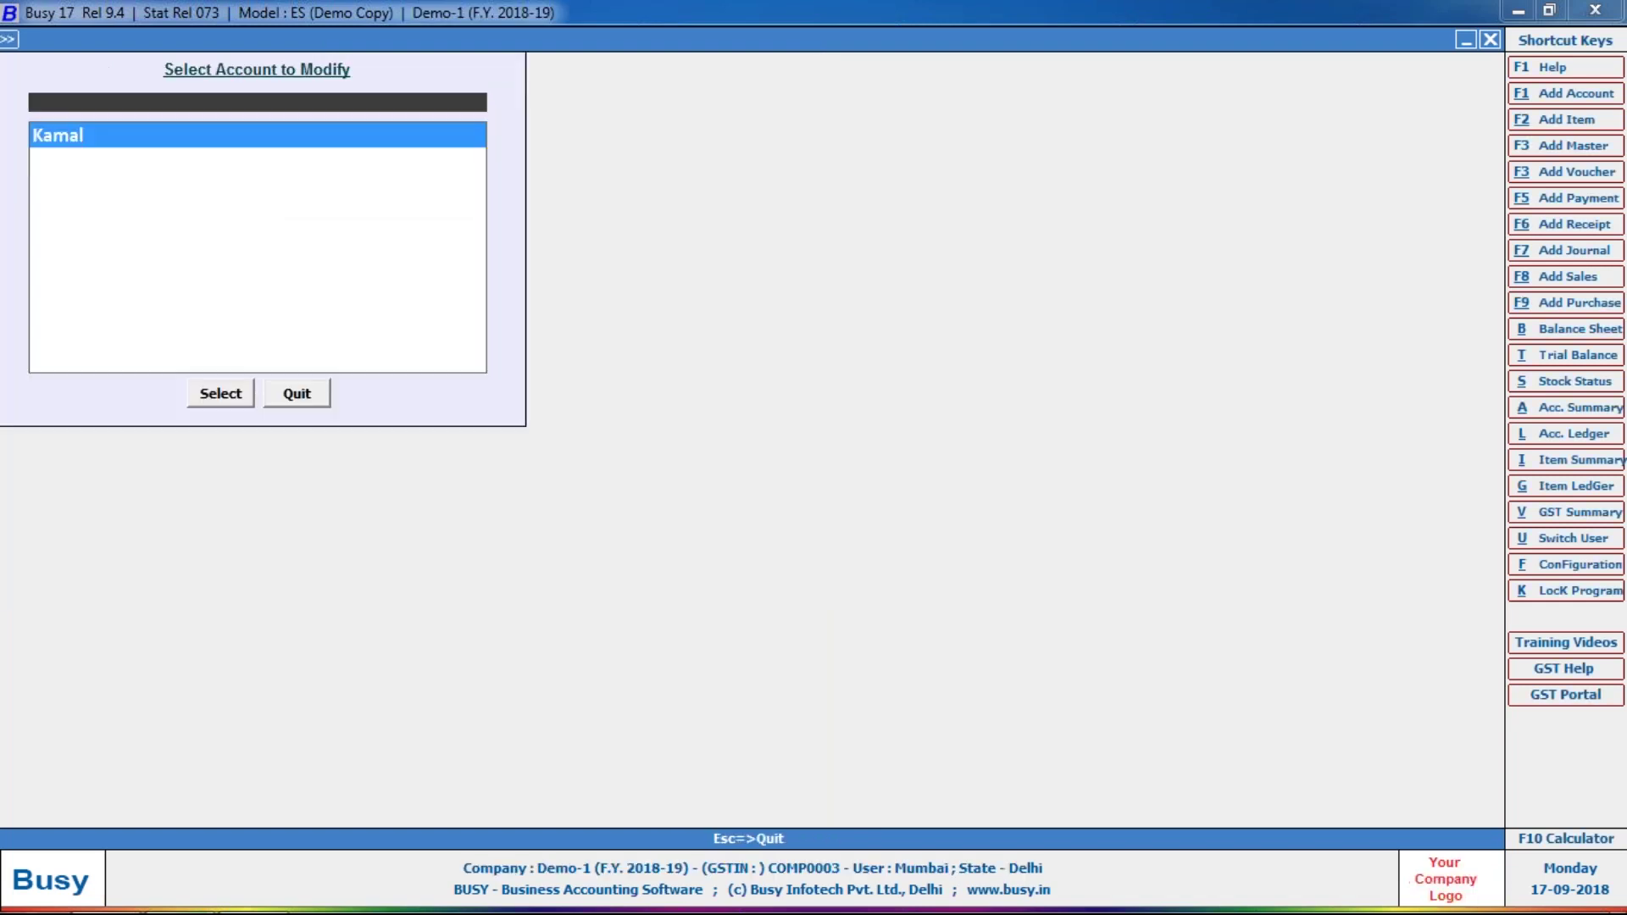
key("Return")
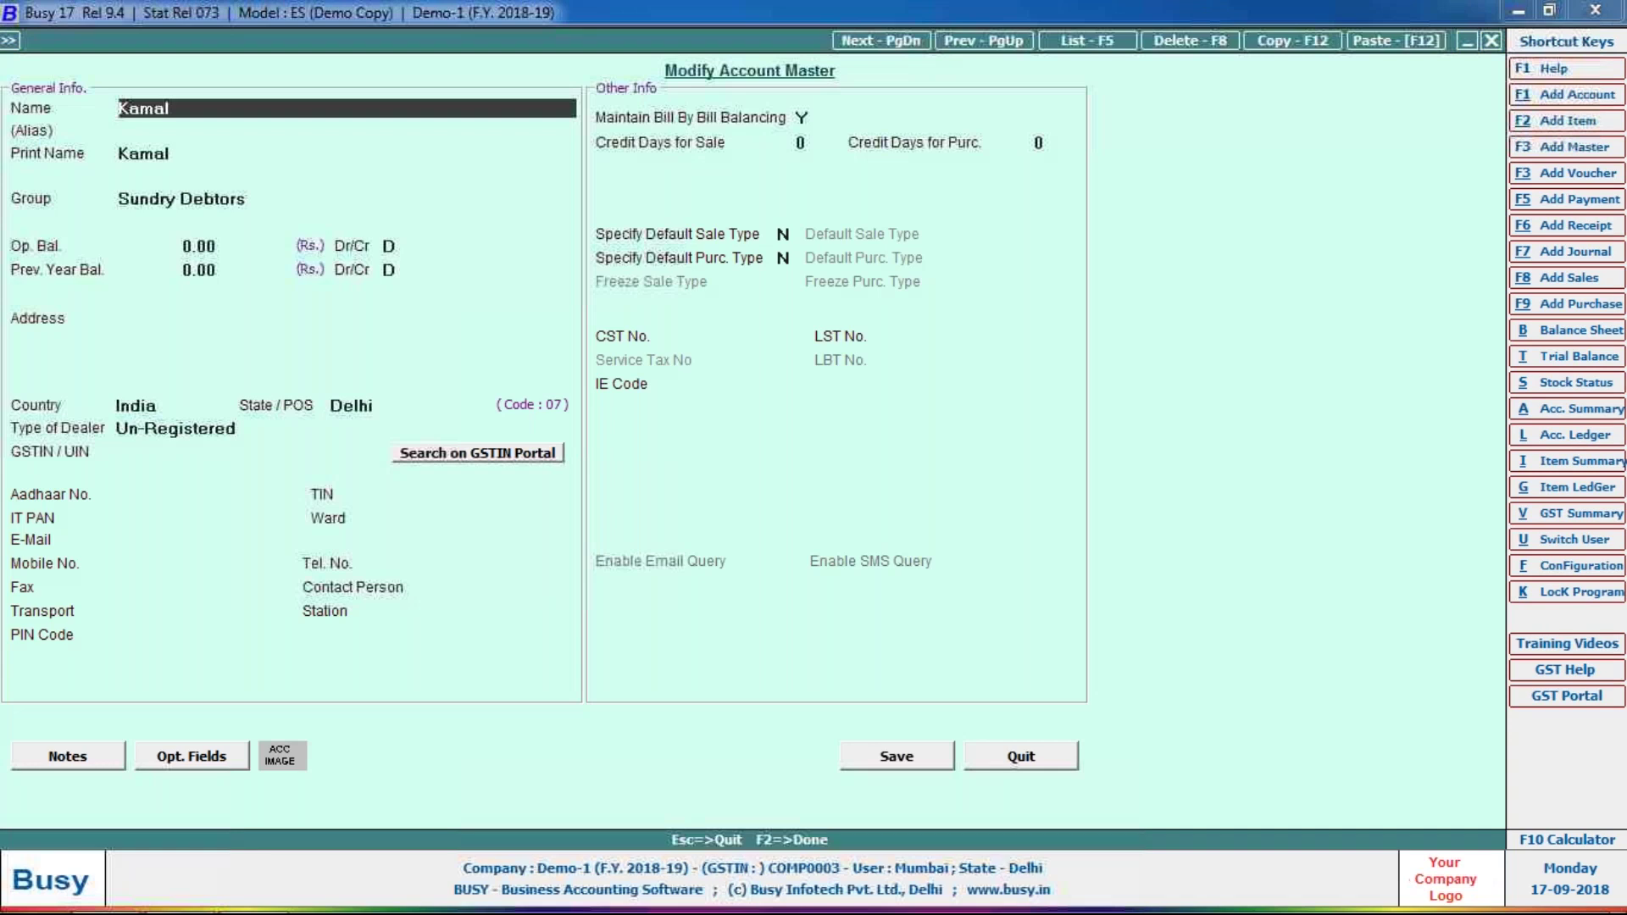
key("Down")
key("Return")
type("d")
key("Return")
key("Return")
key("Return")
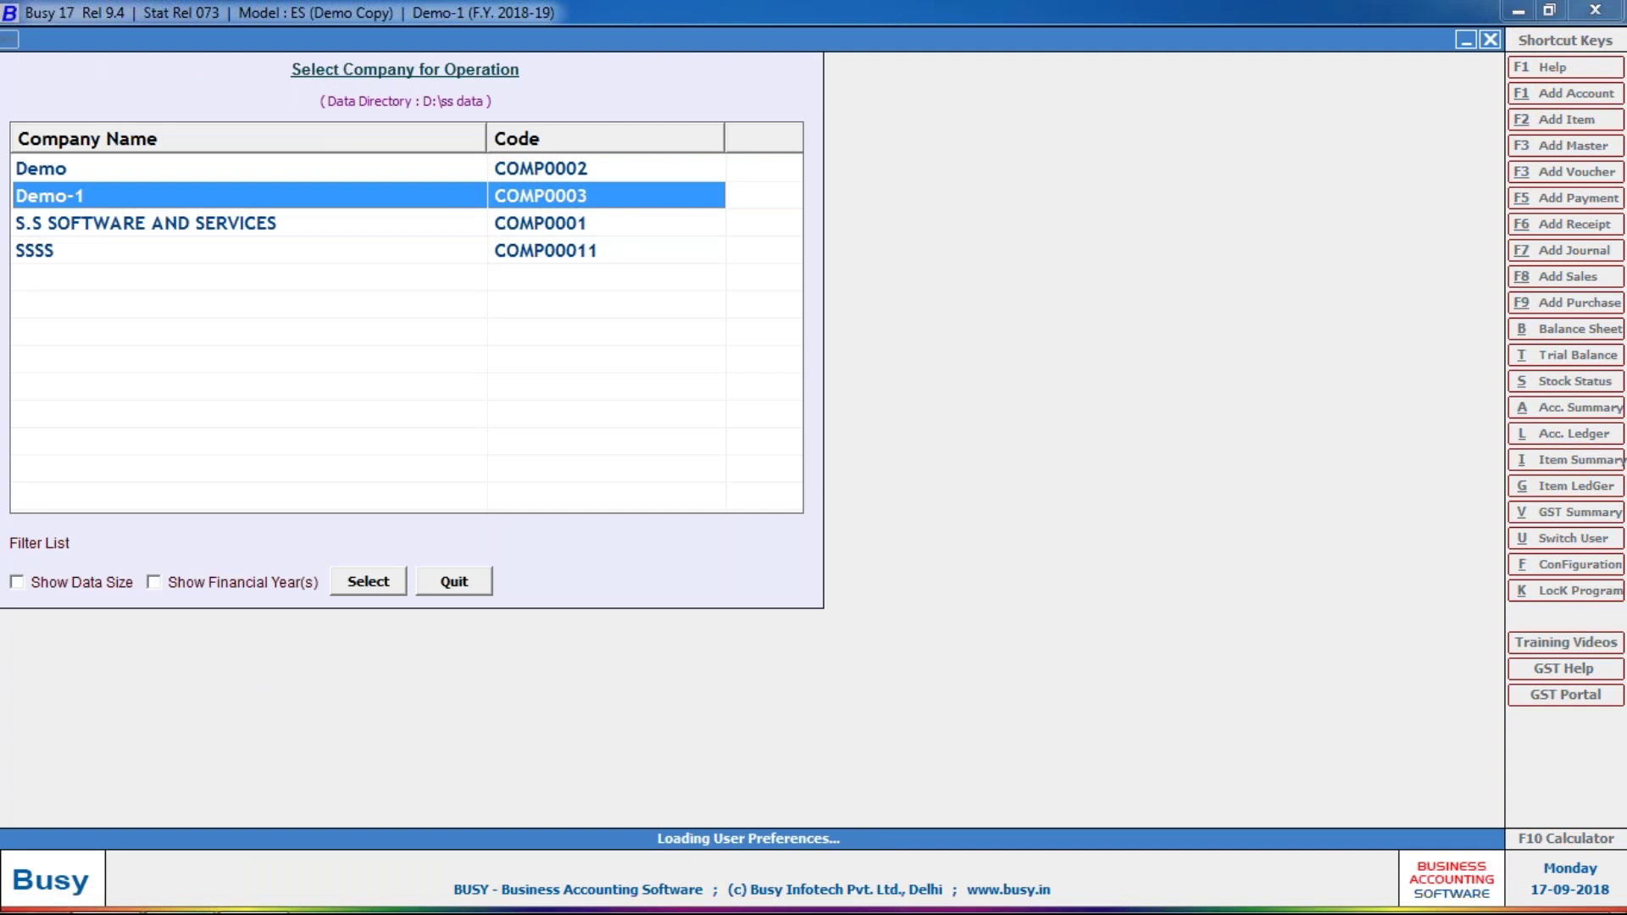
- Review the full list of accounts under Masters > Account > Modify, then return to the Masters tree
key("Return")
key("Down")
key("Up")
key("Return")
key("Down")
key("Return")
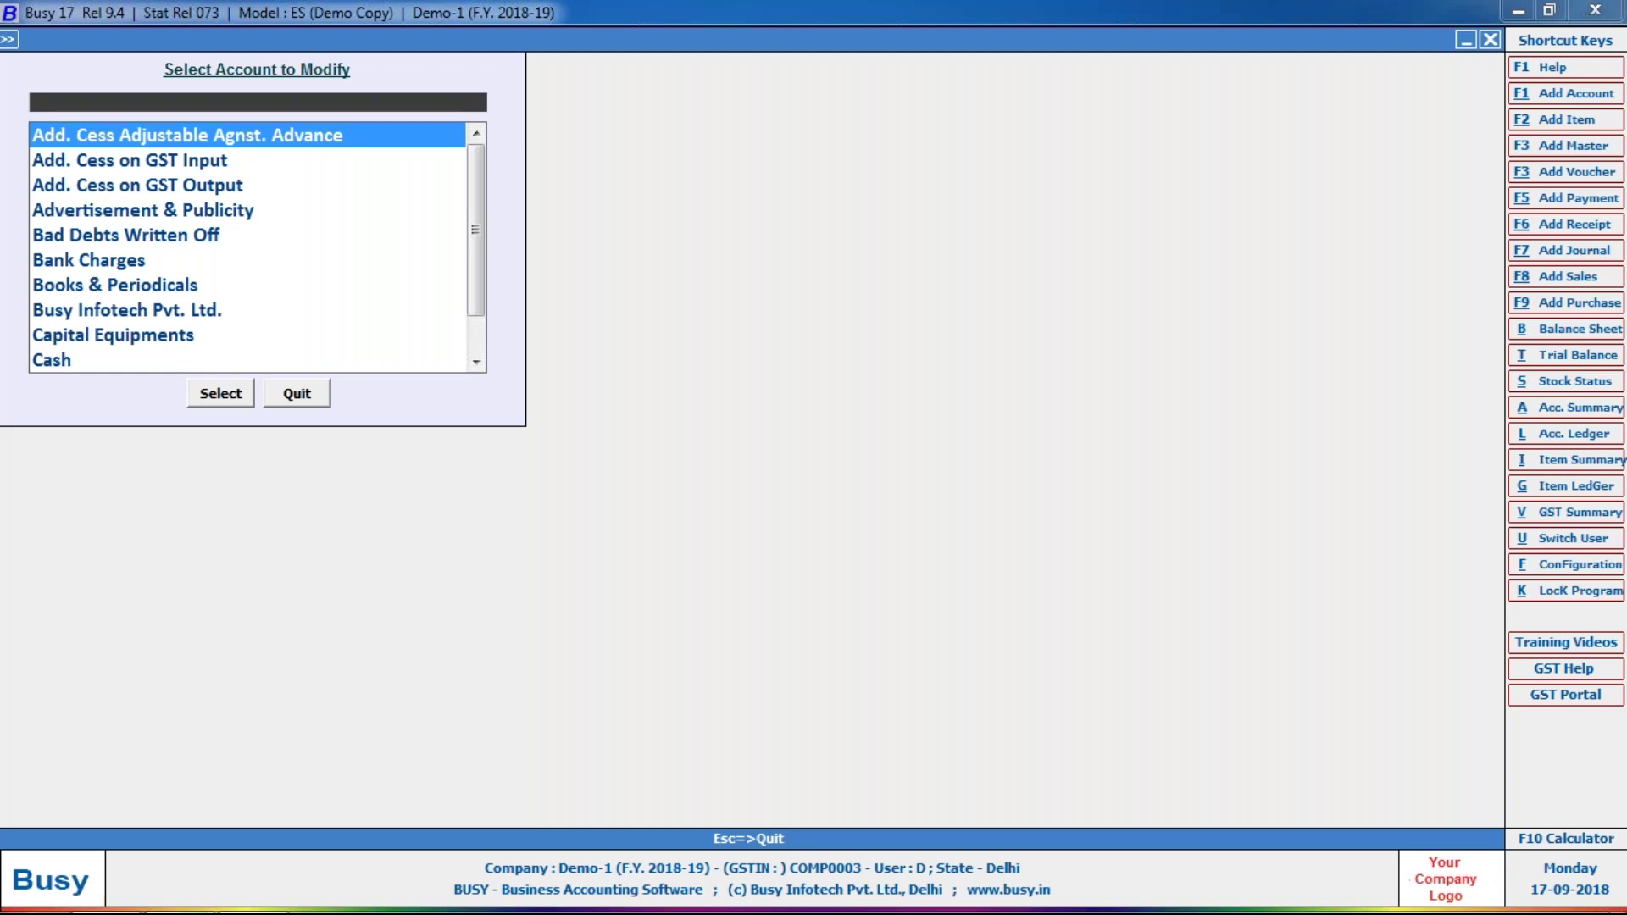
key("Escape")
key("Escape")
- Add item Item-2 with Tax Category None and the master series group tagged, and save it
key("Down")
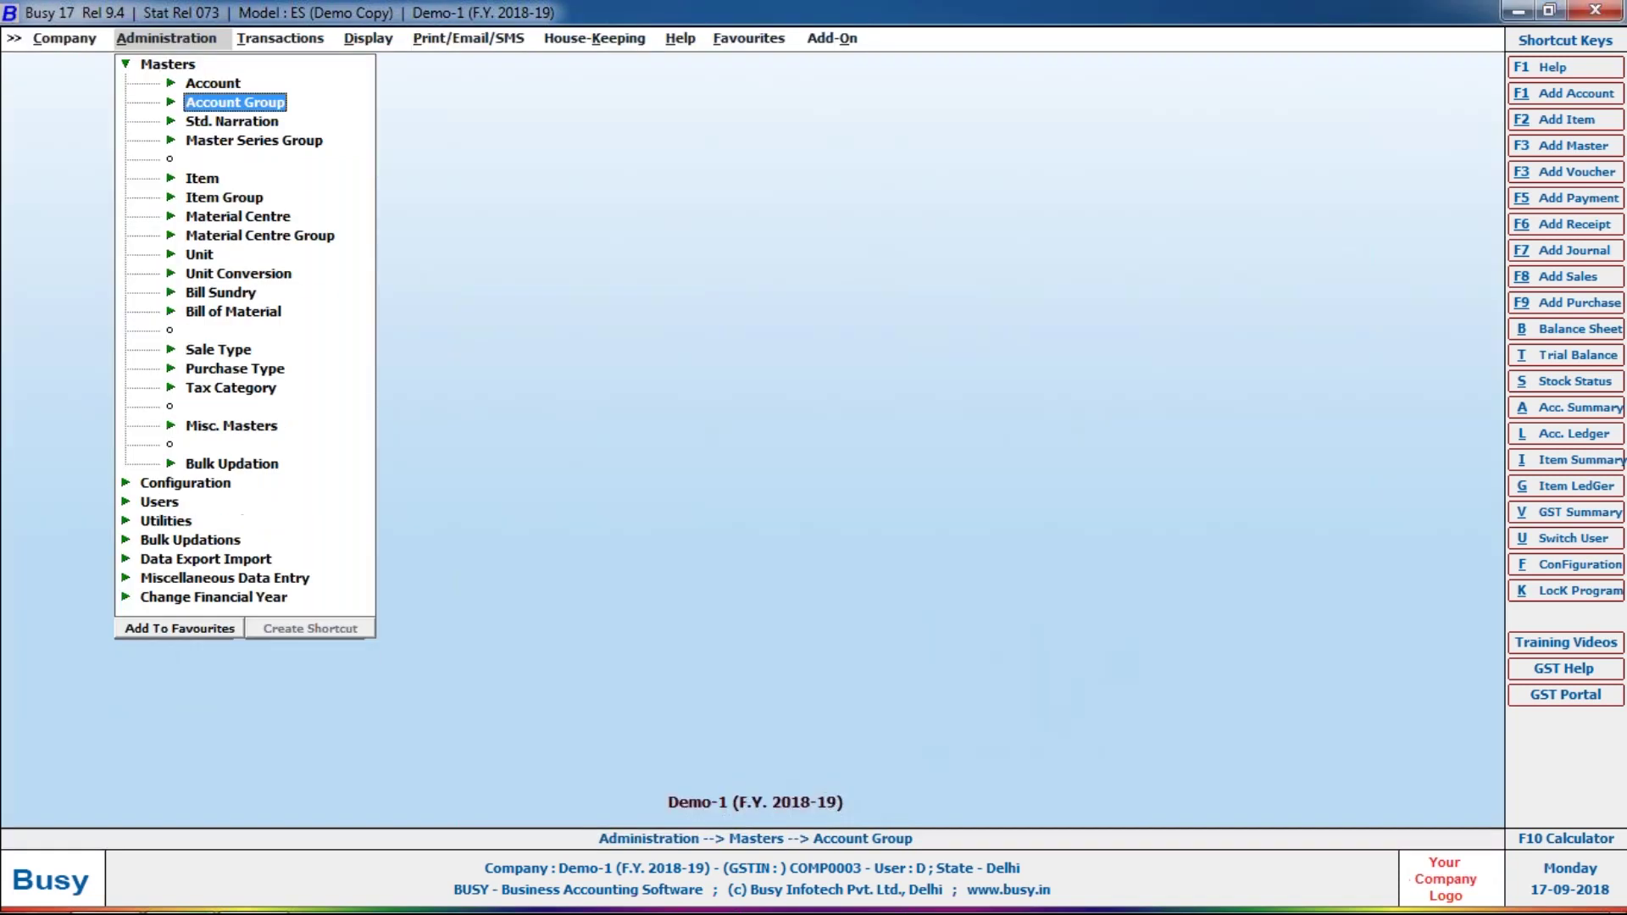
key("Down")
key("Down")
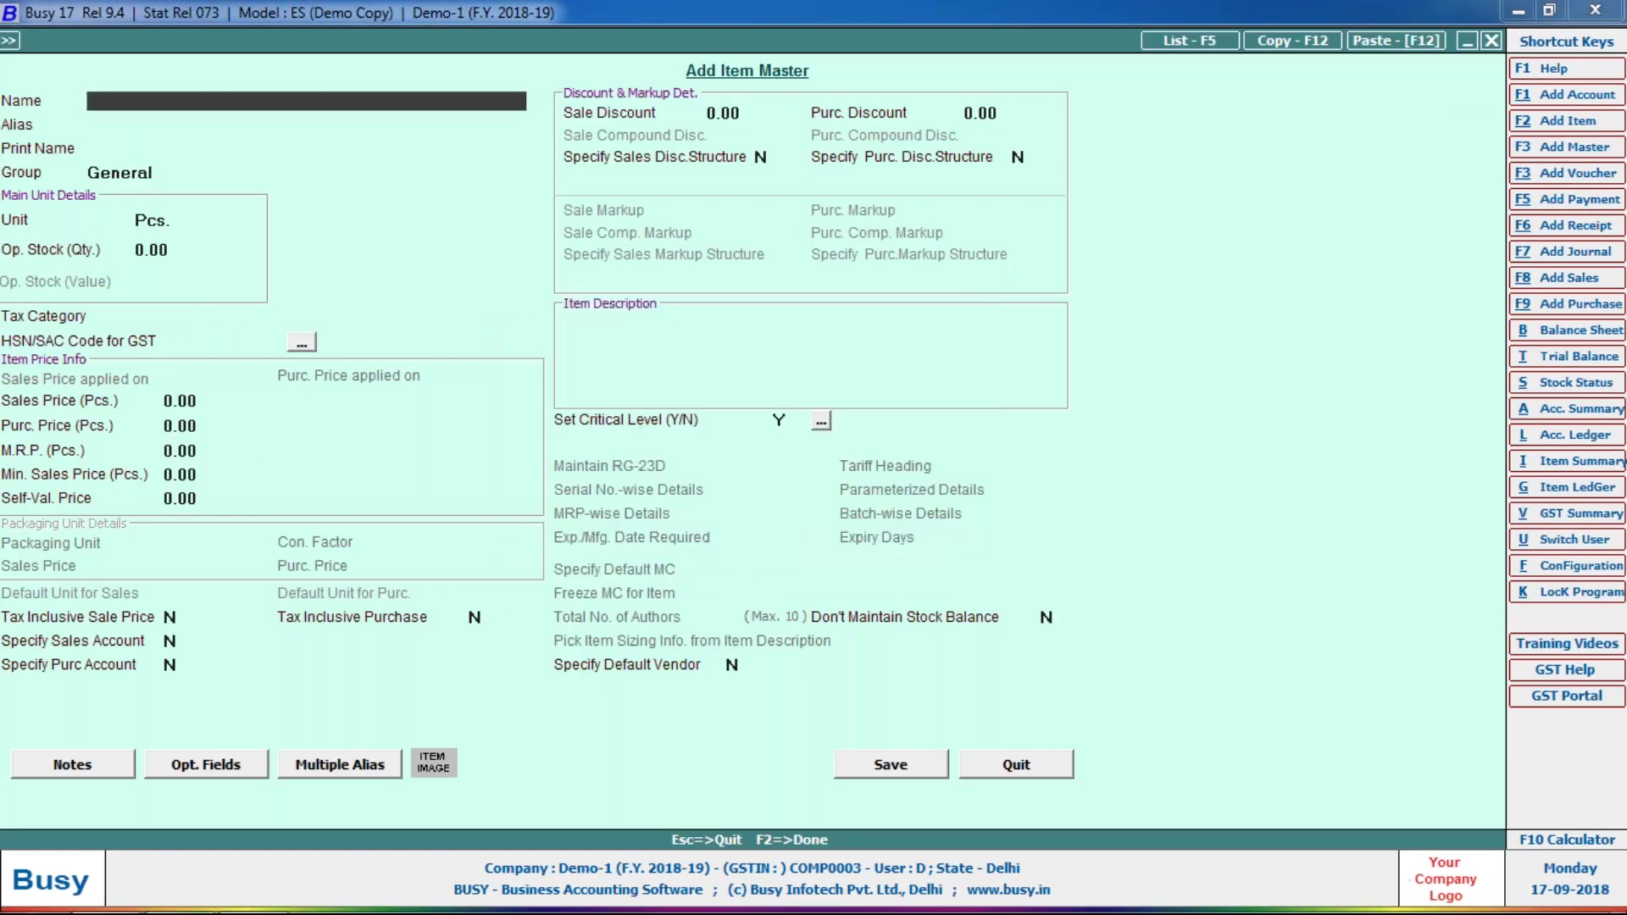
type("Item-2")
key("Return")
key("Return")
key("Return")
key("Return")
key("Return")
key("Return")
key("Left")
key("Return")
key("Down")
key("Return")
key("F2")
key("Return")
key("Escape")
- Close company Demo-1 and begin logging back in with user name delhi
key("Down")
key("Down")
key("Down")
key("Down")
key("Down")
key("Down")
key("Up")
key("Up")
key("Left")
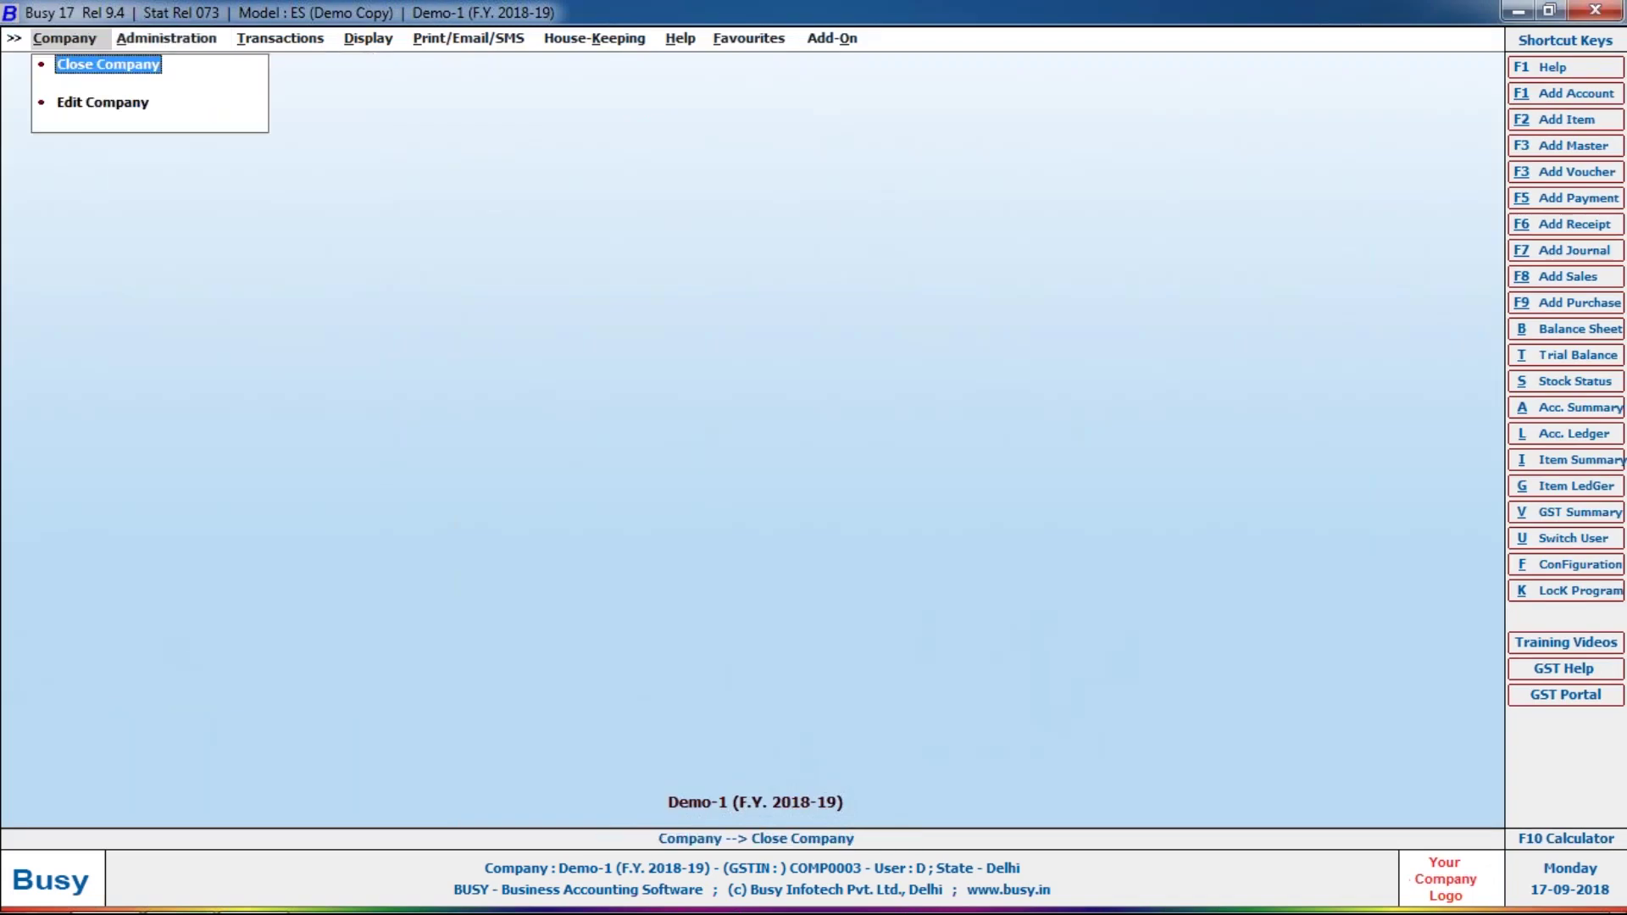
key("Return")
key("Return")
key("Down")
key("Return")
type("delhi")
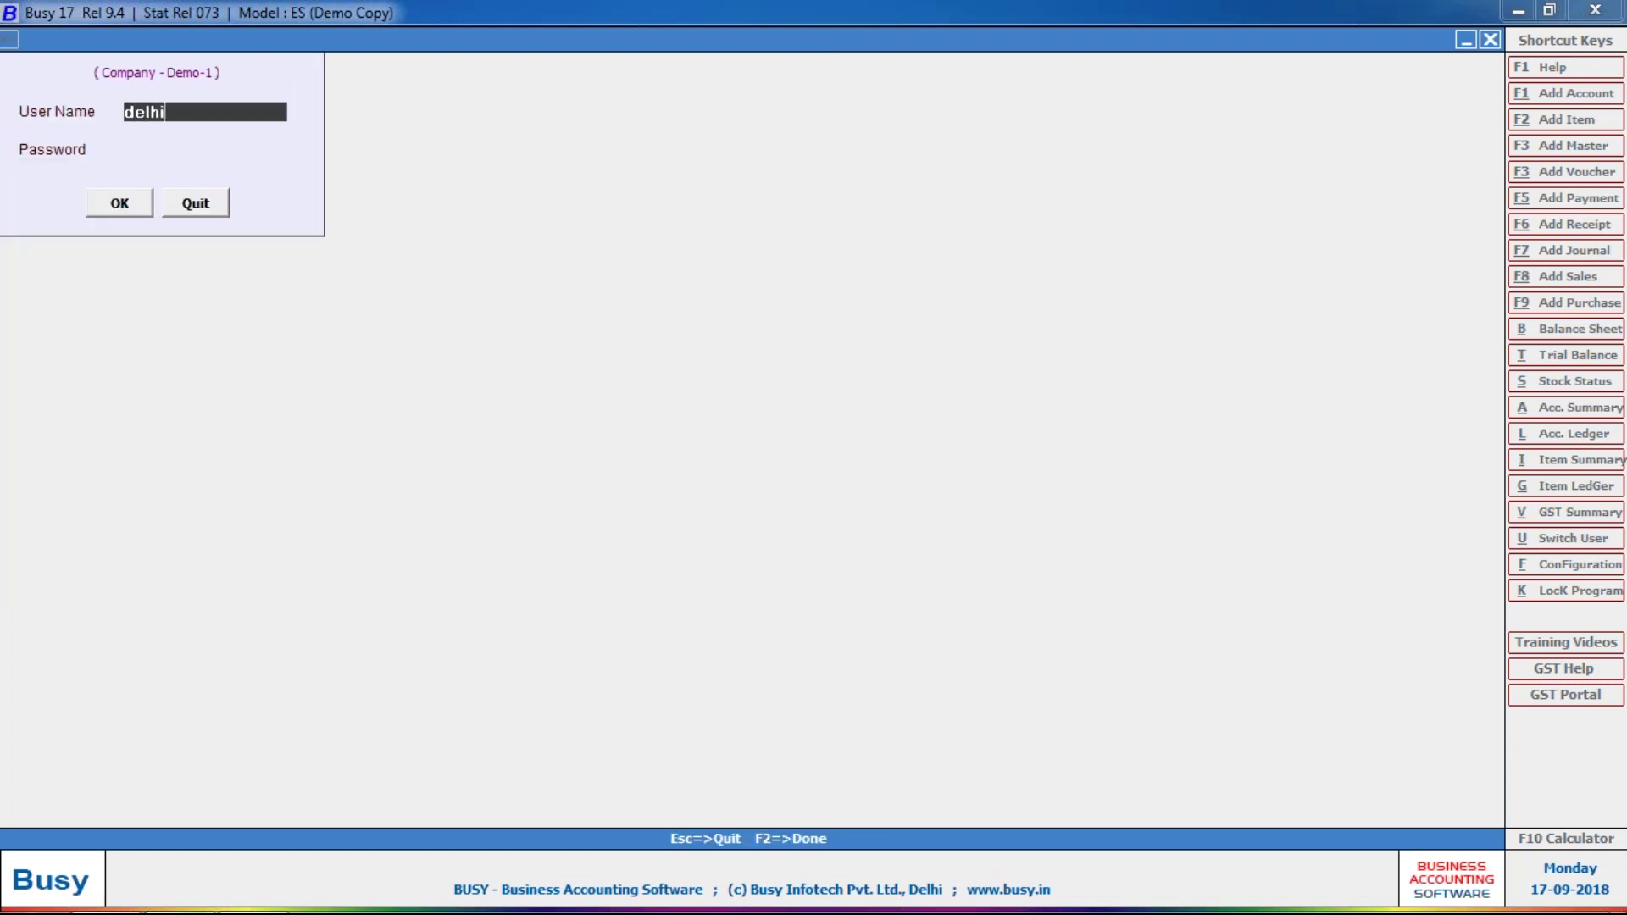
- Log in as delhi and confirm only Item-1 is listed for modification
key("Return")
key("Return")
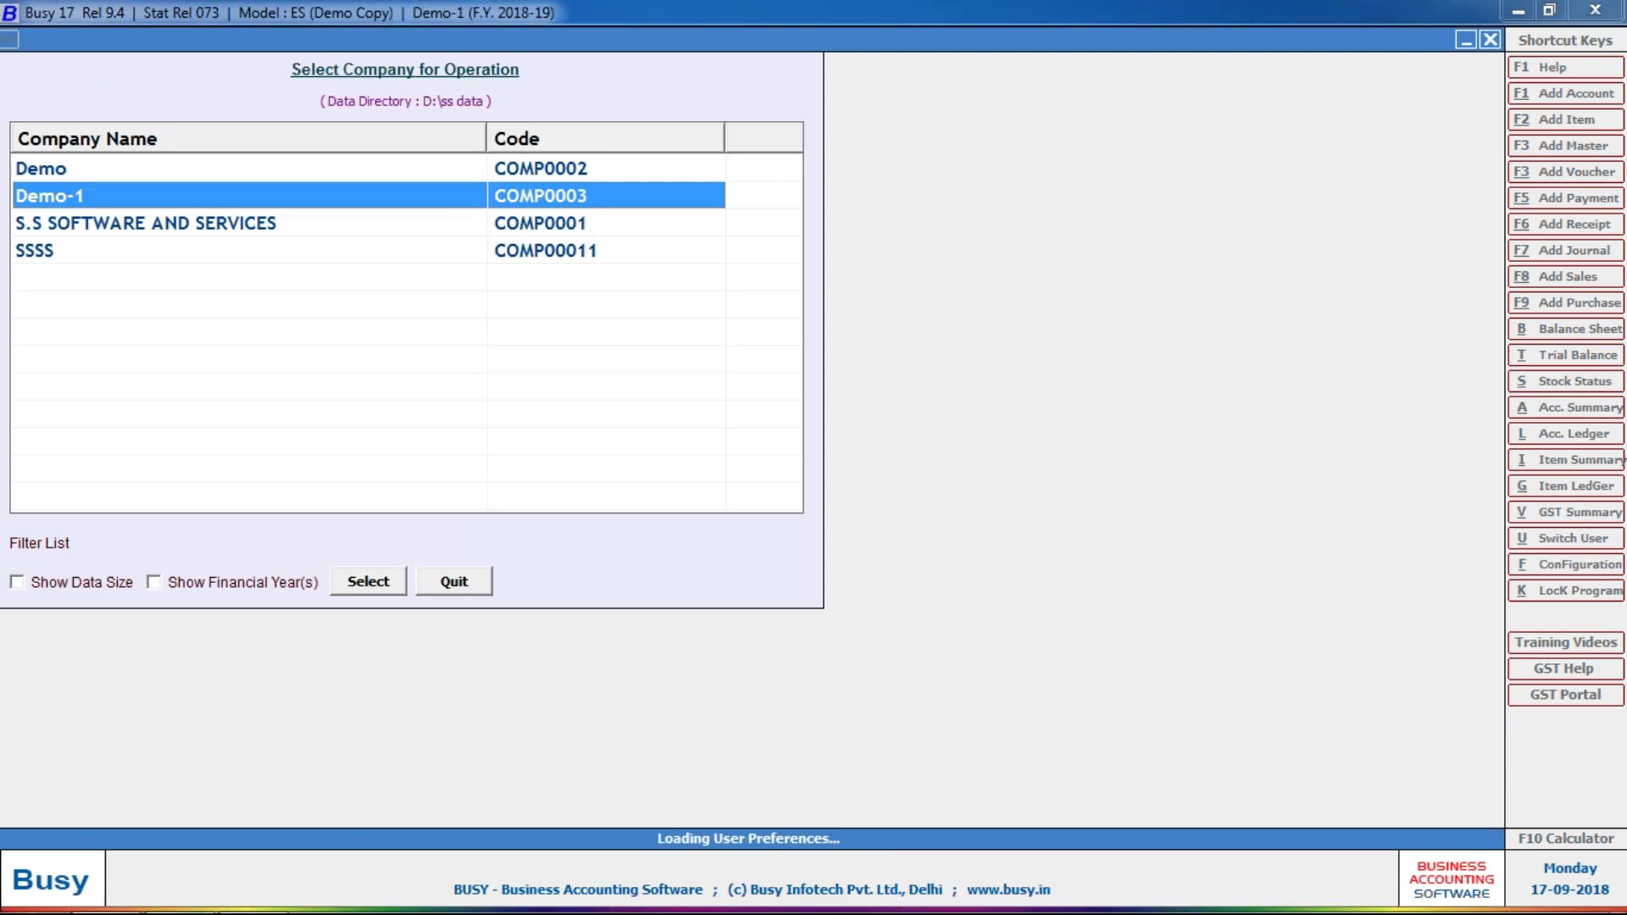
key("Return")
key("Escape")
key("Escape")
key("Down")
key("Down")
key("Down")
key("Down")
key("Return")
key("Down")
key("Down")
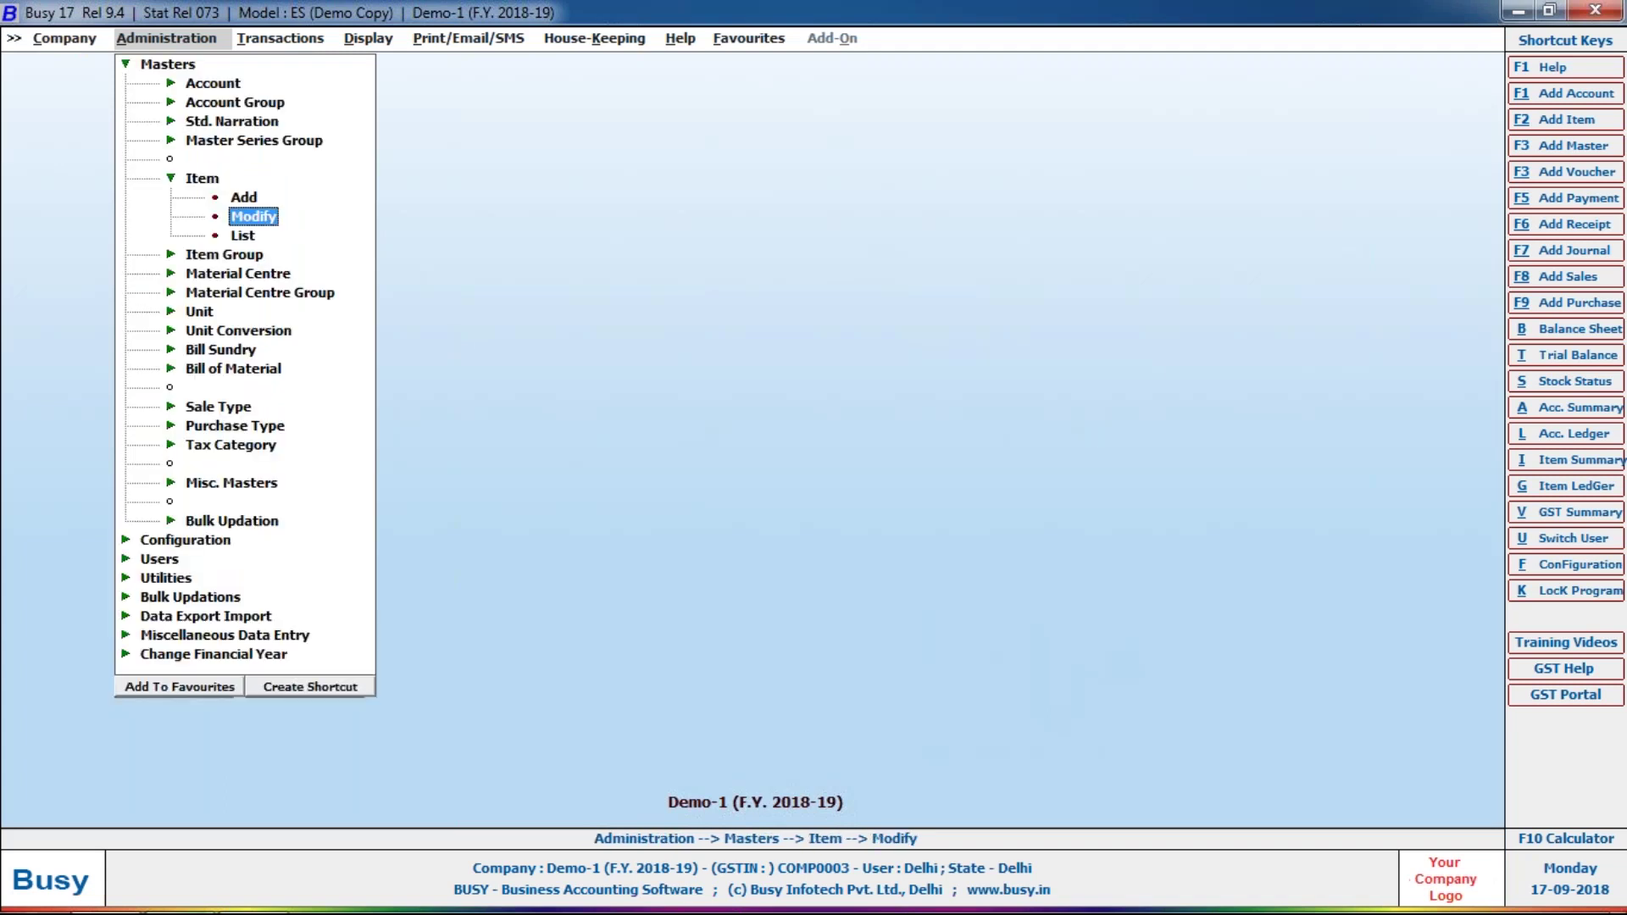
key("Return")
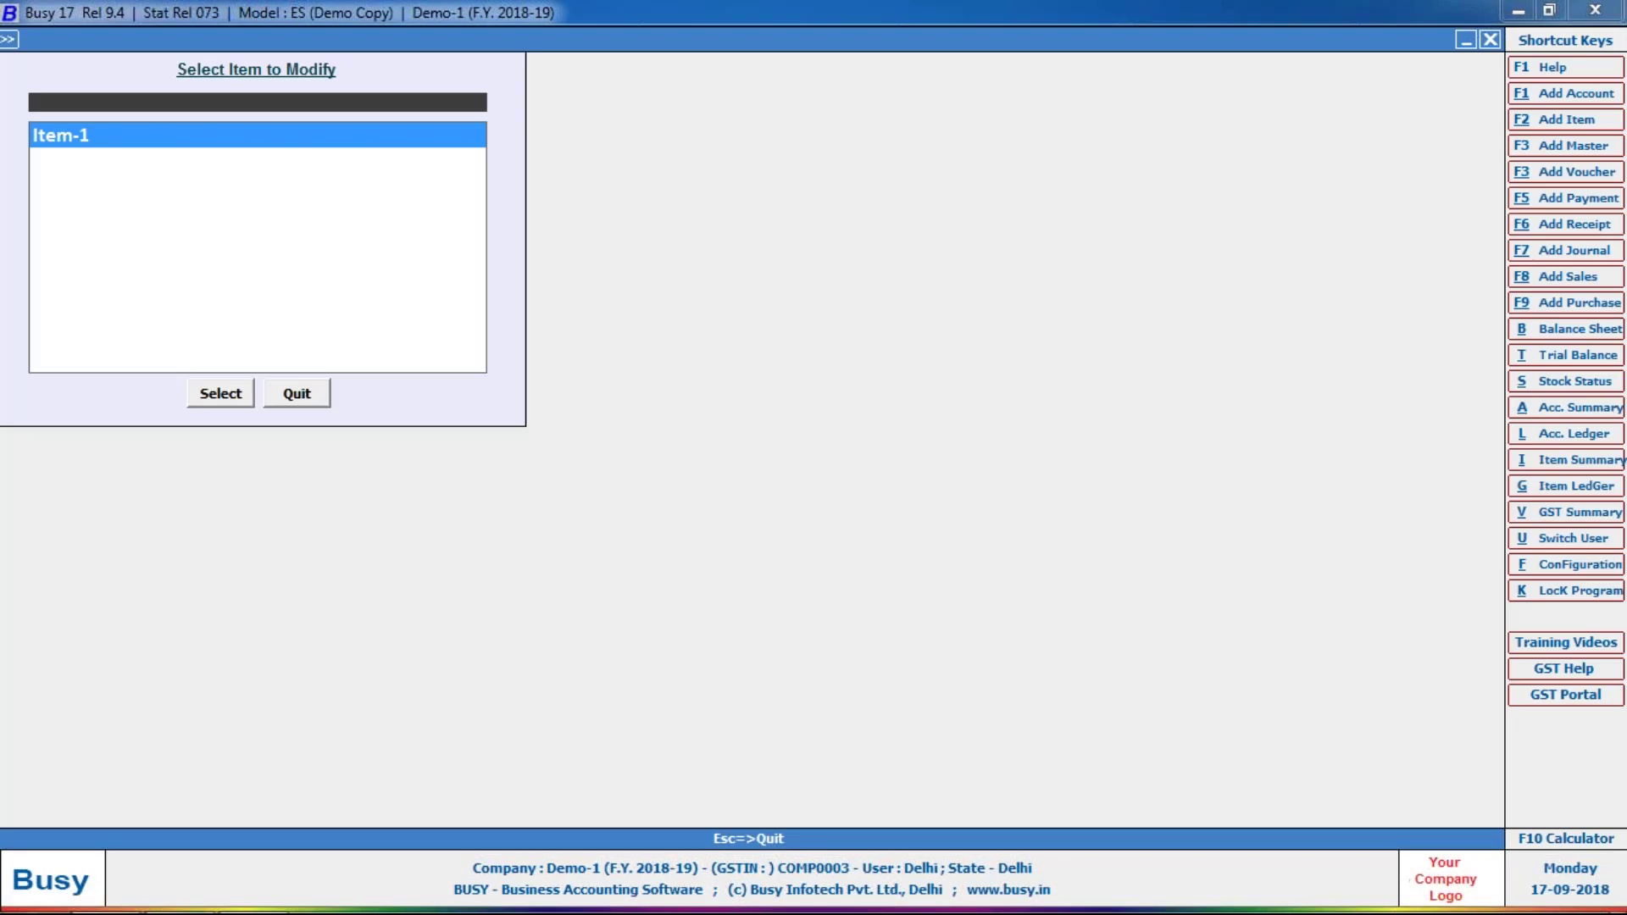
key("Escape")
- Check that a new sales voucher shows the Main series, then close Demo-1
key("Left")
key("Left")
key("F8")
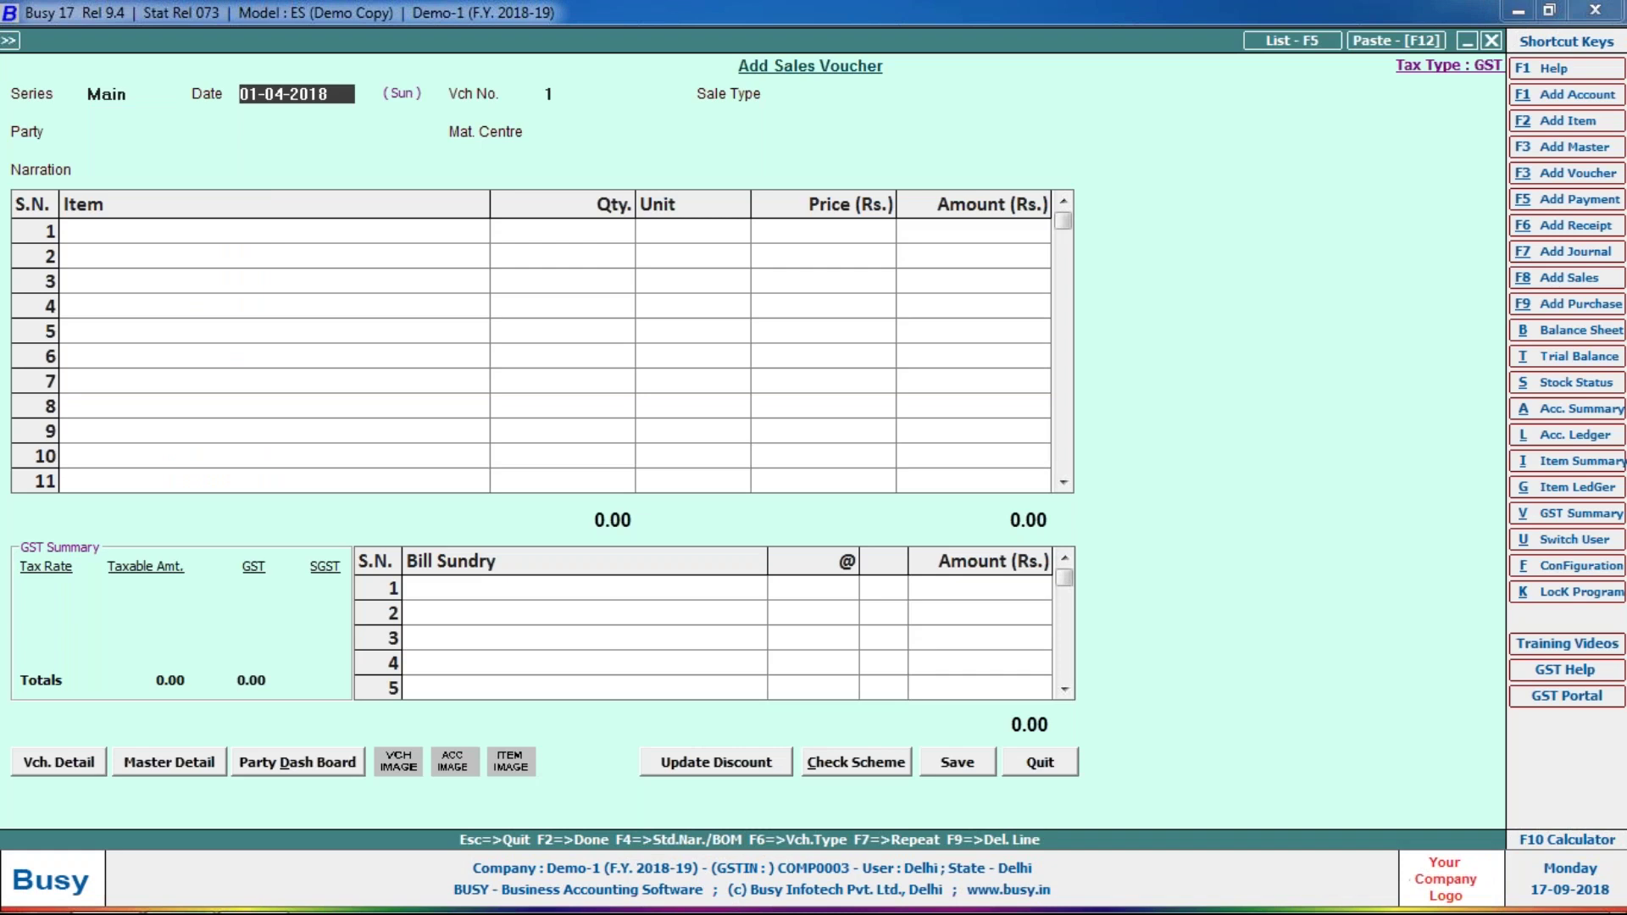
key("Escape")
key("Left")
key("Left")
key("Left")
key("Return")
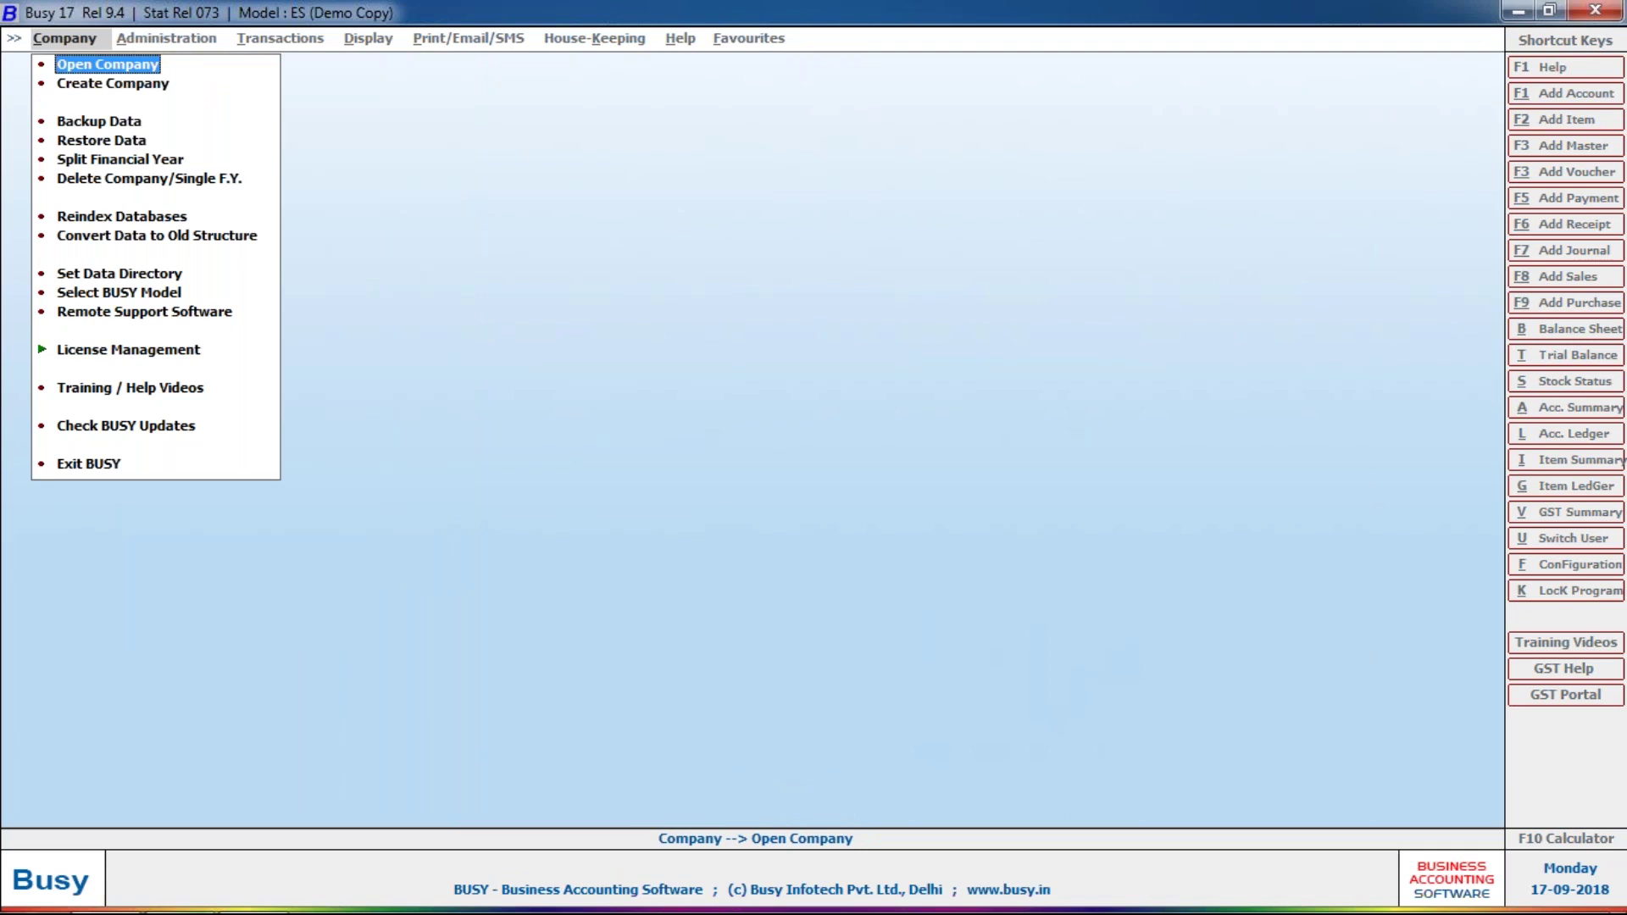
- Open company Demo-1 logged in as user D
key("Return")
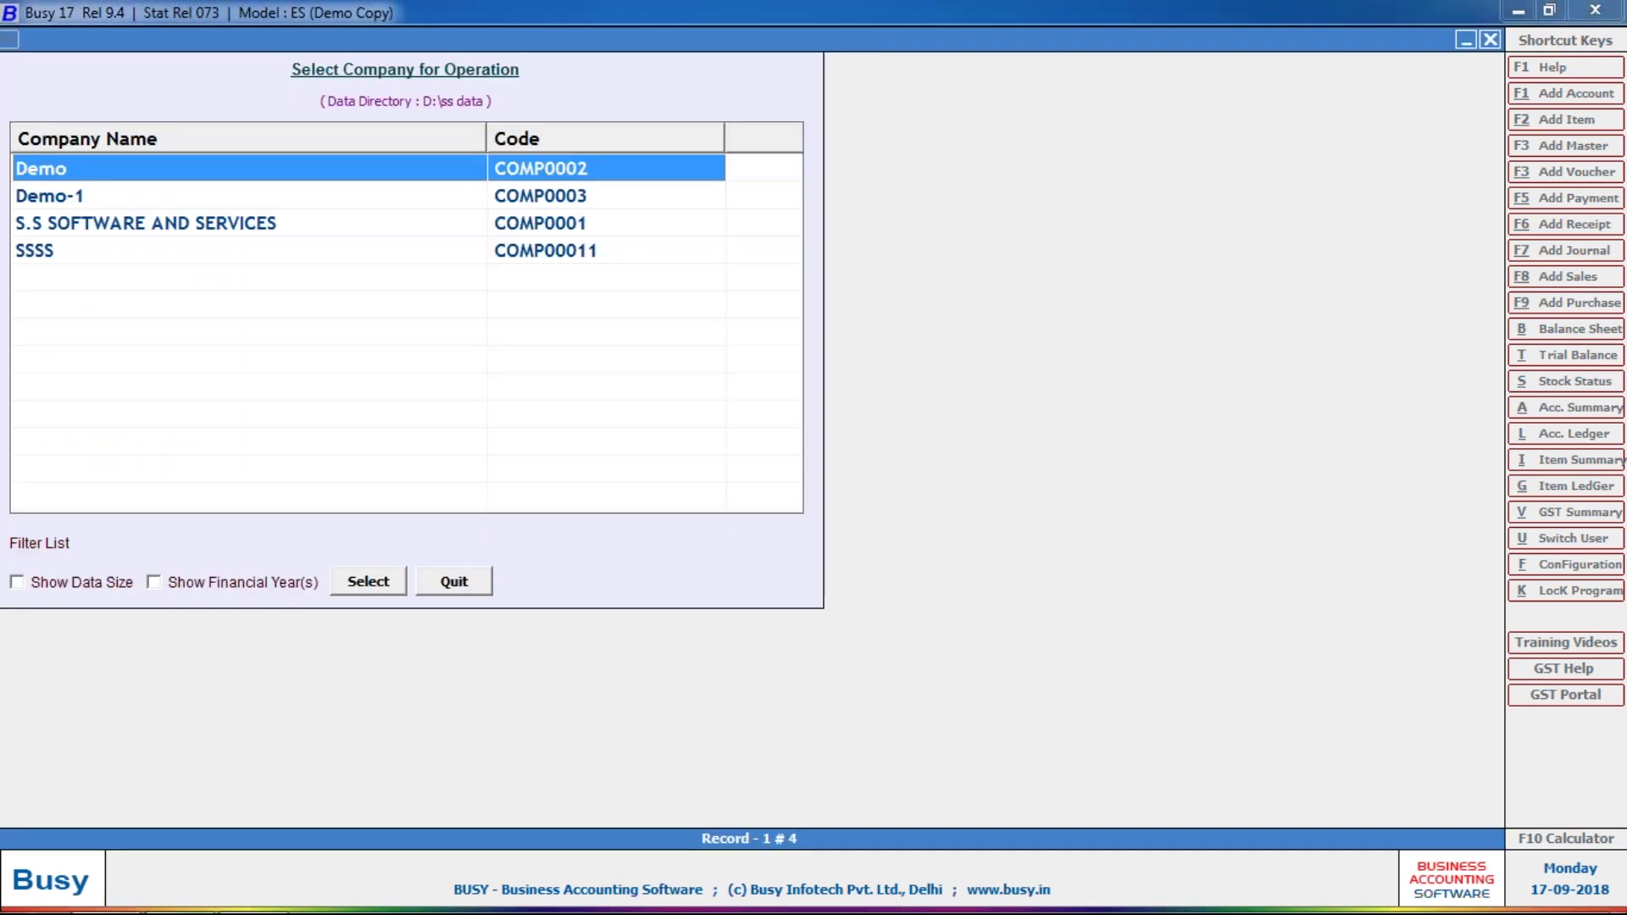
key("Down")
key("Return")
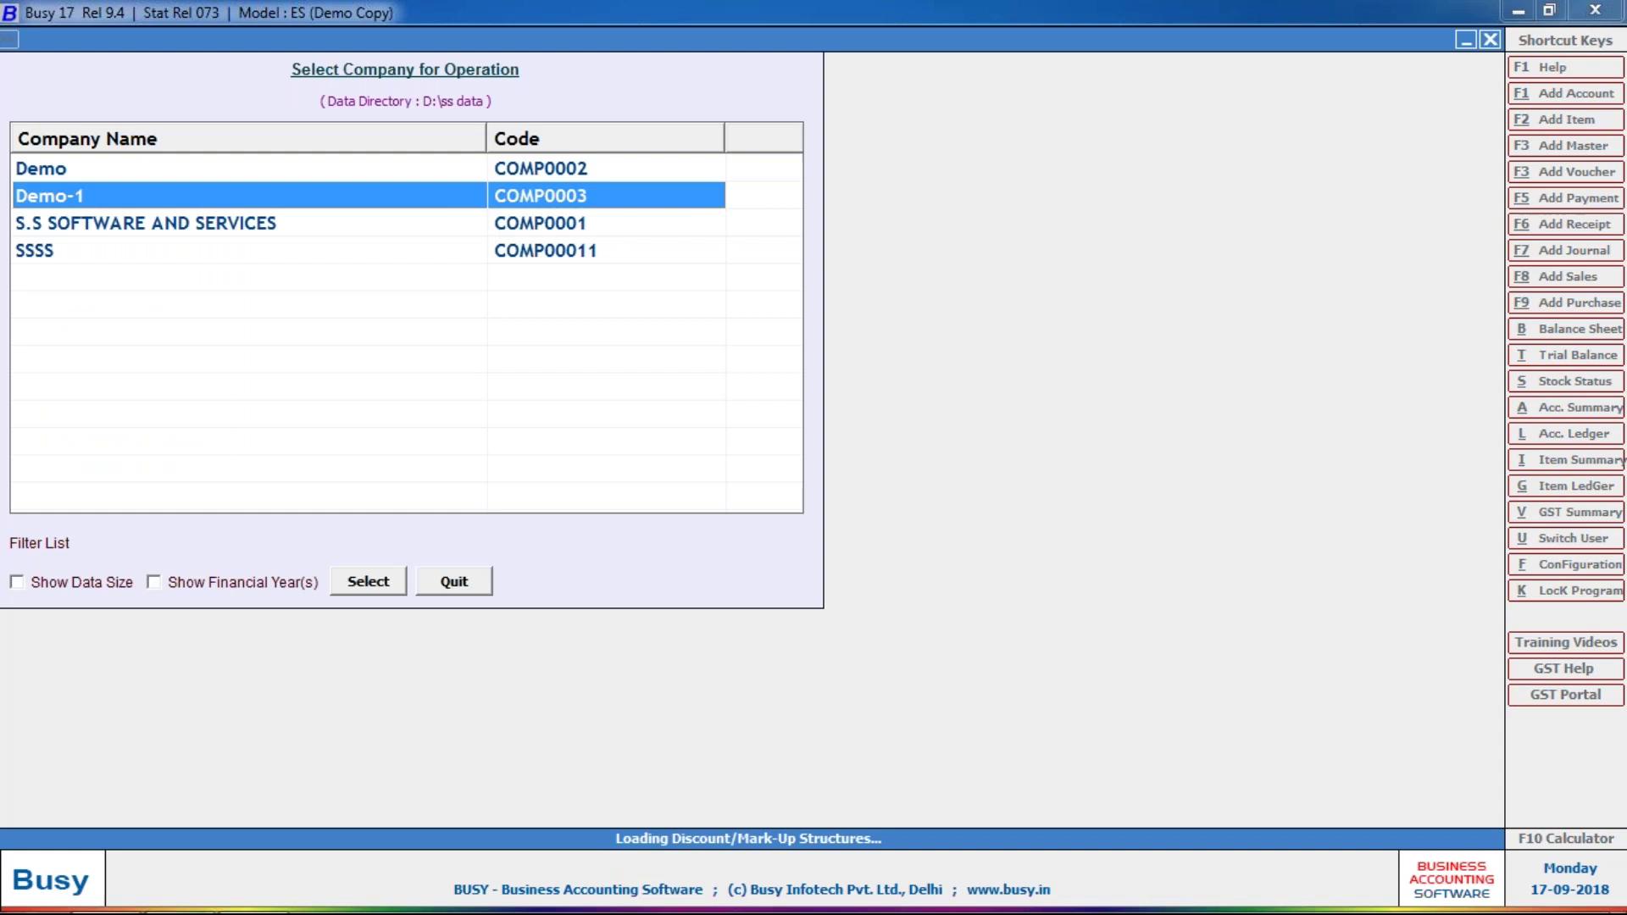
type("D")
key("Return")
key("Return")
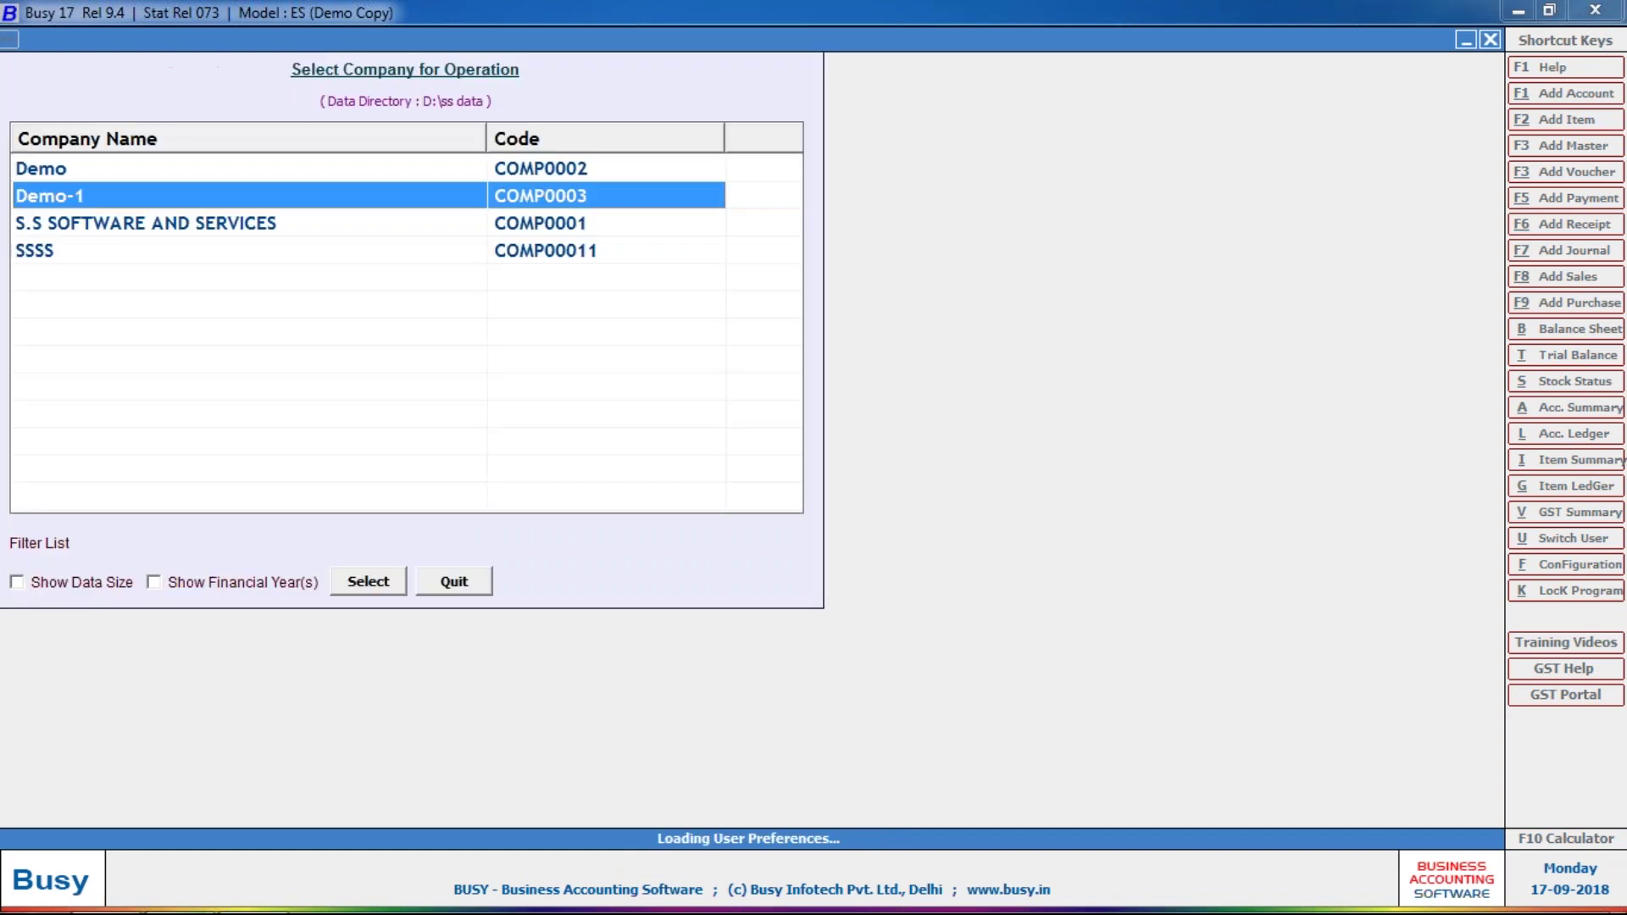
key("Right")
key("Down")
- Review the Delhi group's tagged Main series in Voucher Series Group Management, leaving without saving
key("Return")
key("Down")
key("Return")
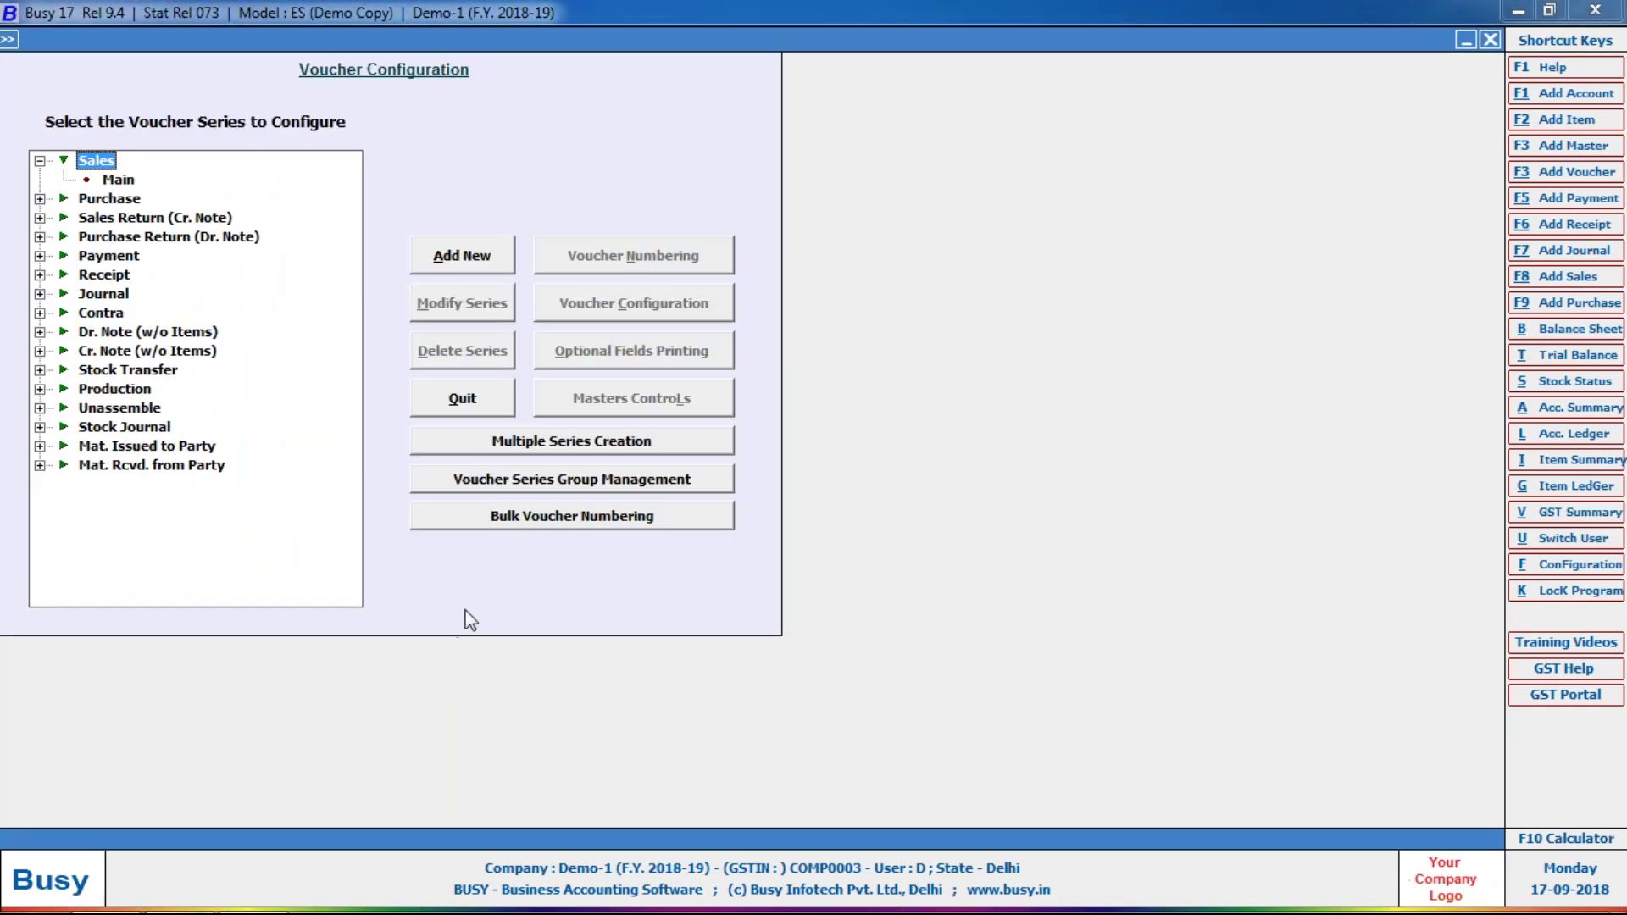
left_click(504, 482)
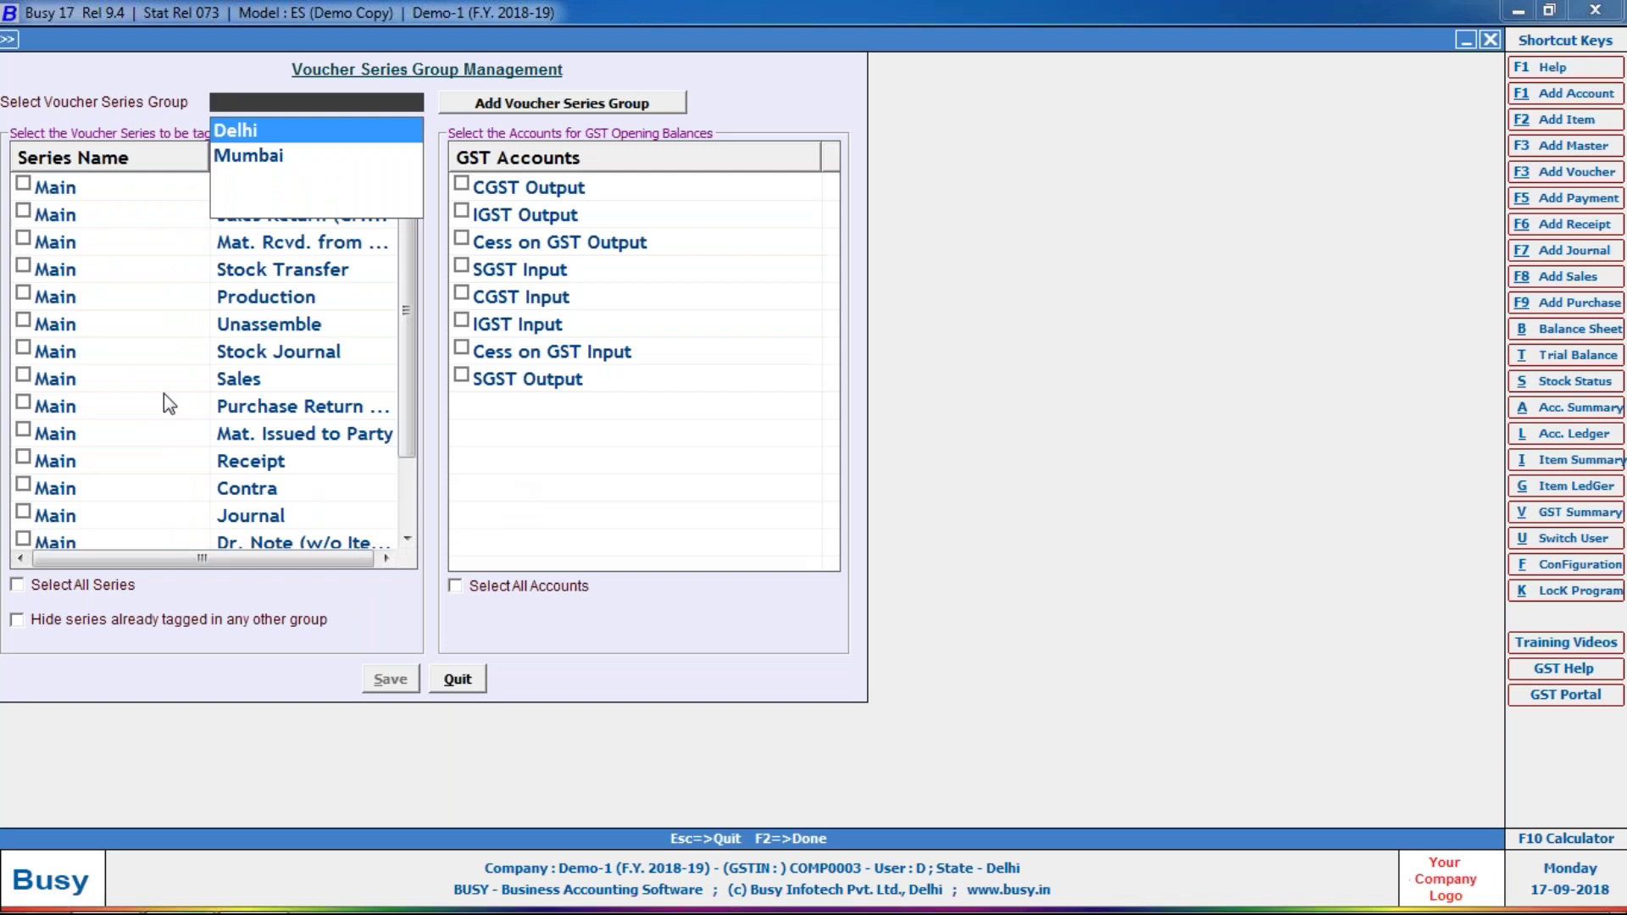
key("Down")
key("Up")
key("Return")
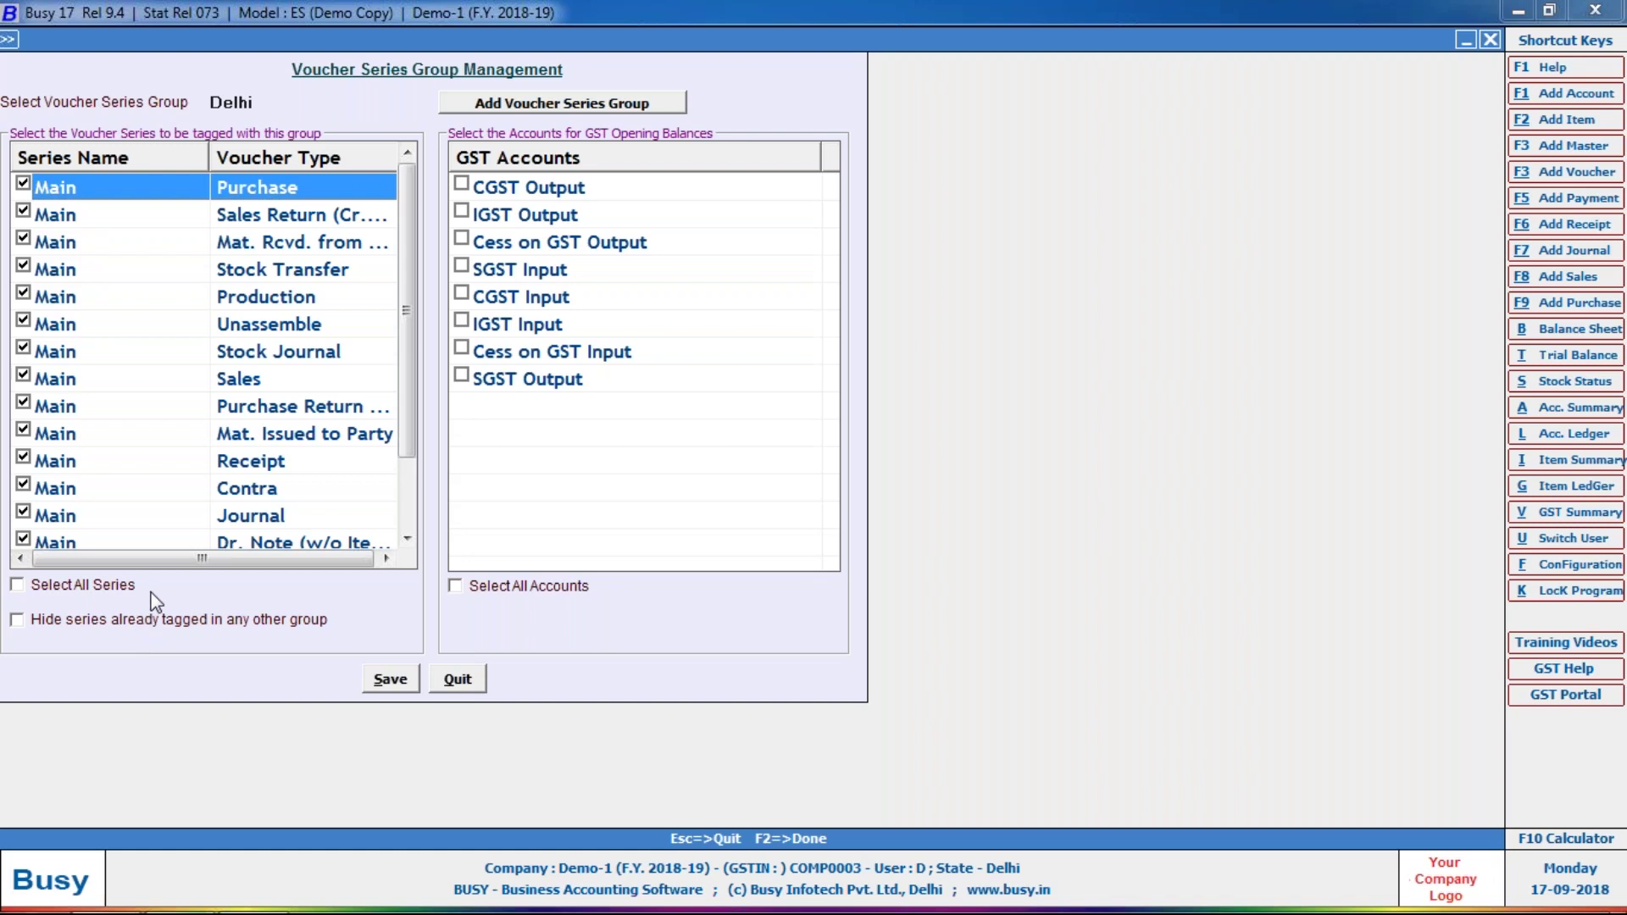
left_click(455, 685)
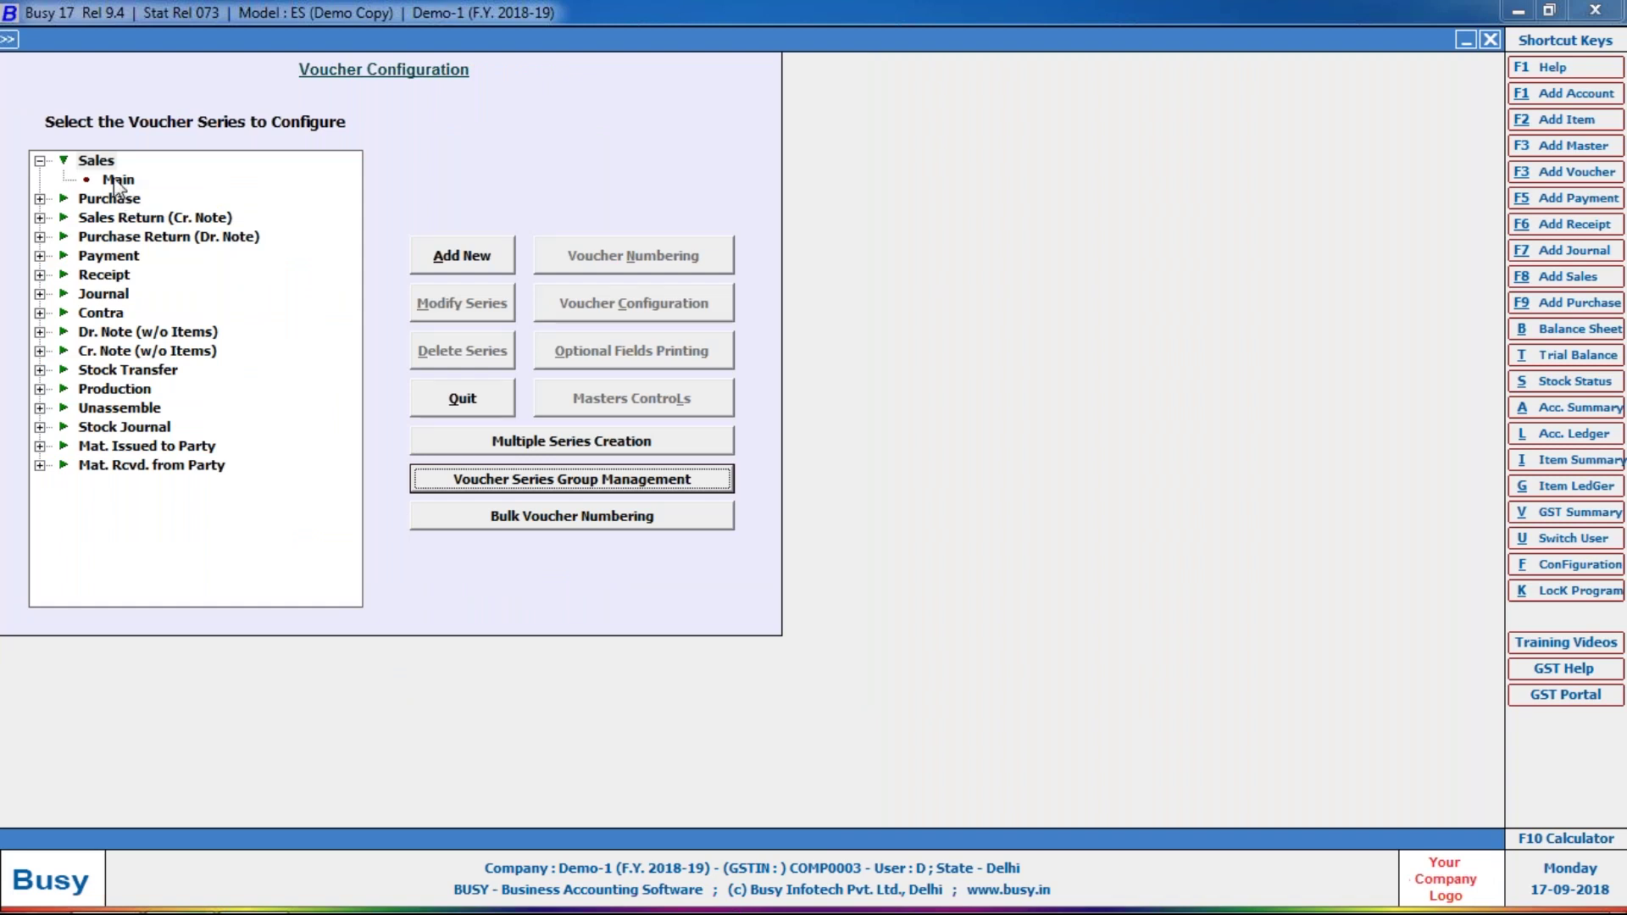
- Use Multiple Series Creation with Select All to create a Delhi series for all voucher types
left_click(518, 442)
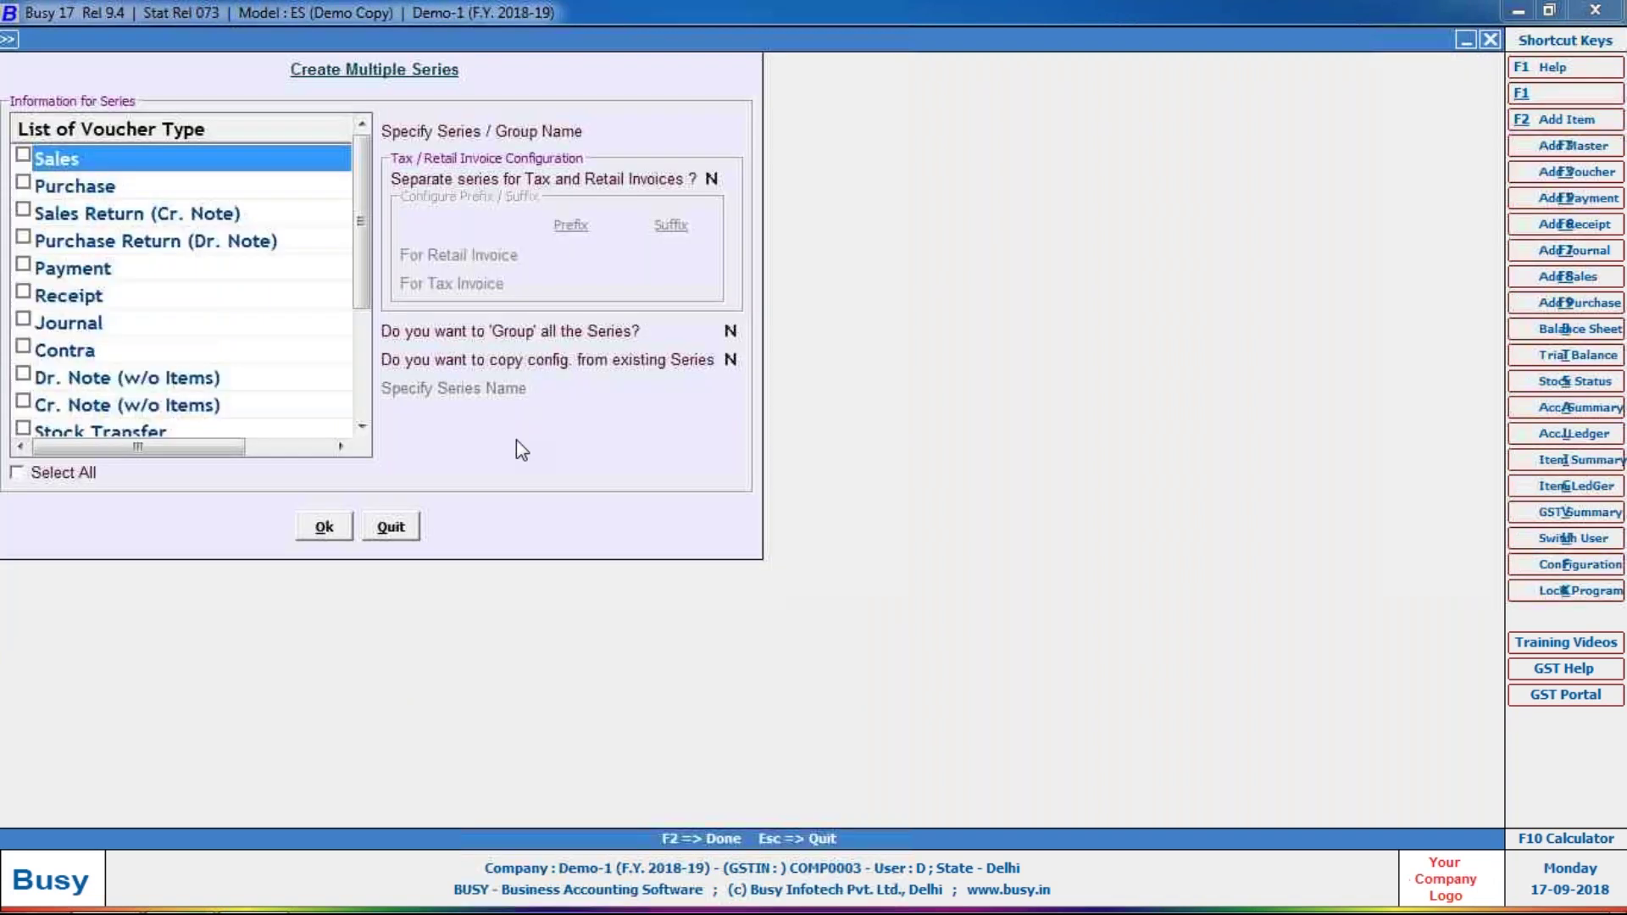
left_click(74, 476)
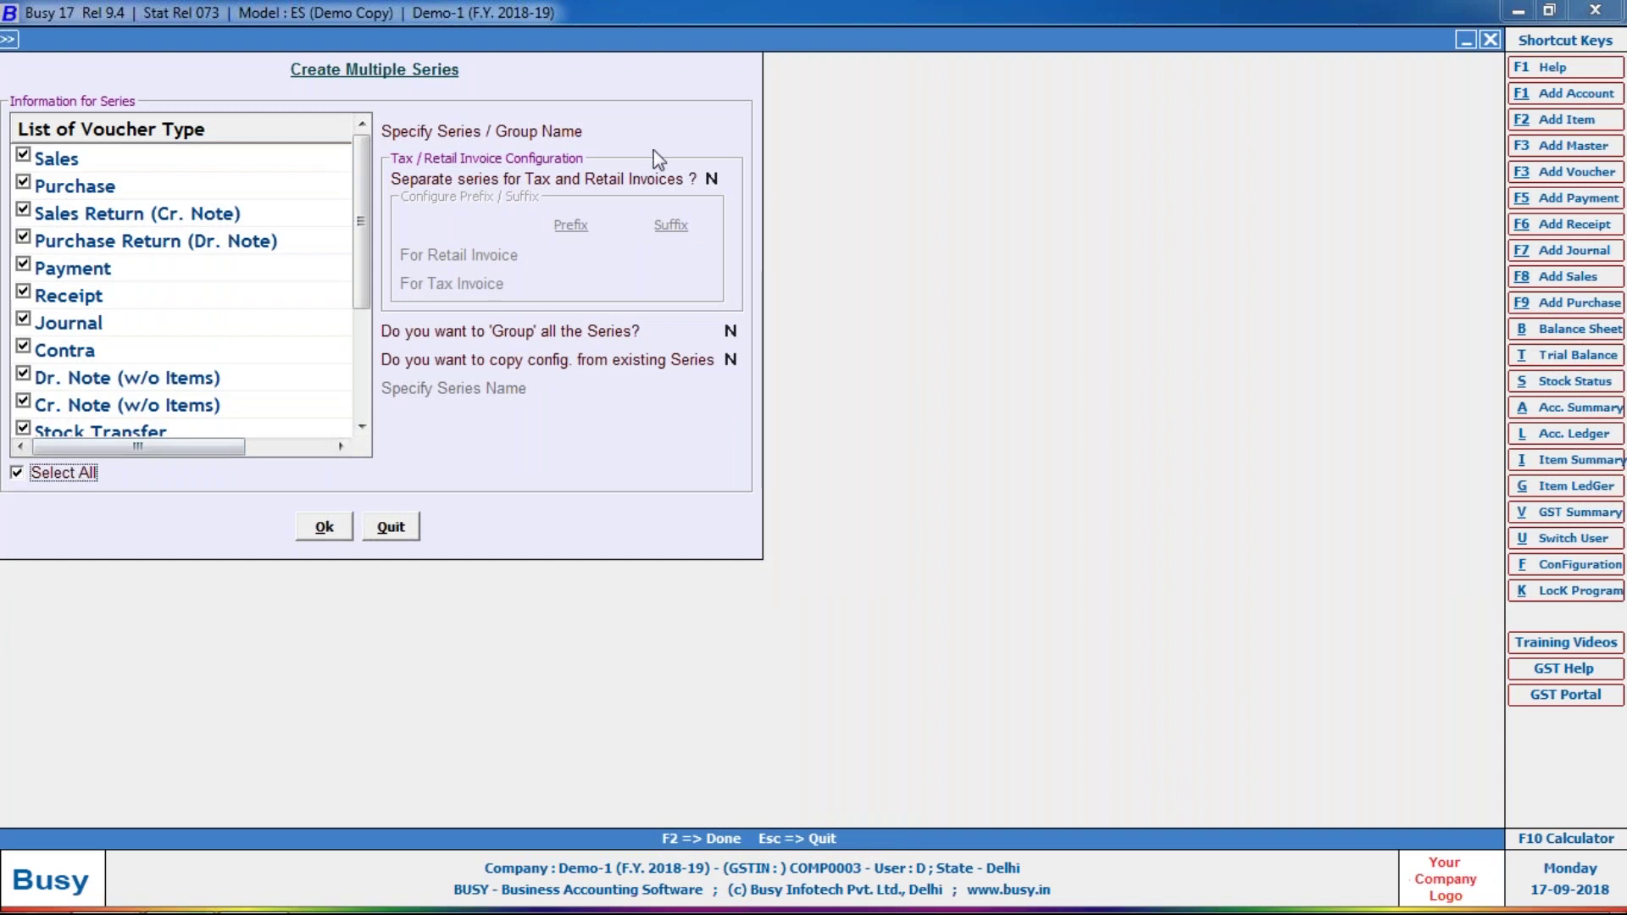
left_click(644, 132)
type("delhi")
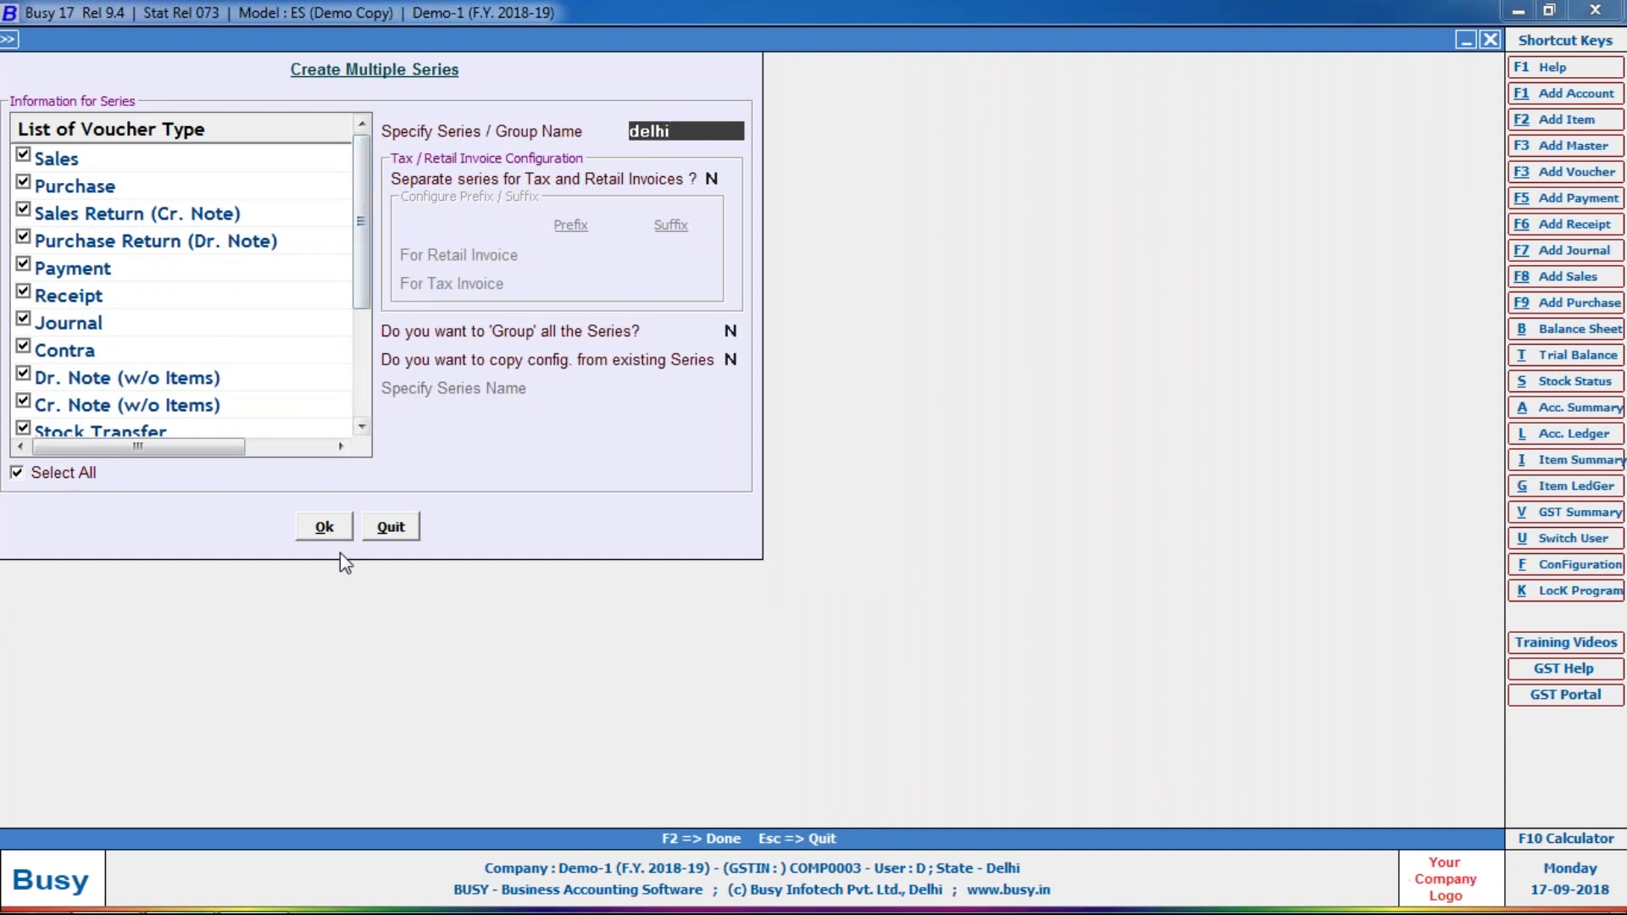
left_click(325, 526)
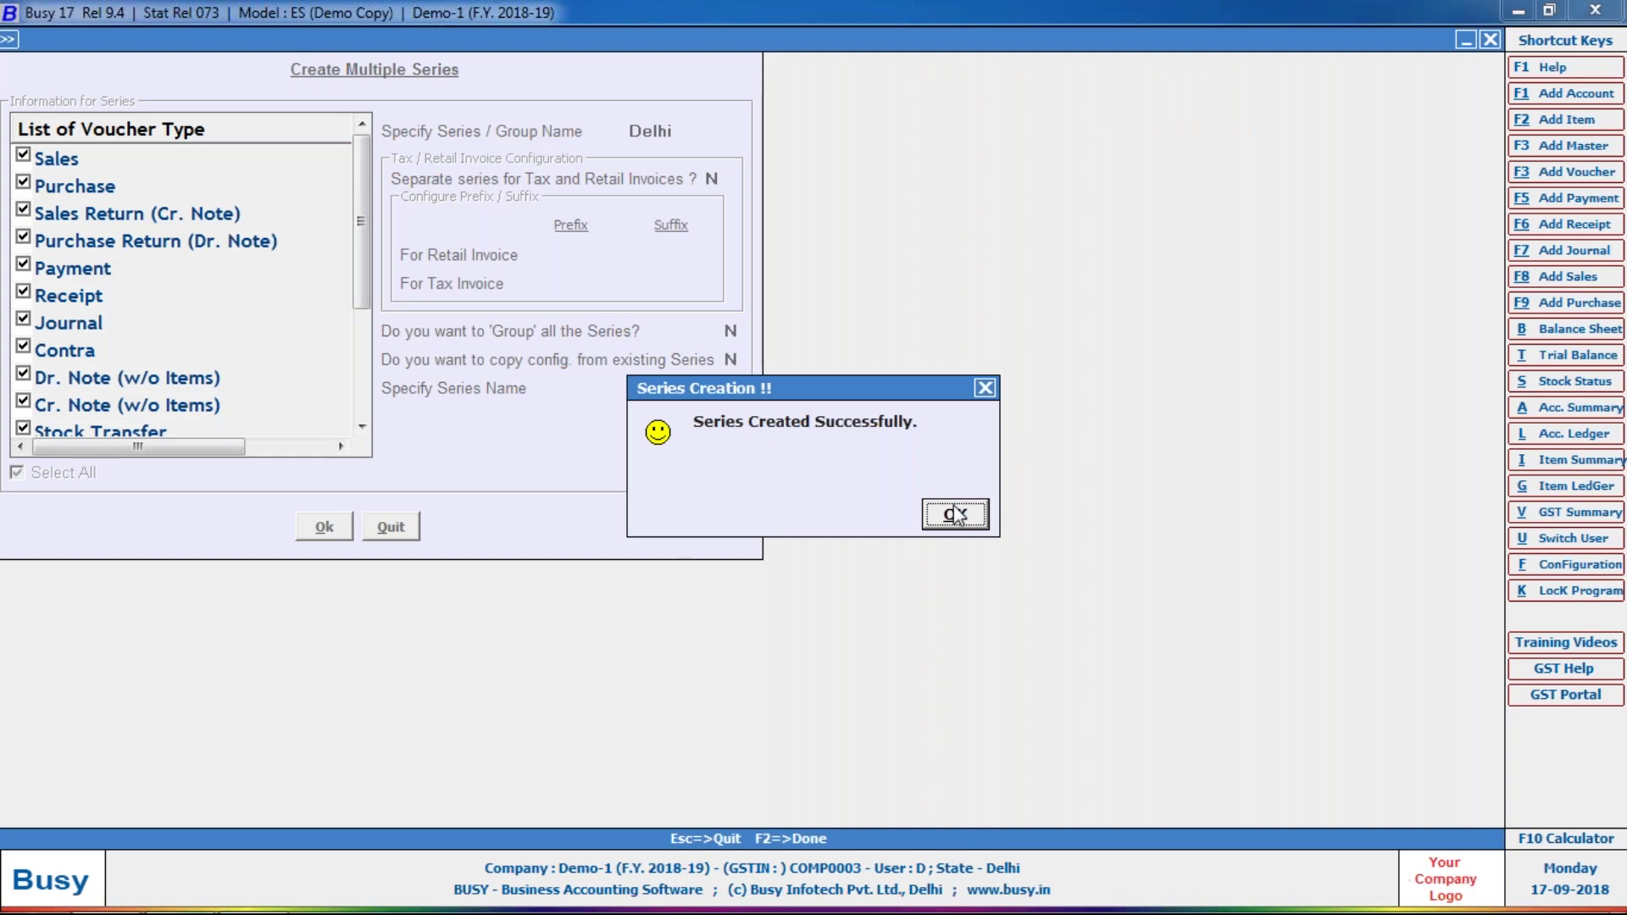
left_click(955, 514)
key("Escape")
key("Escape")
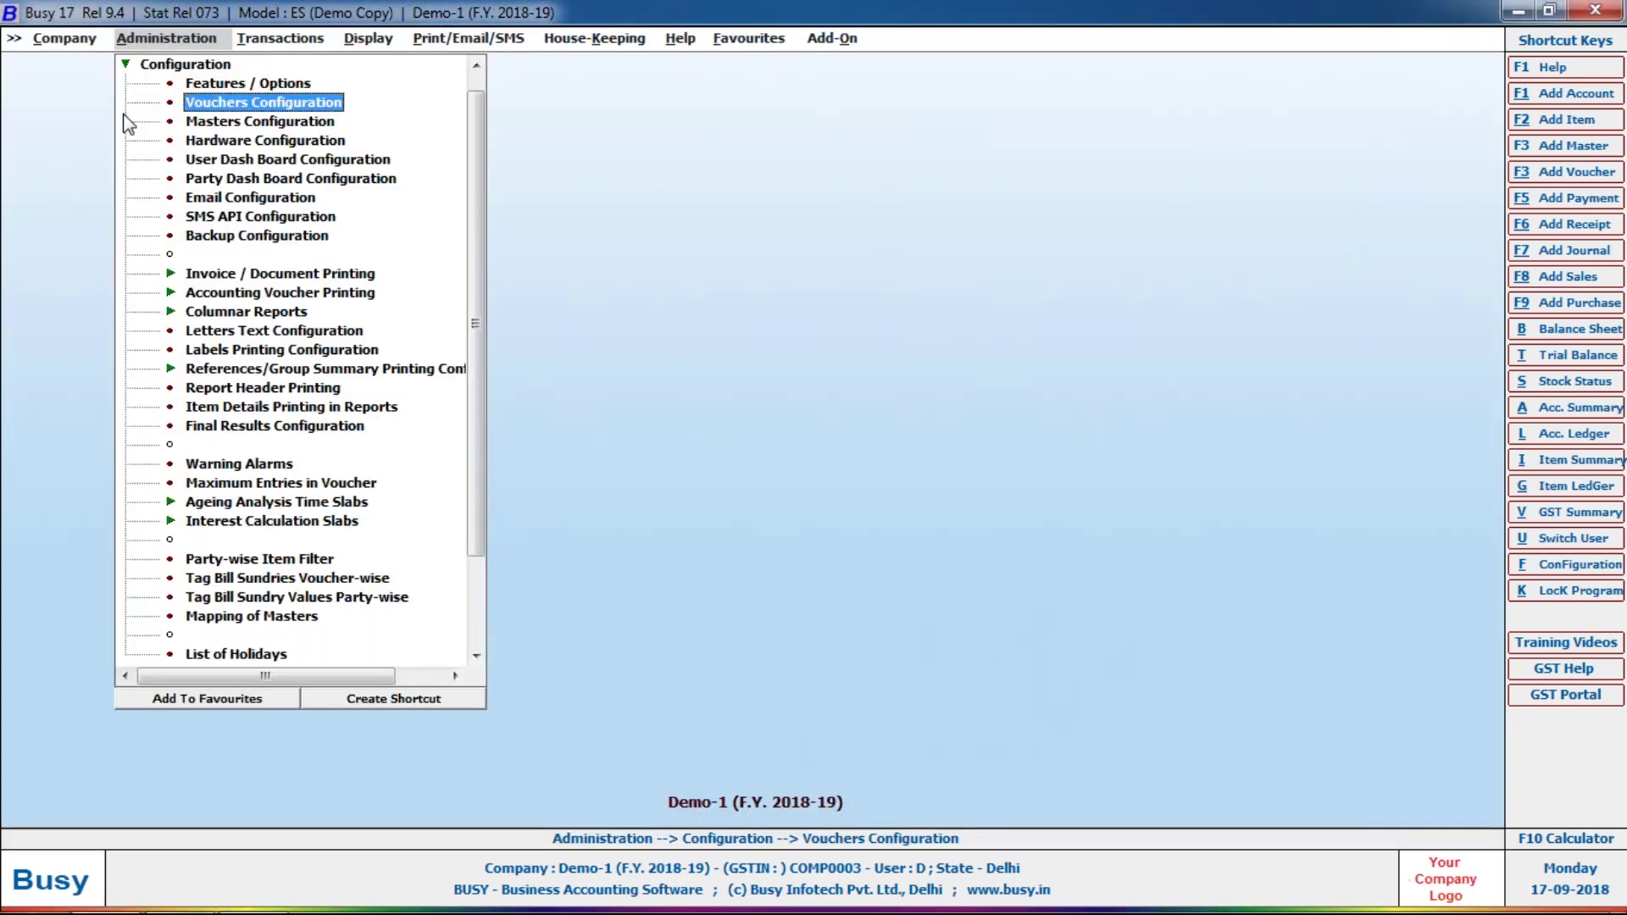
- Use Multiple Series Creation with Select All to create a Mumbai series for every voucher type
key("Return")
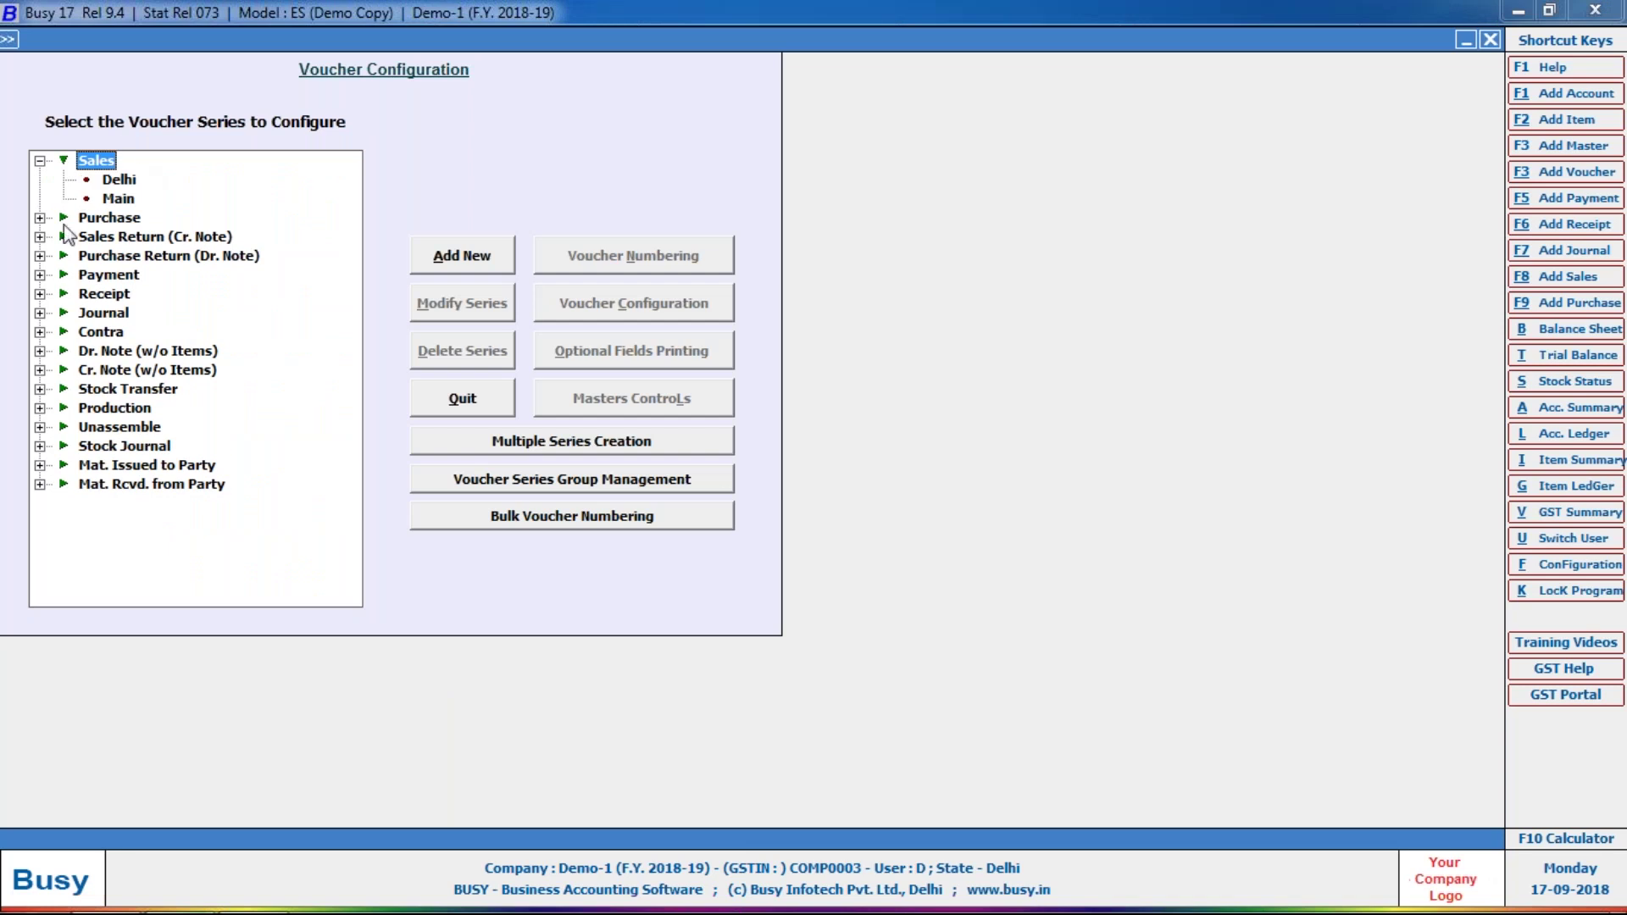
left_click(39, 217)
left_click(487, 435)
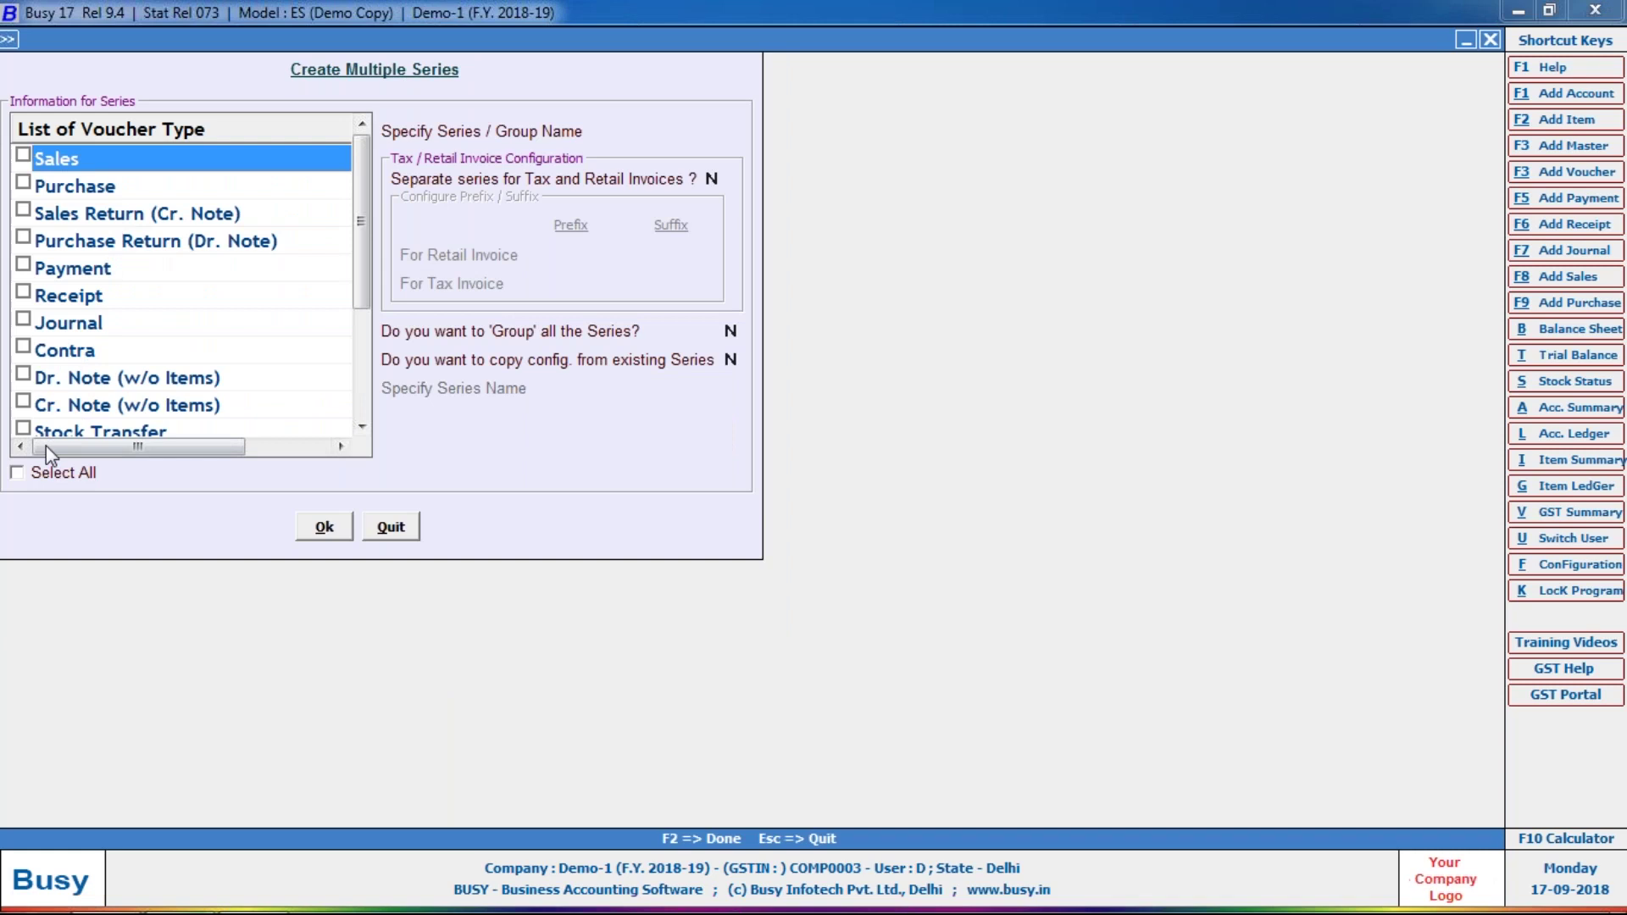
left_click(37, 472)
left_click(680, 127)
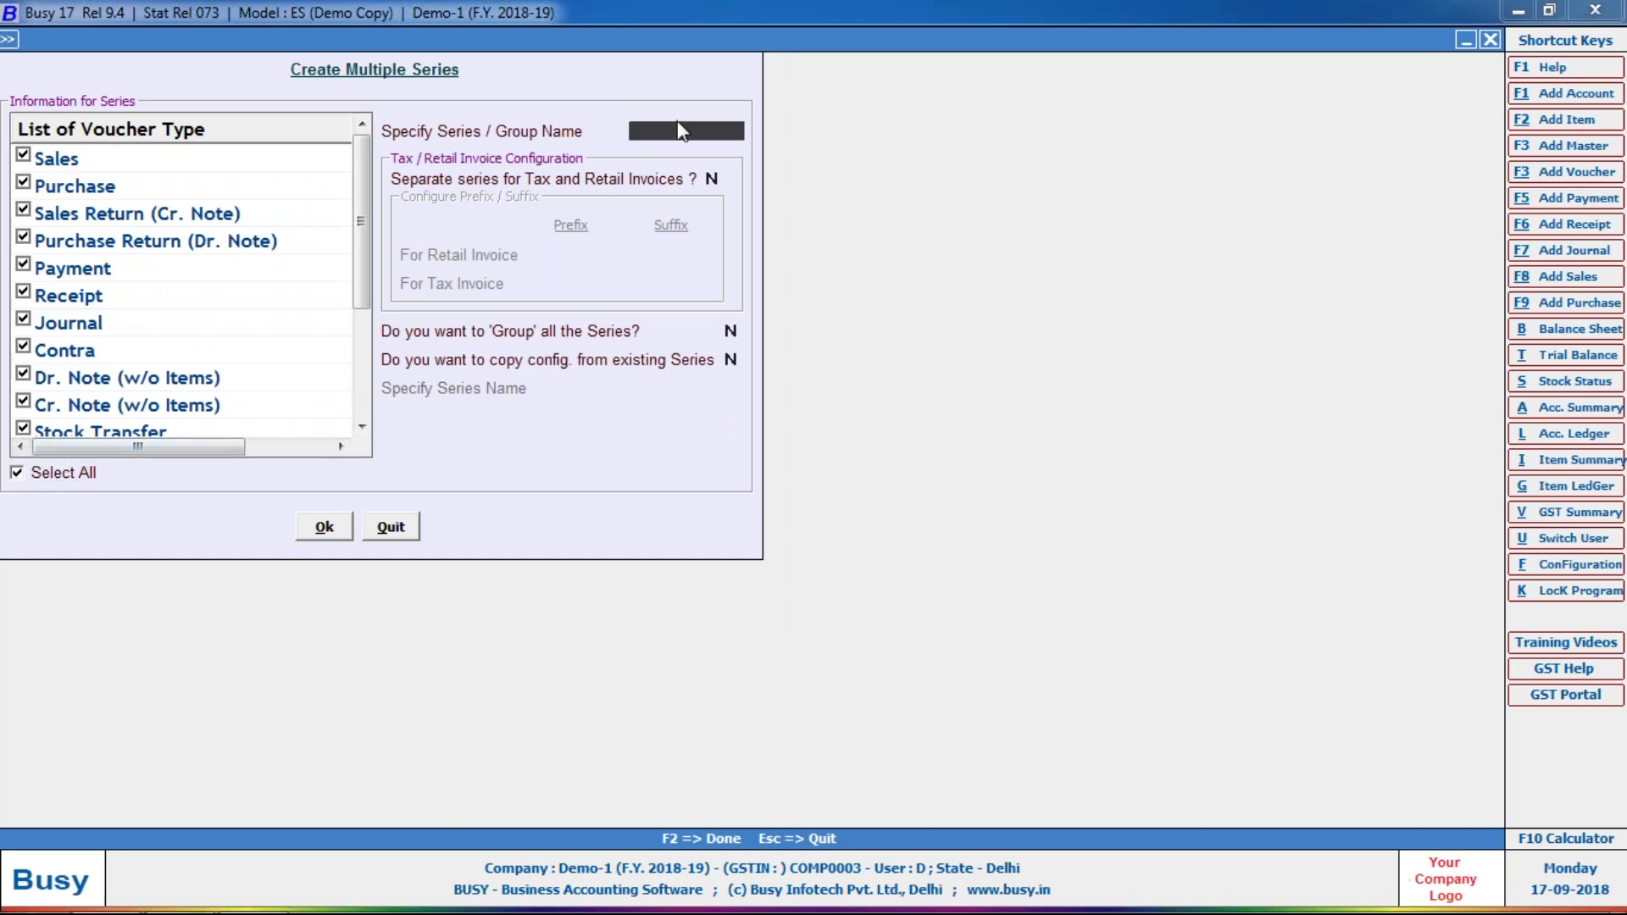
type("Mumbai")
key("Return")
key("F2")
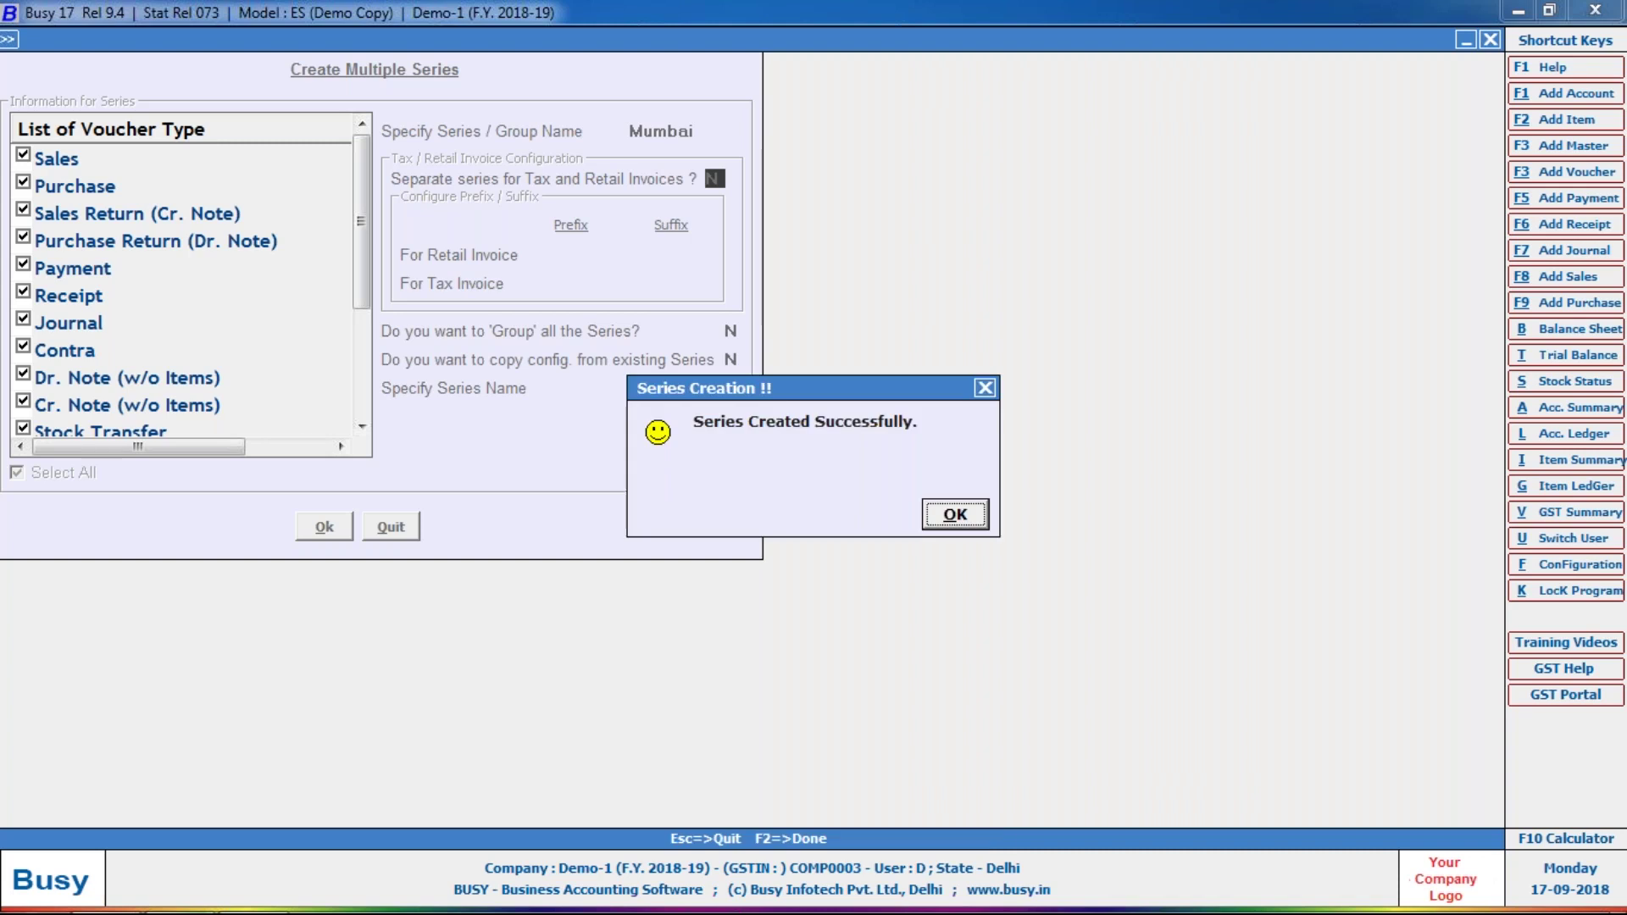
key("Return")
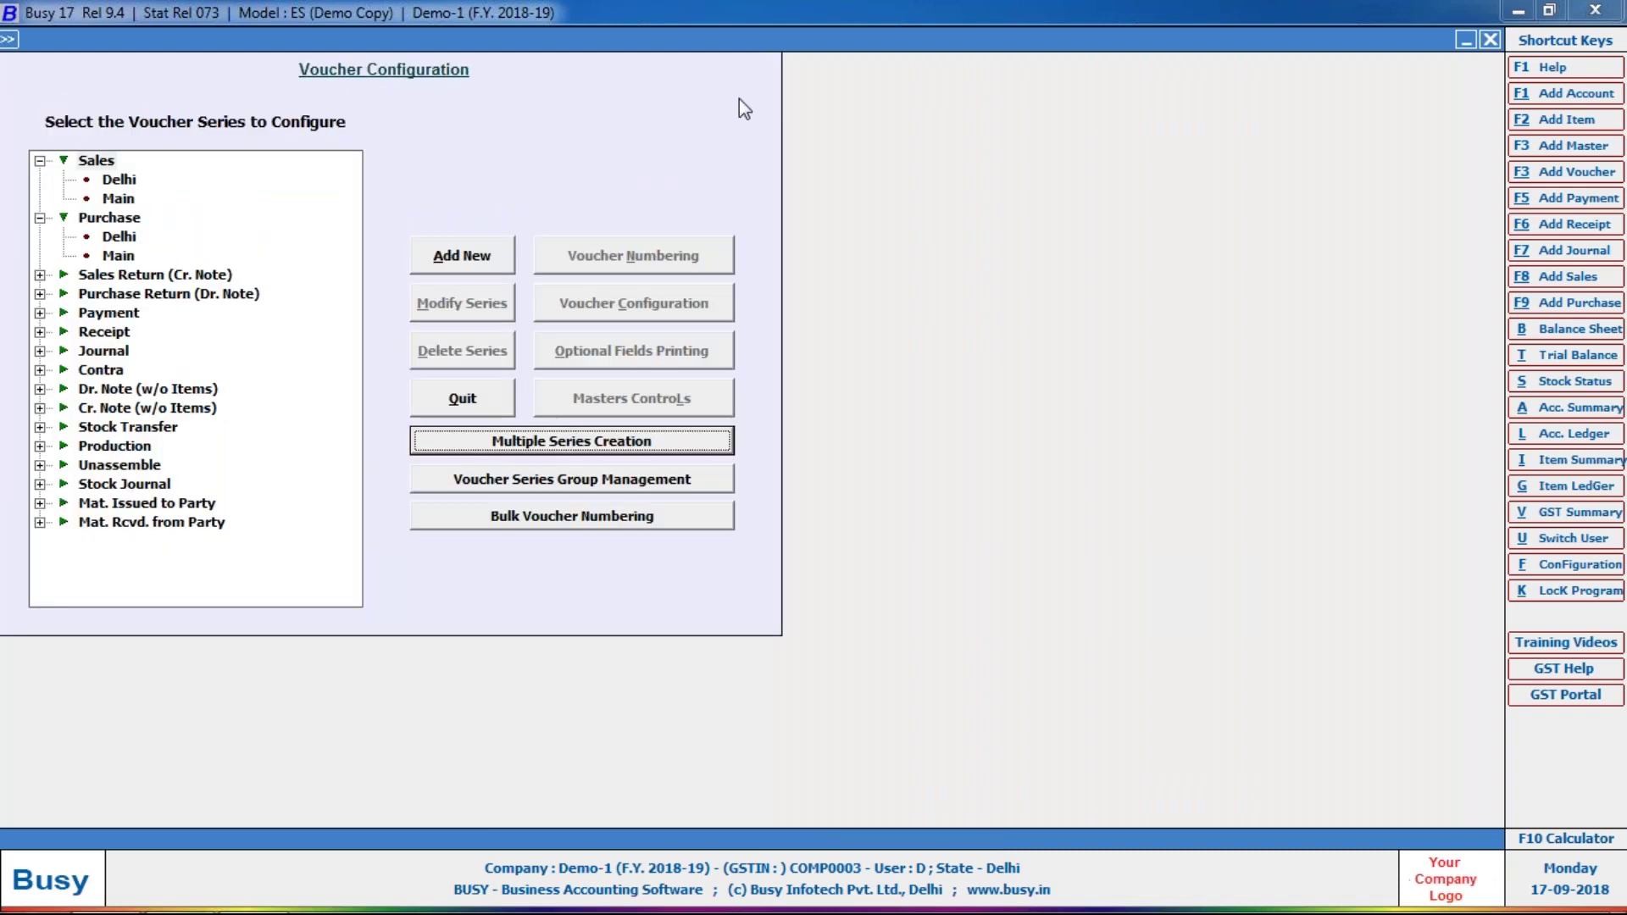
- In the Delhi series group, swap the Purchase tag from Main to Delhi and close the window
left_click(122, 180)
left_click(532, 481)
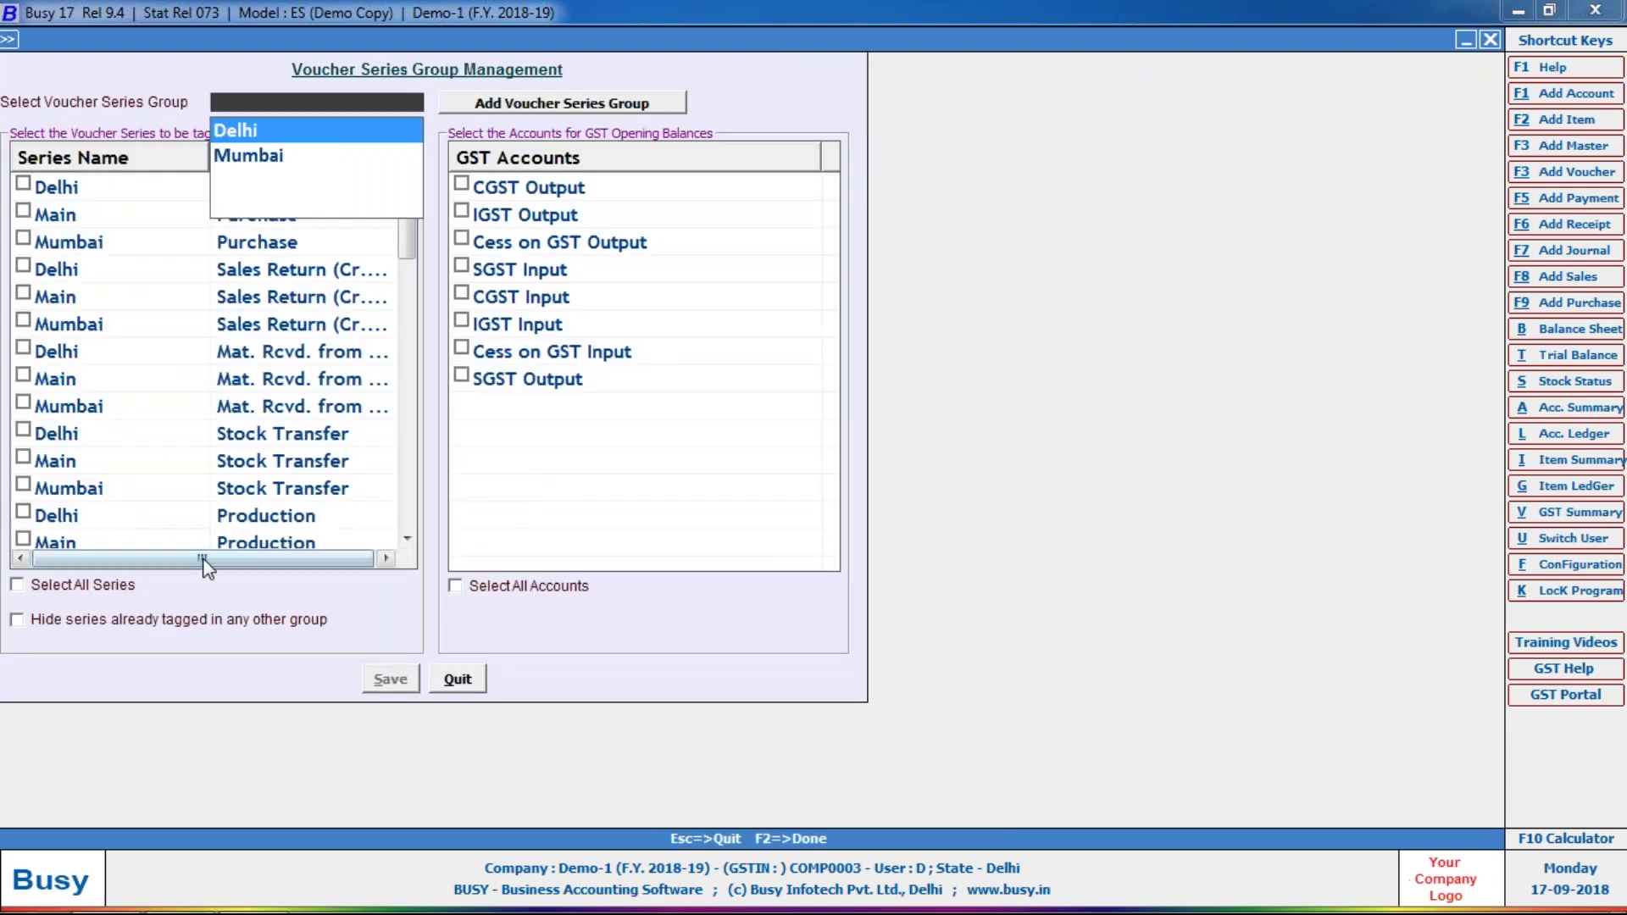
key("Return")
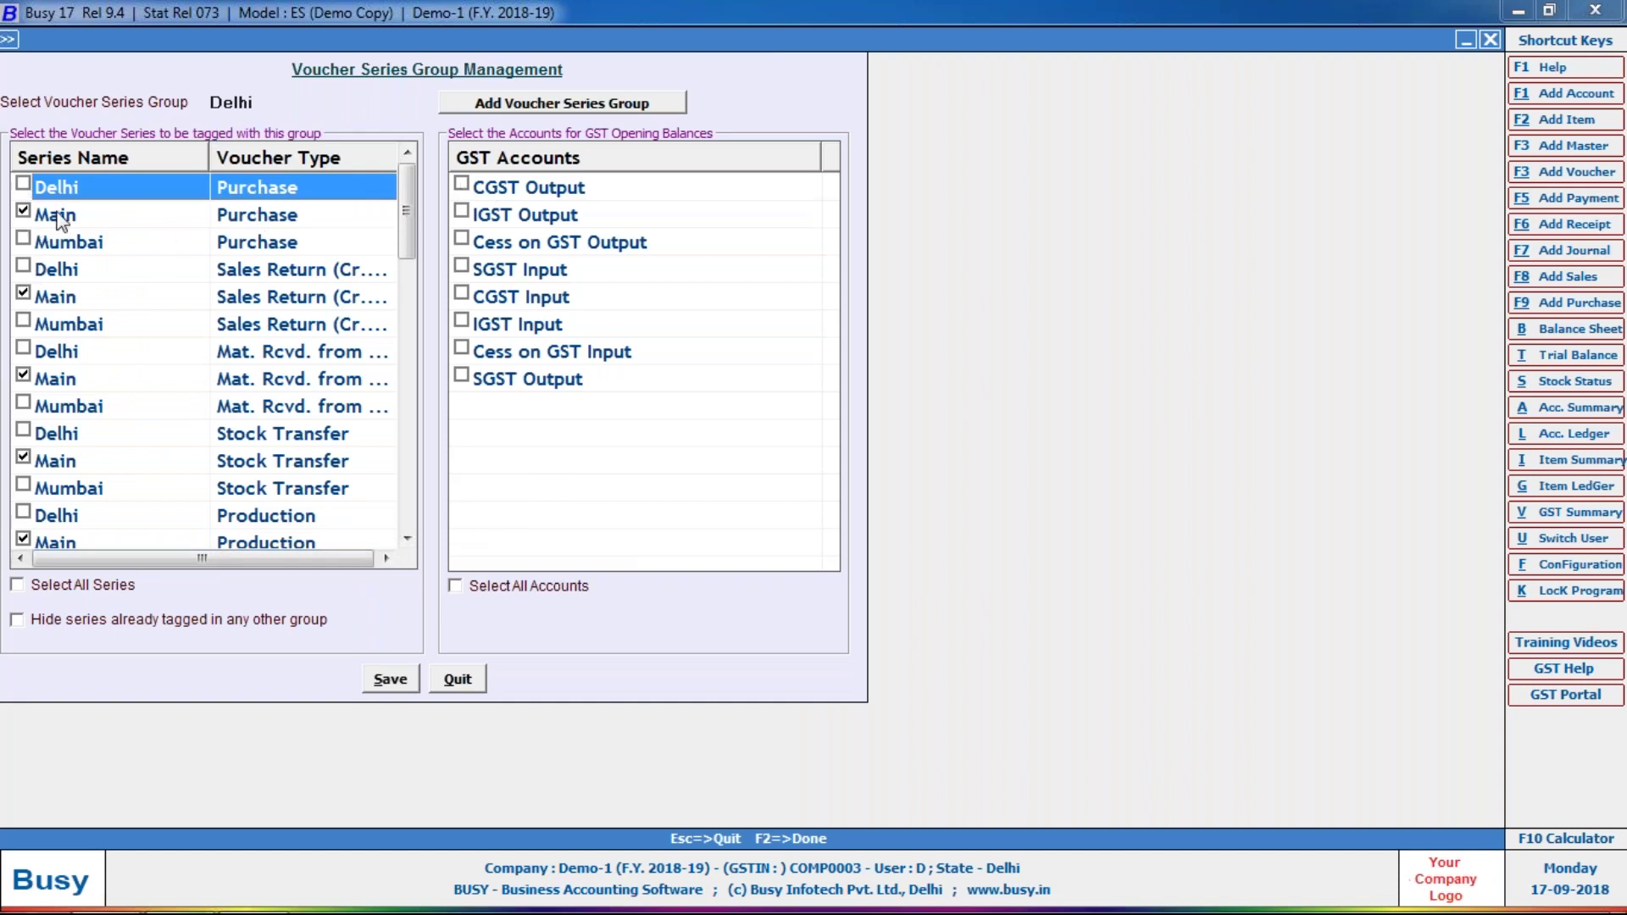
left_click(23, 210)
left_click(23, 183)
key("F2")
- Tag Delhi Purchase, Sales Return, Mat. Rcvd., Stock Transfer, Production and Sales series in the Delhi group
key("Return")
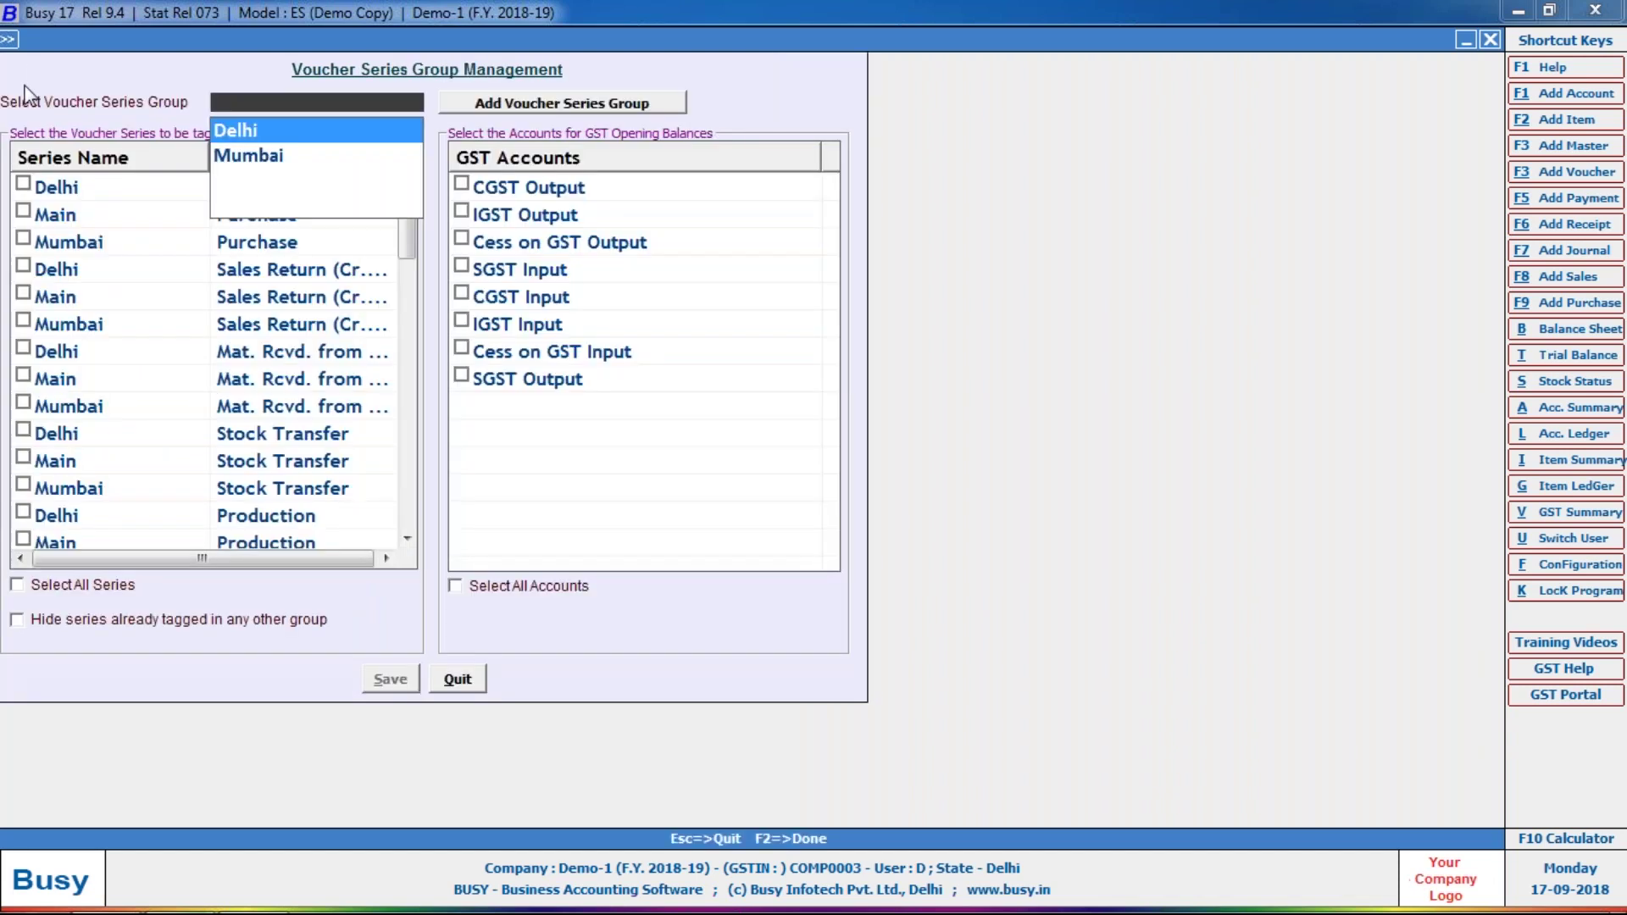
left_click(337, 128)
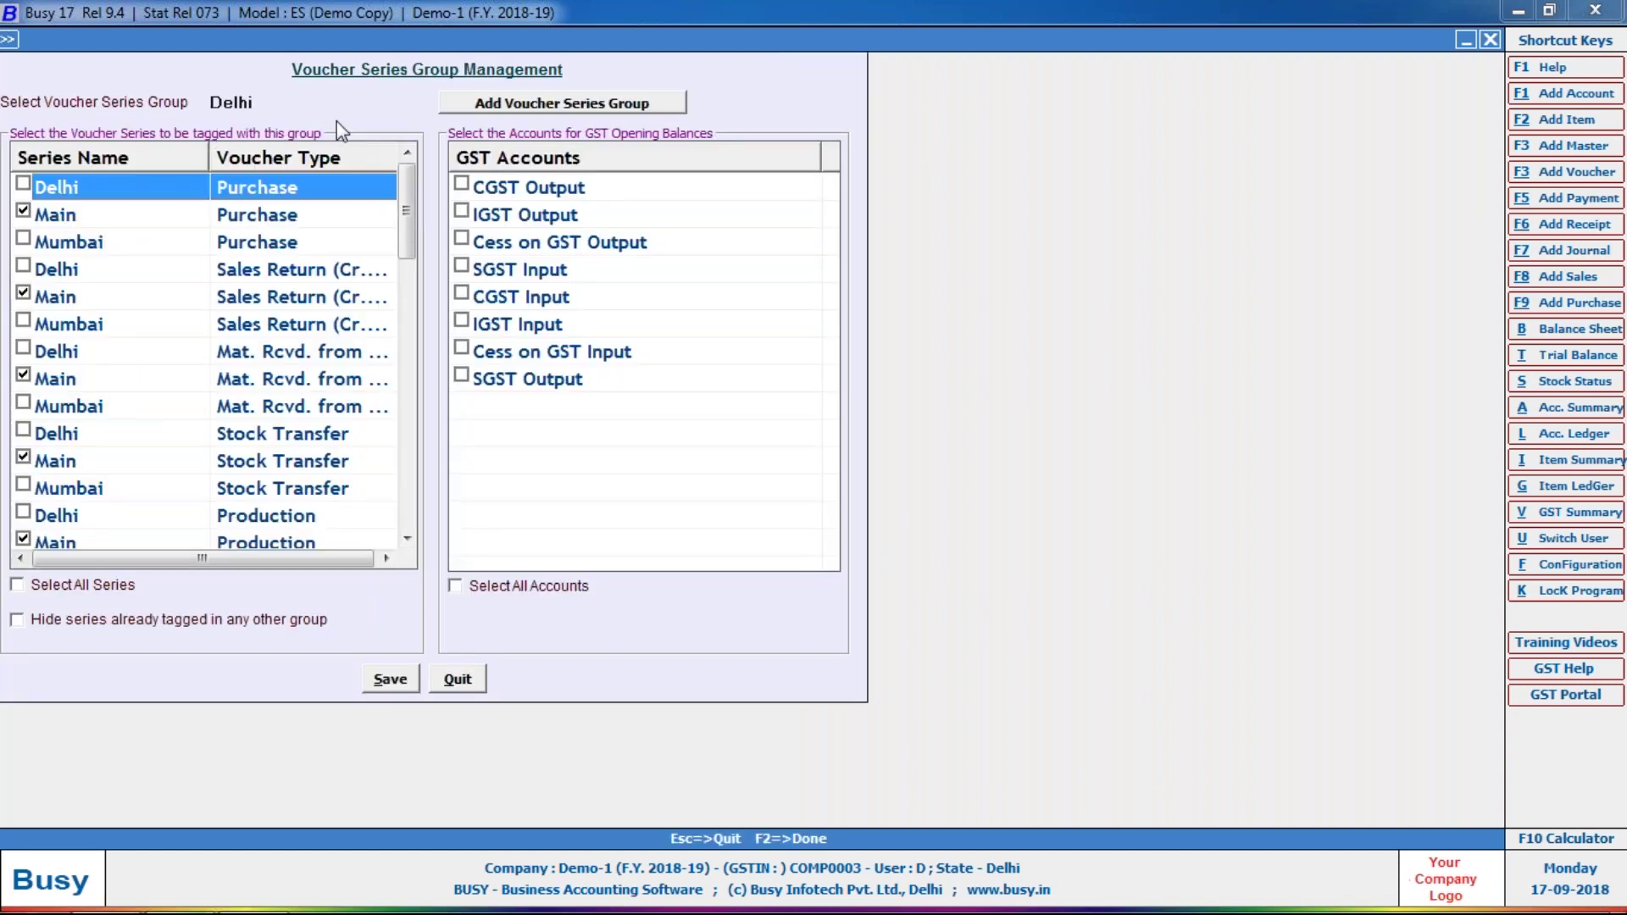
left_click(23, 184)
left_click(23, 348)
left_click(23, 266)
left_click(23, 293)
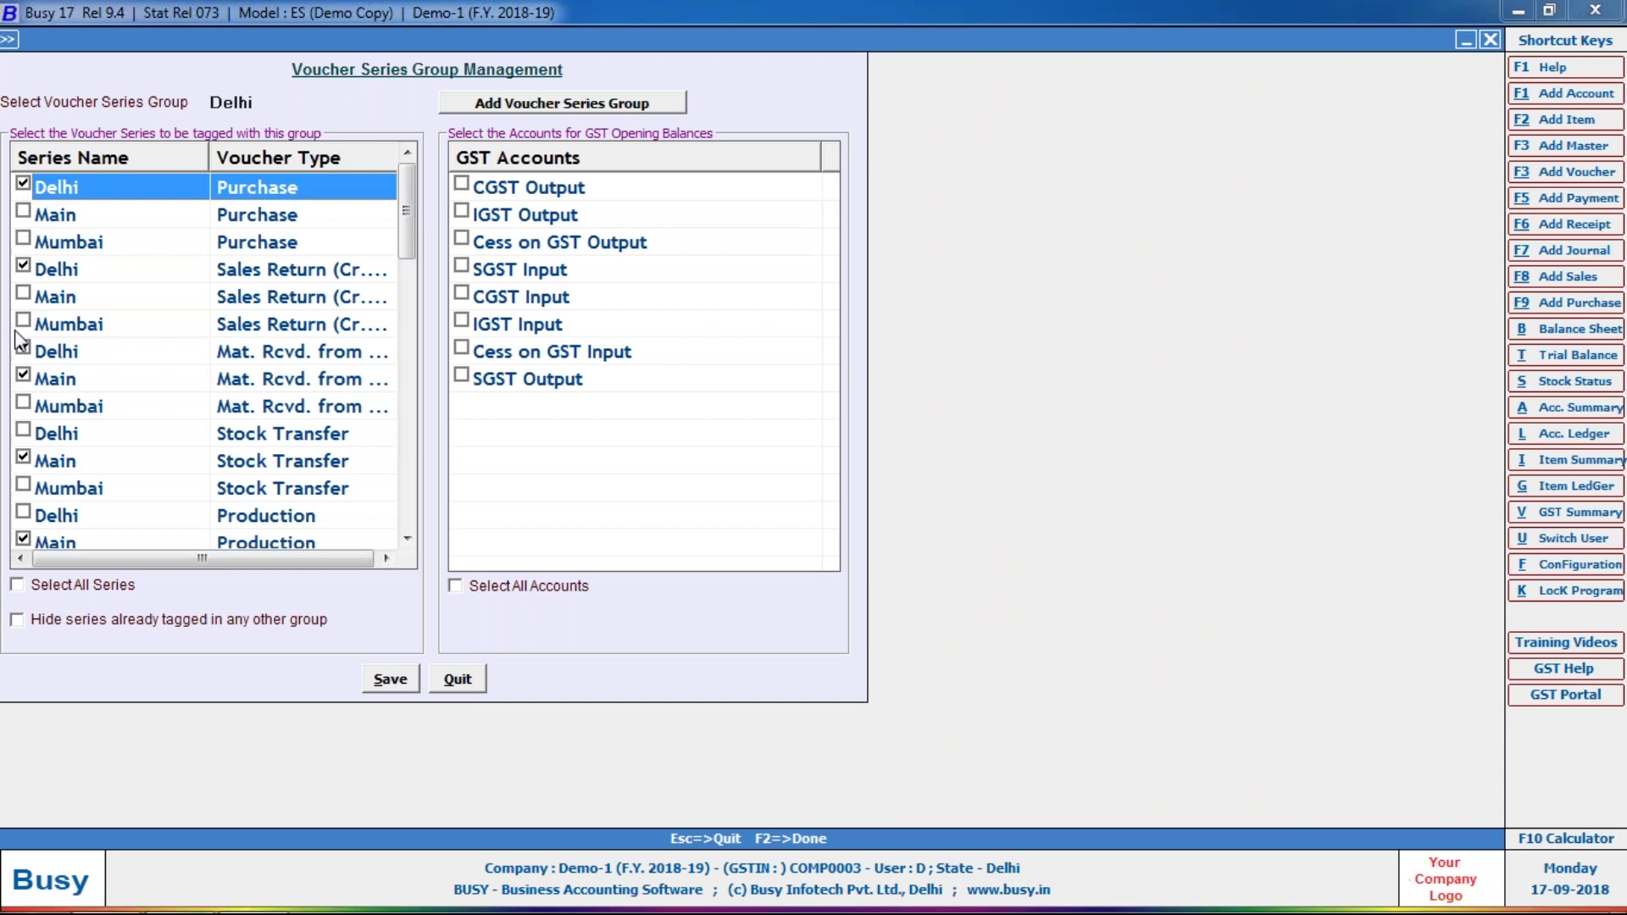
left_click(23, 430)
left_click(23, 458)
left_click(23, 457)
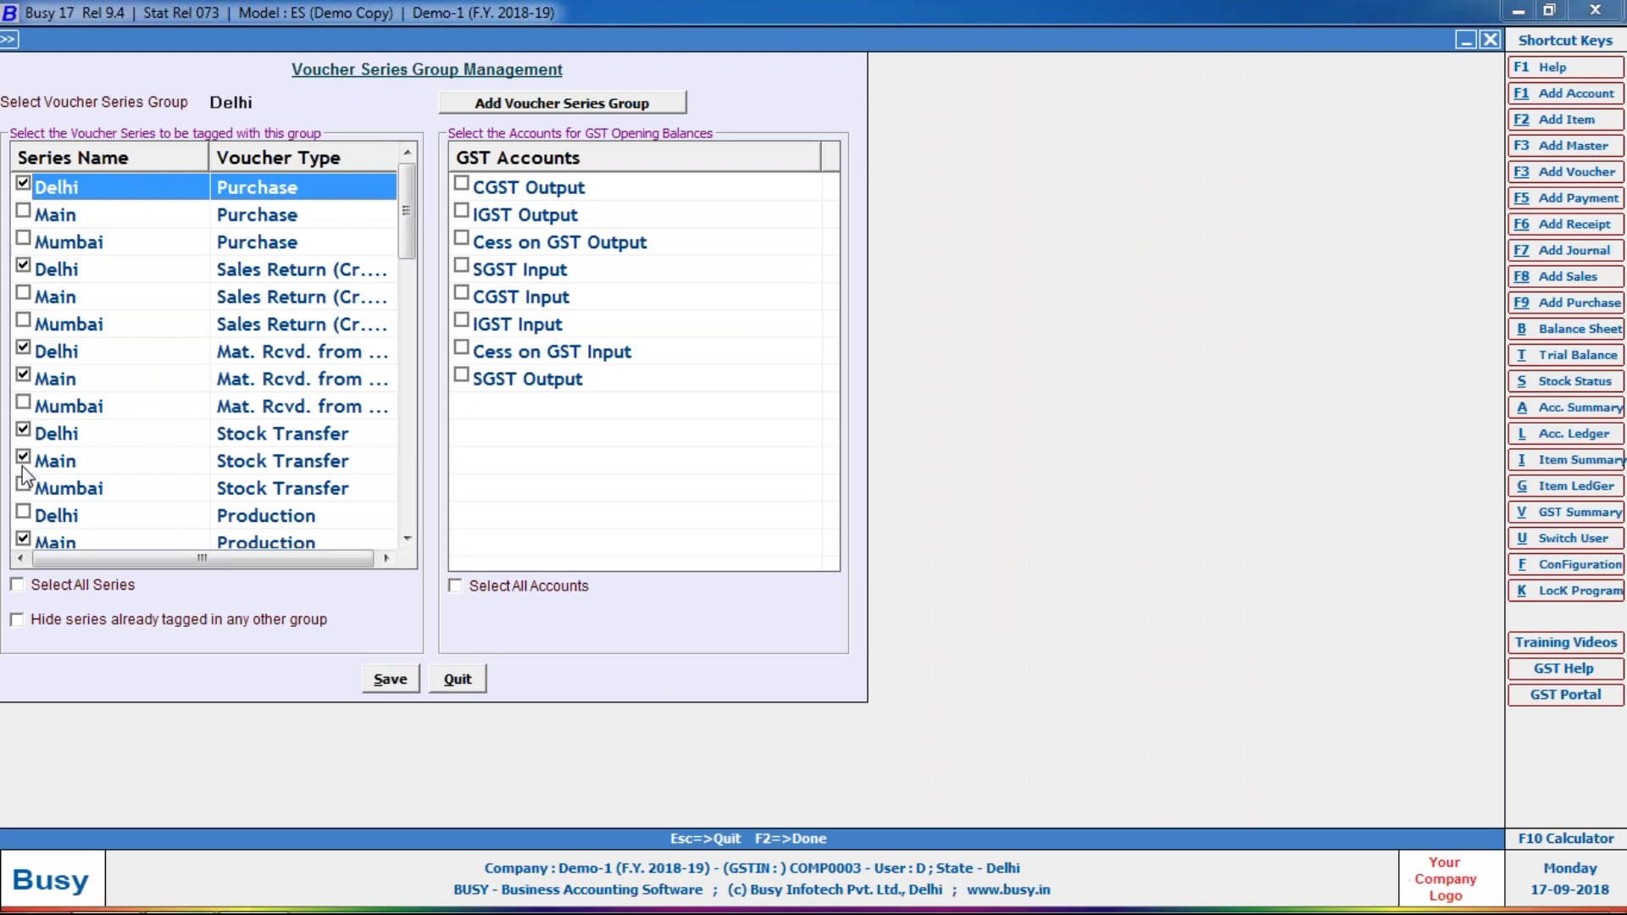
left_click(23, 512)
scroll(23, 509, "down", 3)
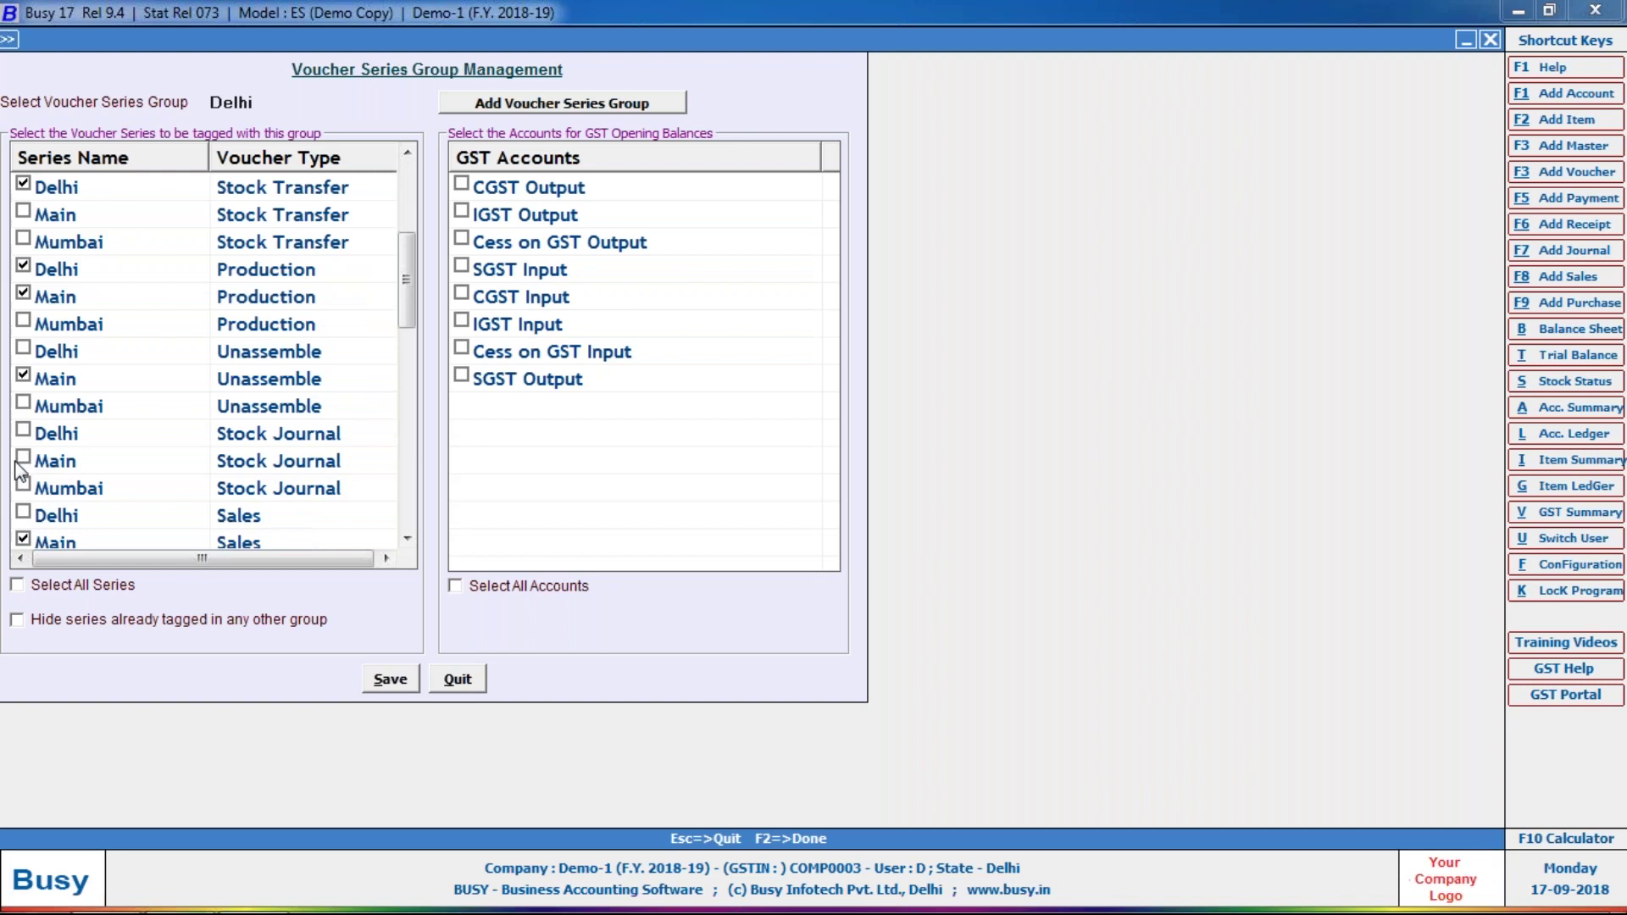
left_click(23, 511)
scroll(39, 493, "down", 1)
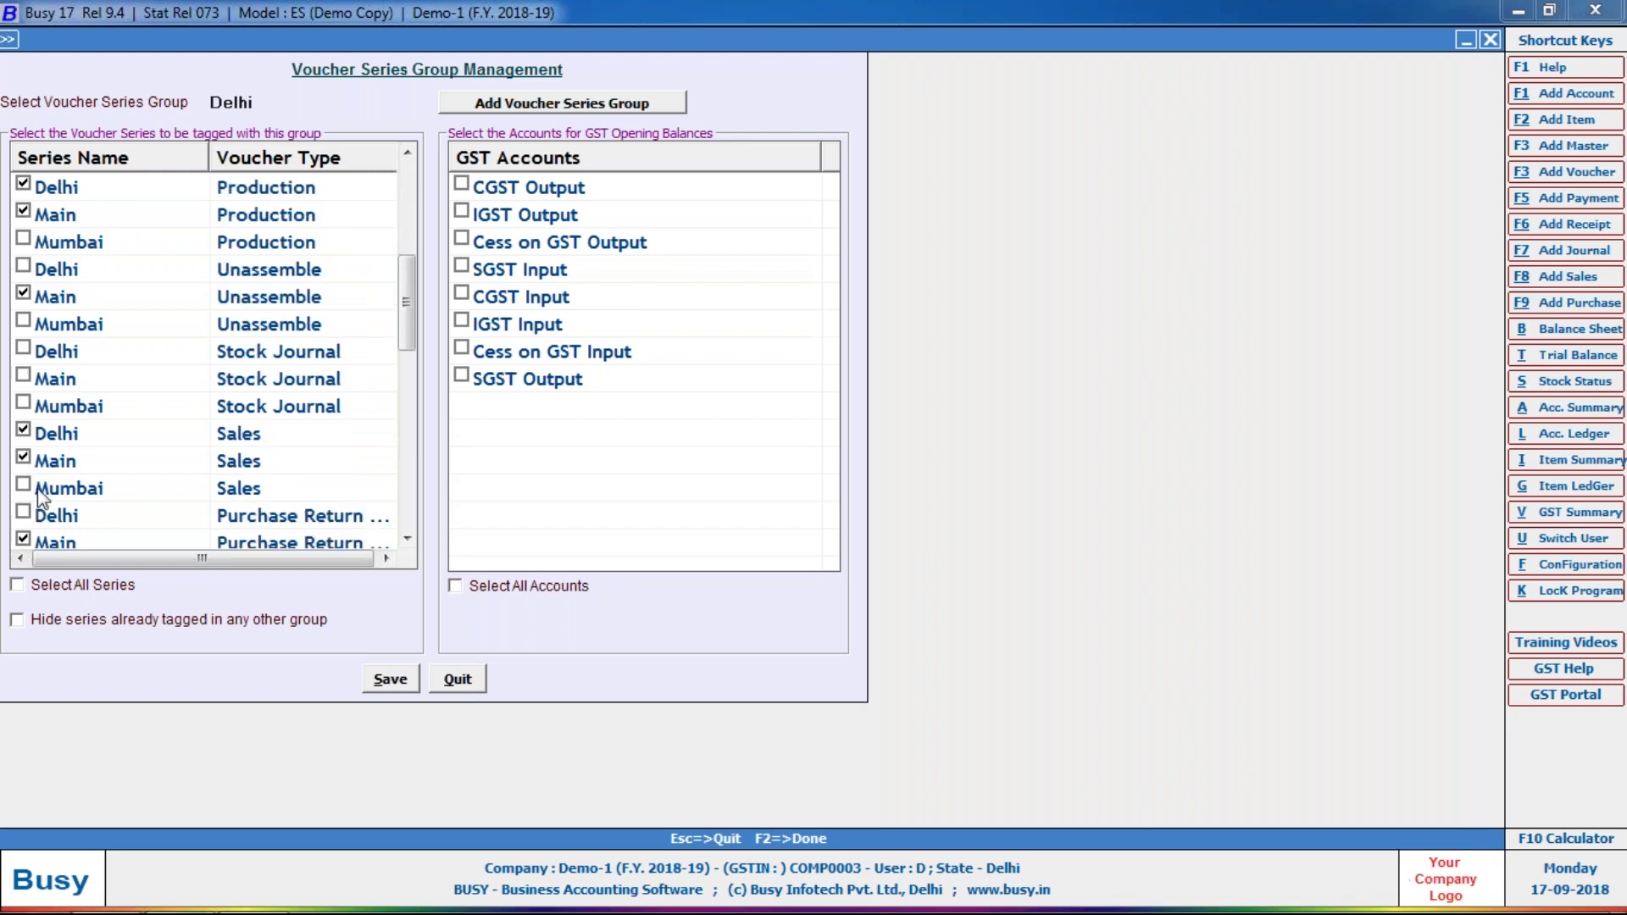
left_click(24, 457)
scroll(37, 467, "down", 3)
- Try Select All Series, tag Delhi Sales, Purchase Return, Mat. Issued, Receipt and Journal, and toggle hiding tagged series
left_click(88, 590)
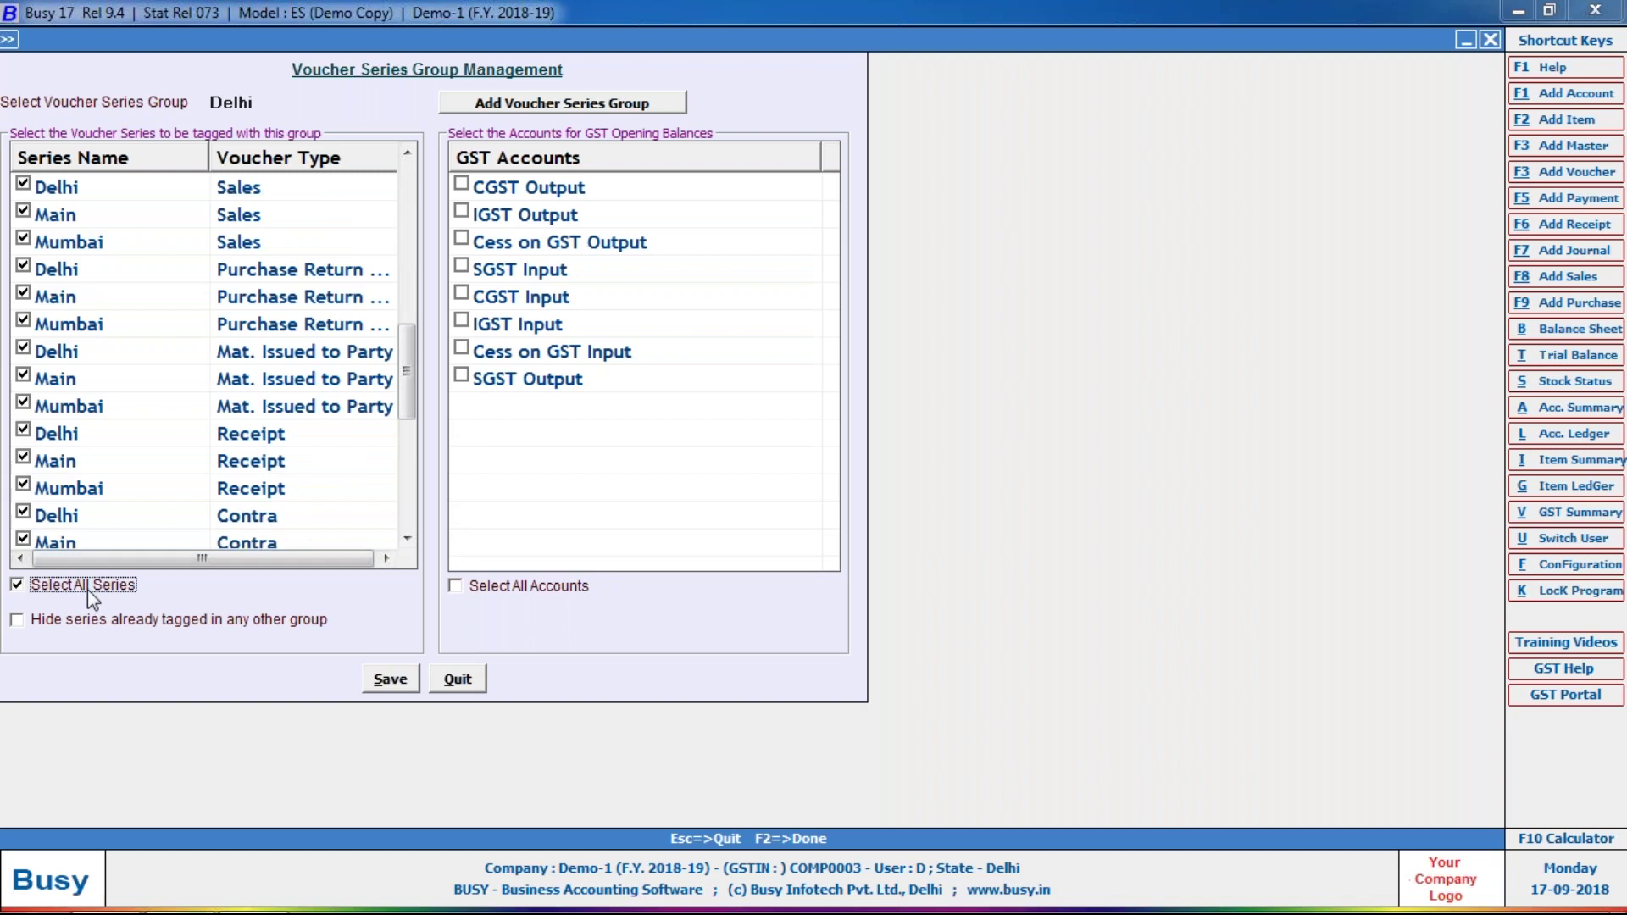
left_click(88, 588)
left_click(23, 184)
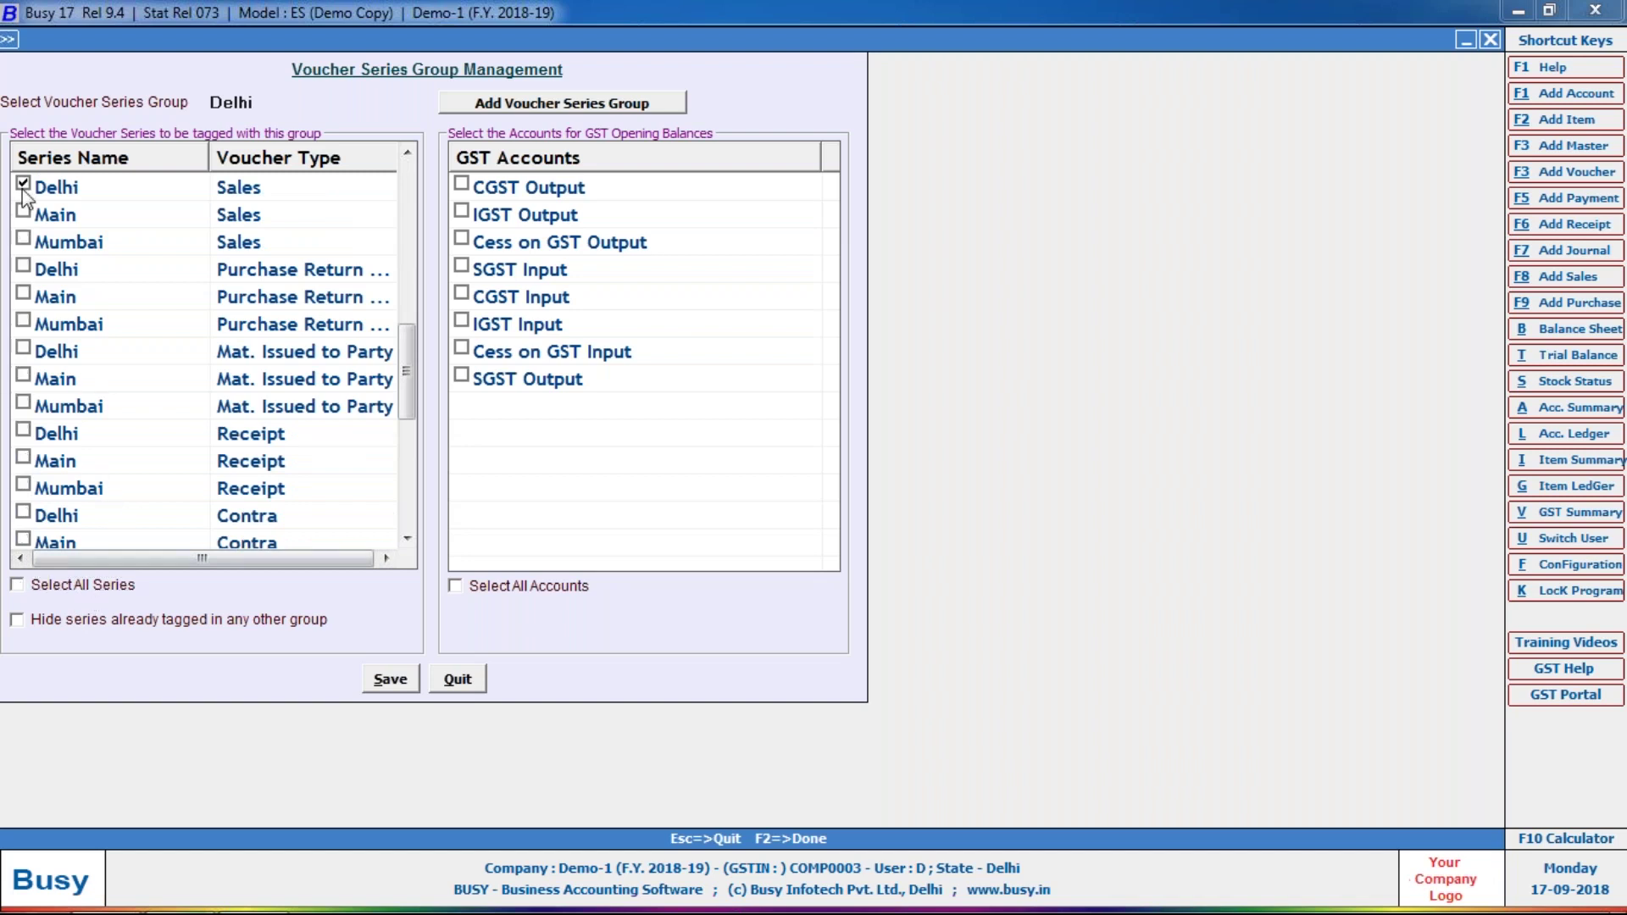
left_click(23, 267)
left_click(23, 349)
left_click(23, 432)
scroll(37, 515, "down", 2)
left_click(24, 432)
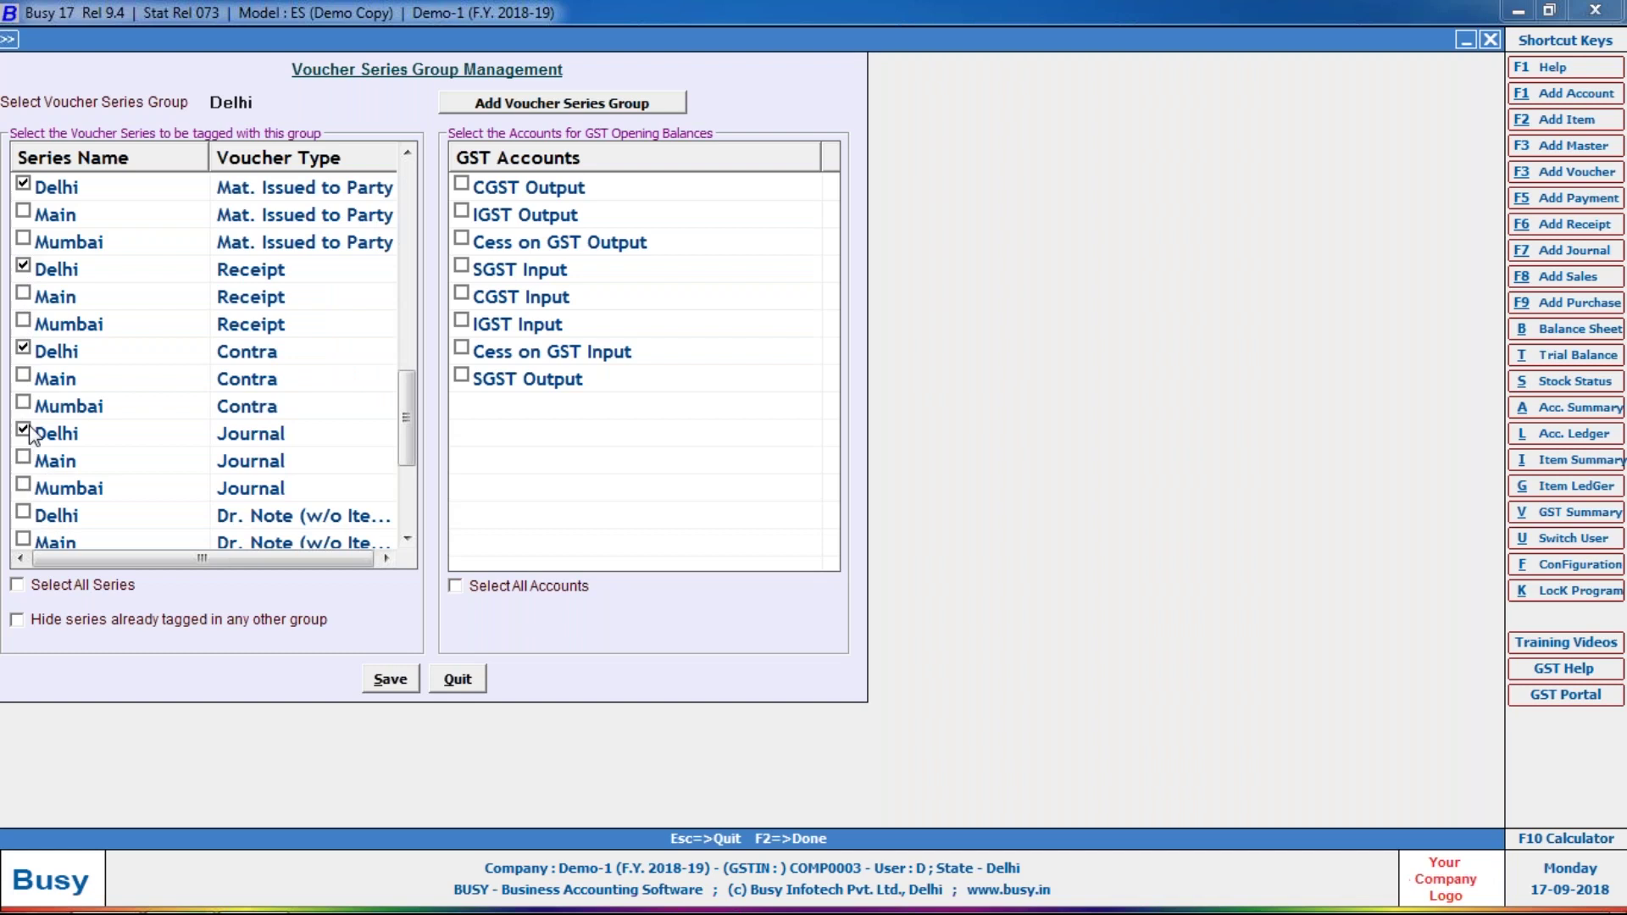
scroll(32, 416, "down", 1)
scroll(18, 414, "down", 1)
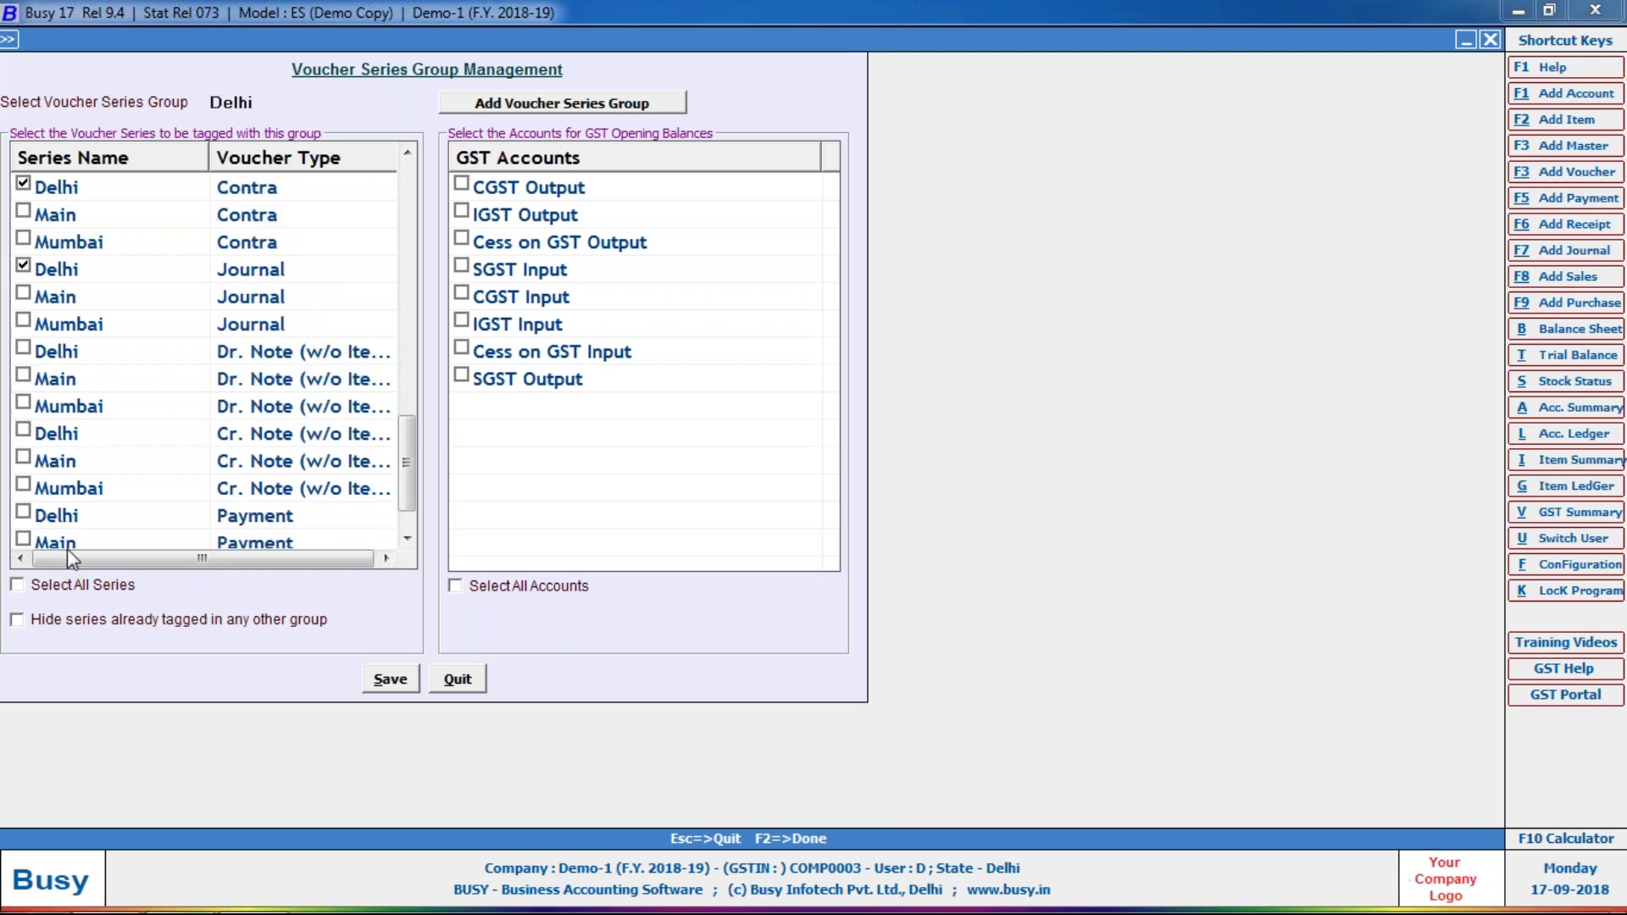
left_click(81, 620)
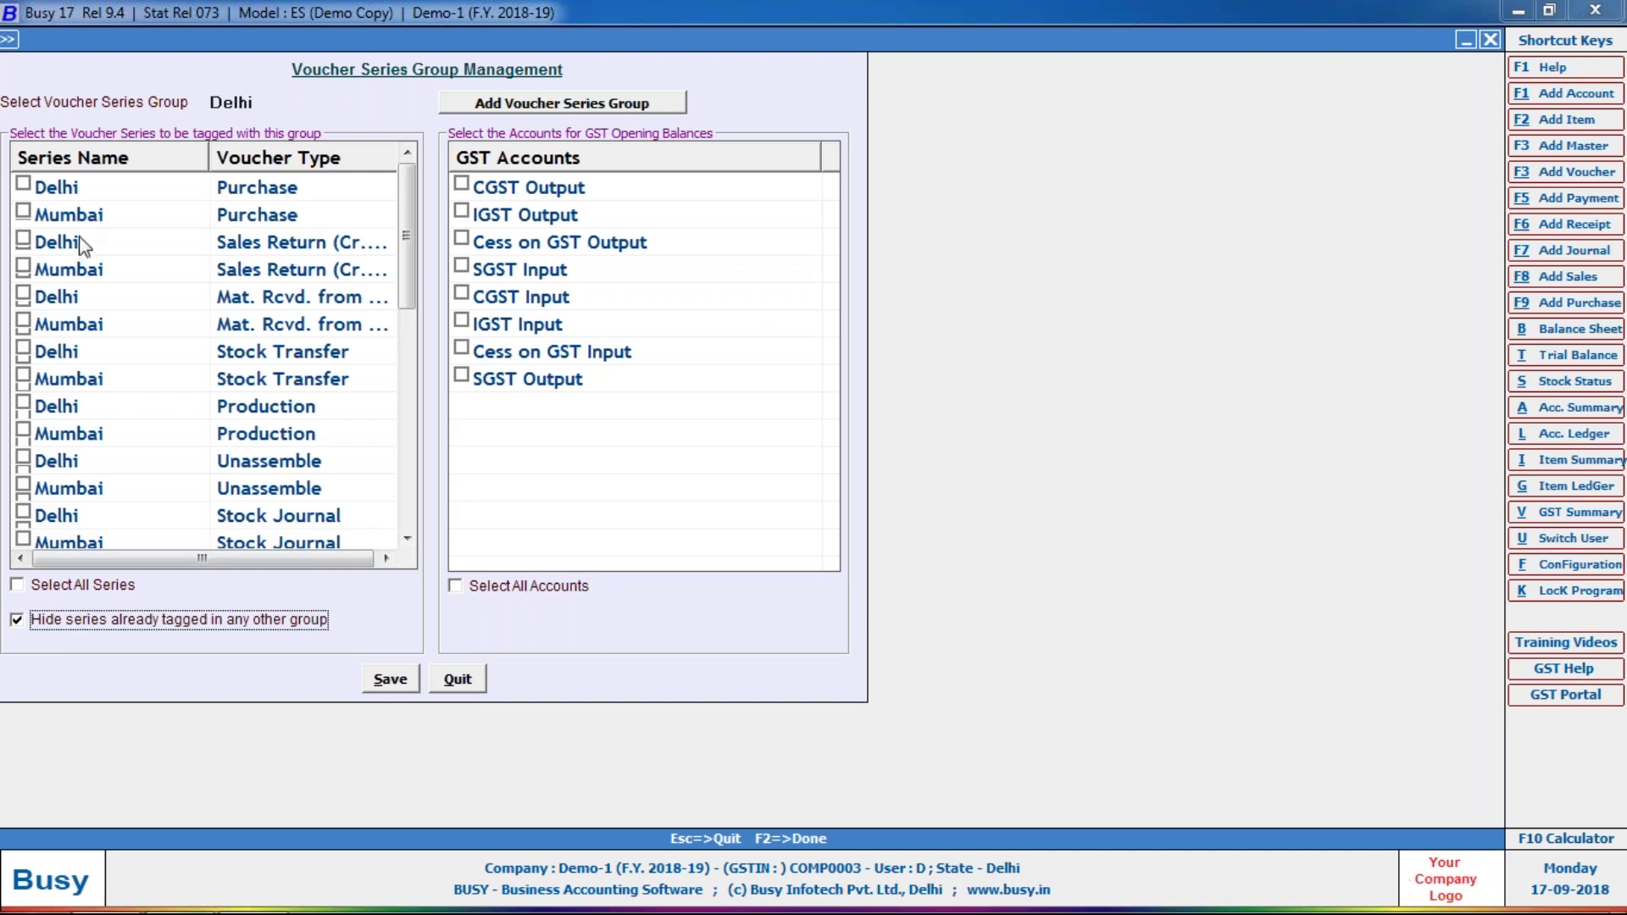
left_click(169, 622)
- Close series group management and the company, then log back in as delhi
left_click(391, 679)
key("Escape")
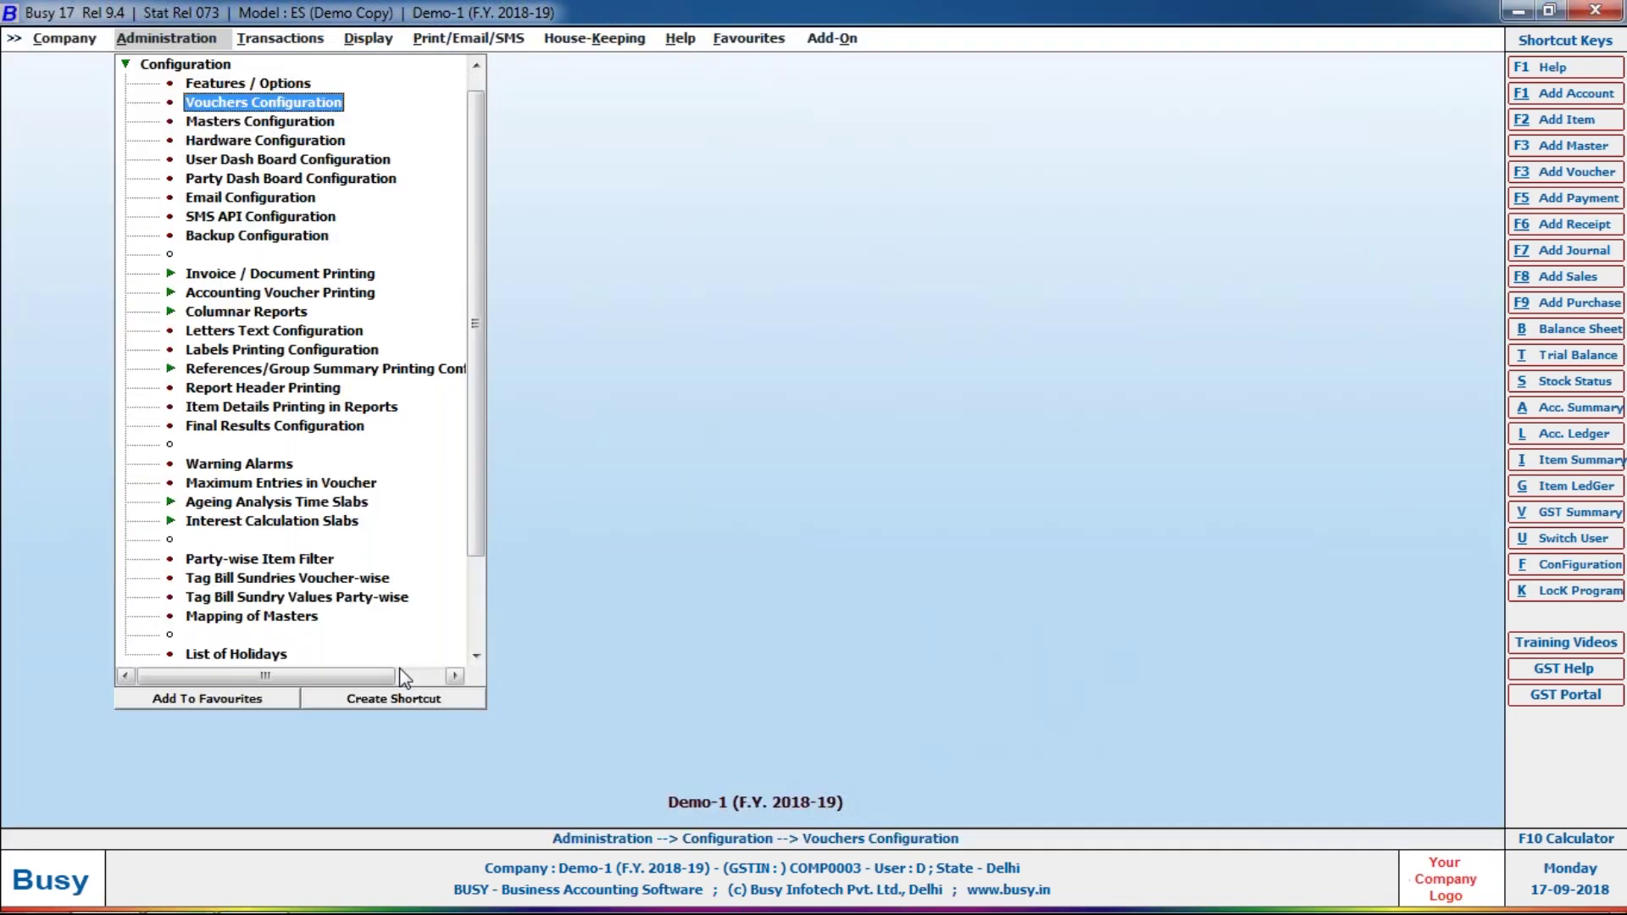
key("Left")
key("Return")
key("Return")
key("Return")
type("delhi")
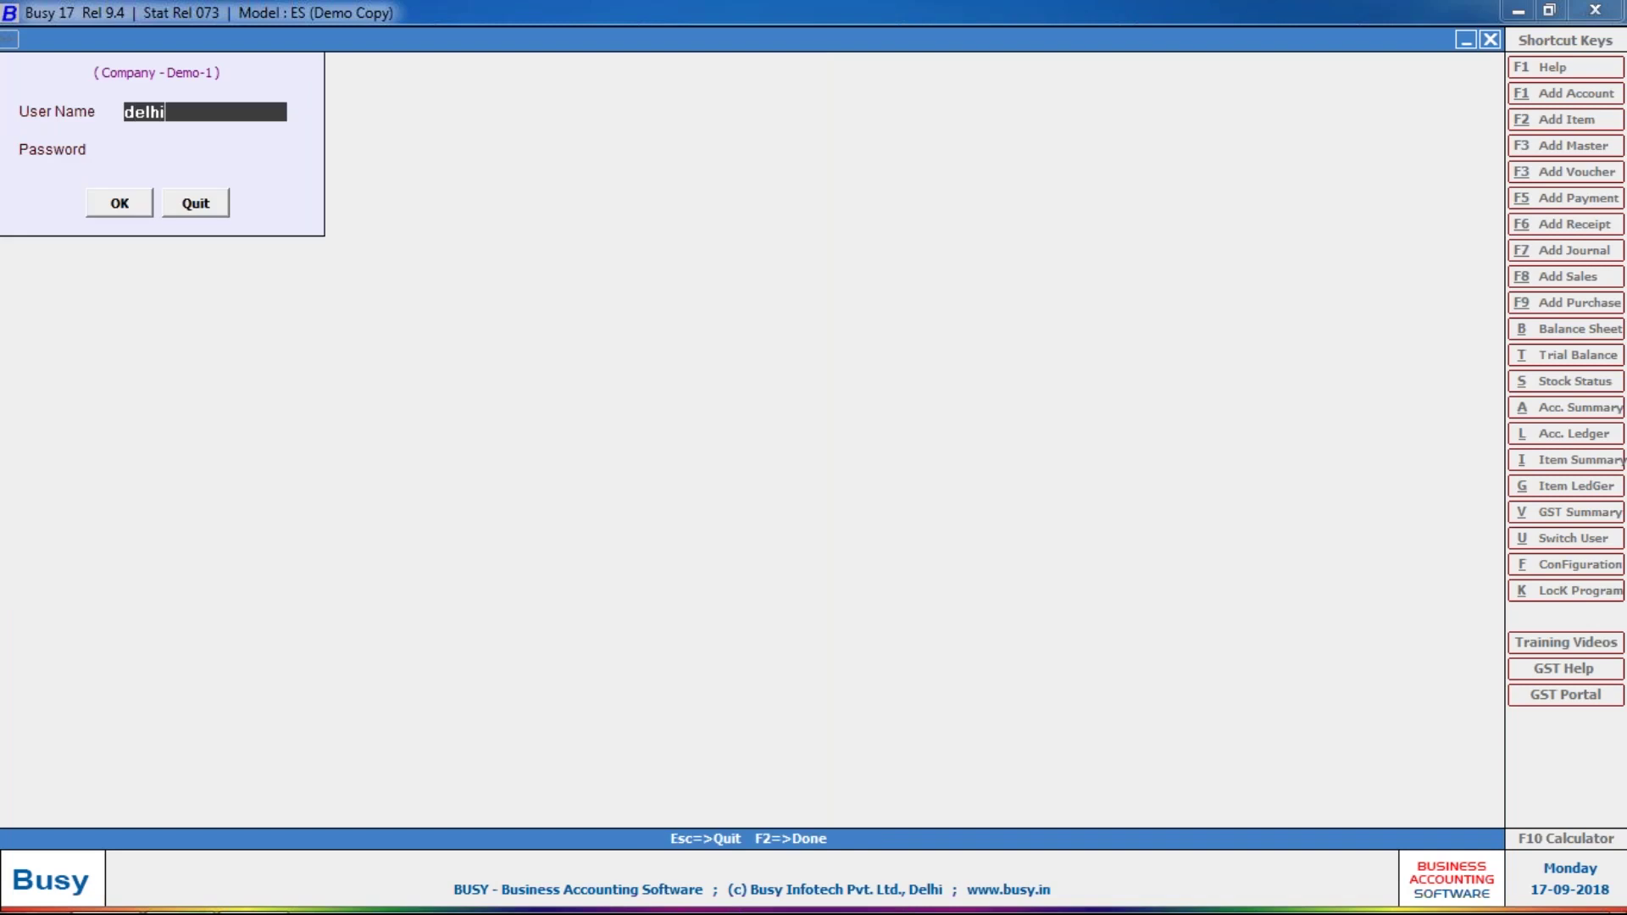
key("Return")
key("Return")
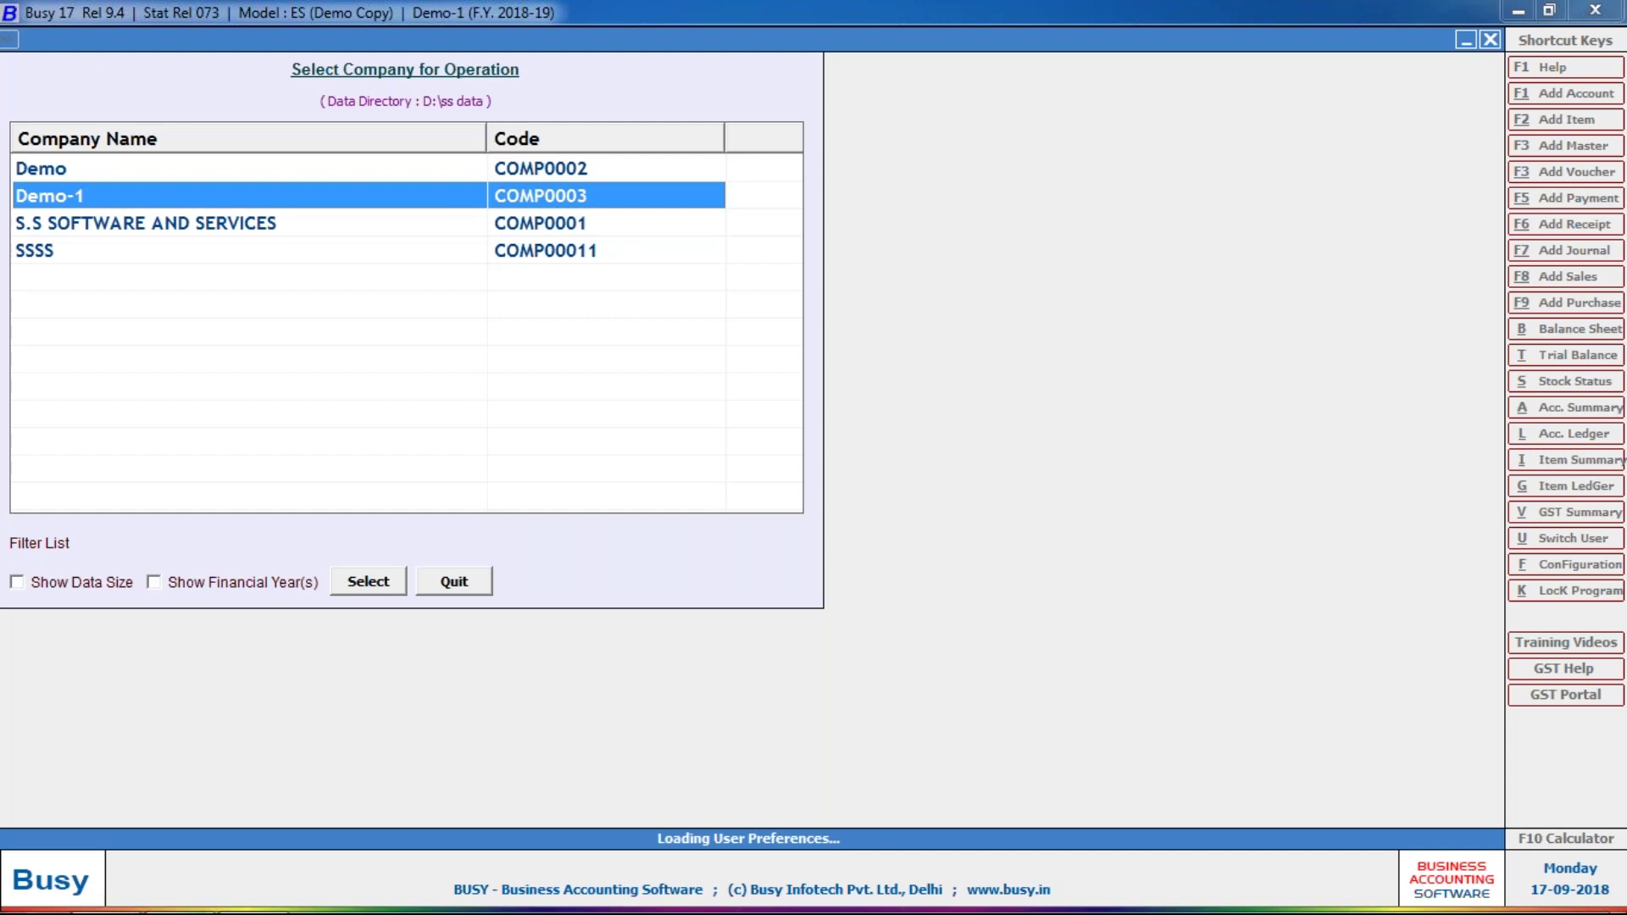
- Discard a test sales voucher still defaulting to Main series, then reopen Demo-1
key("Right")
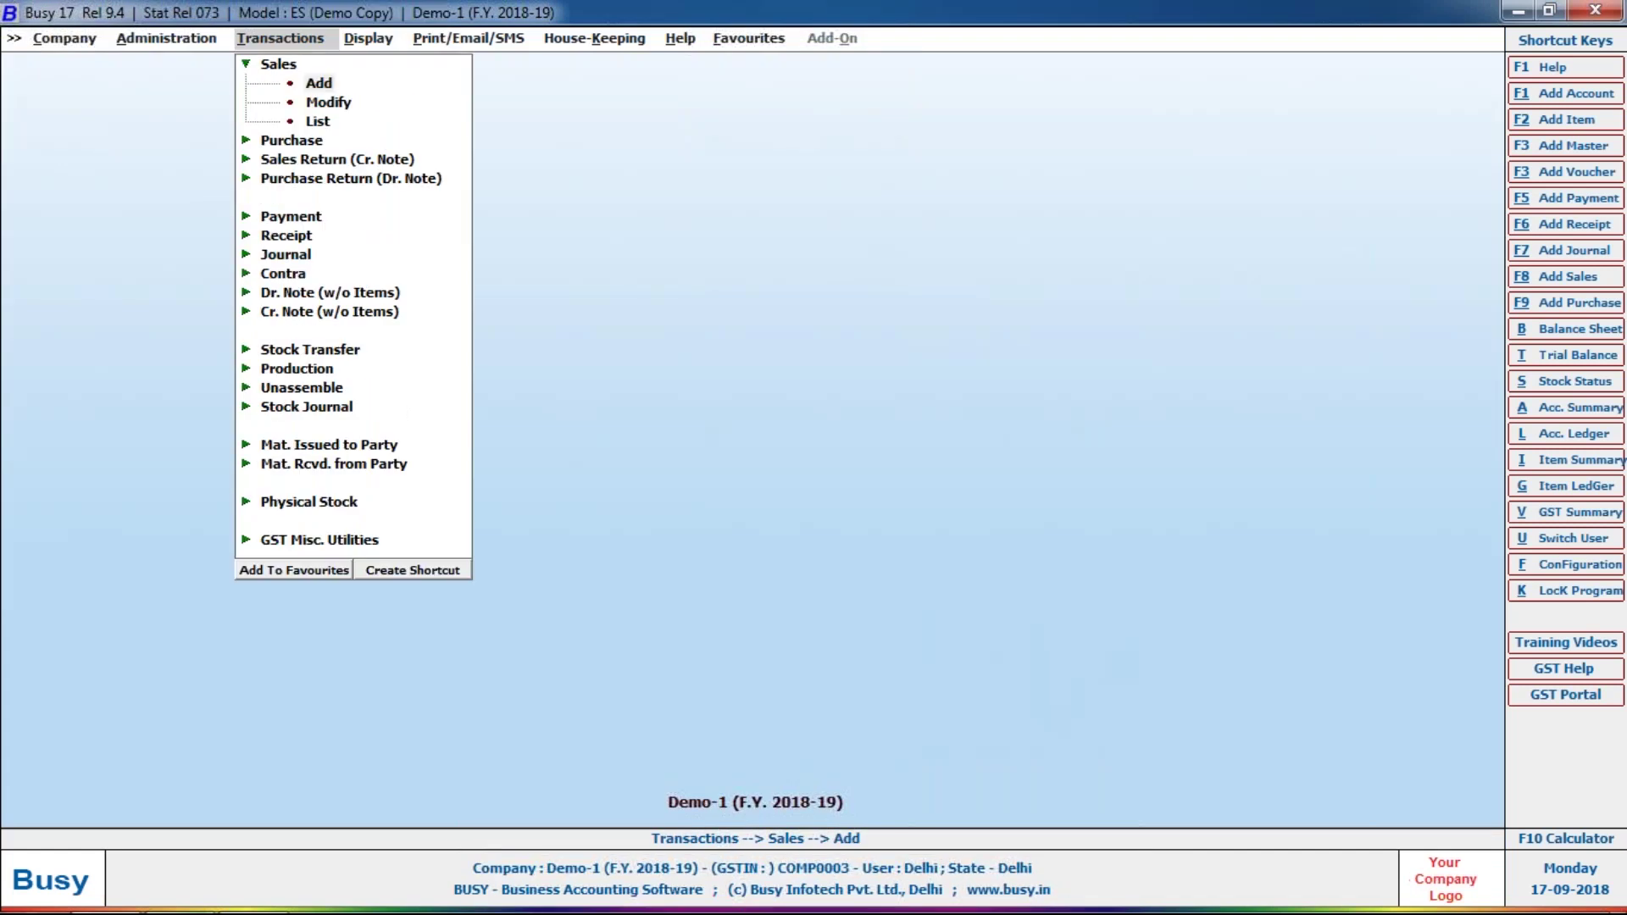
key("Return")
key("Return")
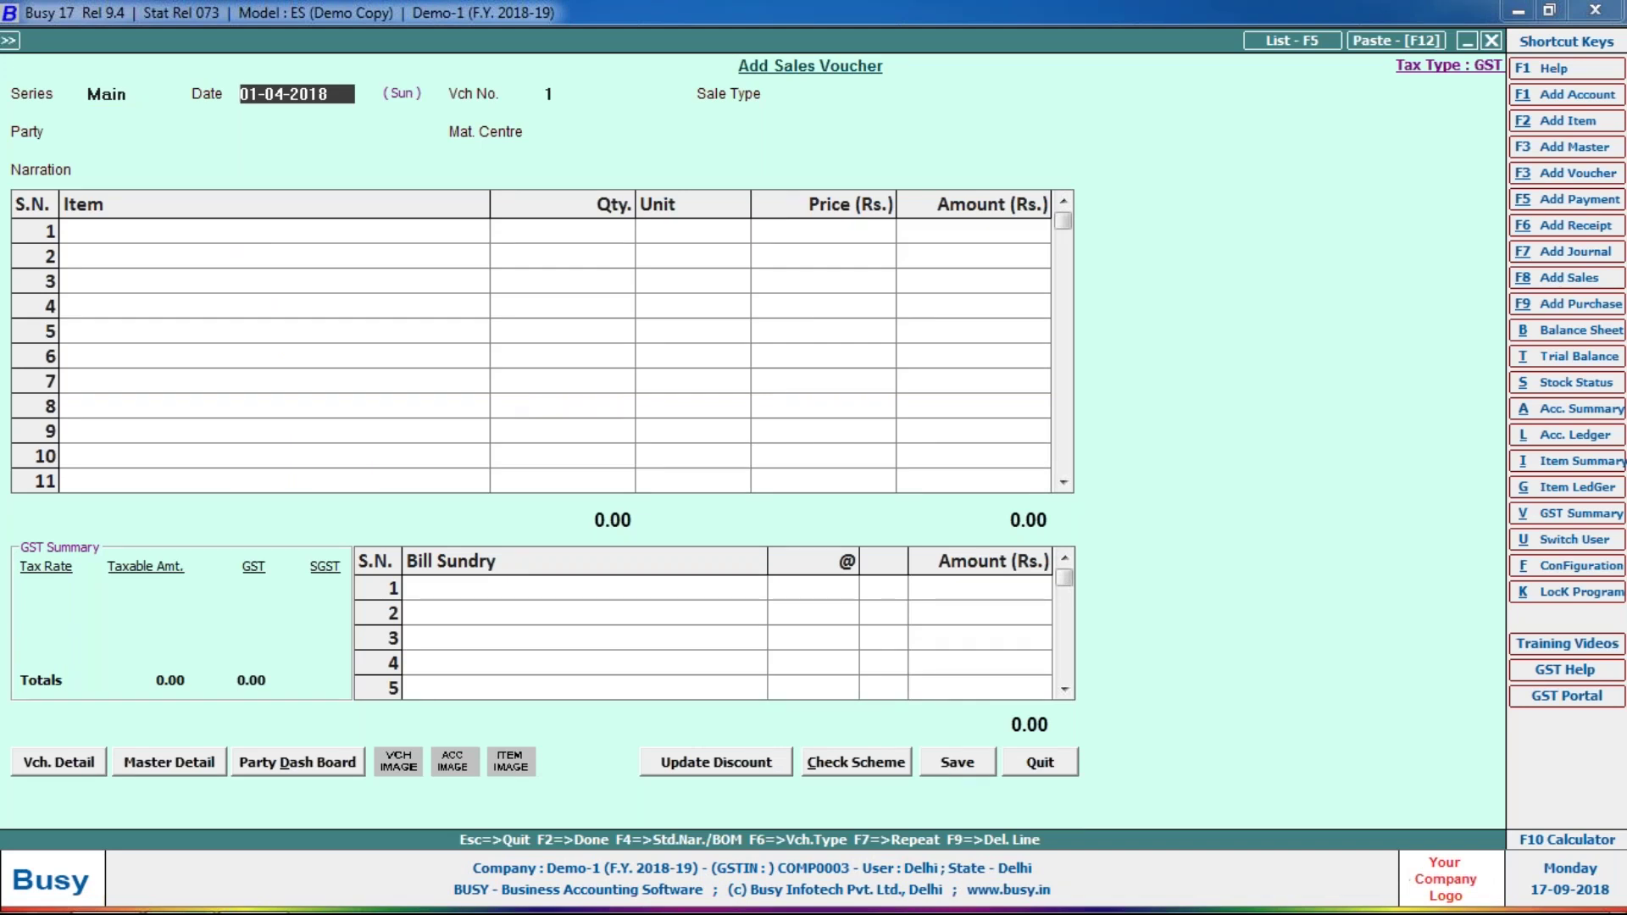
key("Escape")
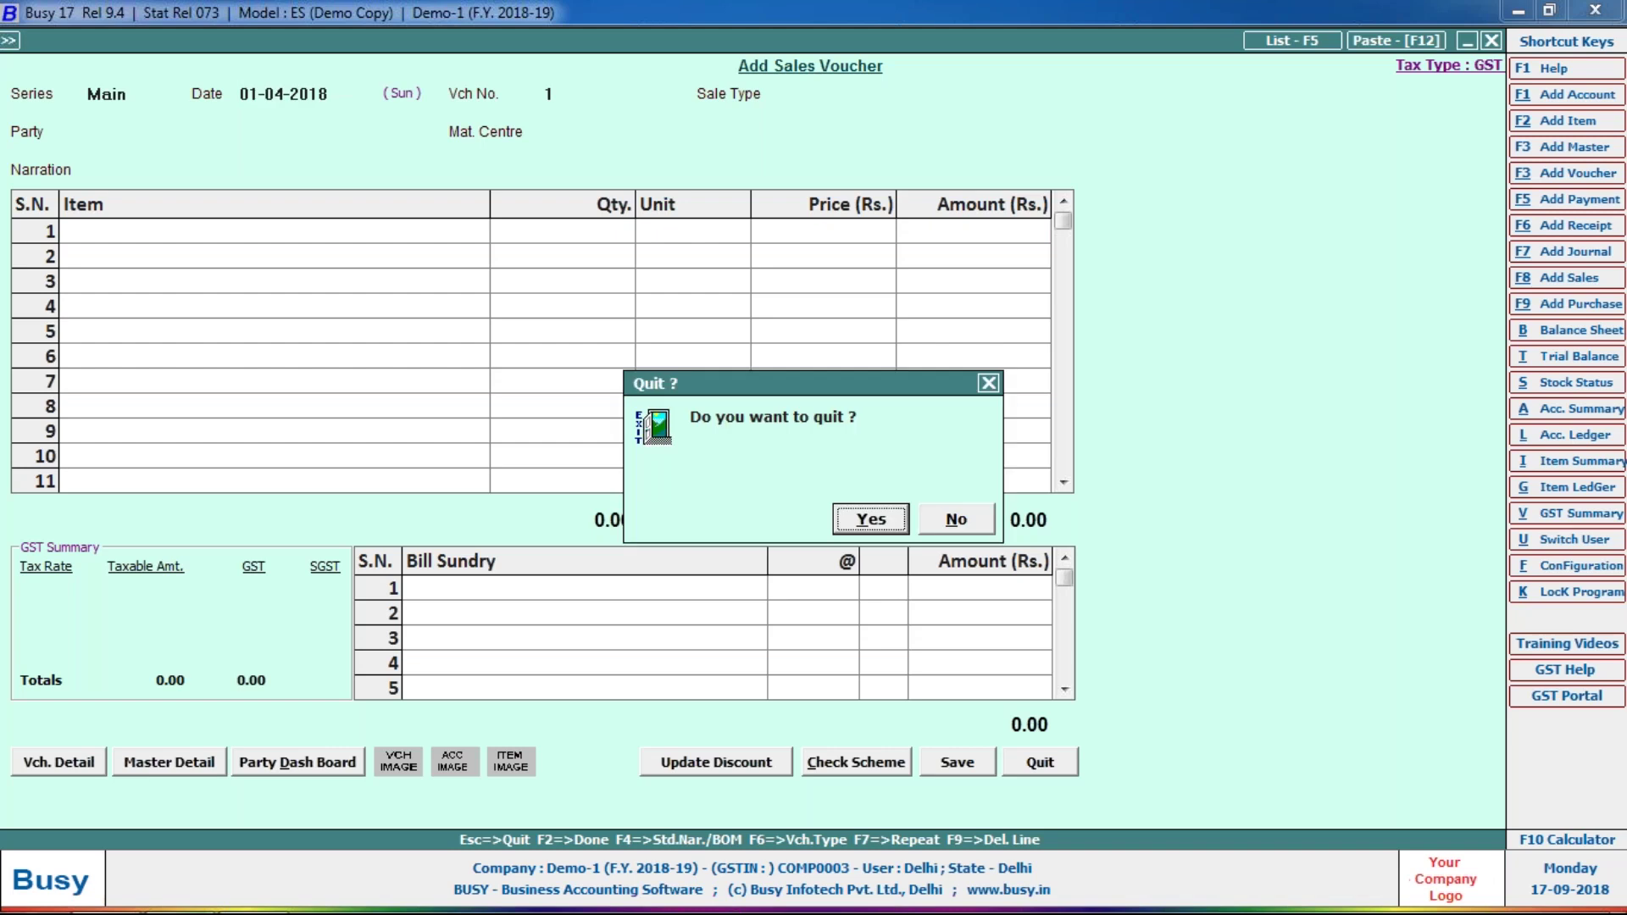
key("Return")
key("Left")
key("Left")
key("Return")
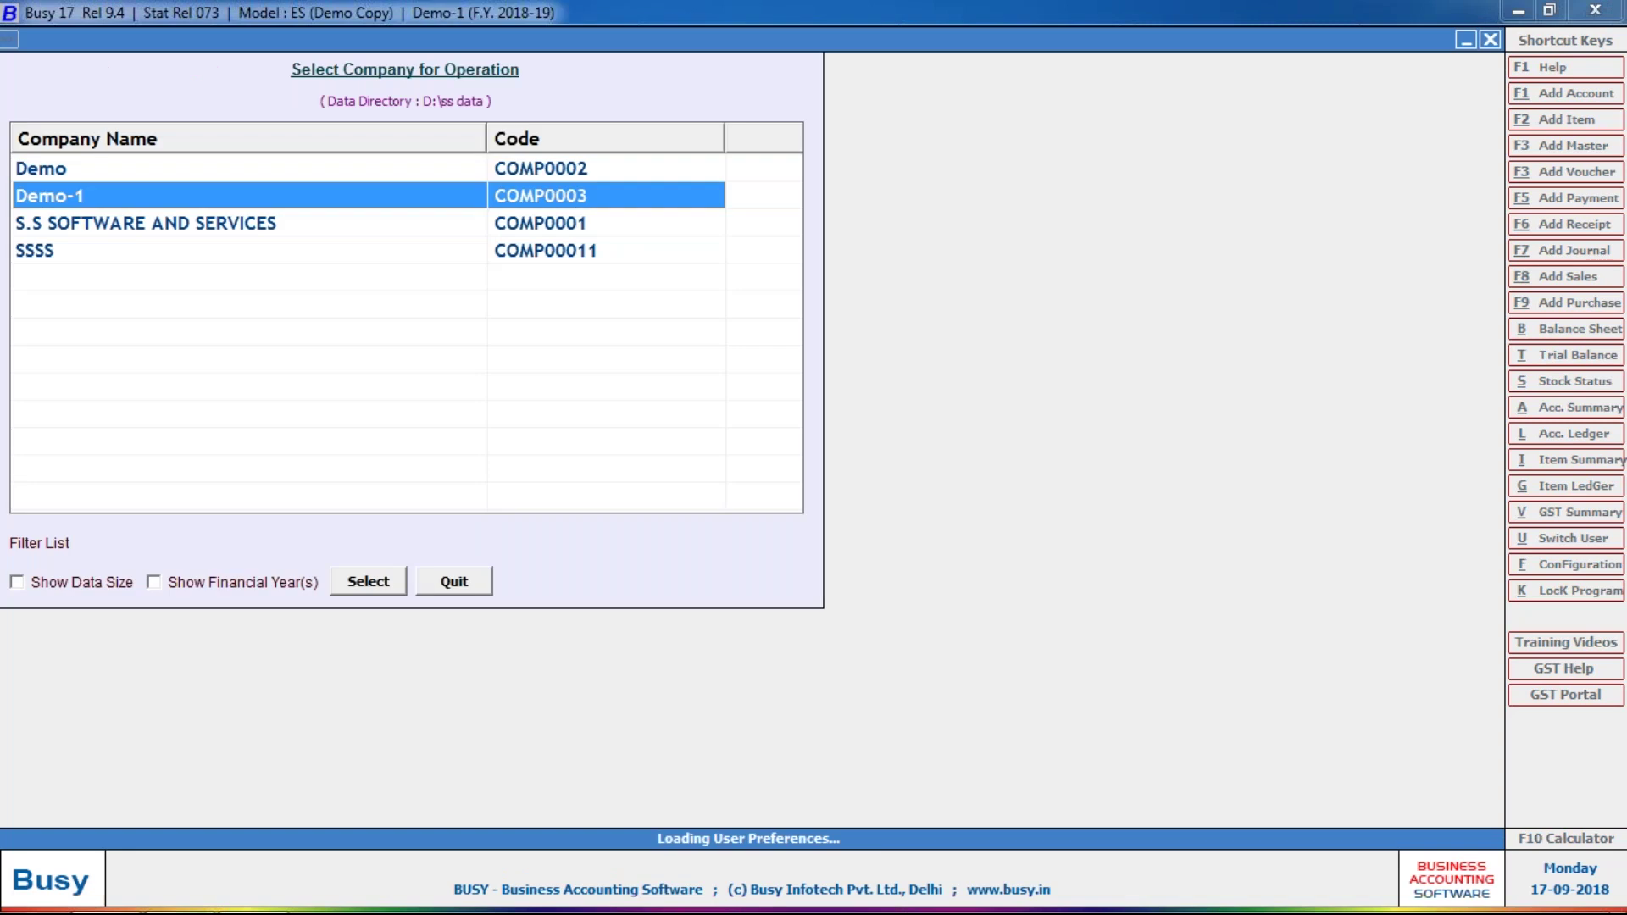
- Open Voucher Series Group Management for the Delhi group with already-tagged series hidden
key("Return")
key("Down")
key("Return")
key("Right")
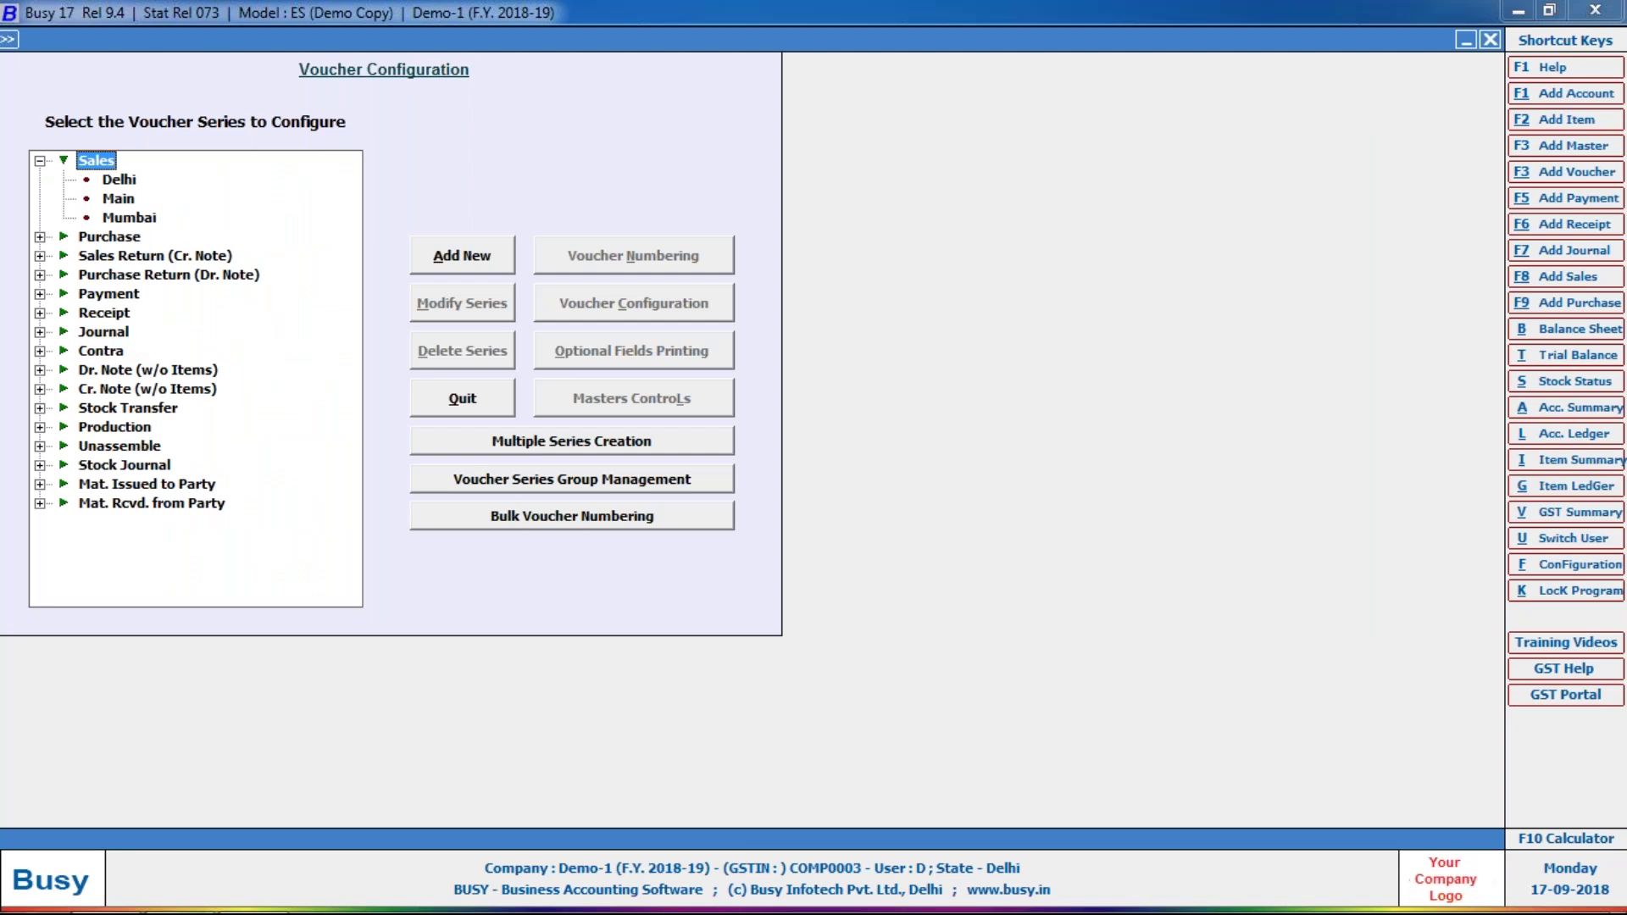
left_click(509, 479)
left_click(134, 624)
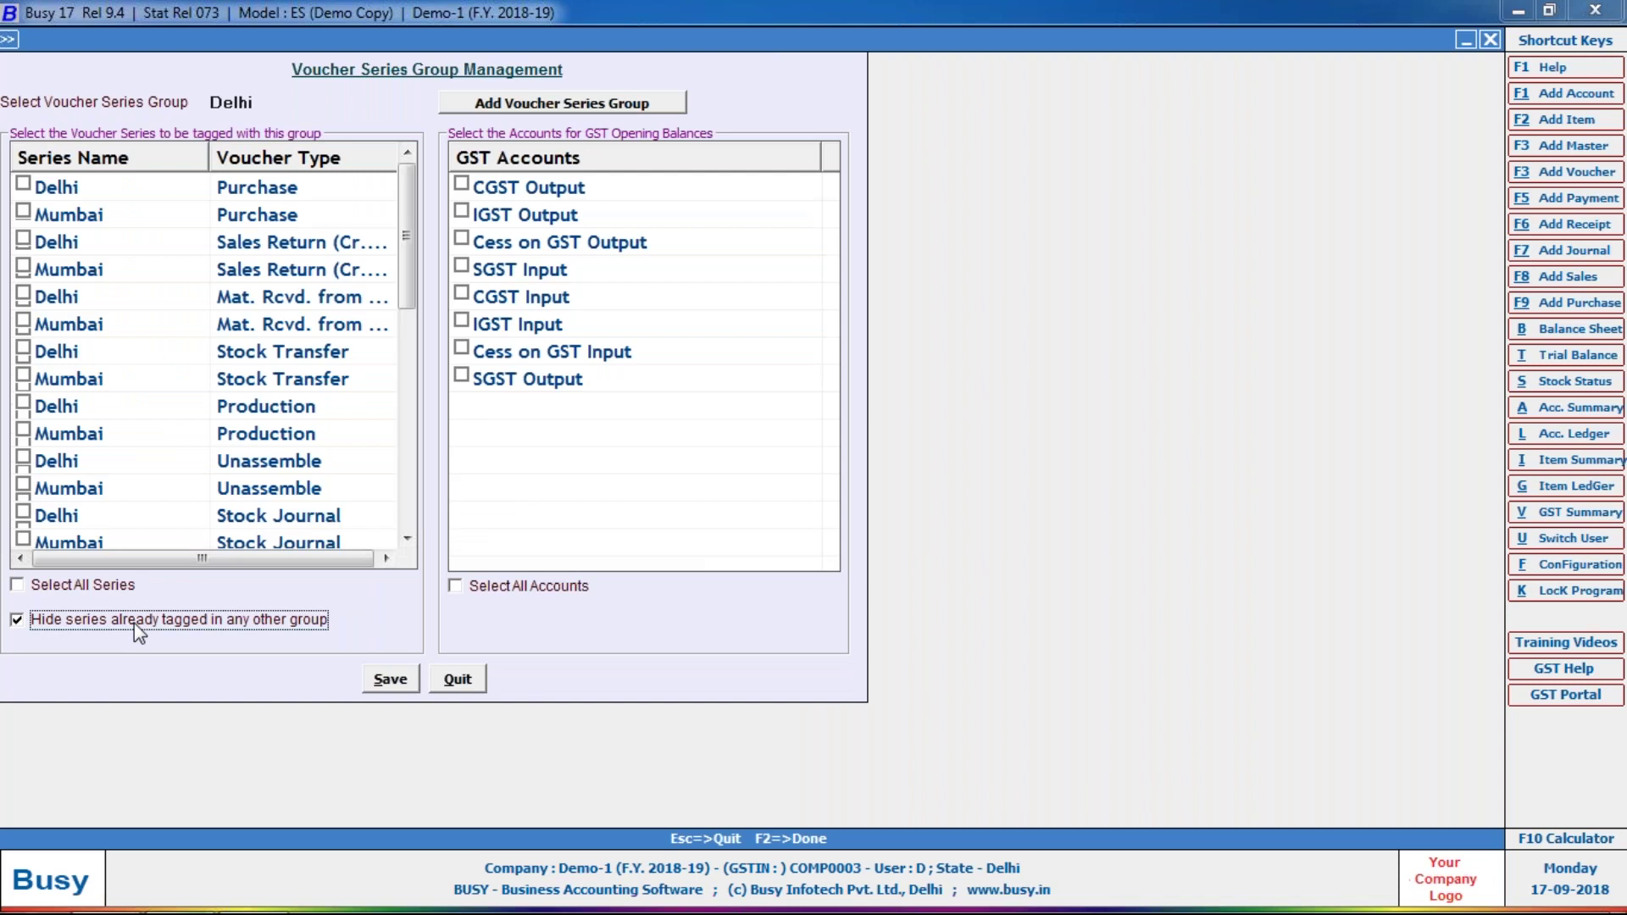
- Tag Delhi Stock Transfer, Purchase, Sales Return, Production, Unassemble, Stock Journal and Purchase Return series
left_click(22, 350)
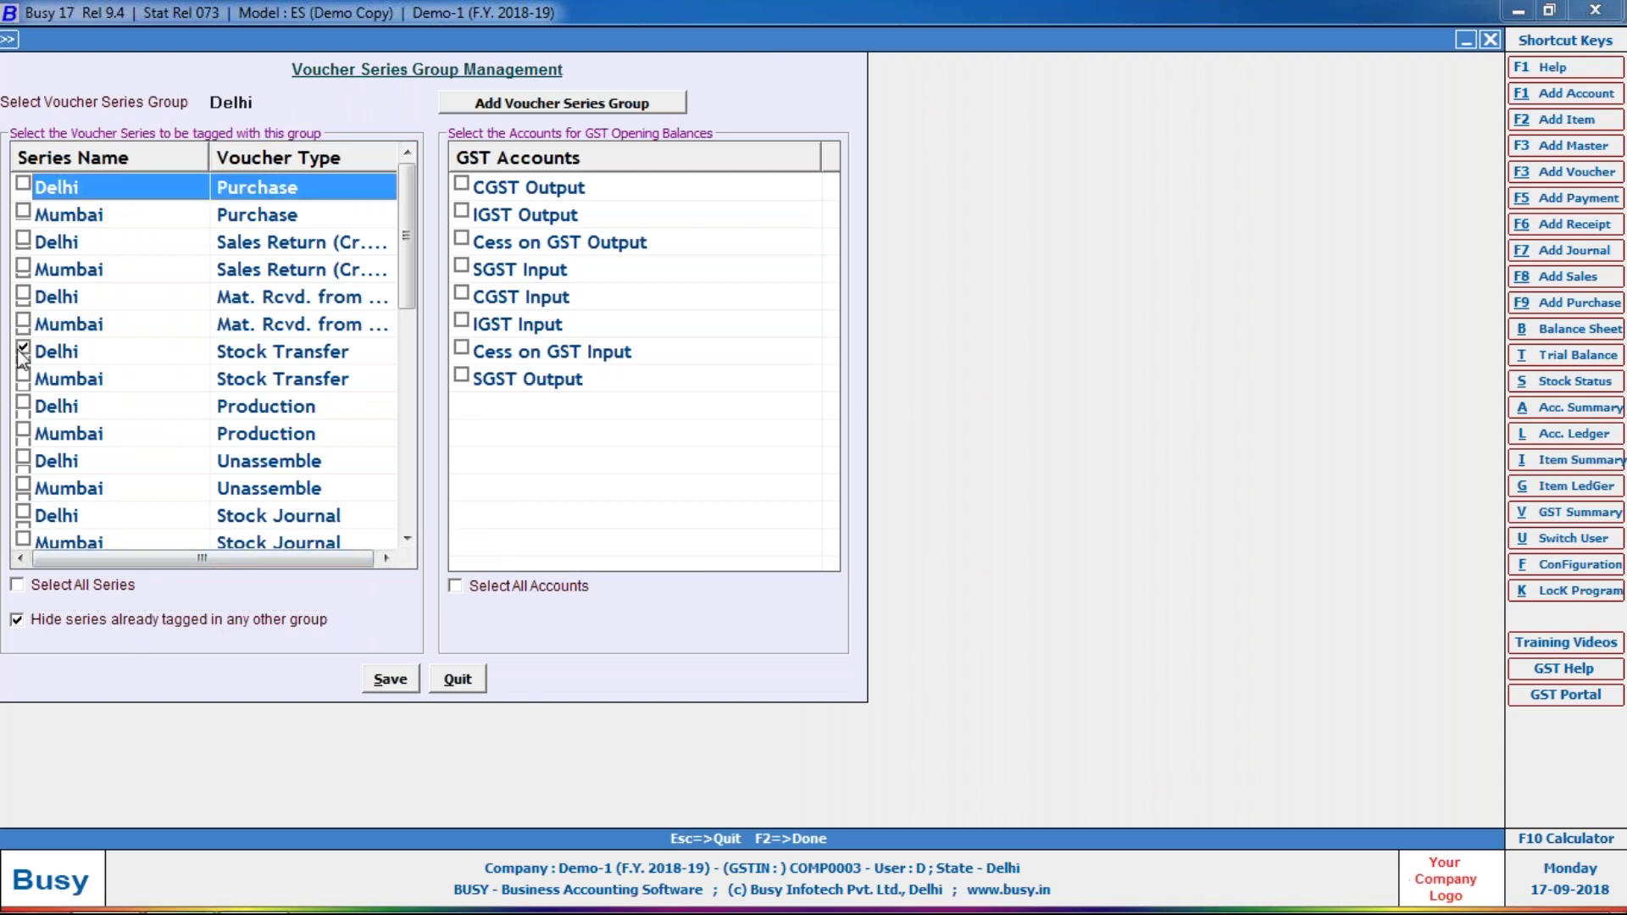
left_click(23, 183)
left_click(22, 238)
left_click(23, 406)
left_click(25, 458)
scroll(28, 466, "down", 2)
left_click(23, 349)
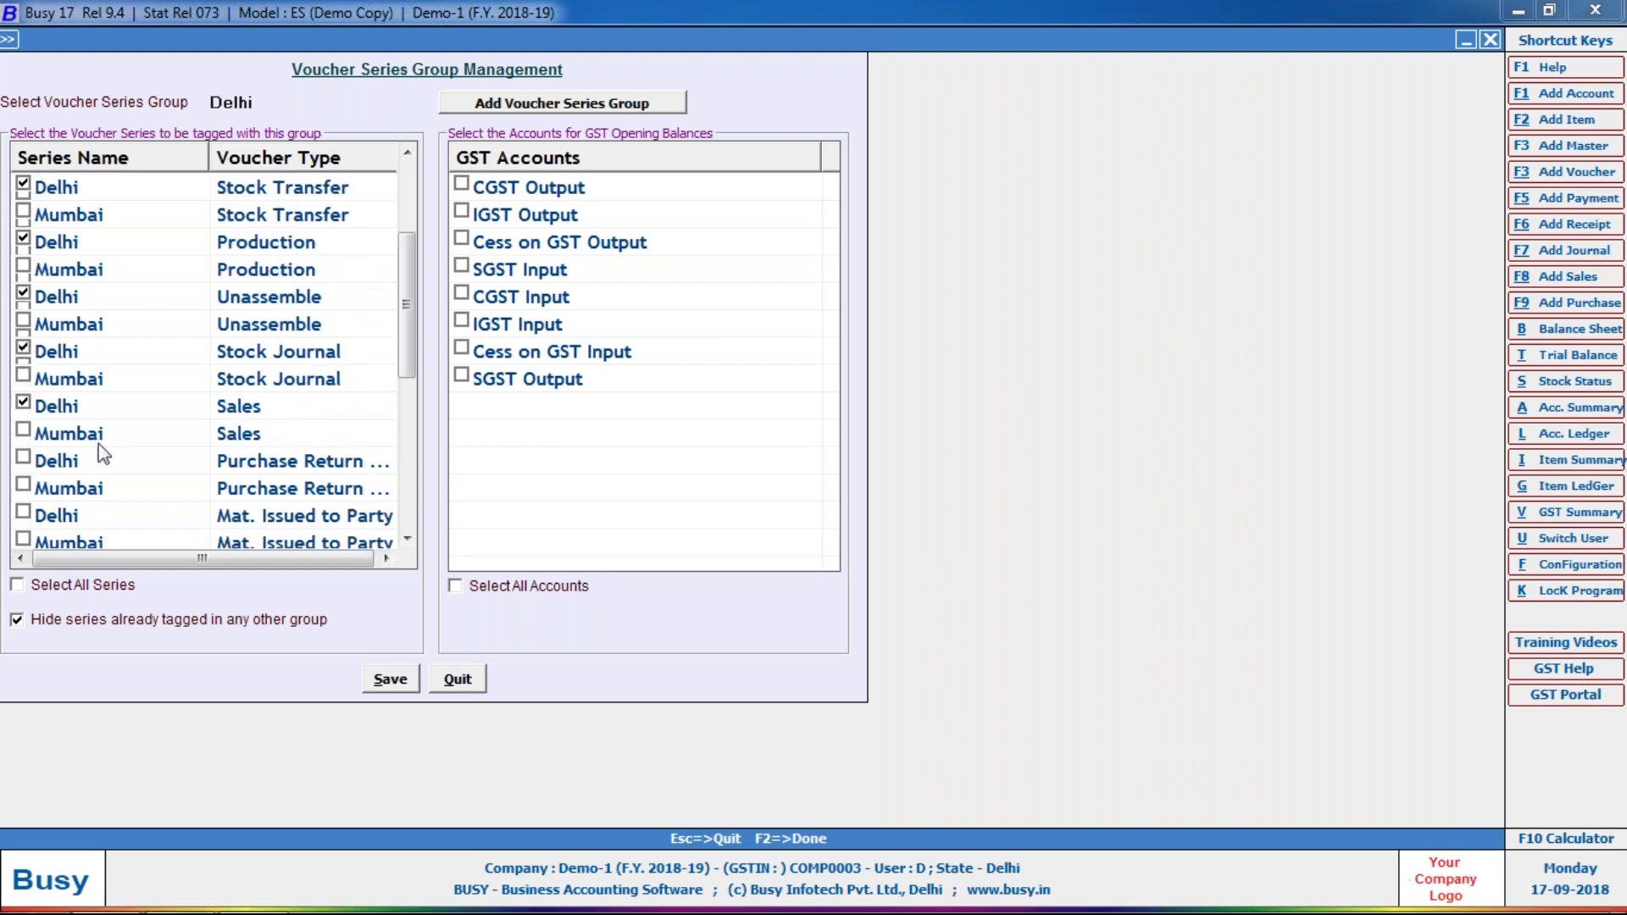
left_click(31, 465)
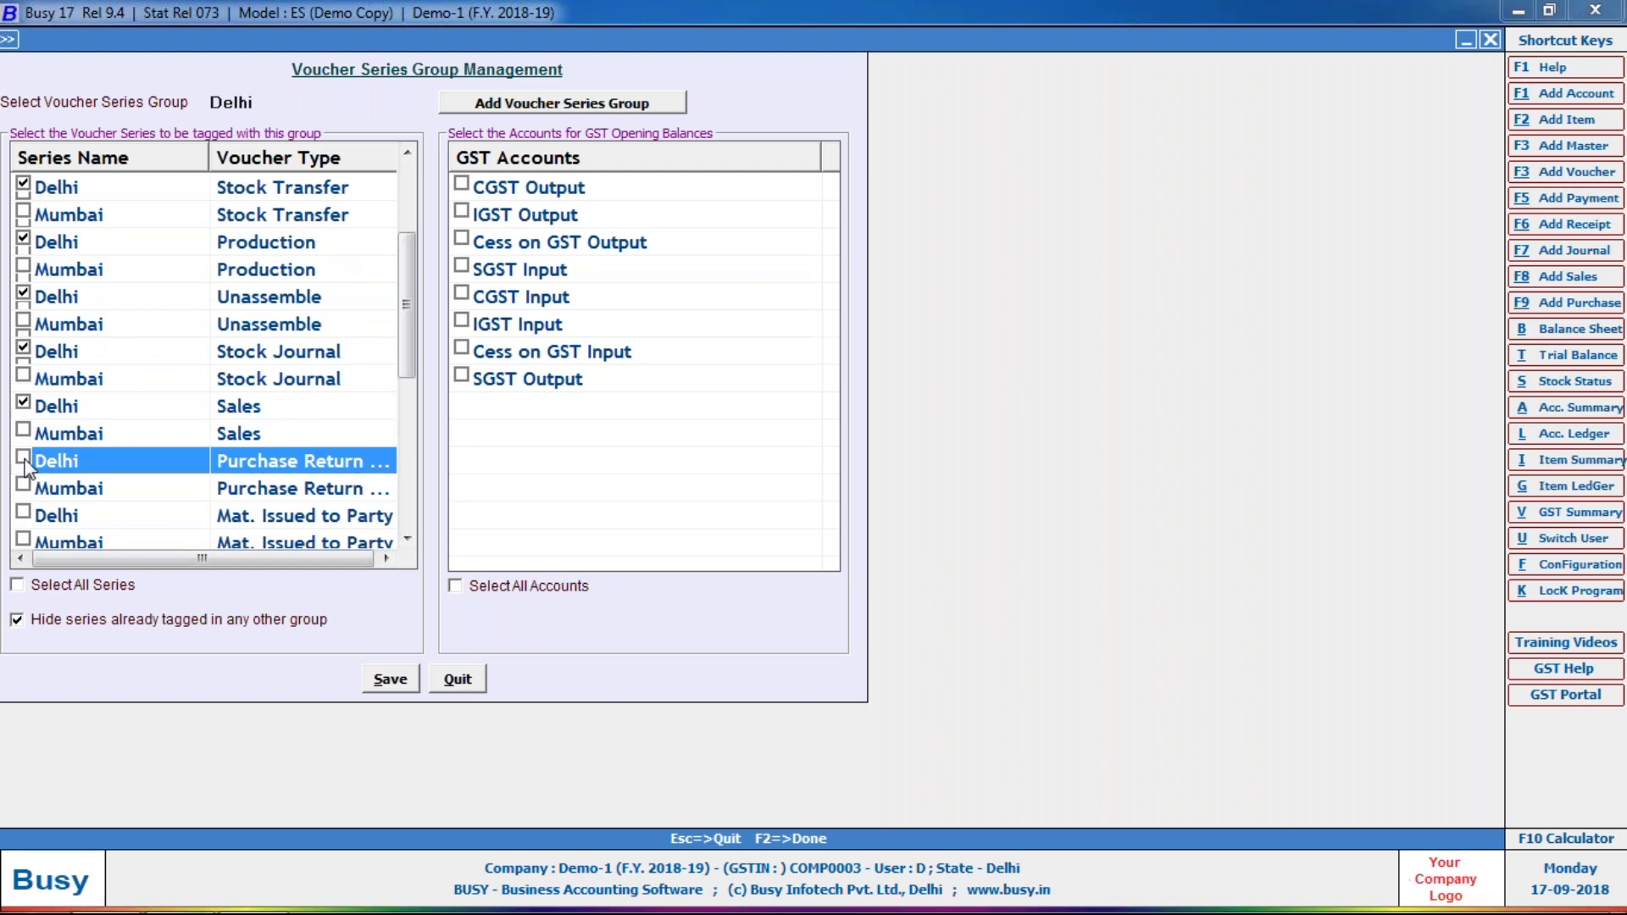
- Save the Delhi group's series tags and close the company
left_click(390, 679)
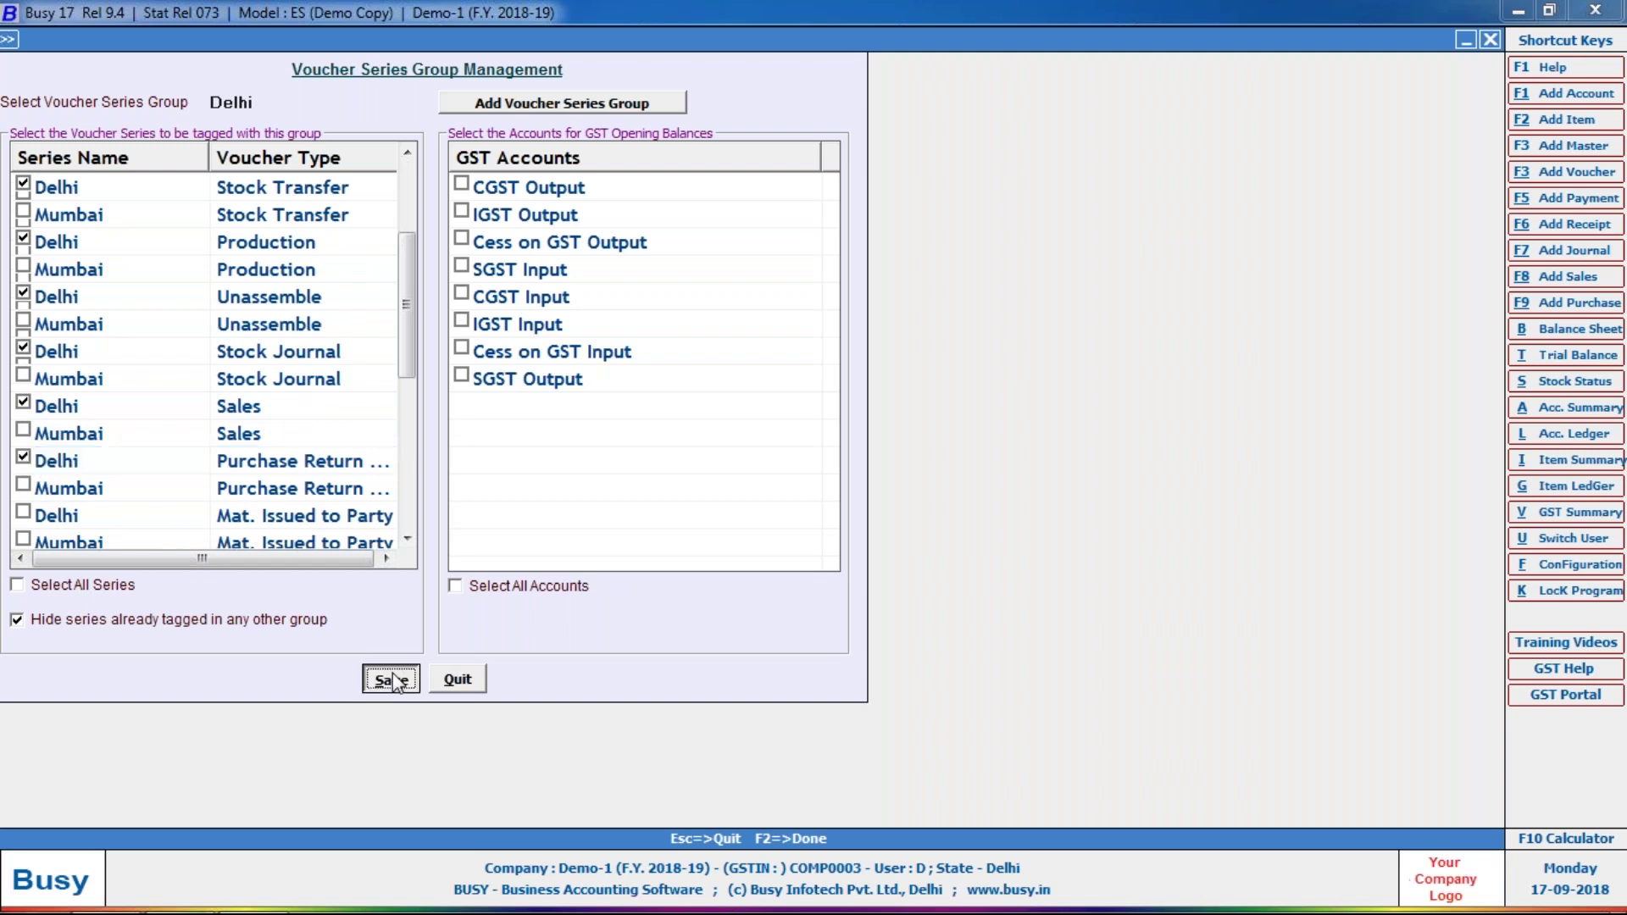
key("Escape")
key("Left")
key("Return")
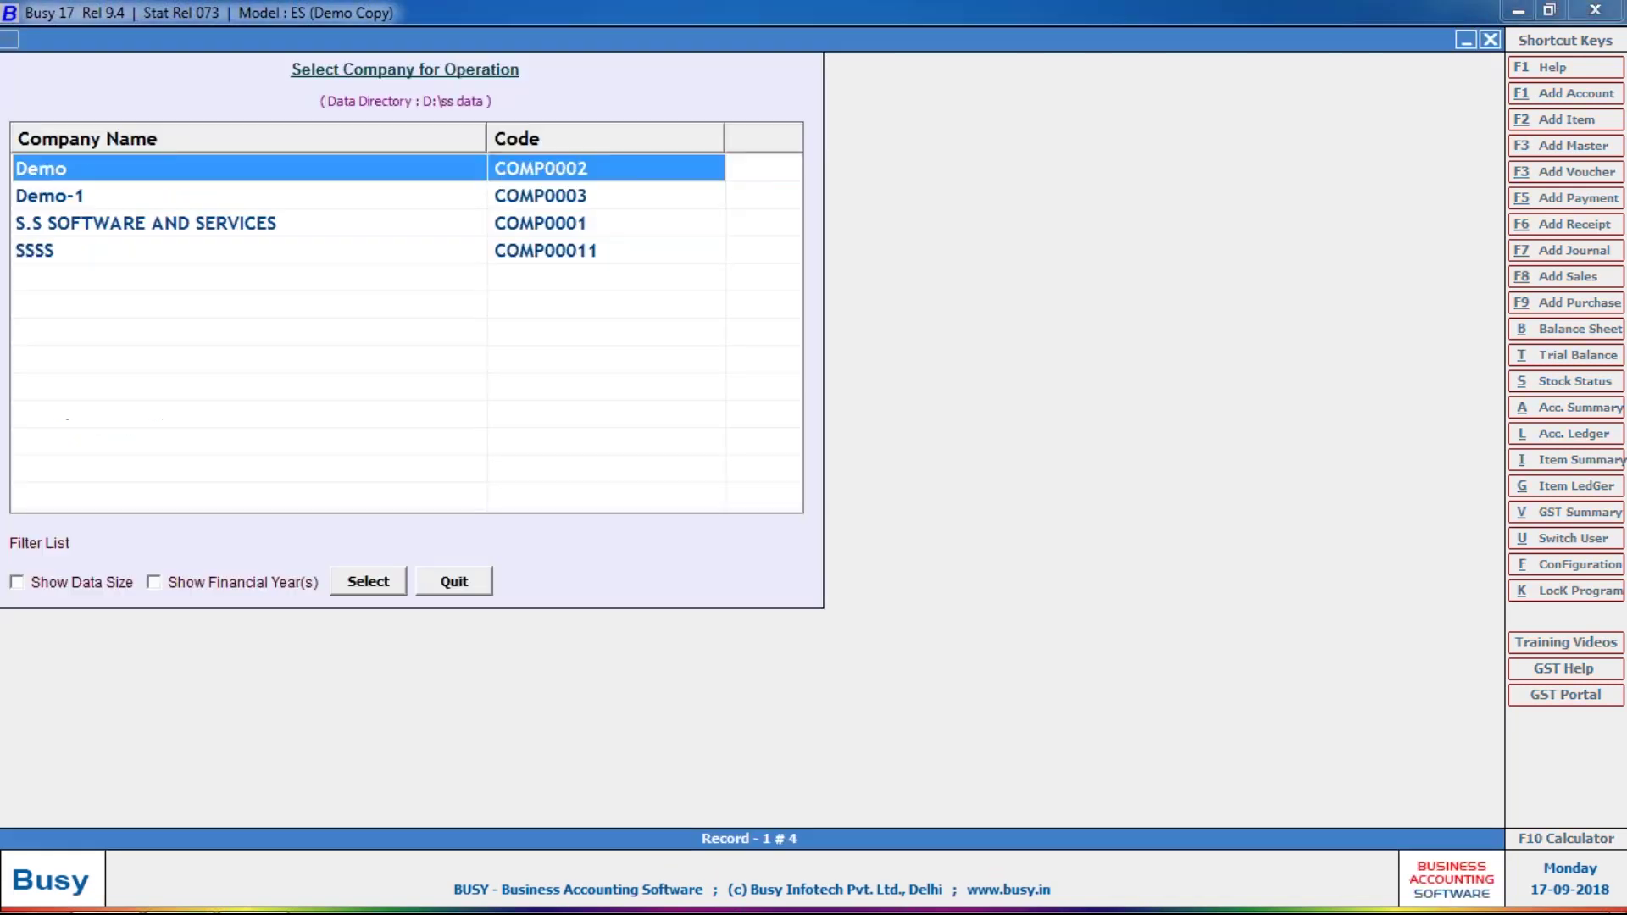
- Open Demo-1 and log in as the delhi user
key("Down")
key("Return")
key("Up")
type("delhi")
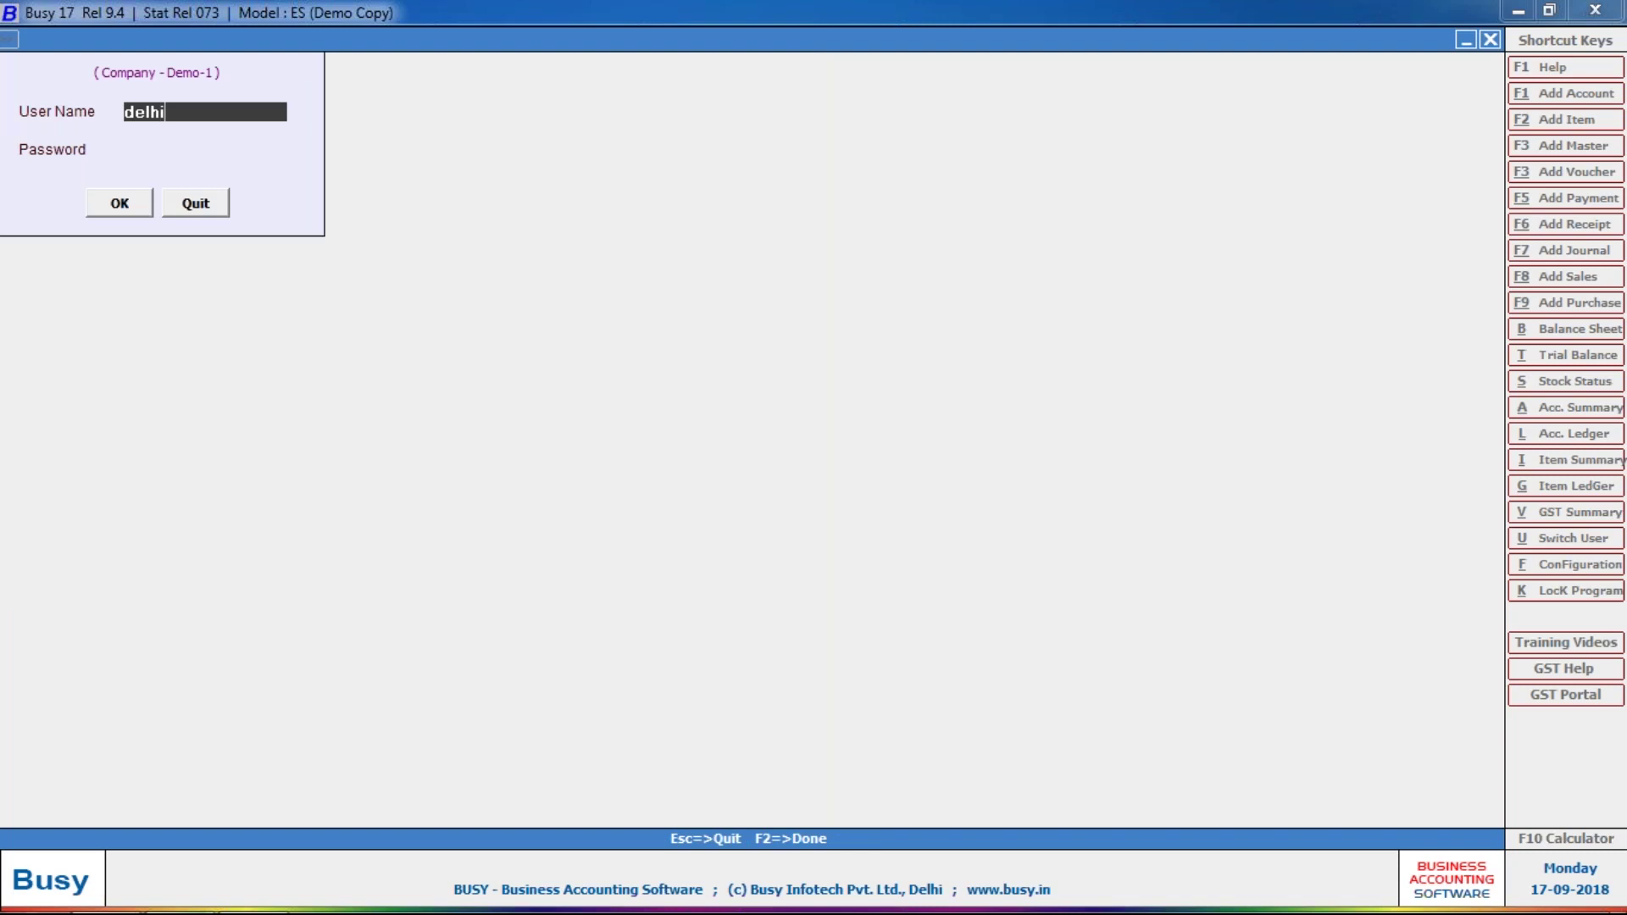
key("Return")
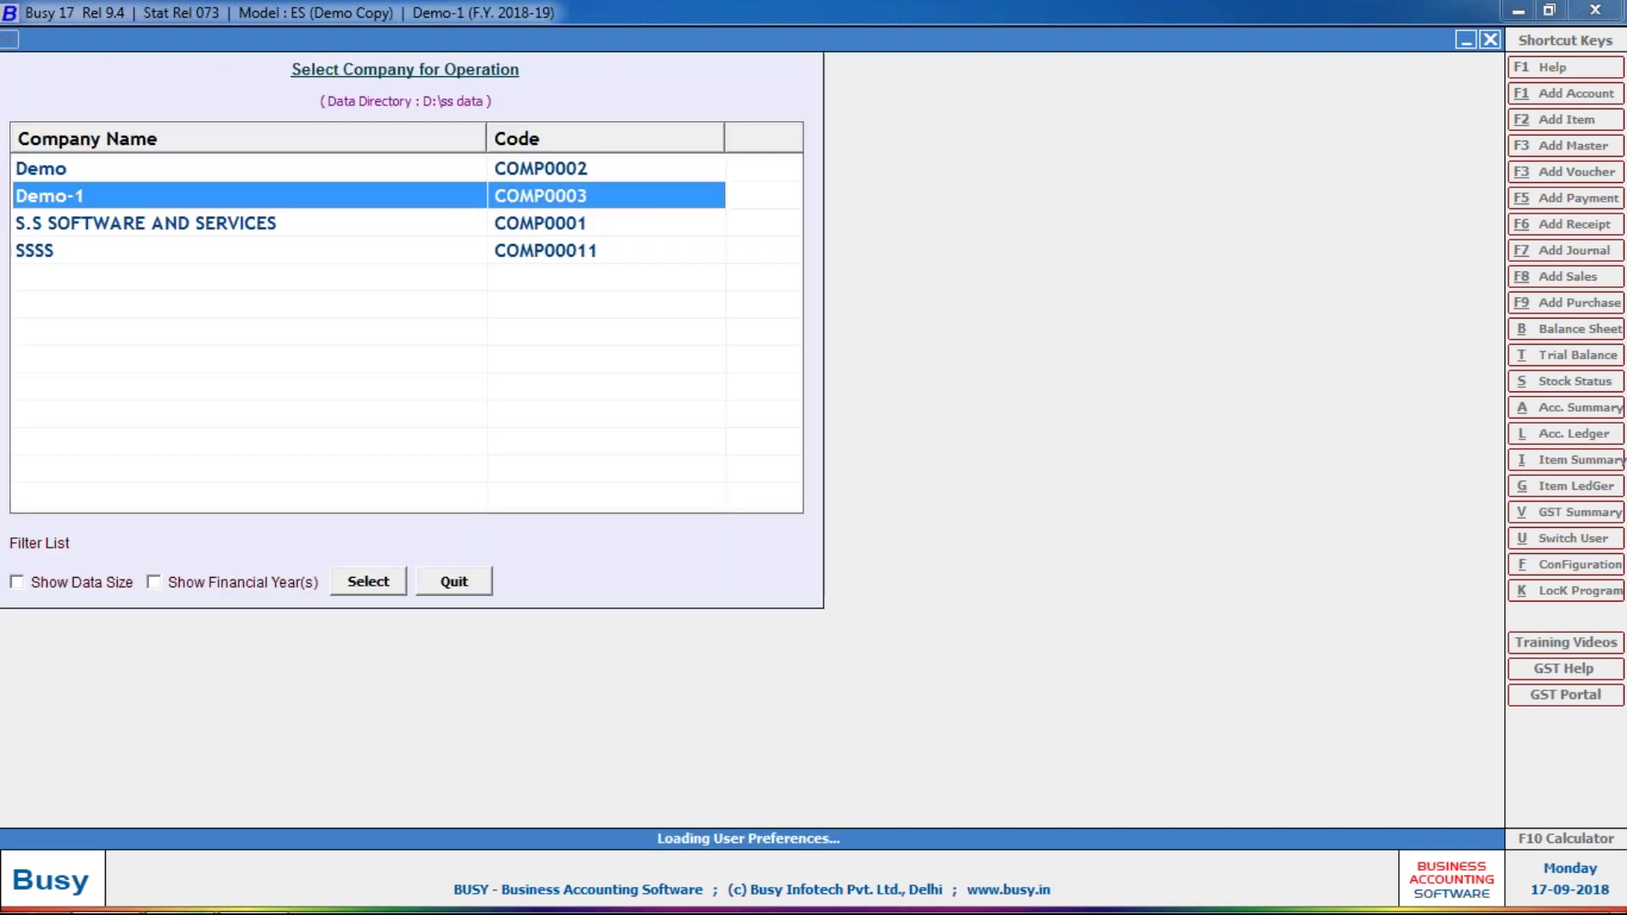
- Start a new sales voucher, confirm its Series list offers only Delhi, then discard it
key("Right")
key("Return")
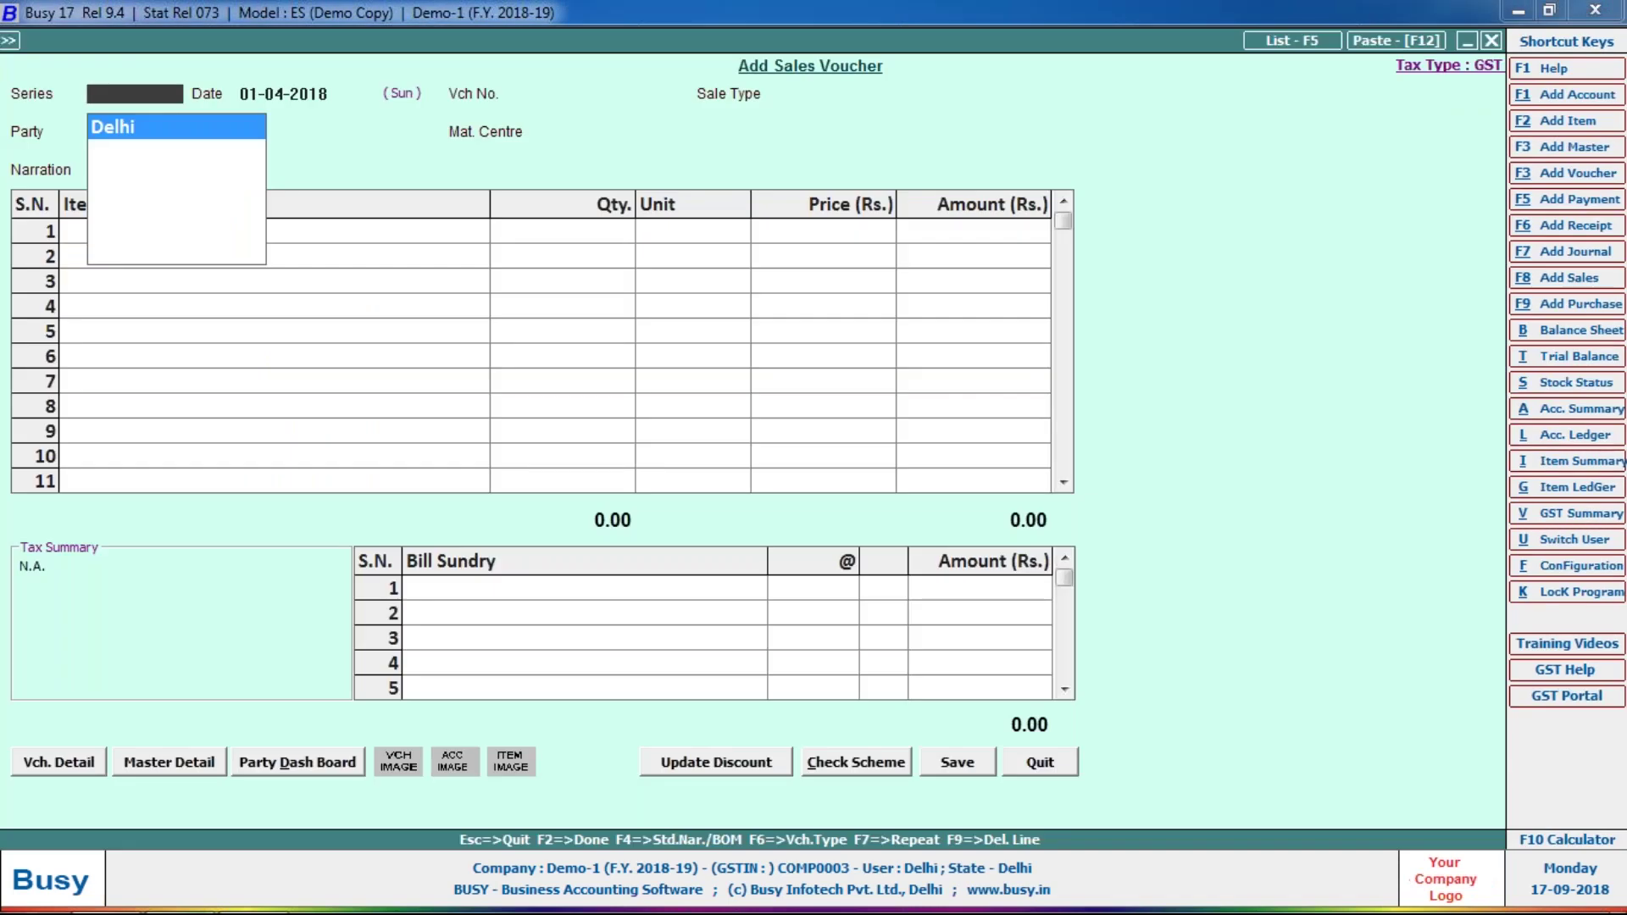
key("Return")
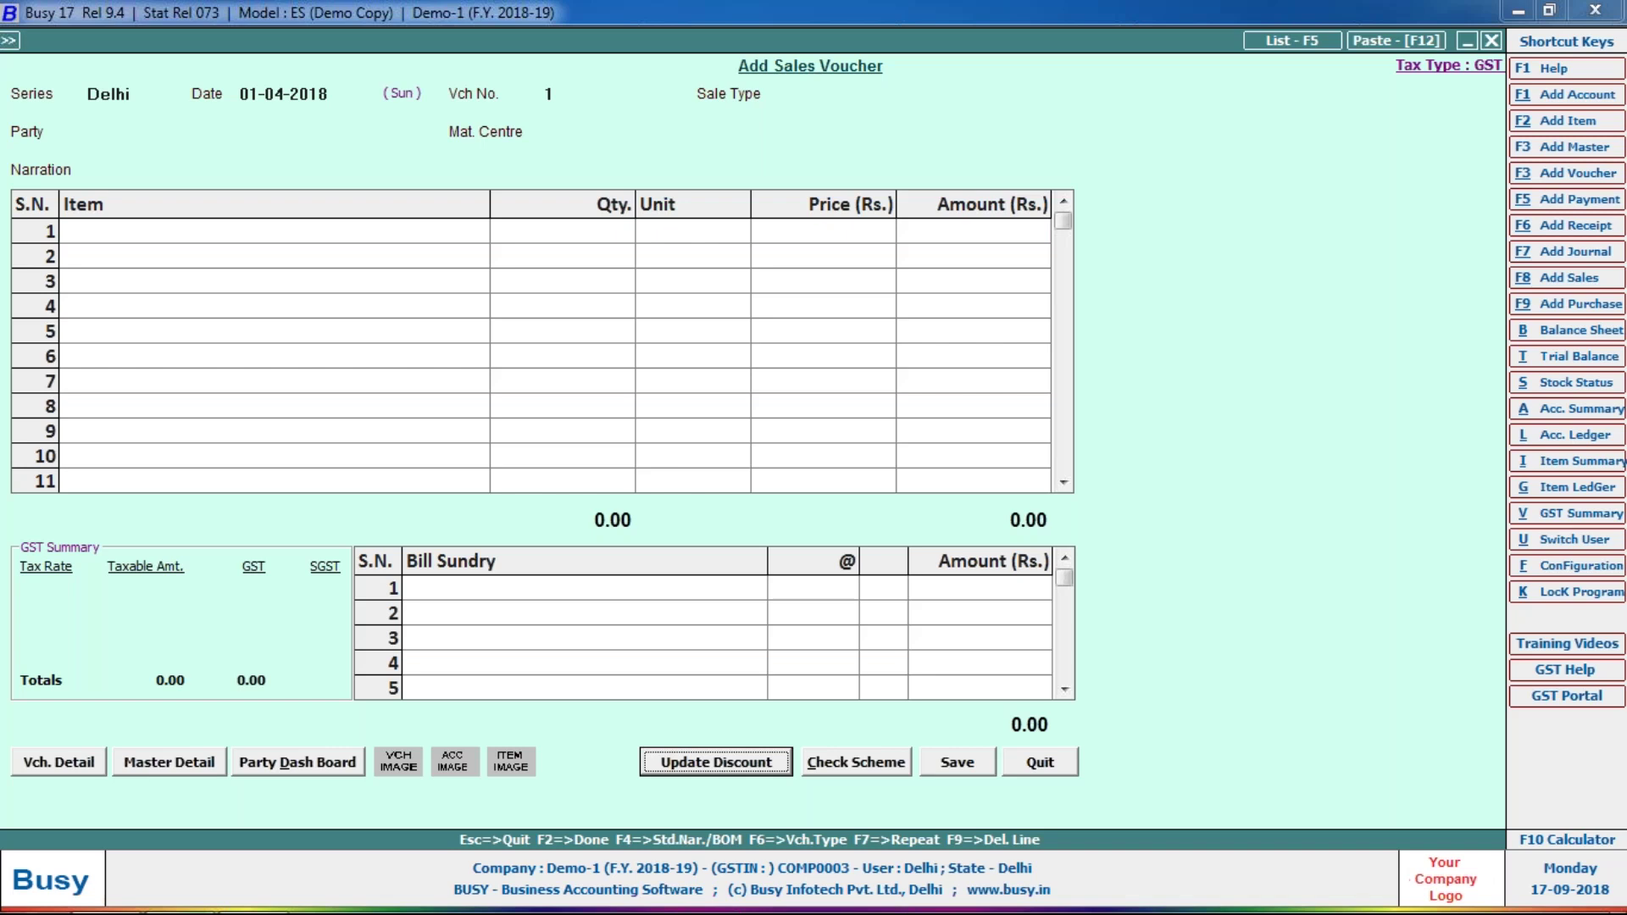
left_click(127, 91)
key("Return")
key("Return")
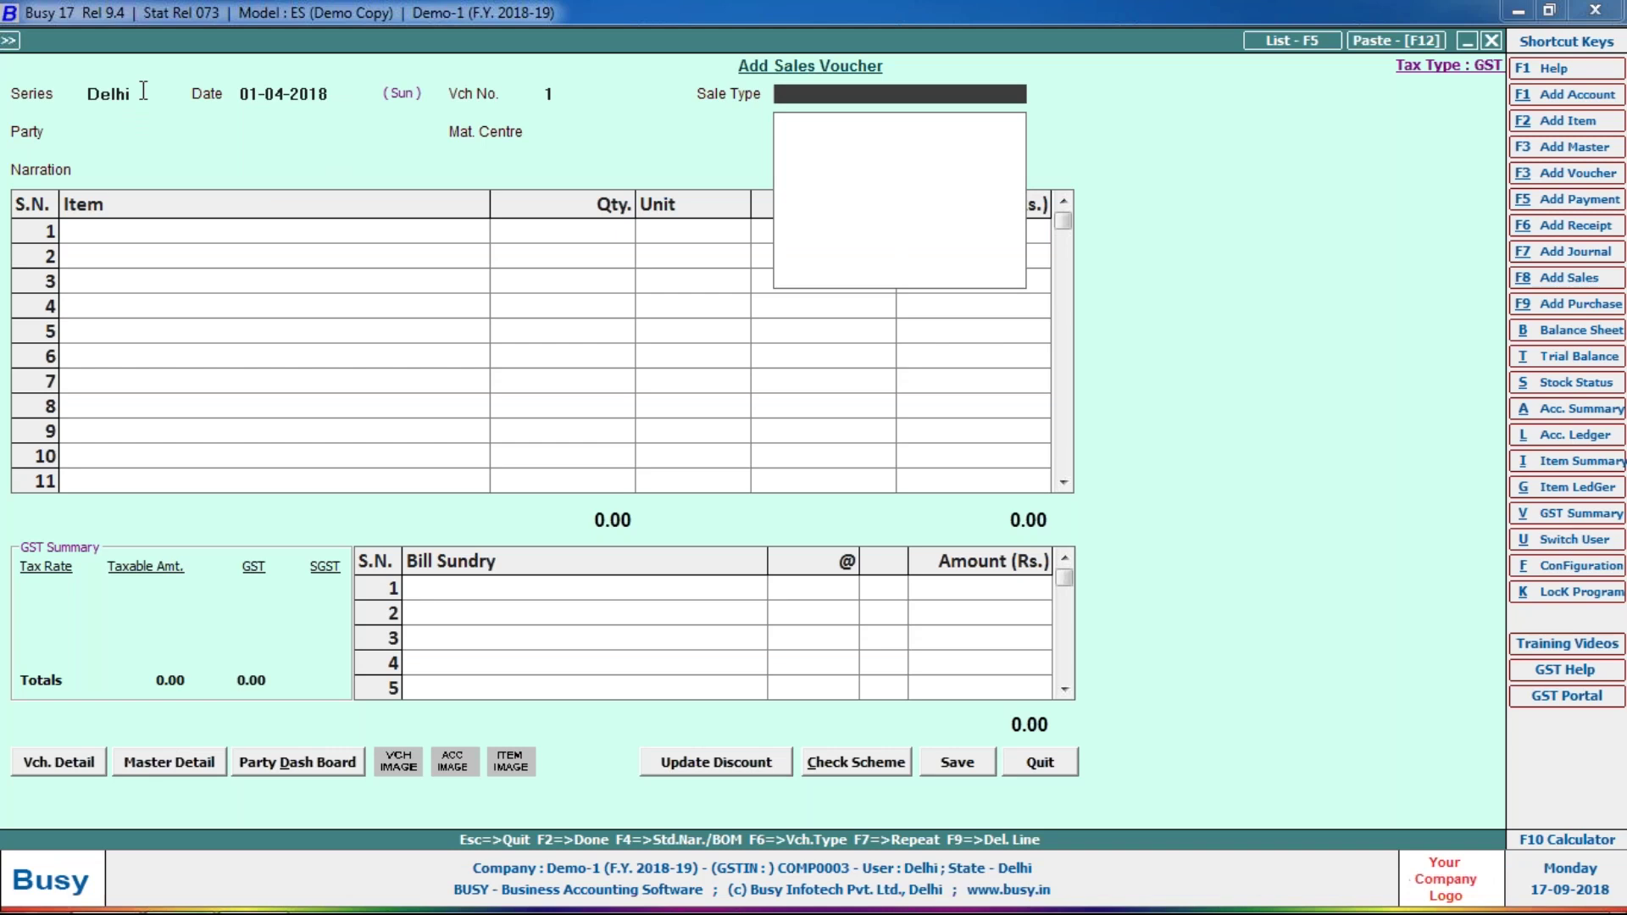
key("Escape")
key("Return")
key("Left")
key("Left")
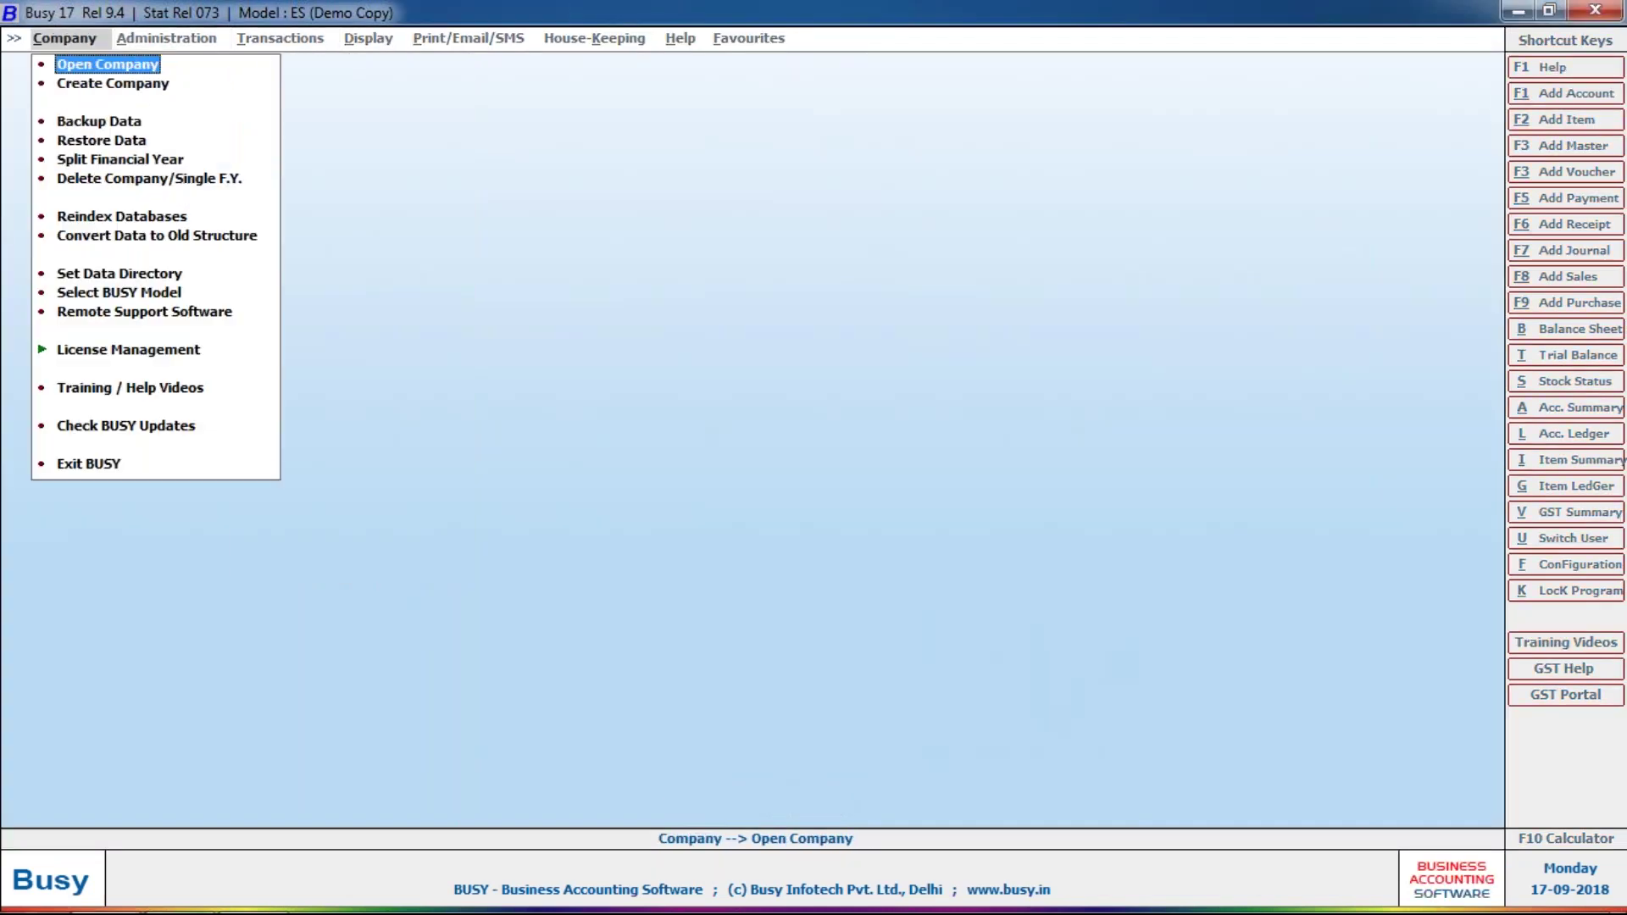
- Reopen Demo-1 with the administrator login
key("Return")
key("Down")
key("Return")
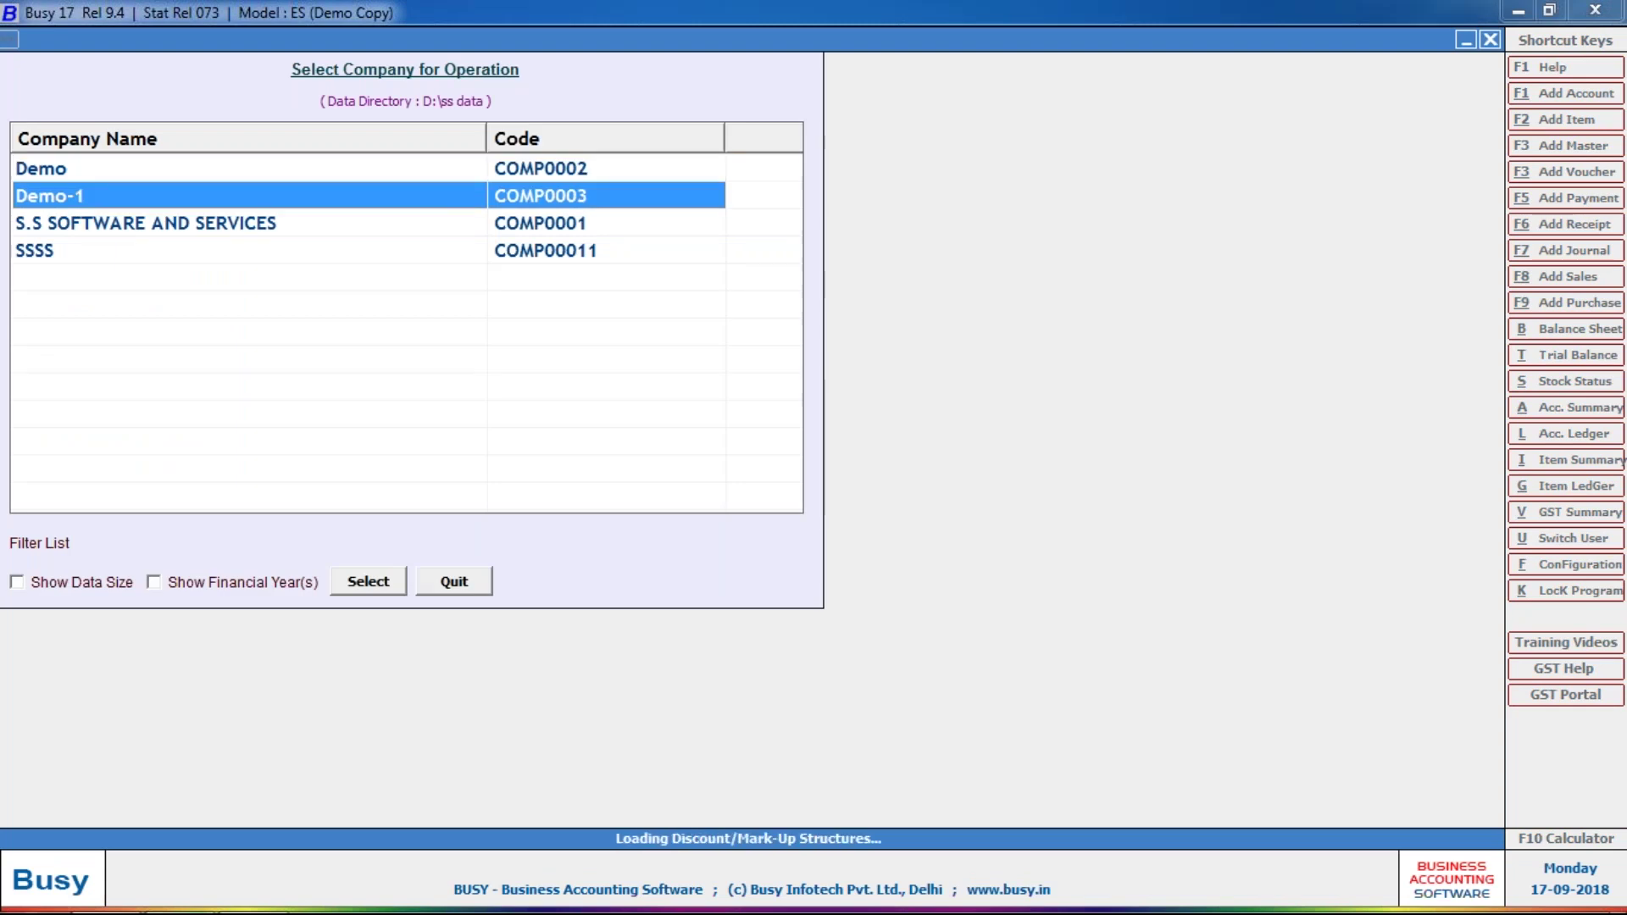
key("Return")
key("Return")
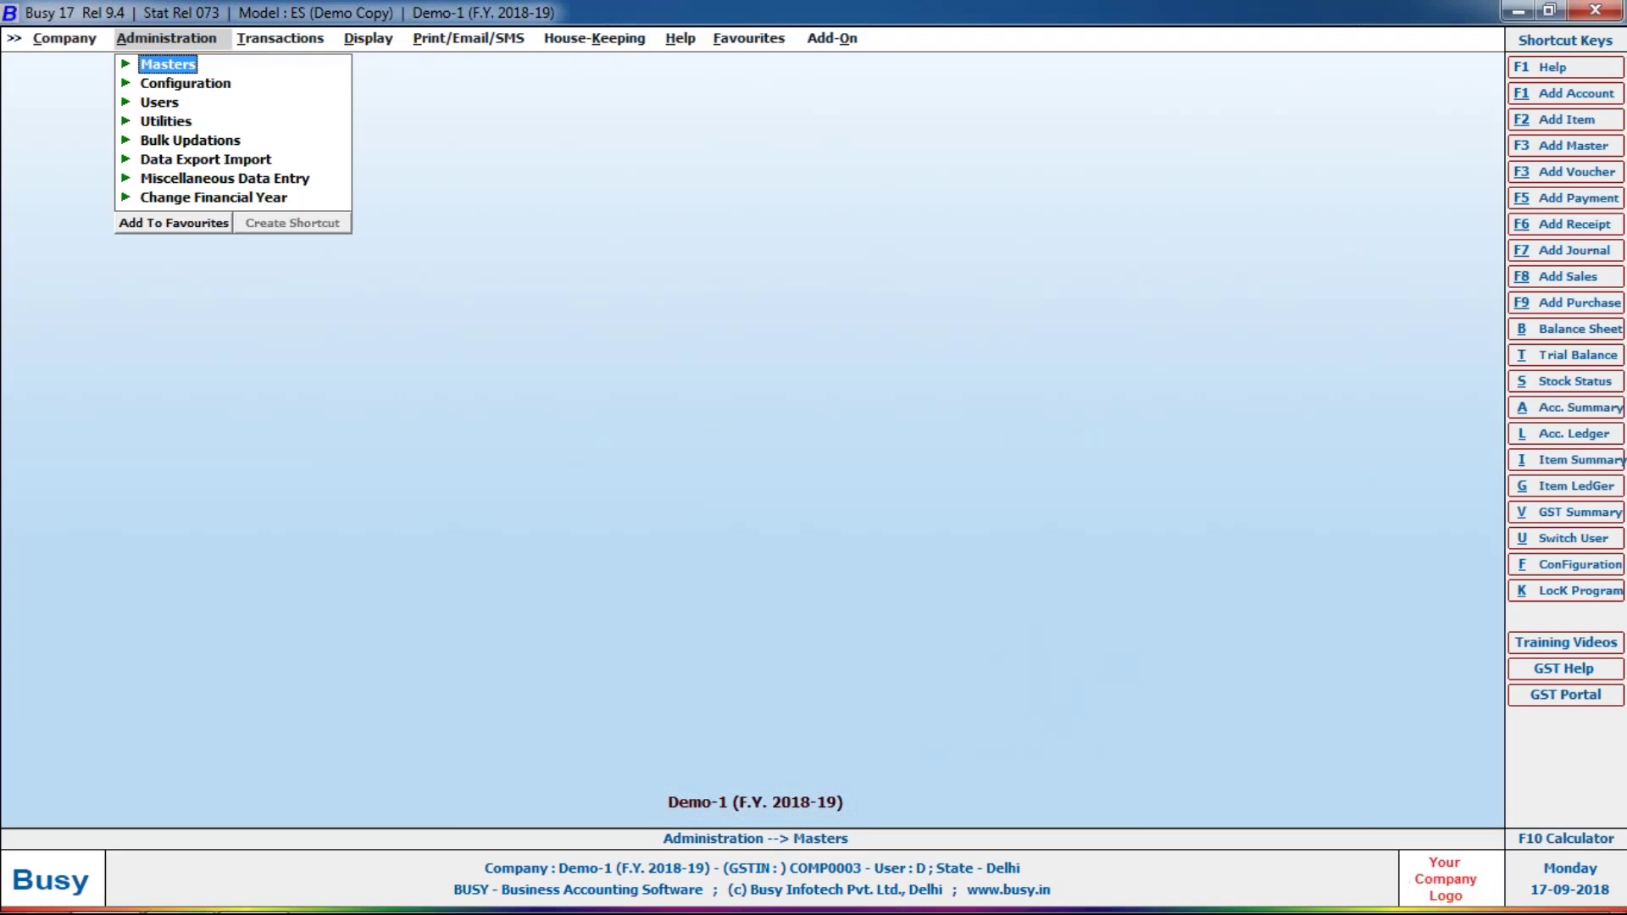
- Open the L/GST-18% sale type through Masters > Sale Type > Modify
key("Return")
left_click(218, 349)
key("Down")
key("Return")
type("18")
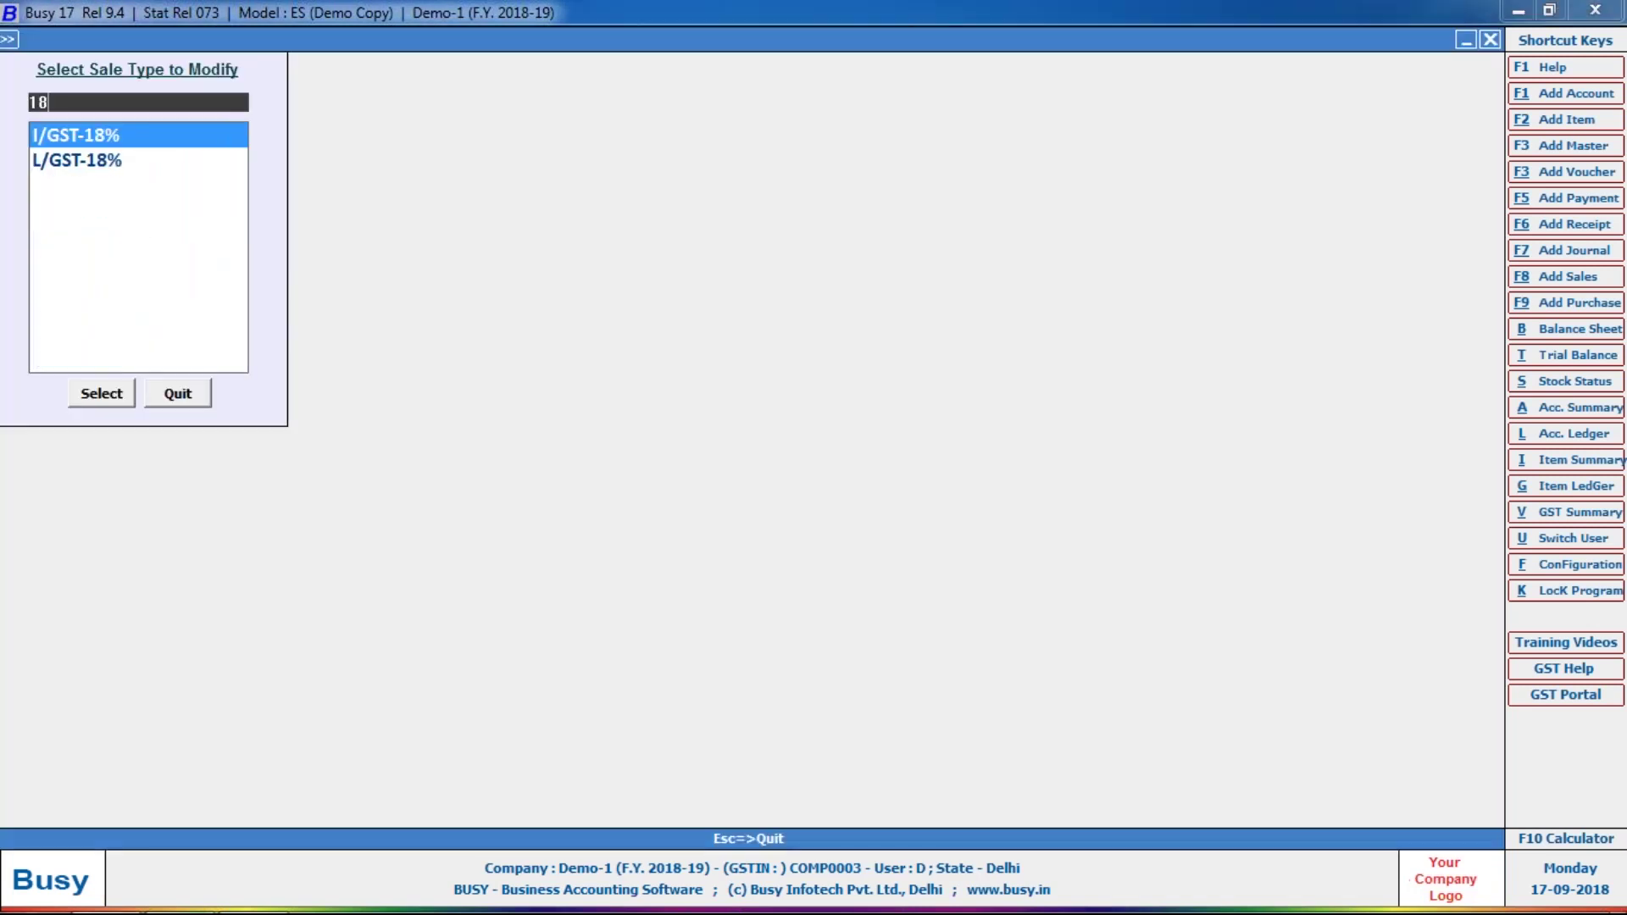
key("Down")
key("Return")
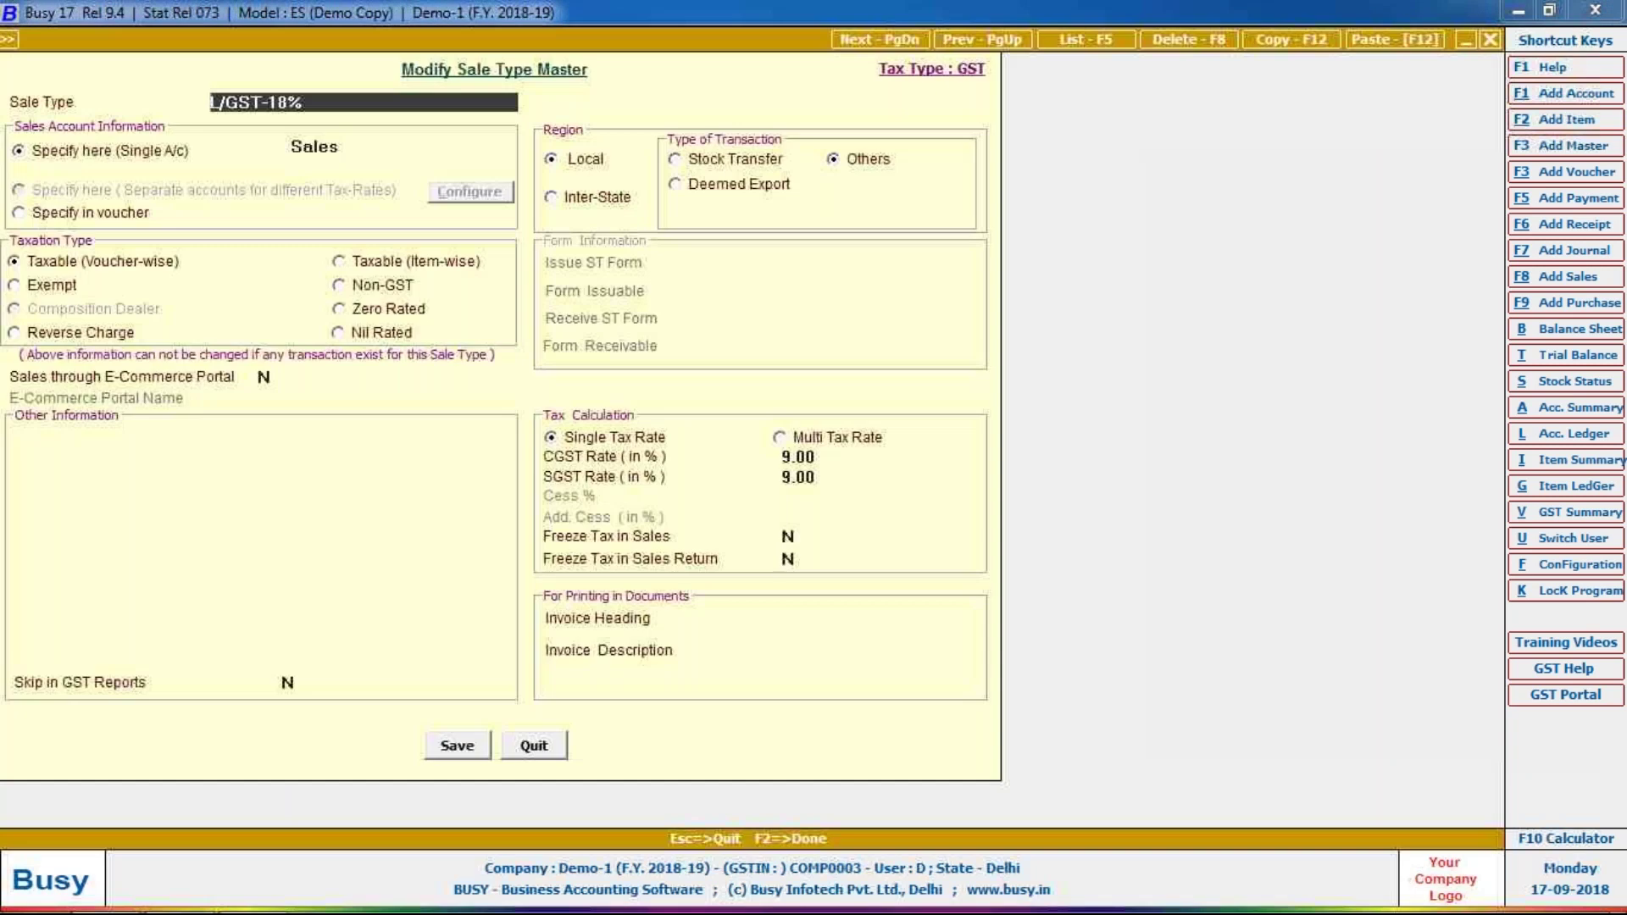
- Leave L/GST-18% unsaved and look through the L/GST-28% sale type without changes
key("F2")
key("Return")
key("Return")
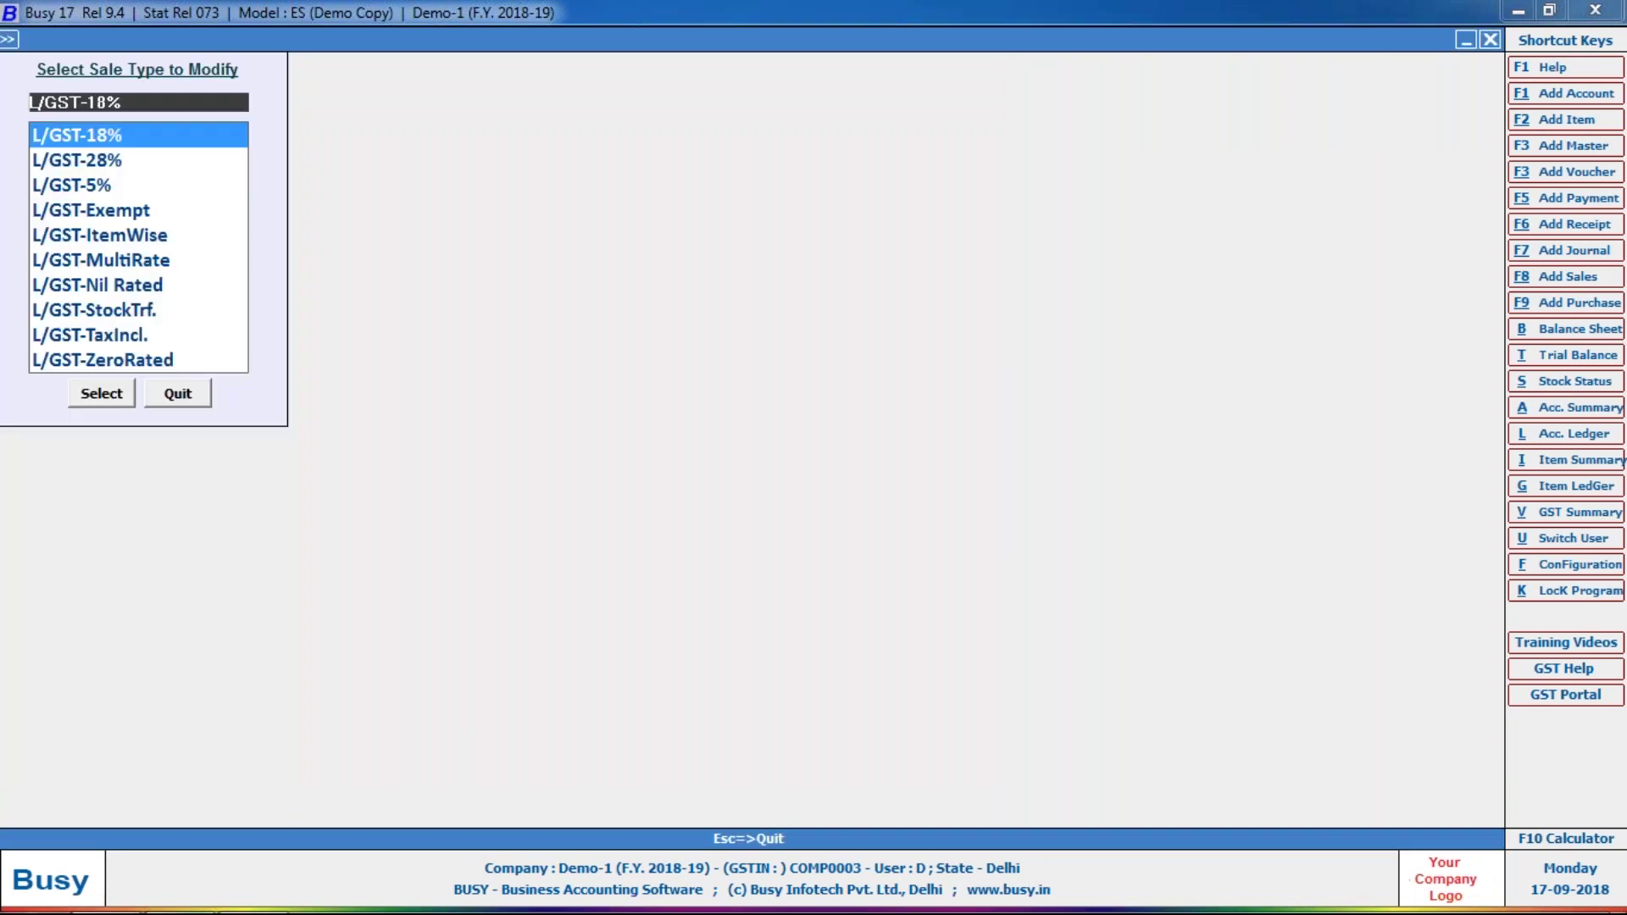
type("8")
key("Down")
key("Down")
key("Down")
key("Return")
key("Escape")
type("18")
key("Return")
- Tag the I/GST-18% sale type to the Delhi master series group and save it
key("F2")
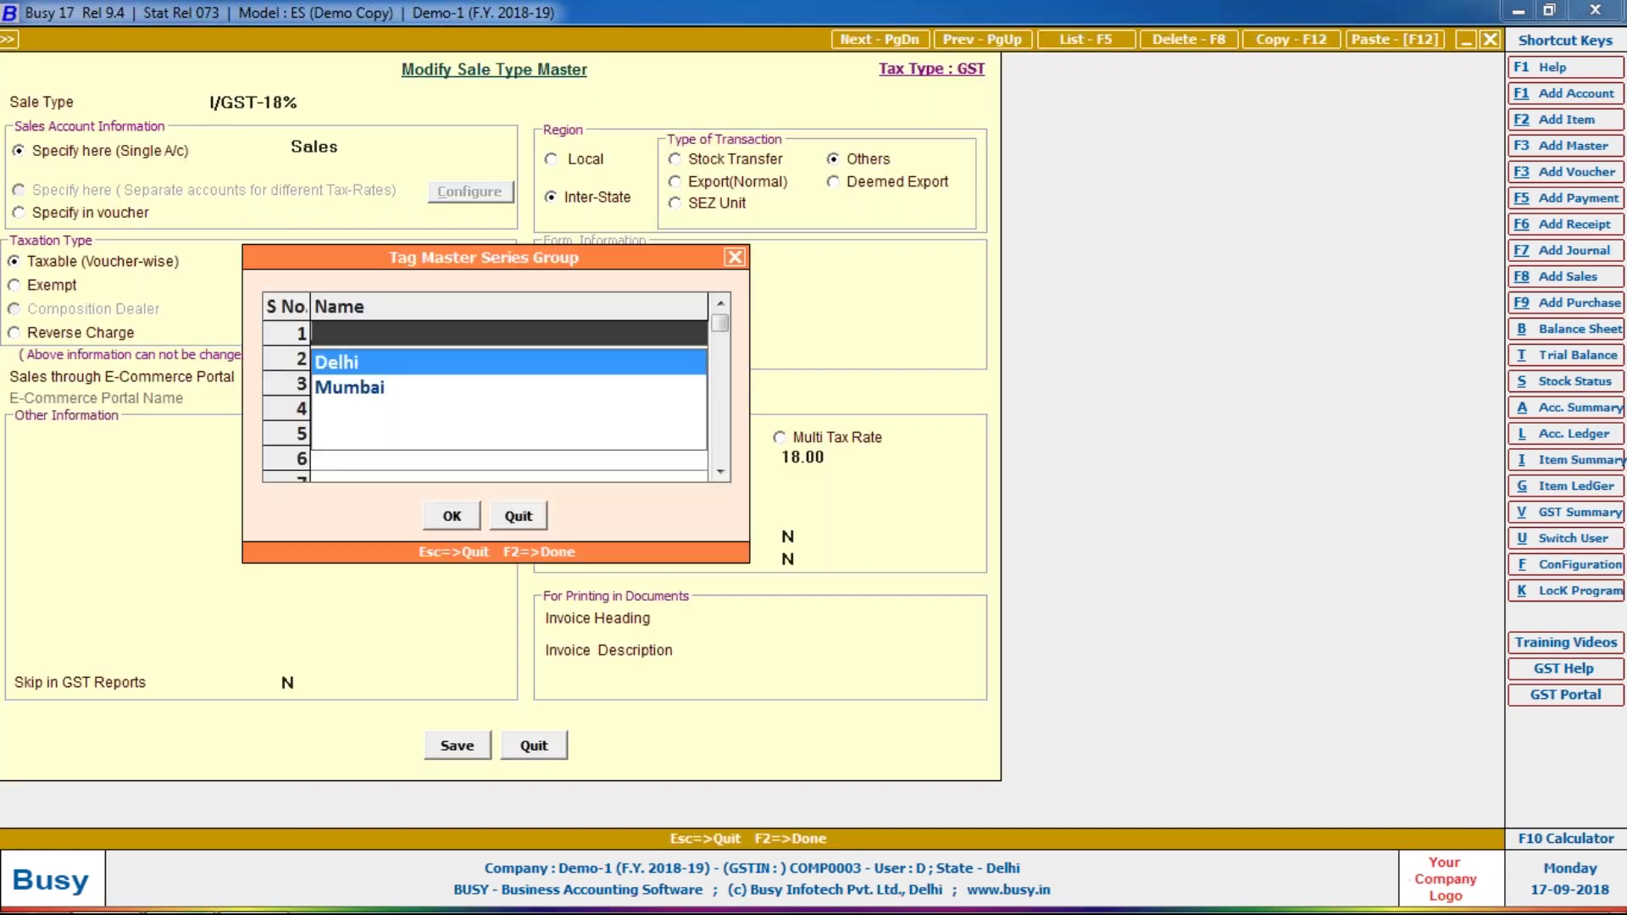
key("F2")
key("Right")
key("Return")
key("F2")
key("Down")
key("Return")
key("F2")
- Close the sale type list and the Demo-1 company
key("Return")
key("Escape")
key("Return")
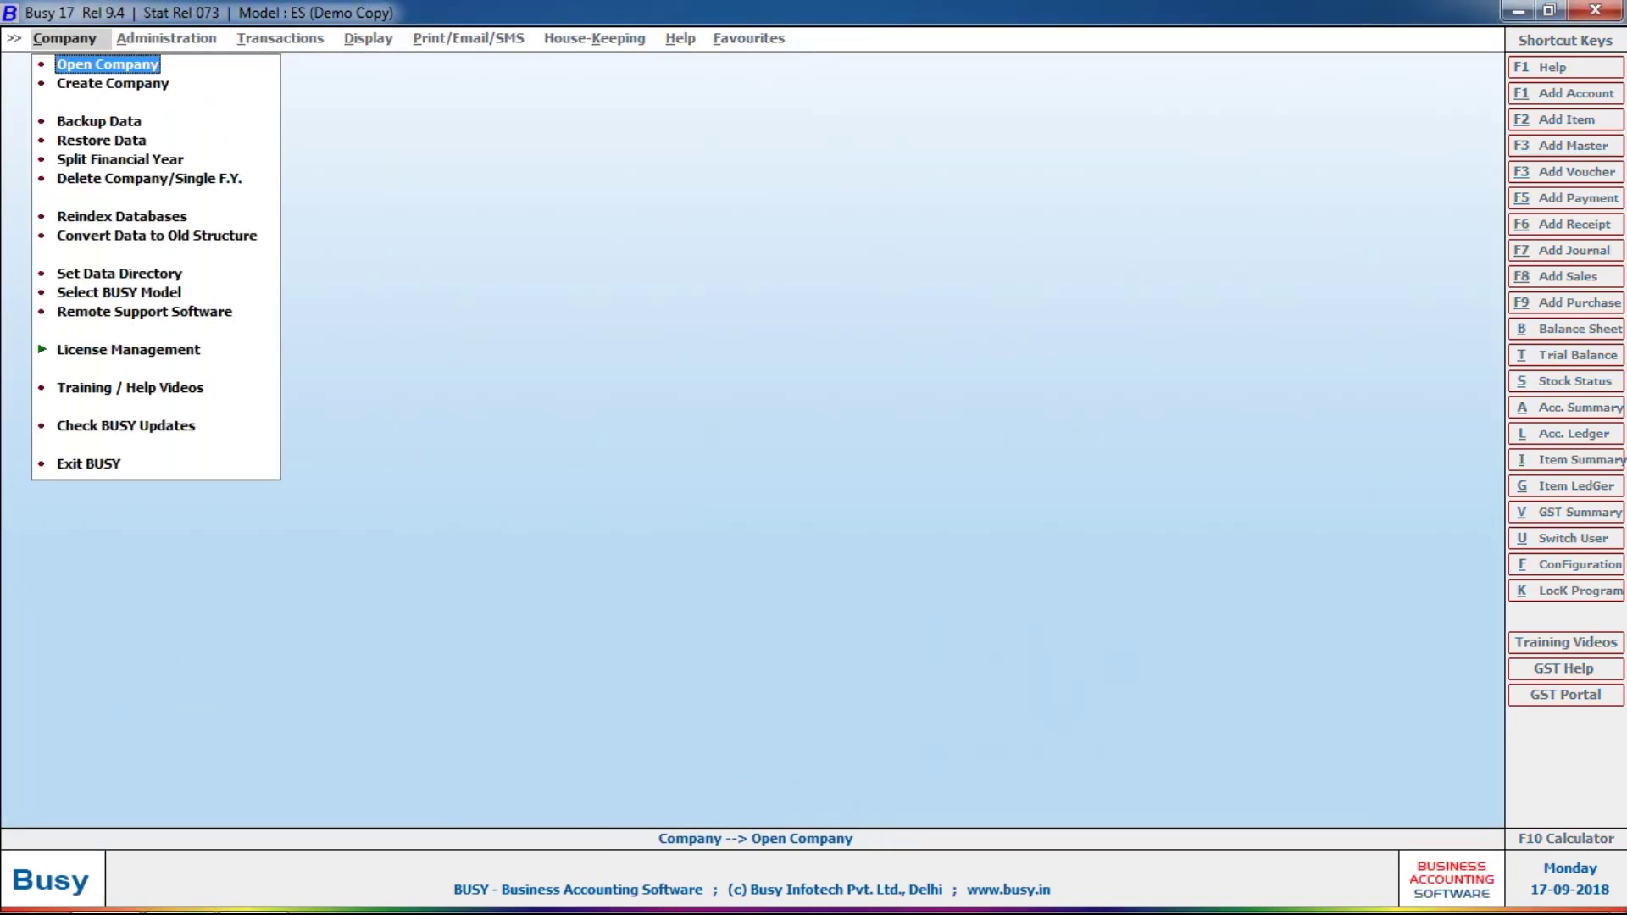
- Open Demo-1 and log in as the delhi user with its password
key("Return")
key("Down")
key("Return")
type("delhi")
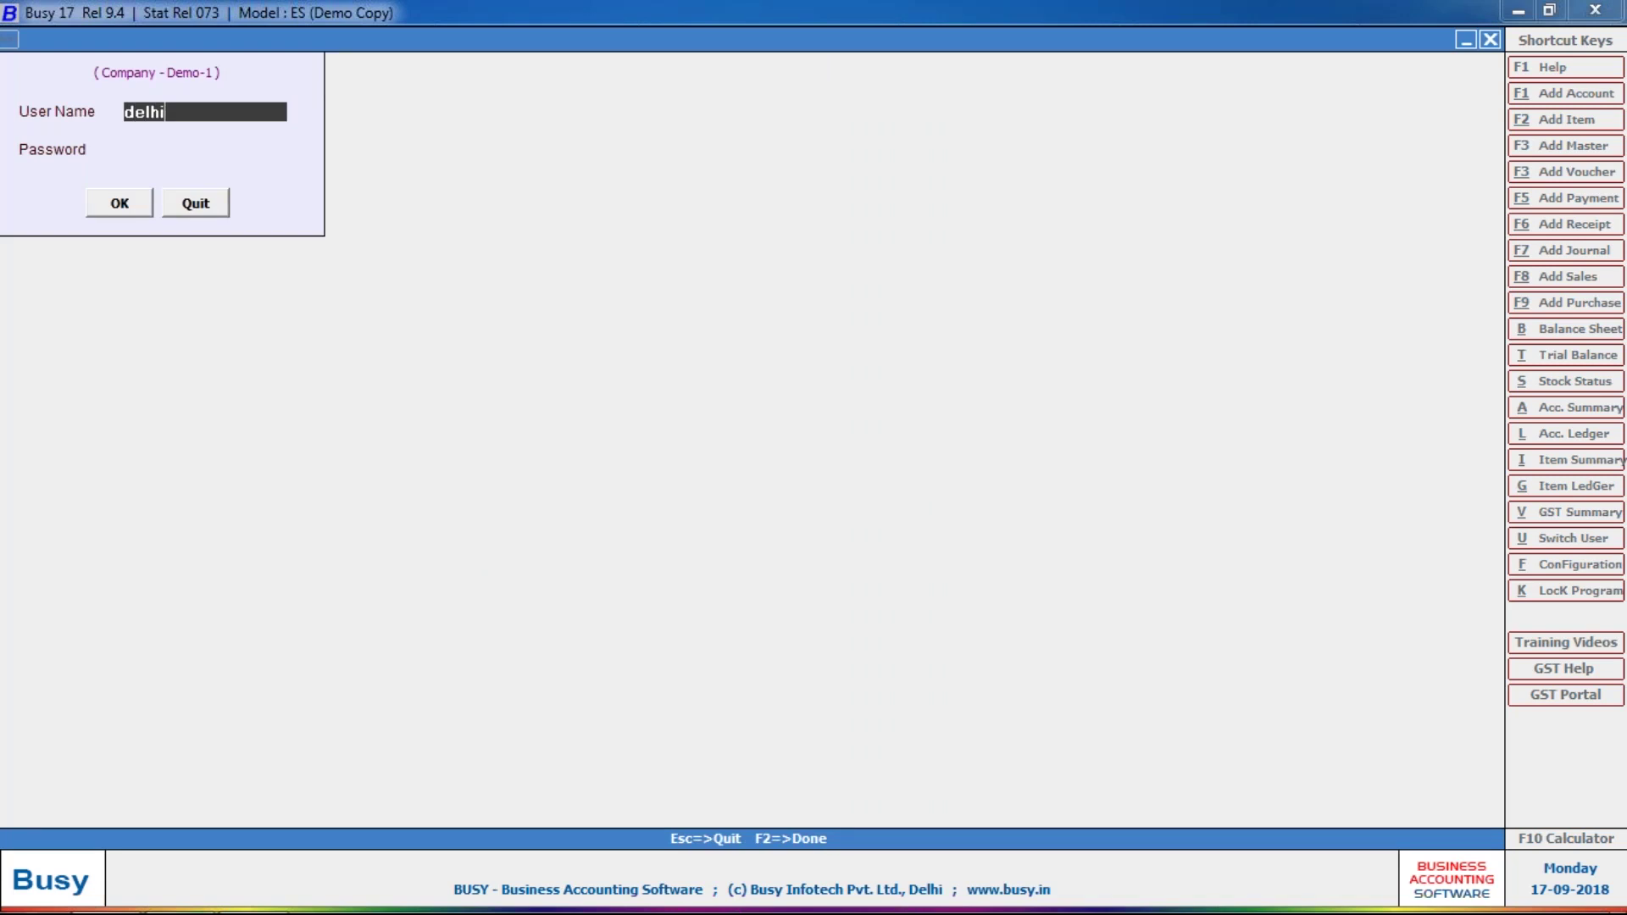
key("Return")
type("1")
key("Return")
key("Return")
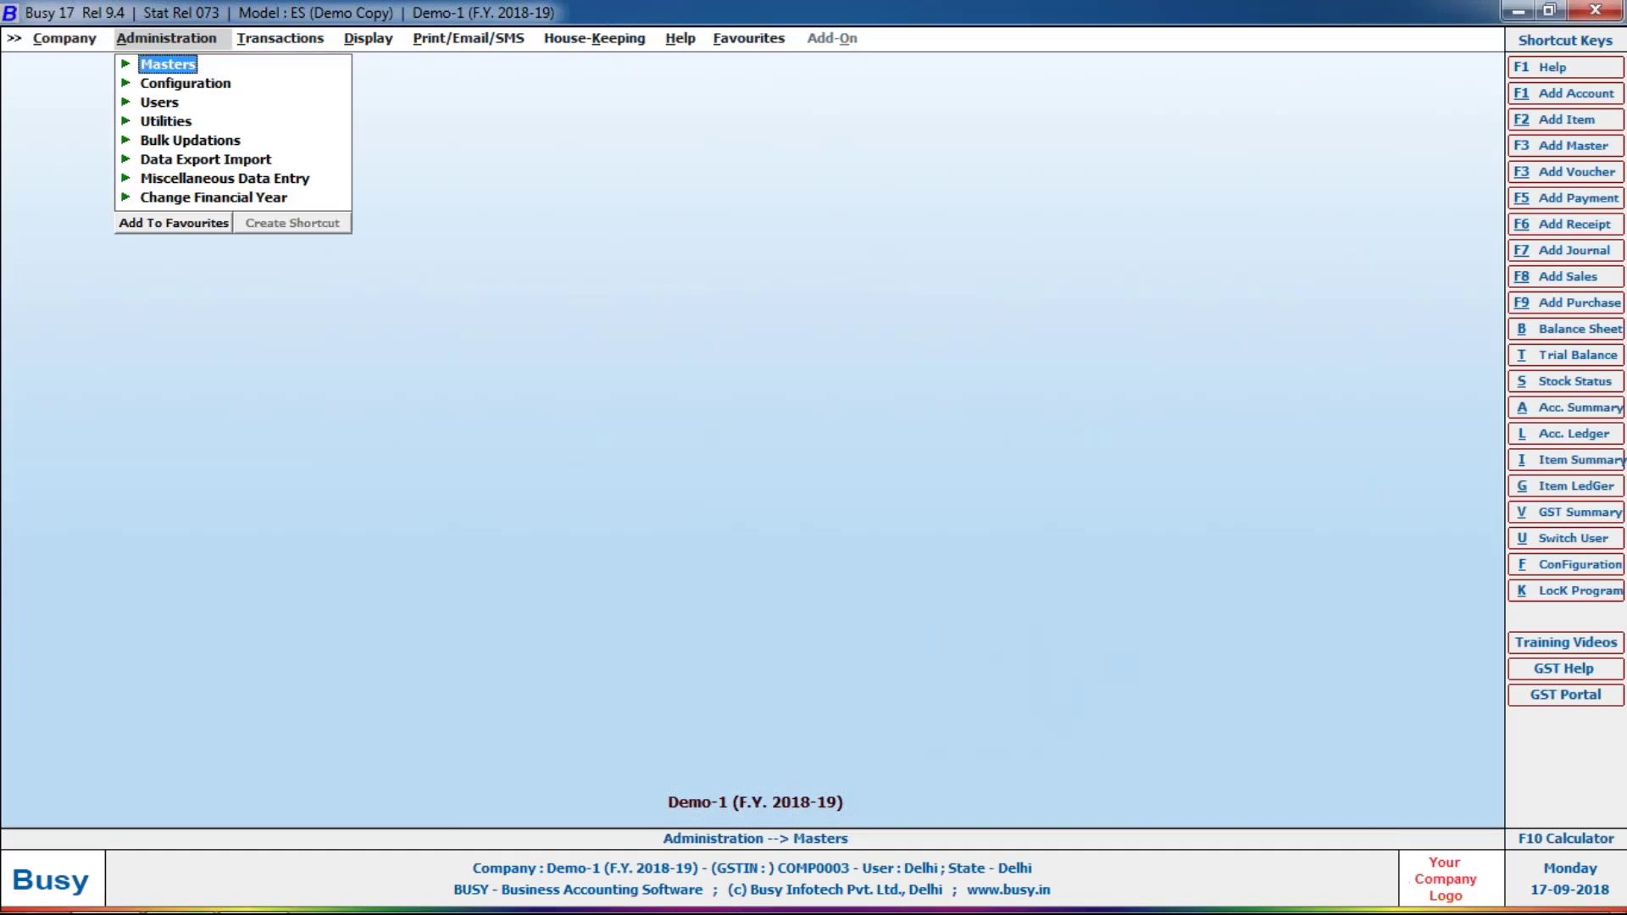
- Start a sales voucher defaulting to Delhi series and I/GST-18%, then discard it and close Demo-1
key("Right")
key("Return")
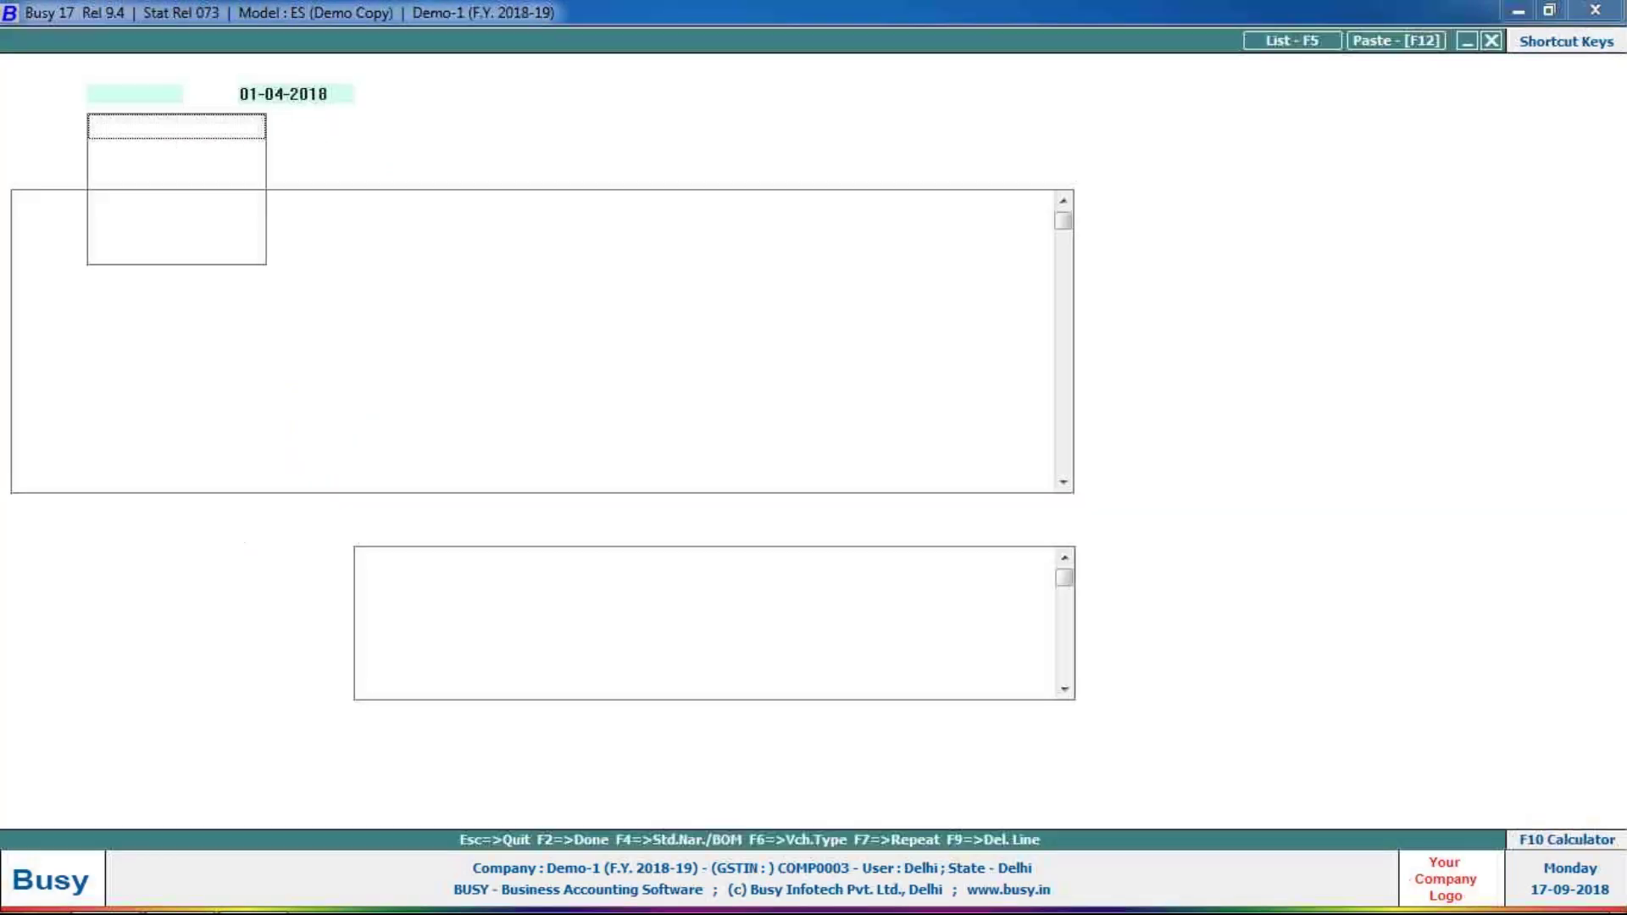
key("Return")
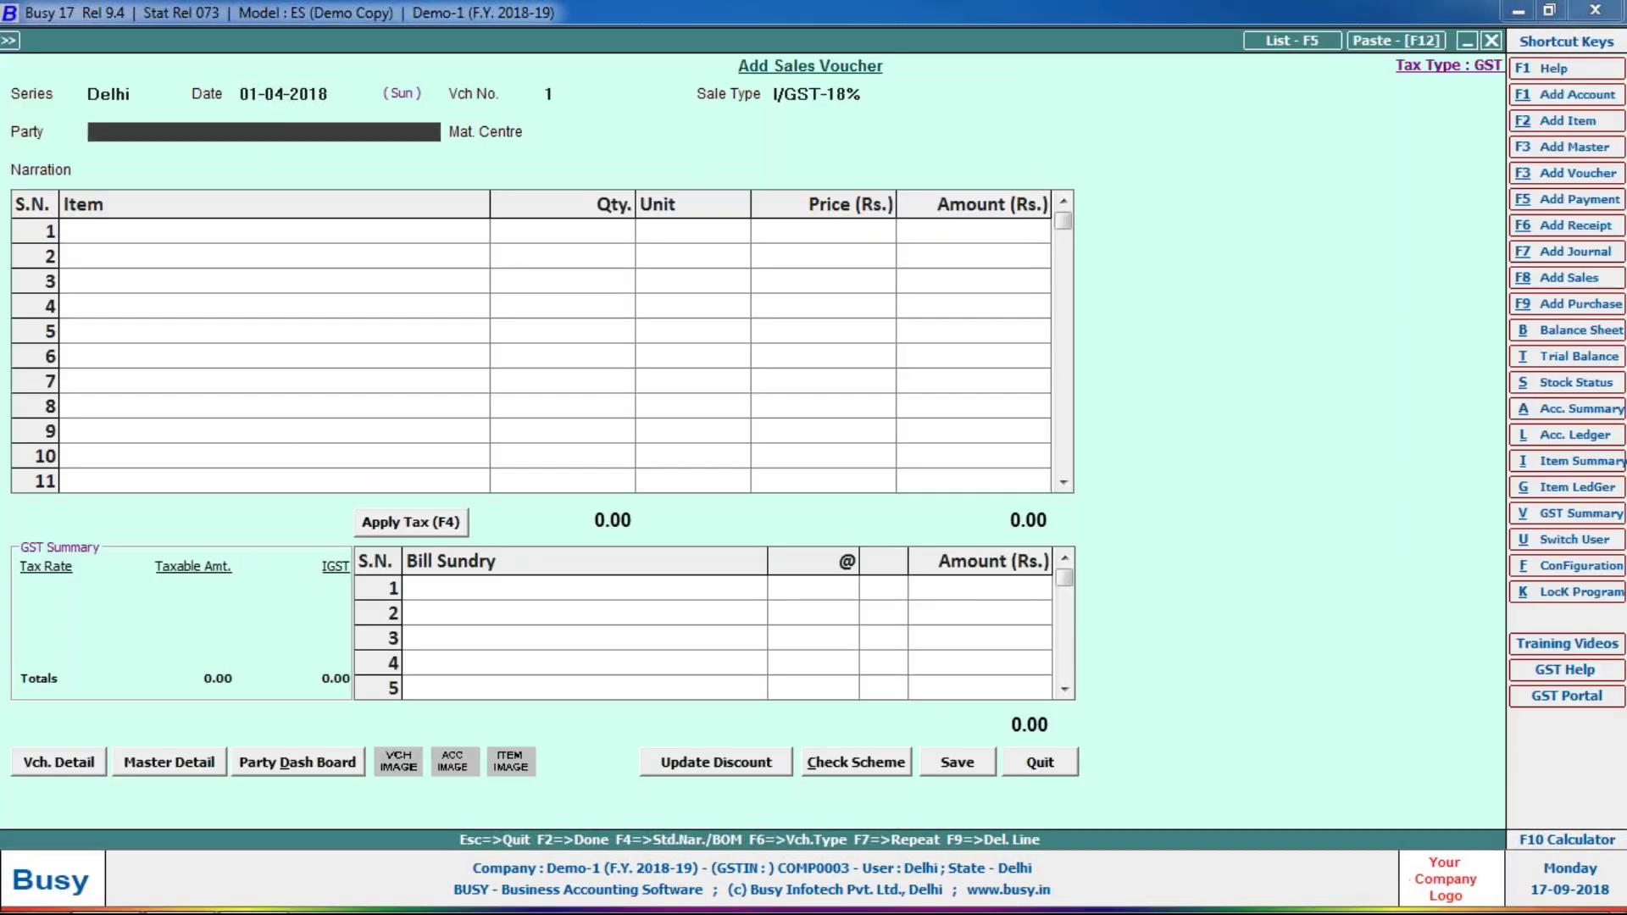
key("Return")
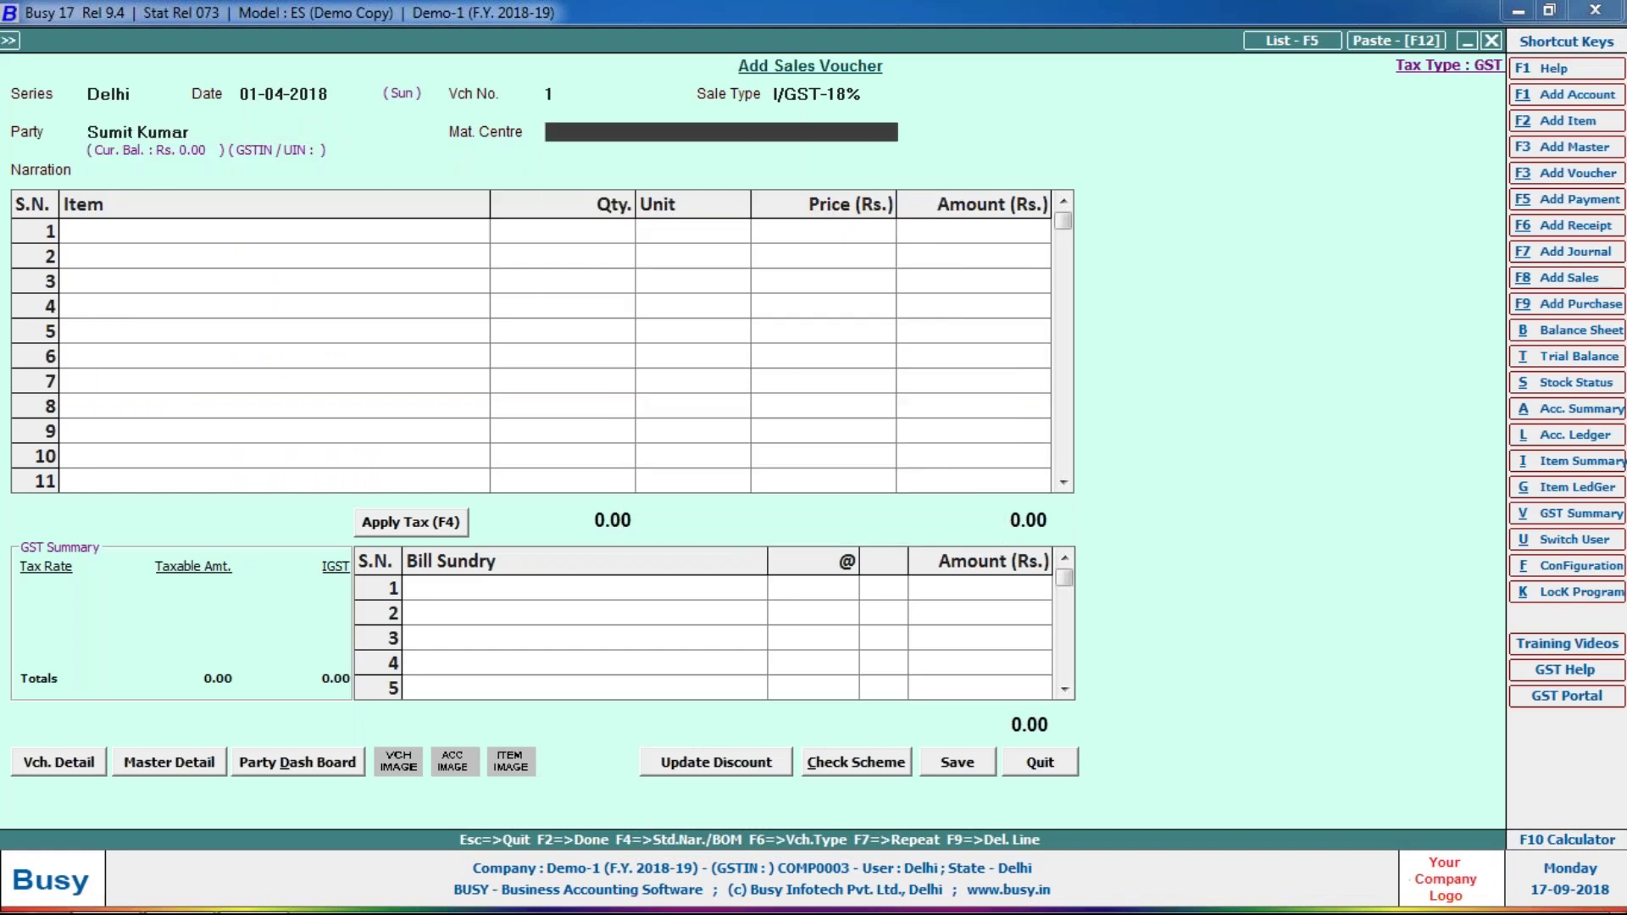
key("Escape")
key("Escape")
key("Escape")
key("Left")
key("Left")
key("Return")
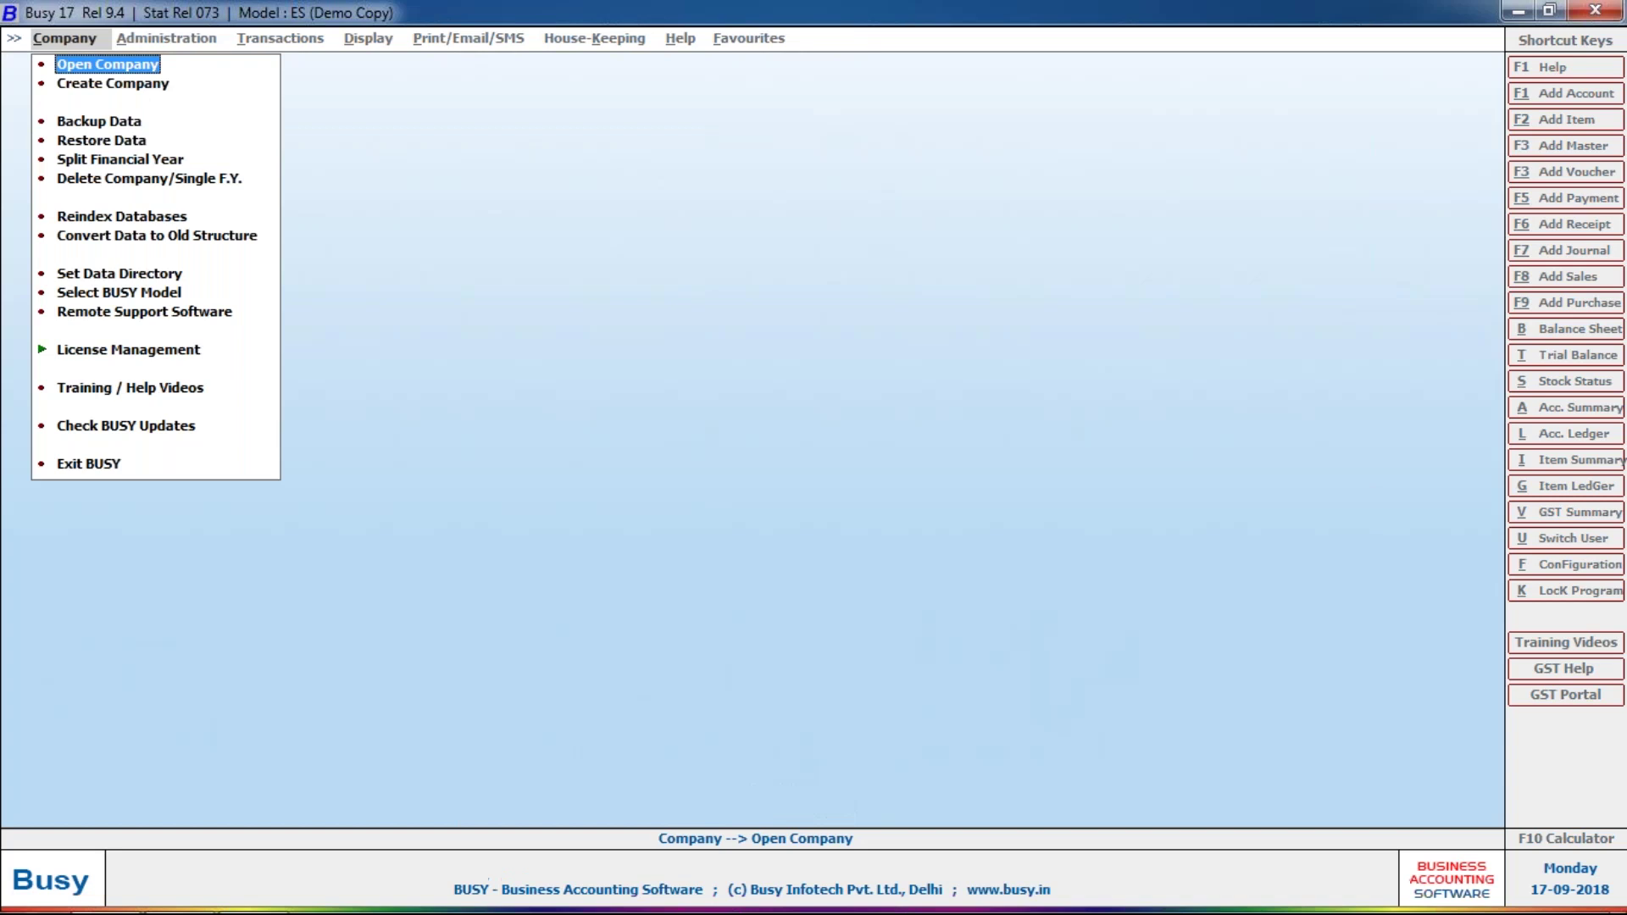
- Reopen Demo-1 and go to the Enterprise Features section of Features/Options
key("Return")
key("Down")
key("Return")
key("Return")
key("Return")
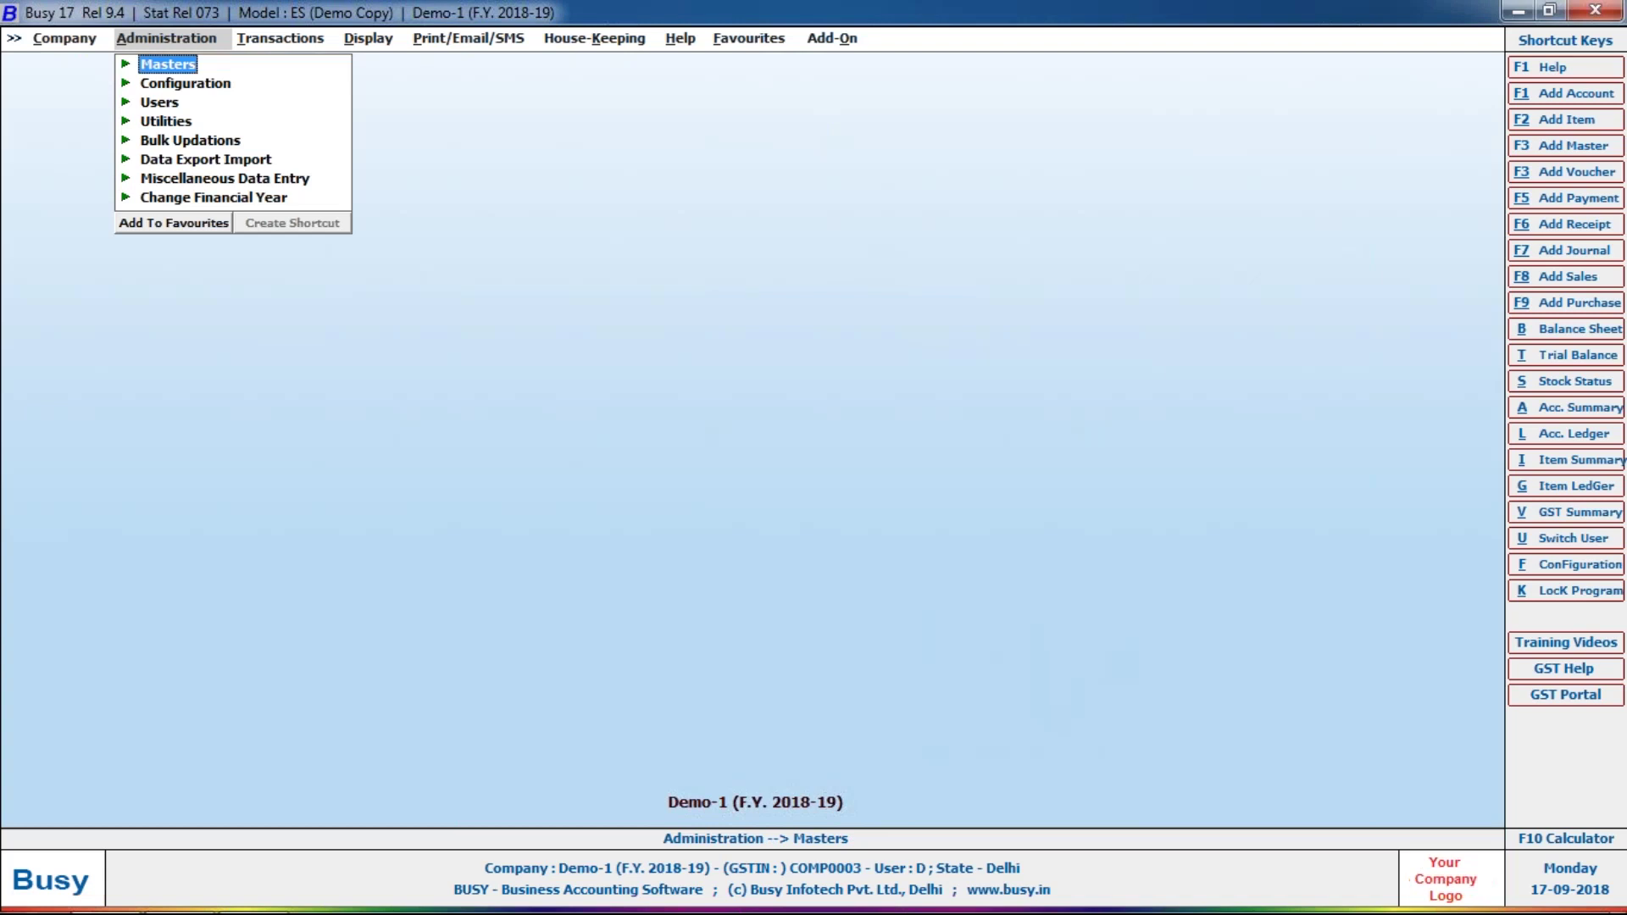
key("Return")
key("Down")
key("Down")
key("Down")
key("Down")
key("Down")
key("Down")
key("Down")
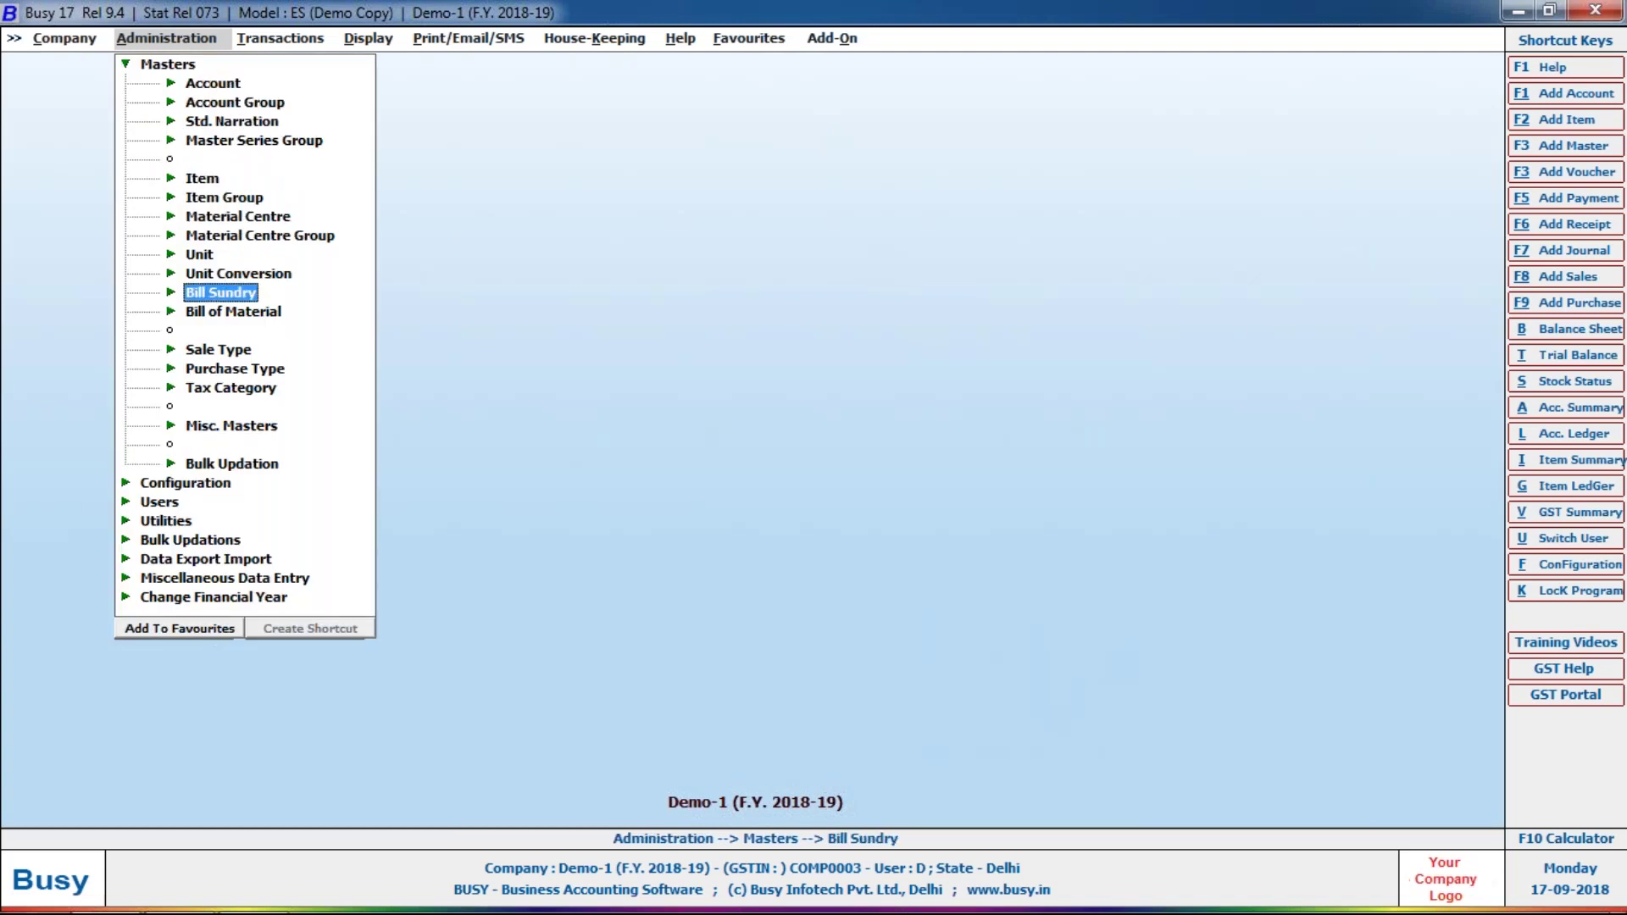
key("Escape")
key("Down")
key("Return")
key("Down")
key("Return")
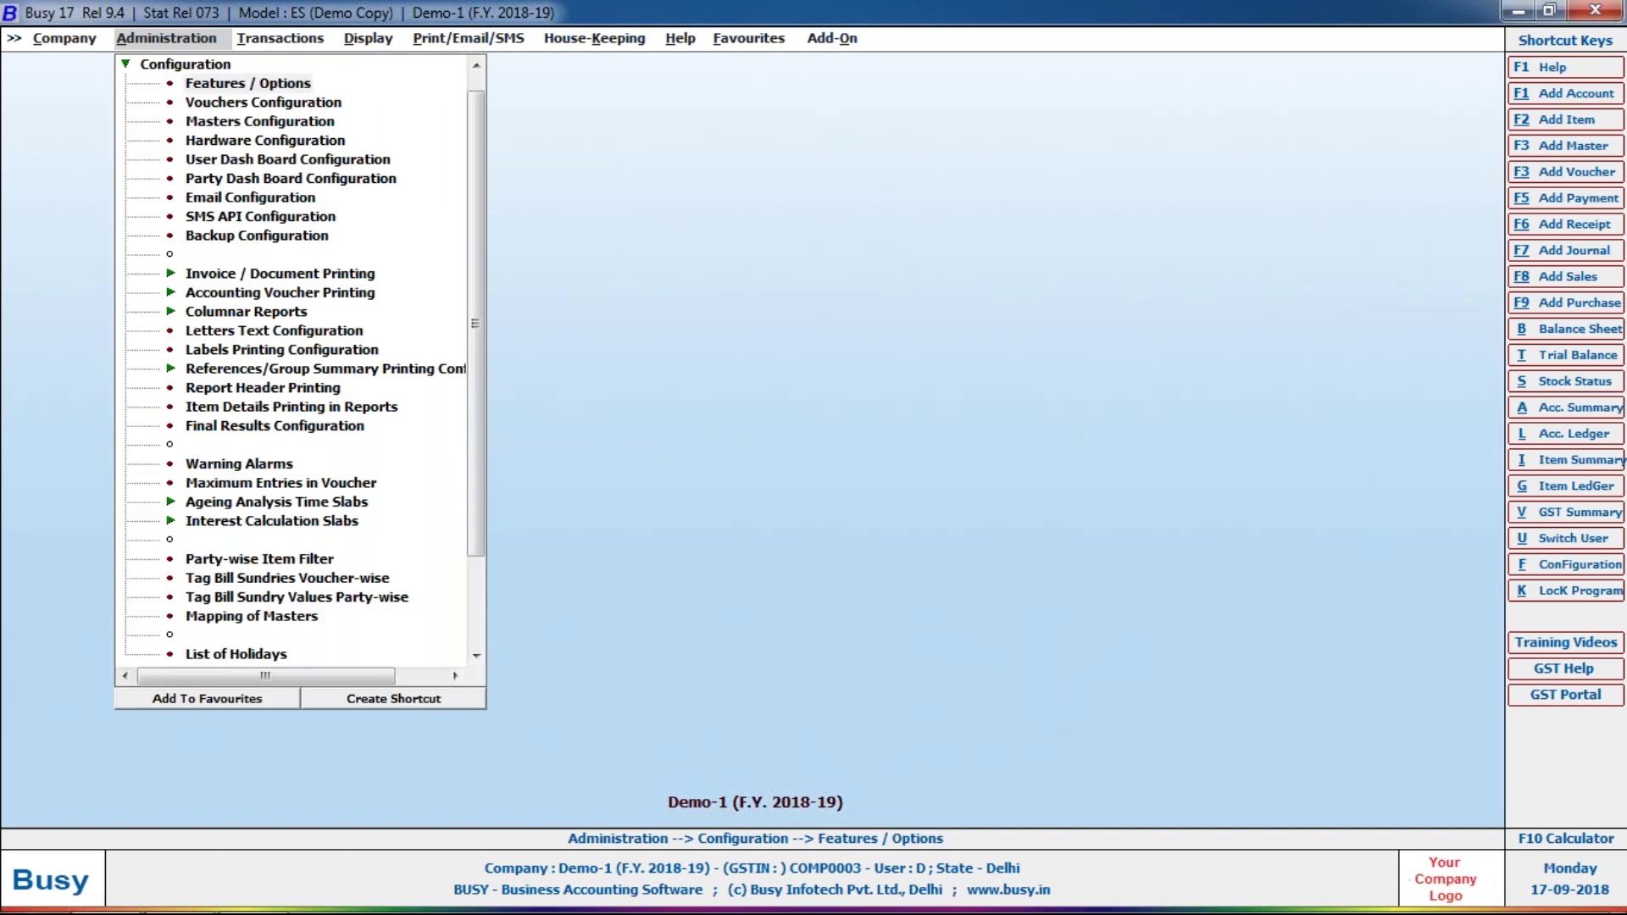
key("Down")
key("Down")
key("Down")
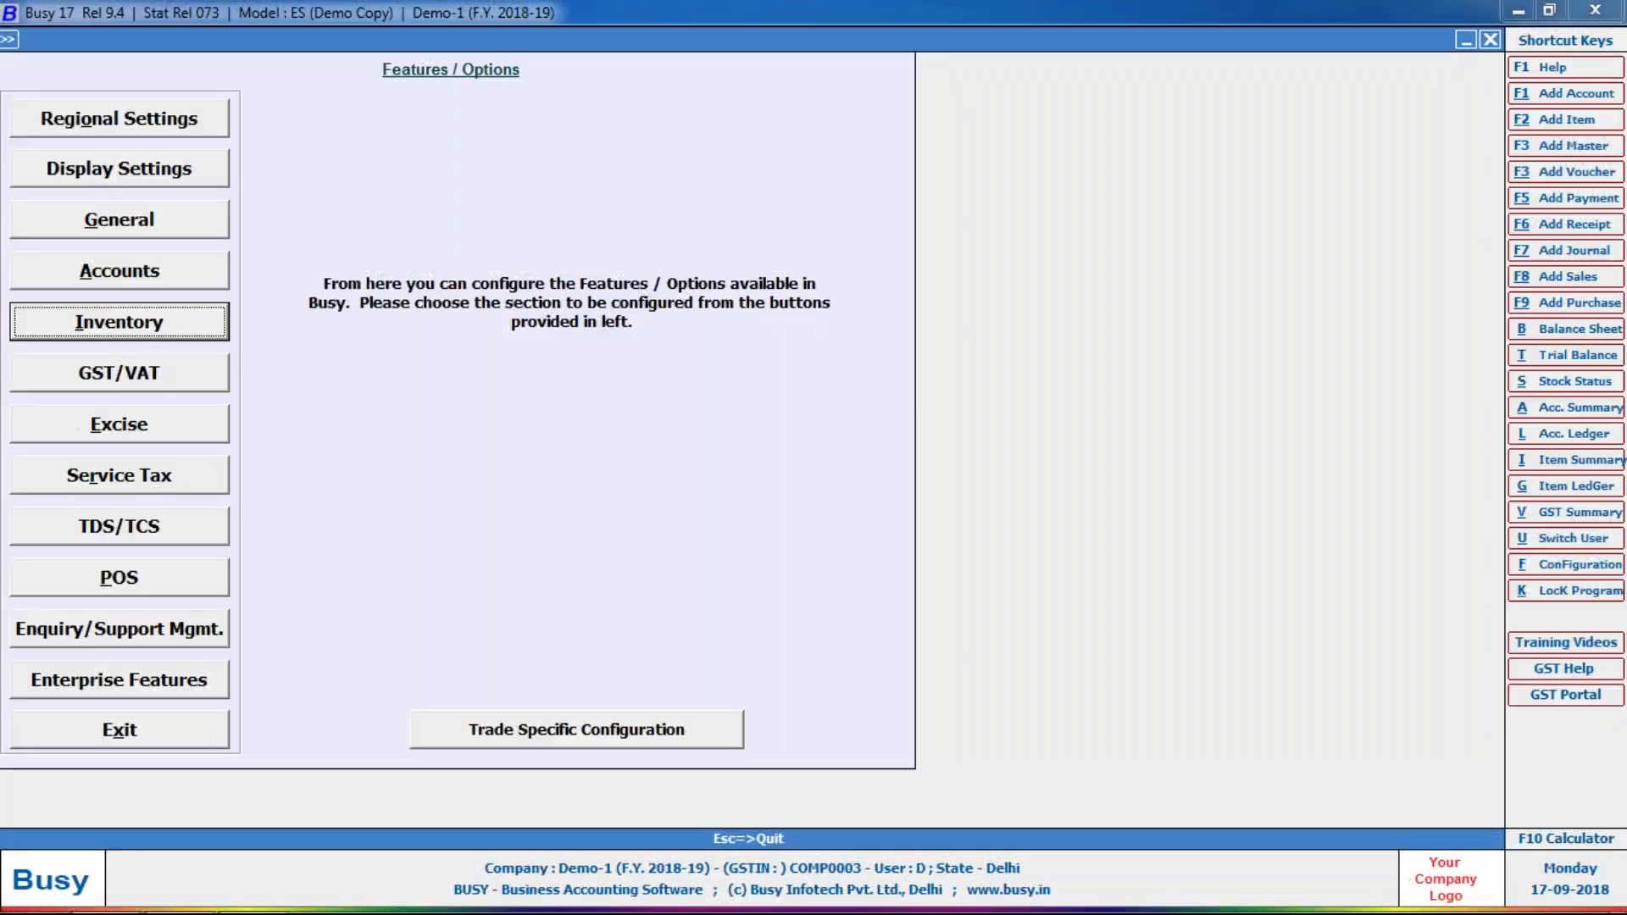
key("Return")
- Untick Bill of Material, Purchase/Sale Type, Bill Sundry and Material Centre masters from series groups
left_click(929, 240)
left_click(654, 476)
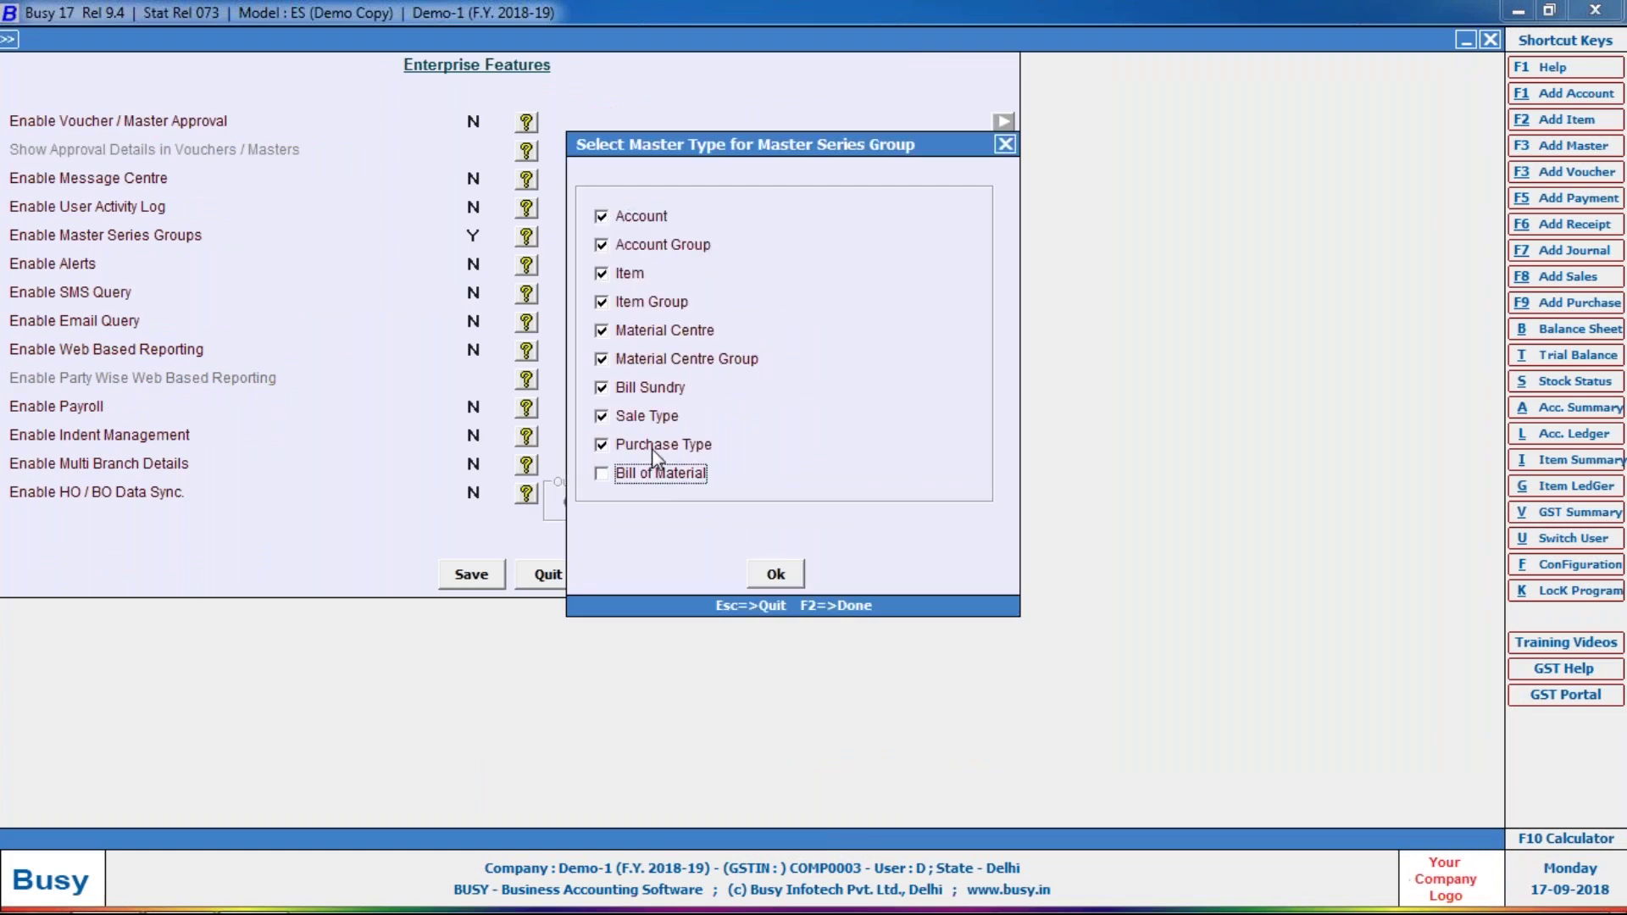
left_click(652, 447)
left_click(659, 413)
left_click(661, 388)
left_click(673, 360)
left_click(676, 333)
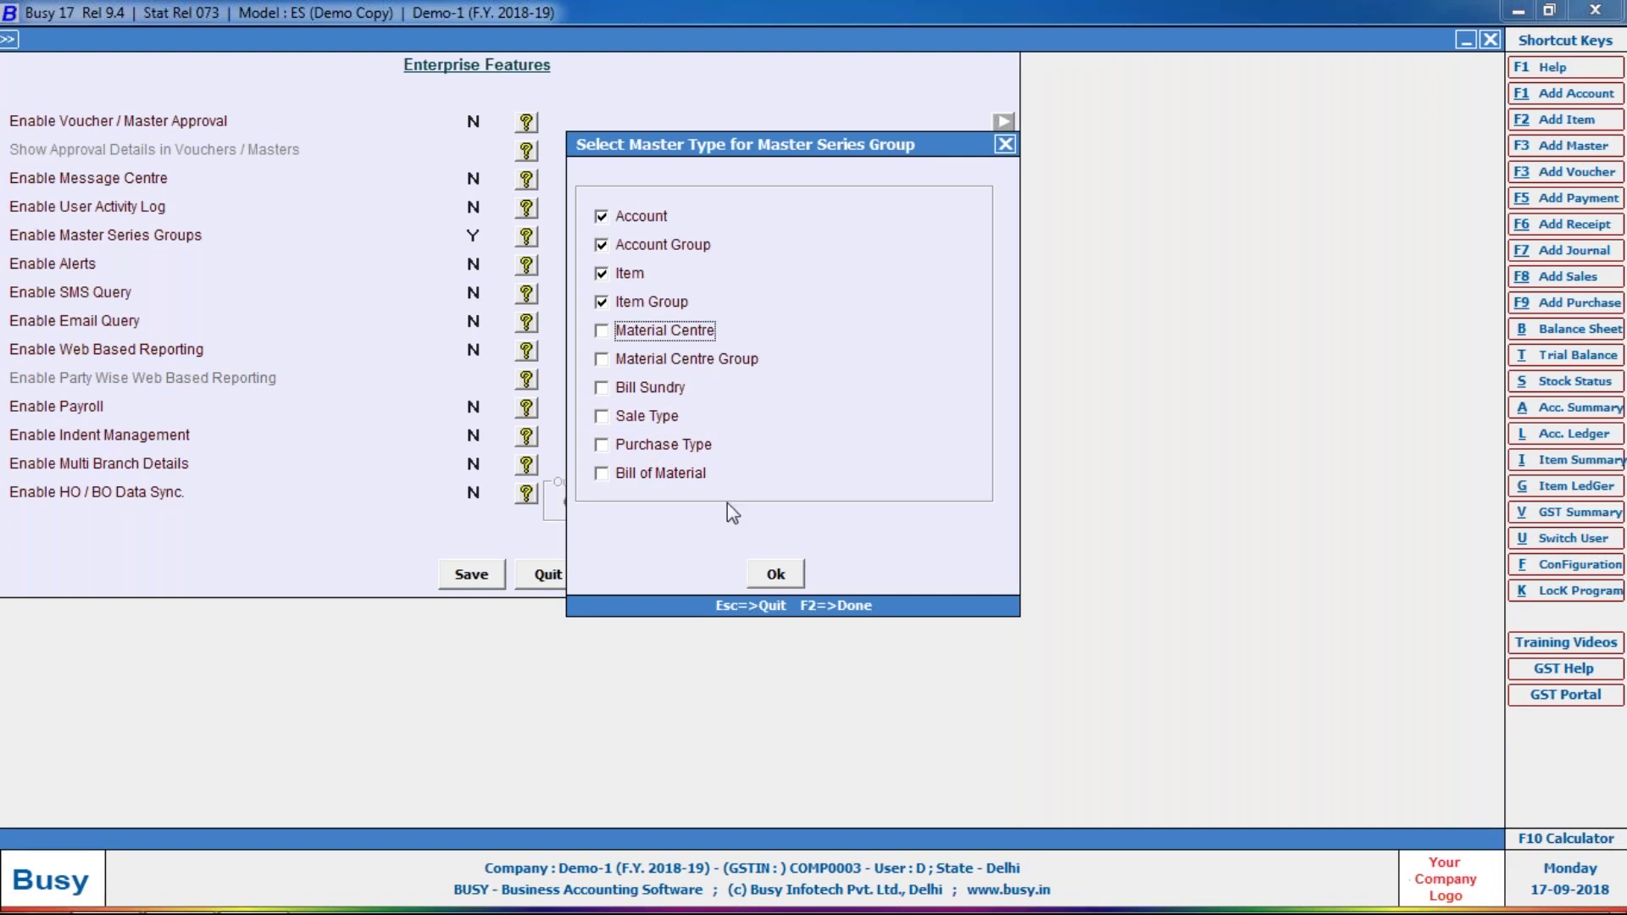
left_click(760, 581)
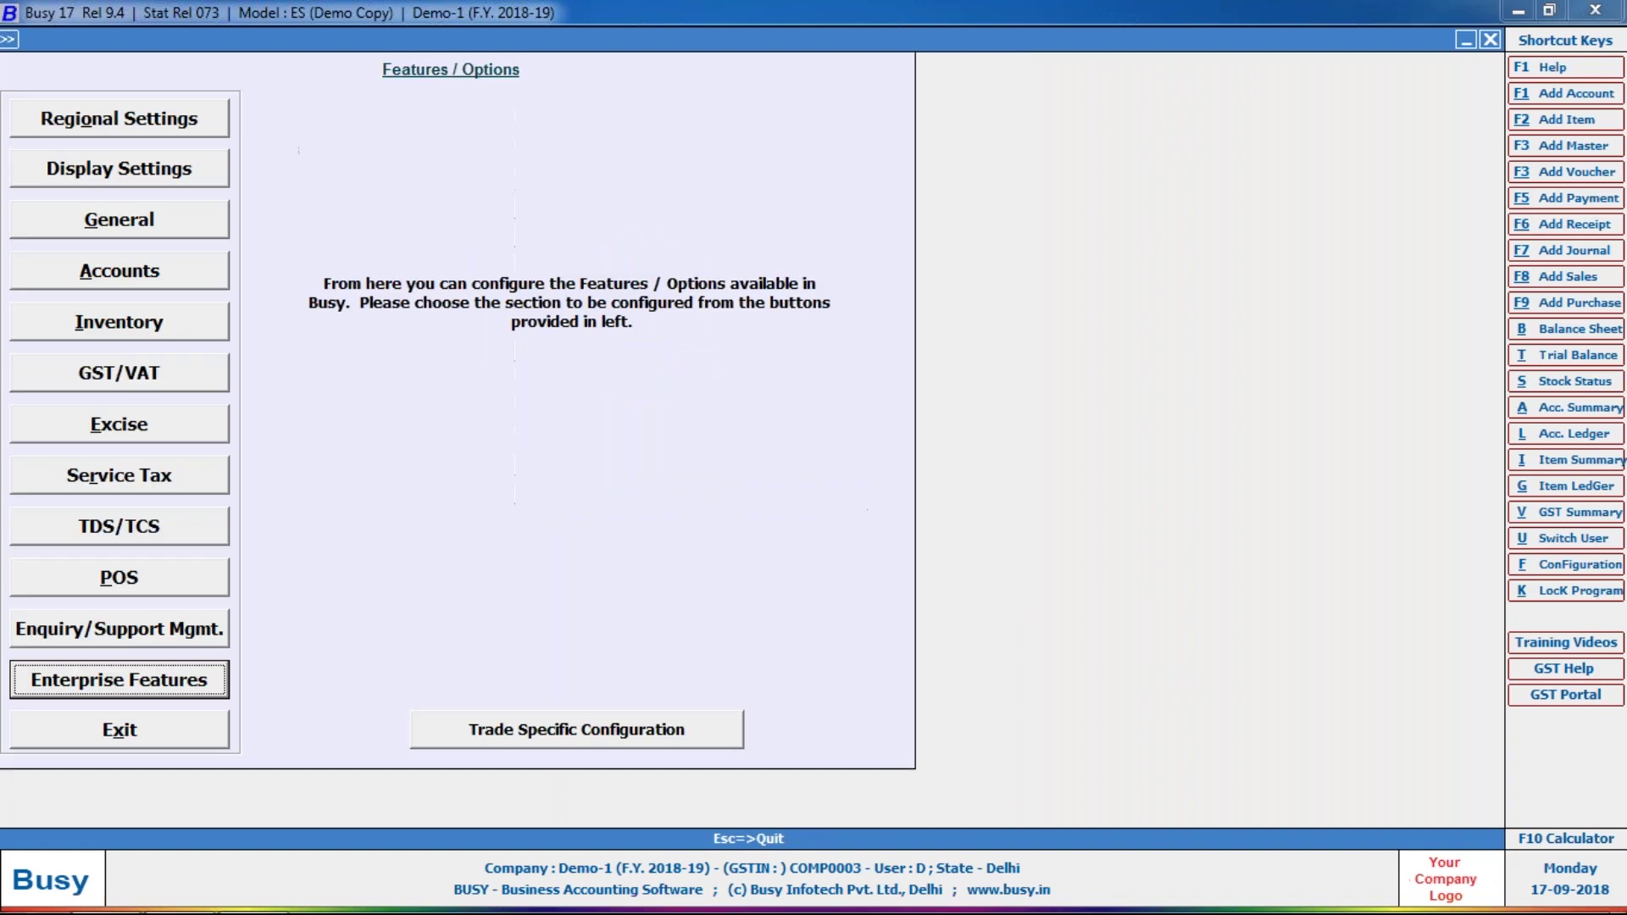
key("Escape")
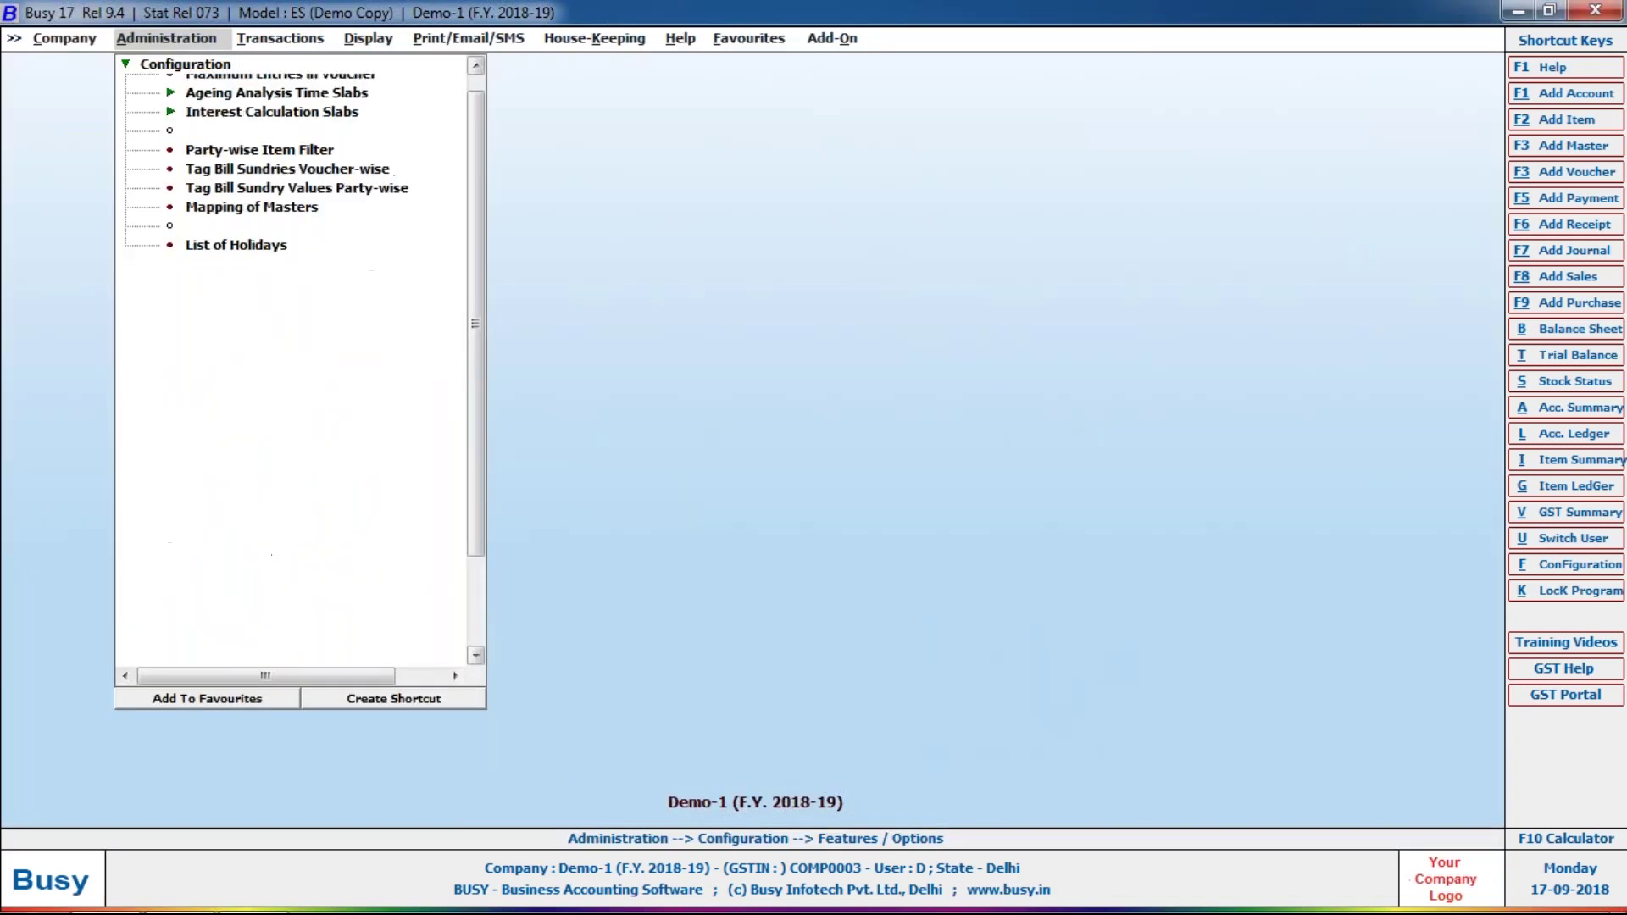
- Close the features window and the Demo-1 company
key("Escape")
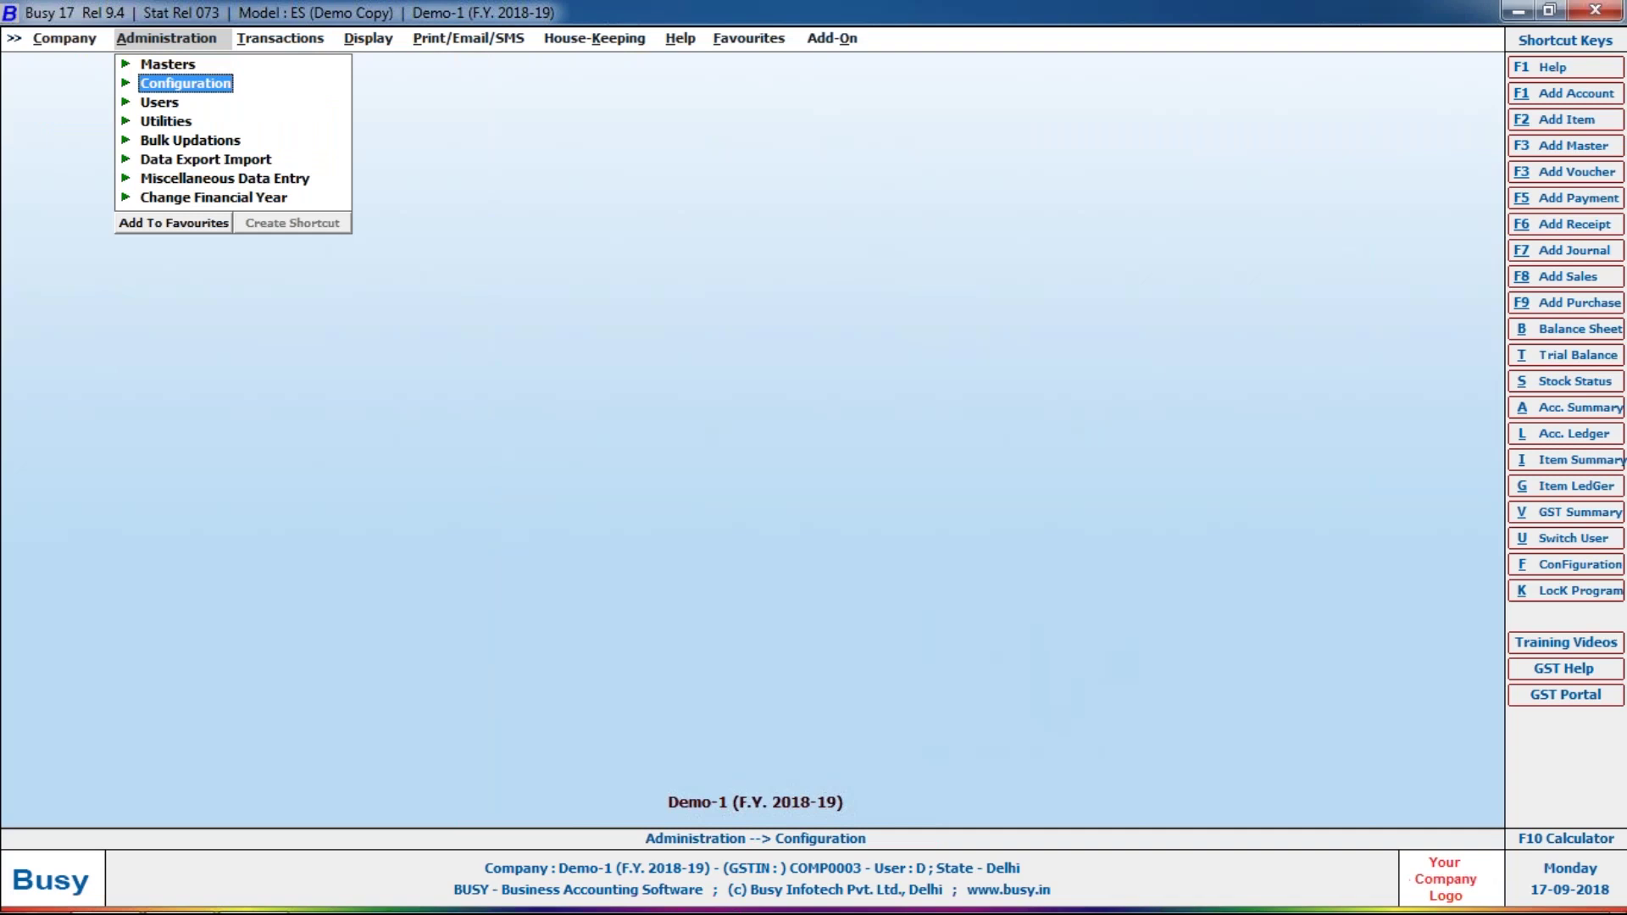
key("Left")
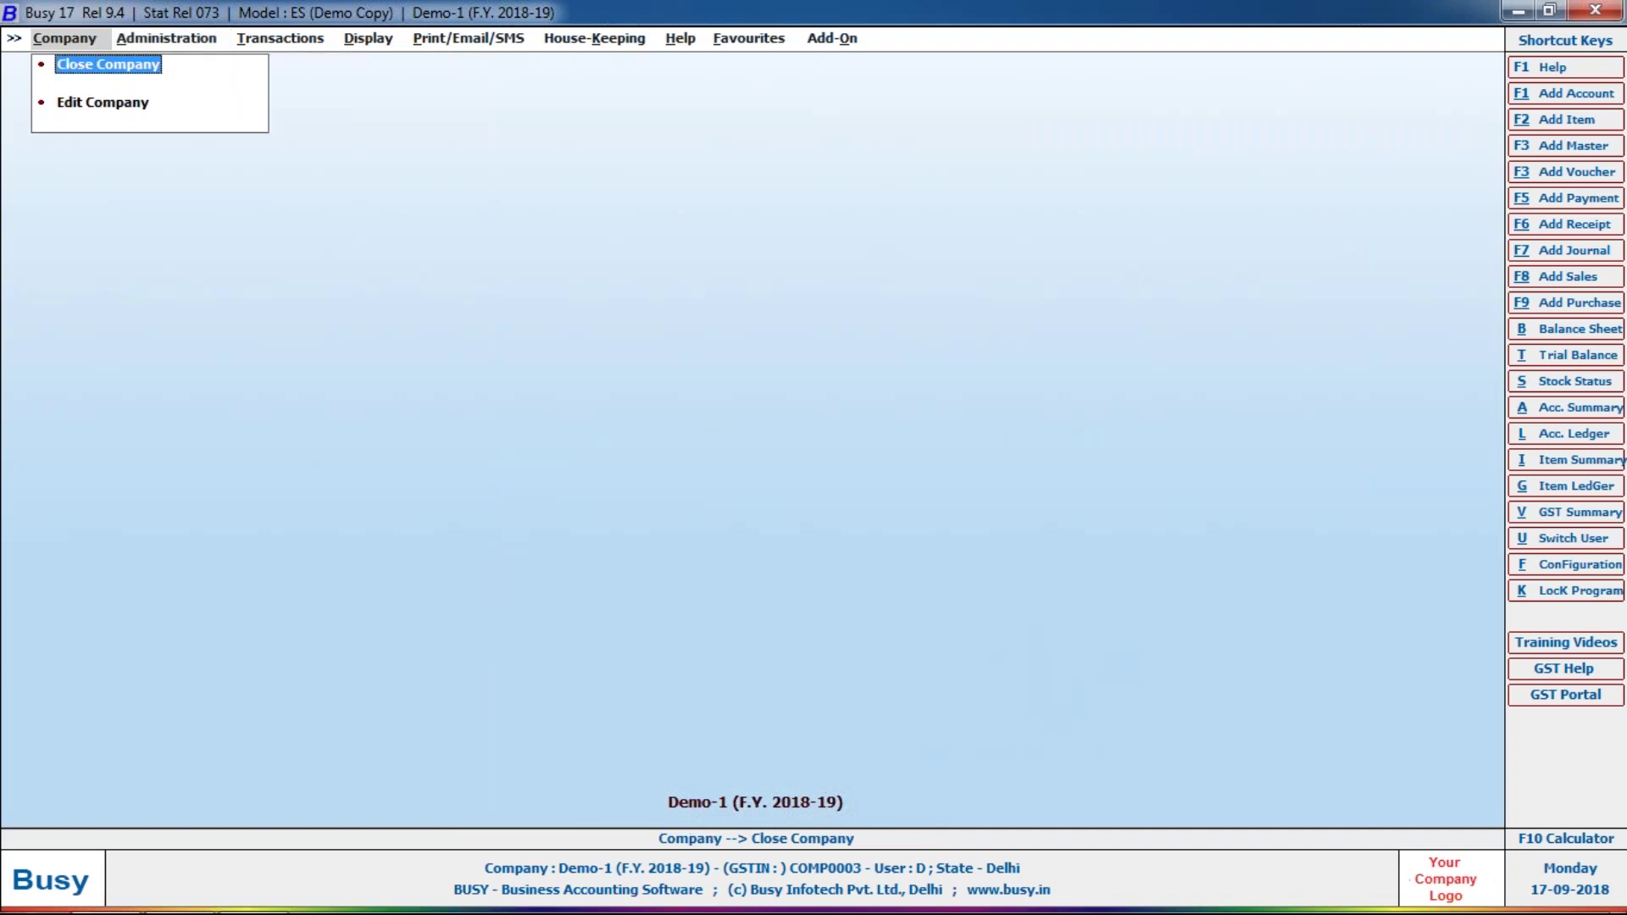
key("Return")
- Reopen Demo-1 as the delhi user and start a new sales voucher
key("Return")
key("Return")
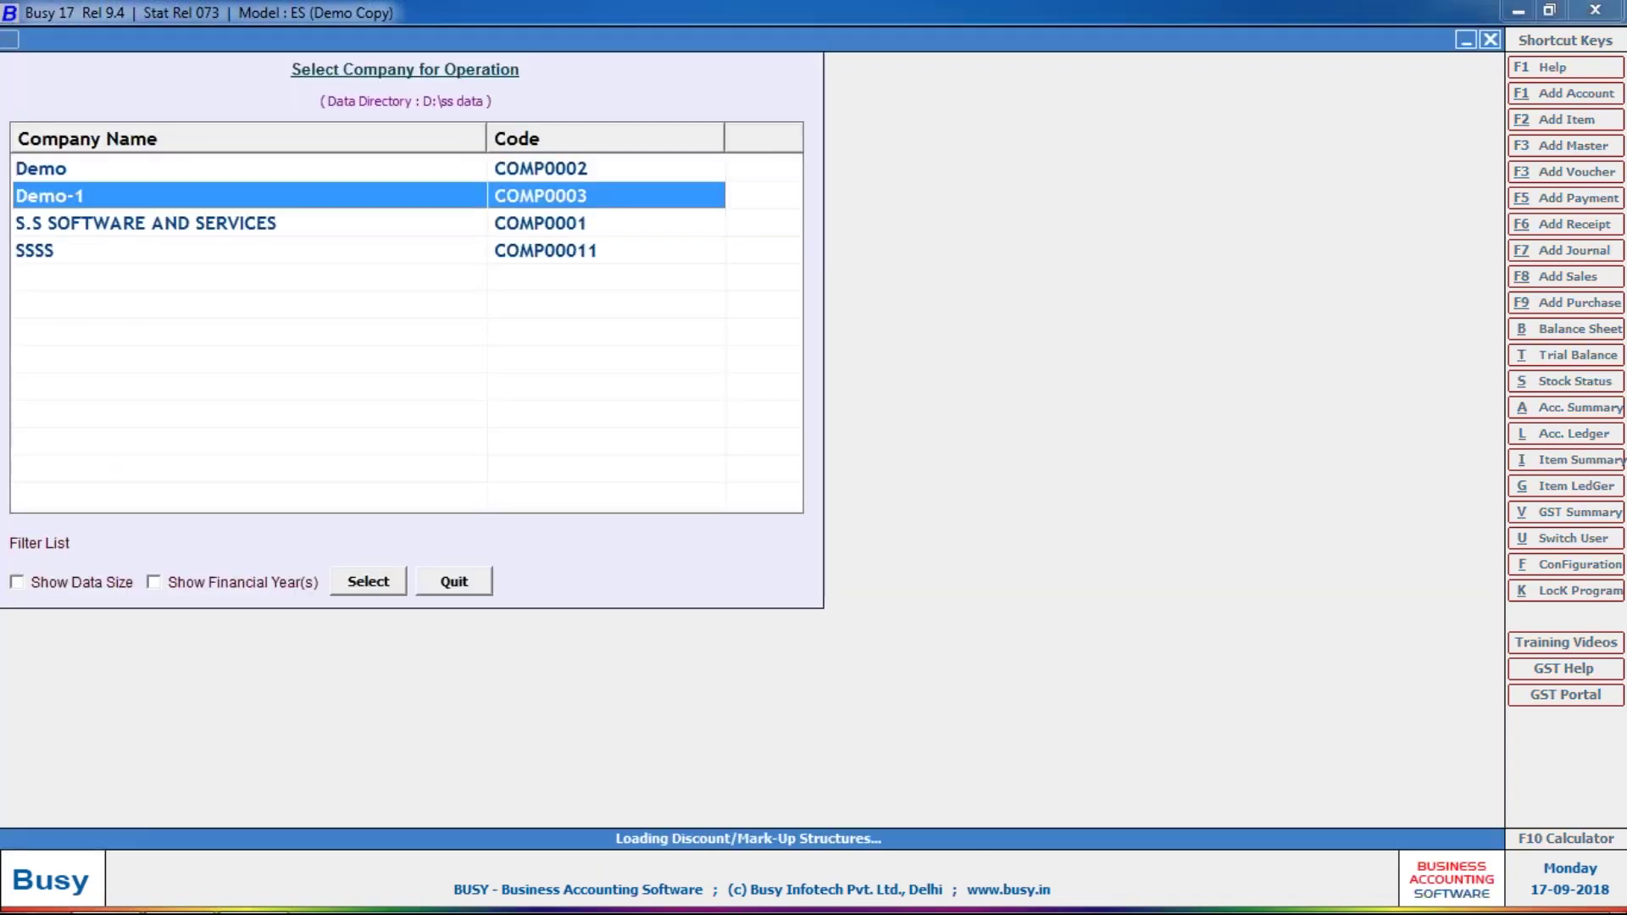
type("delhi")
key("Return")
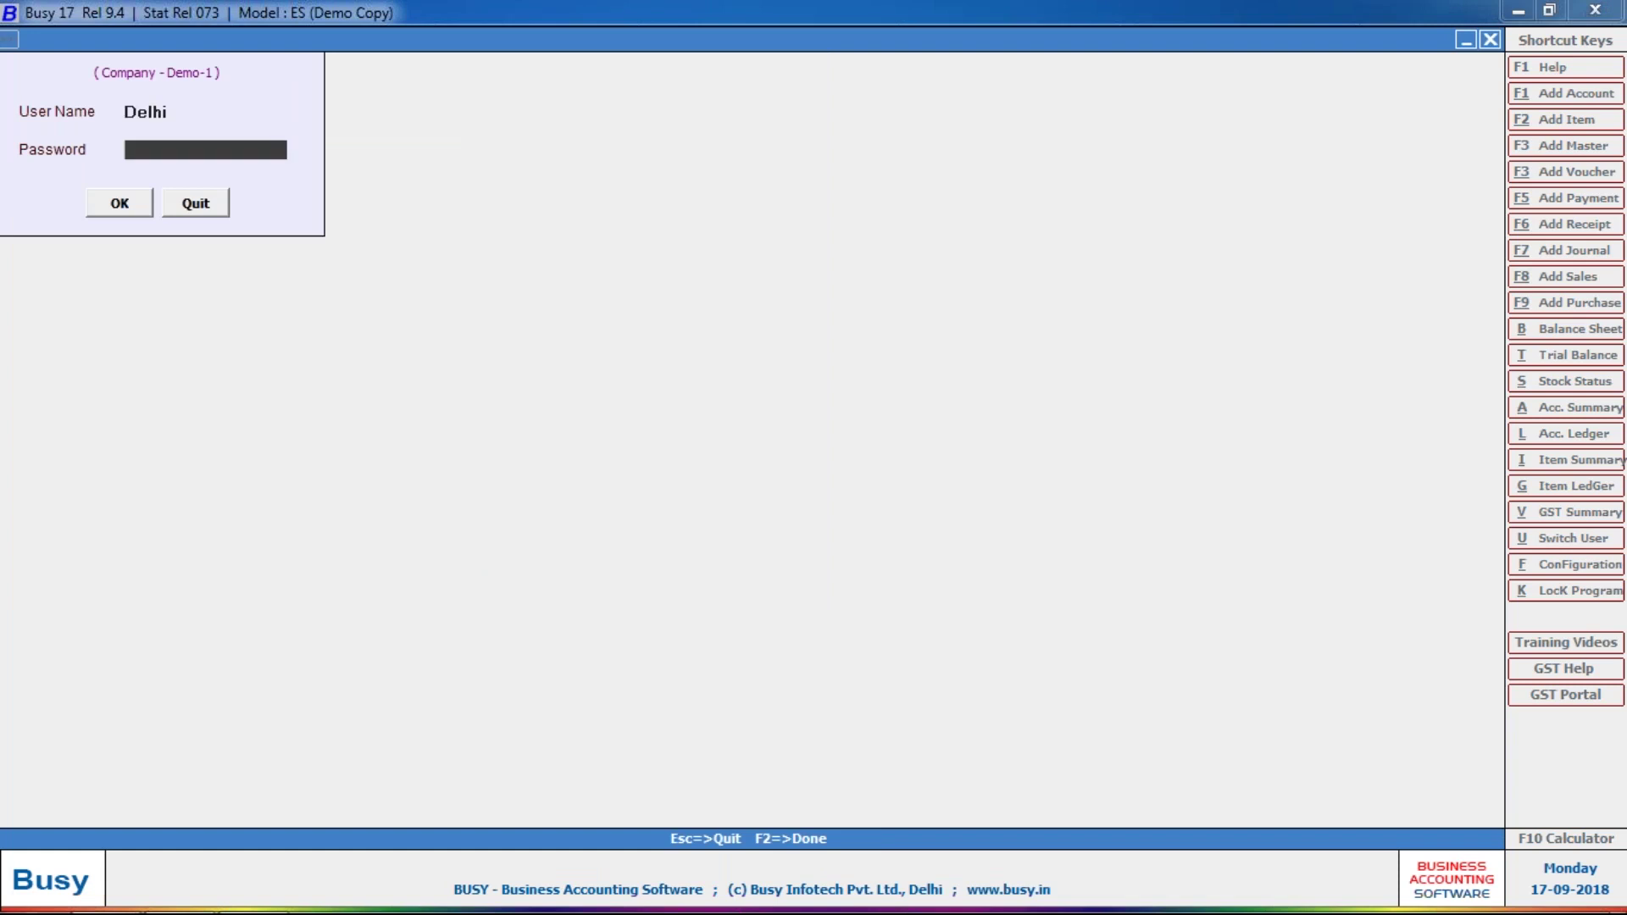
key("Return")
key("Right")
key("Return")
key("Return")
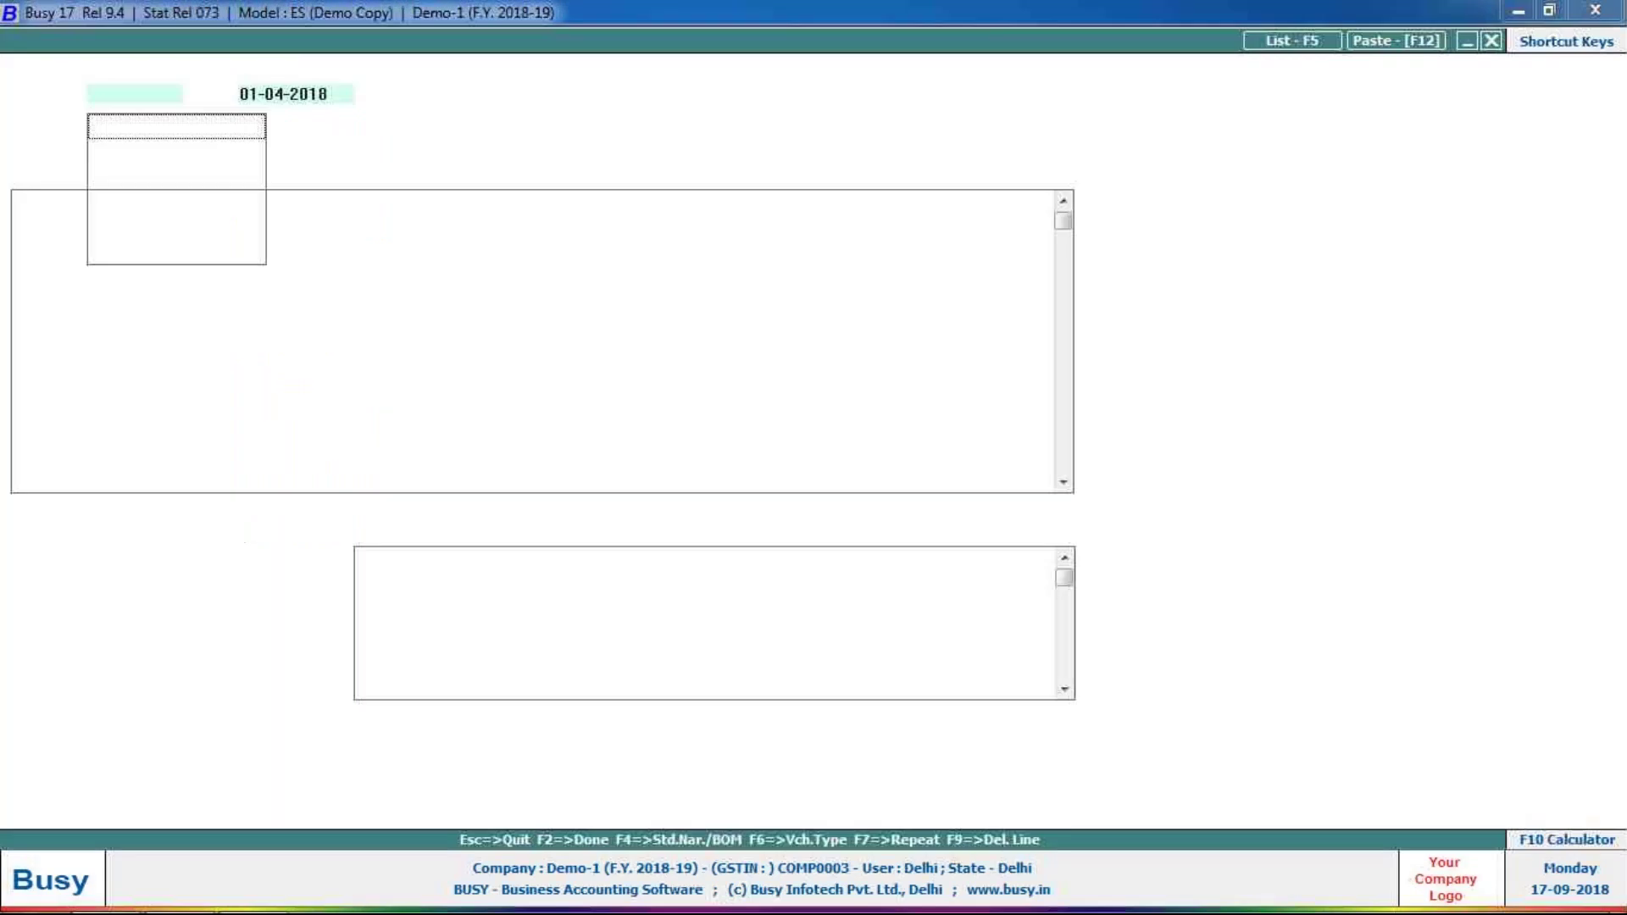